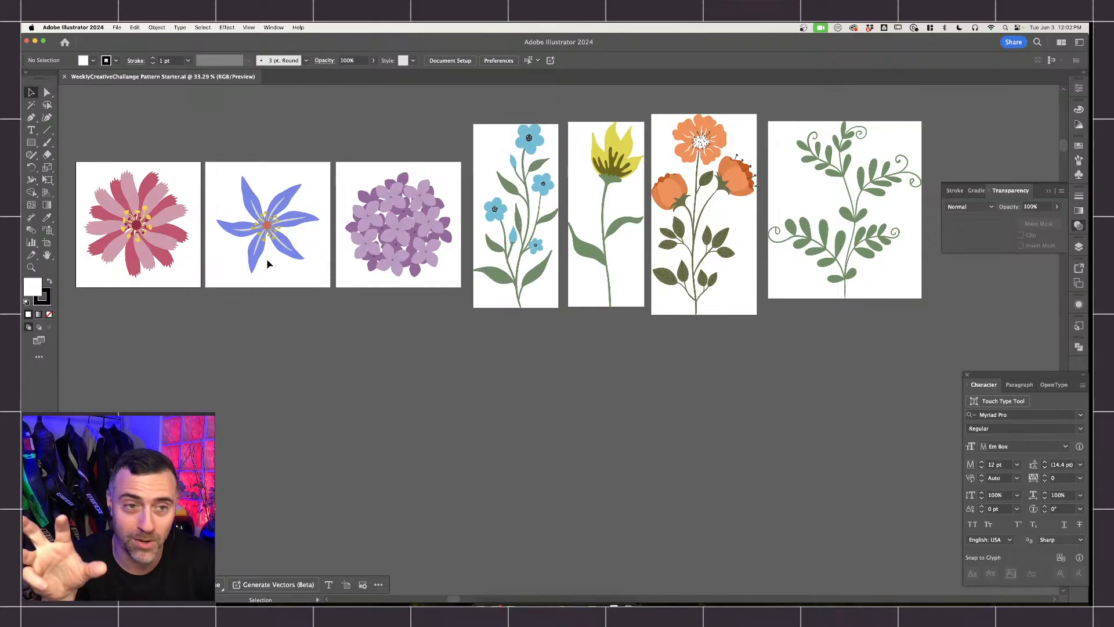
Duplicate the blue star-shaped flower straight down onto the empty canvas below its artboard and keep the copy selected.
{"action": "scroll", "coordinate": [268, 262], "scroll_direction": "down", "scroll_amount": 5}
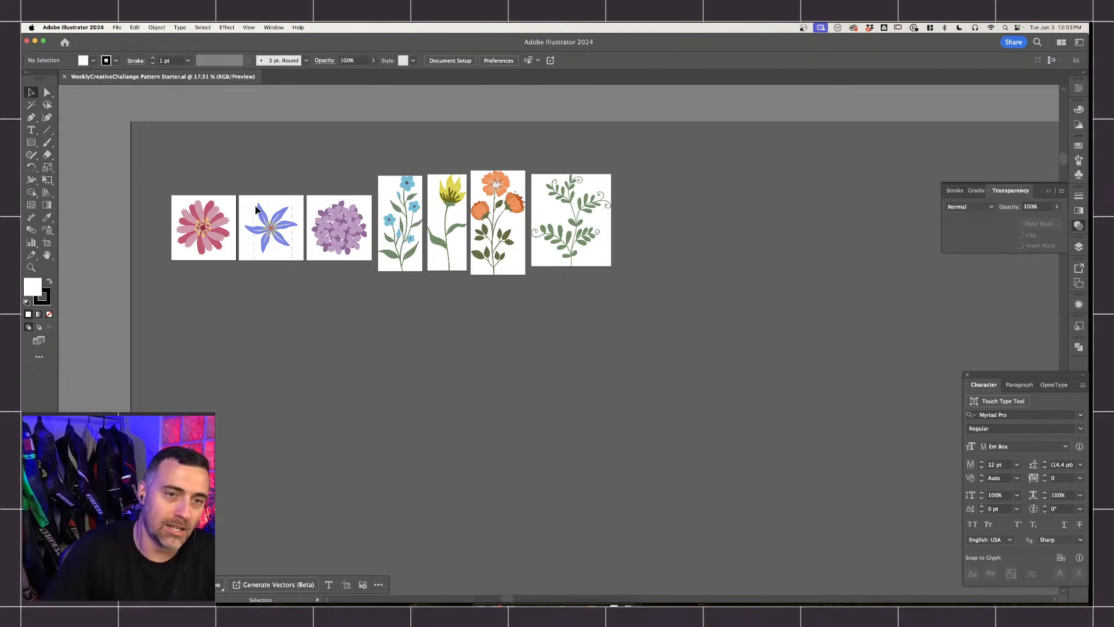
{"action": "left_click_drag", "start_coordinate": [257, 210], "coordinate": [257, 334]}
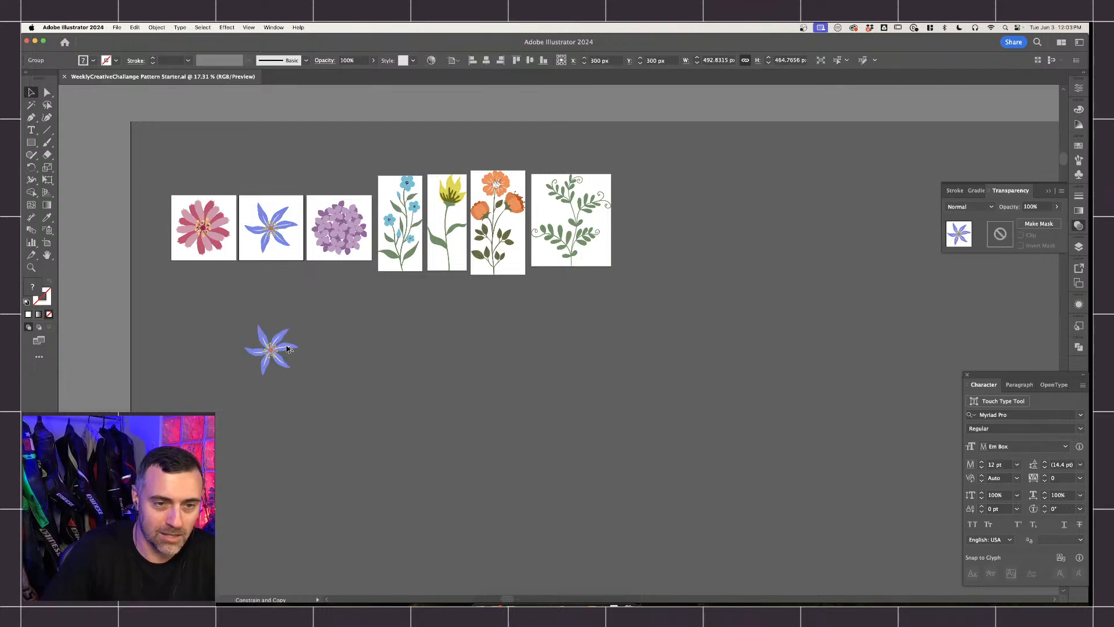
{"action": "left_click", "coordinate": [316, 358]}
{"action": "scroll", "coordinate": [319, 358], "scroll_direction": "up", "scroll_amount": 5}
{"action": "scroll", "coordinate": [320, 360], "scroll_direction": "left", "scroll_amount": 3}
{"action": "left_click", "coordinate": [268, 318]}
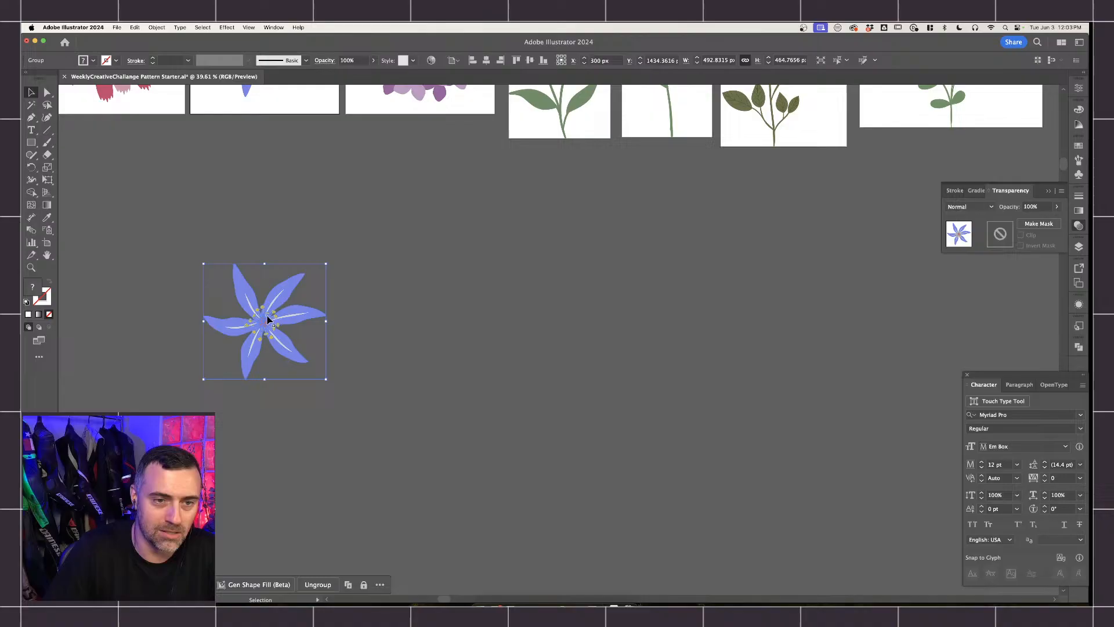
{"action": "left_click", "coordinate": [345, 347]}
{"action": "left_click_drag", "start_coordinate": [181, 245], "coordinate": [256, 277]}
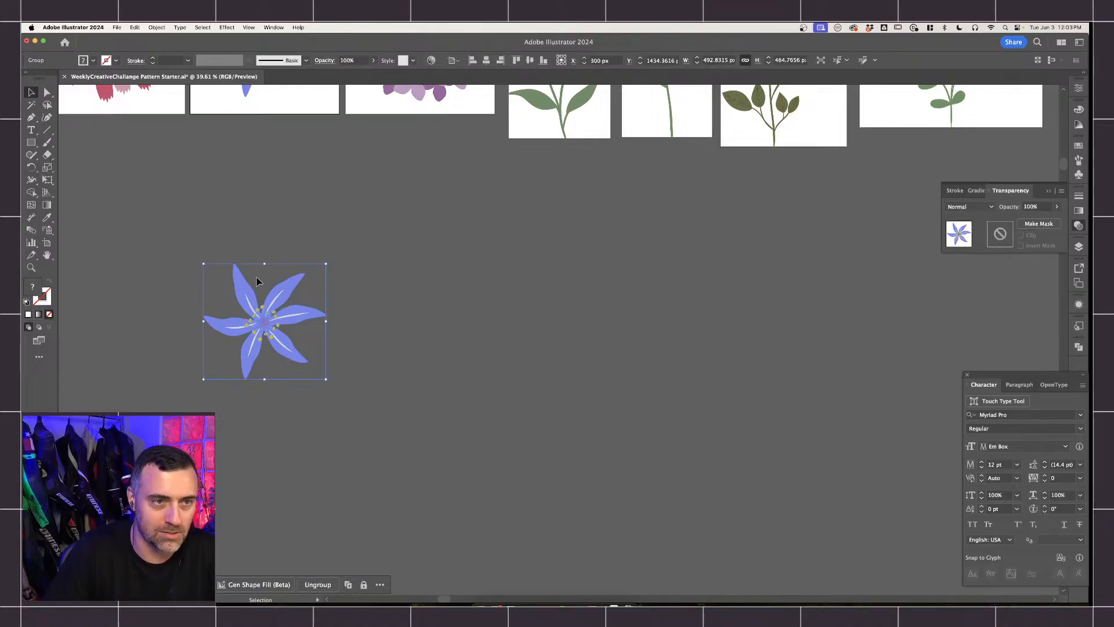
Create a grid repeat from the blue flower copy.
{"action": "left_click", "coordinate": [157, 29]}
{"action": "mouse_move", "coordinate": [135, 29]}
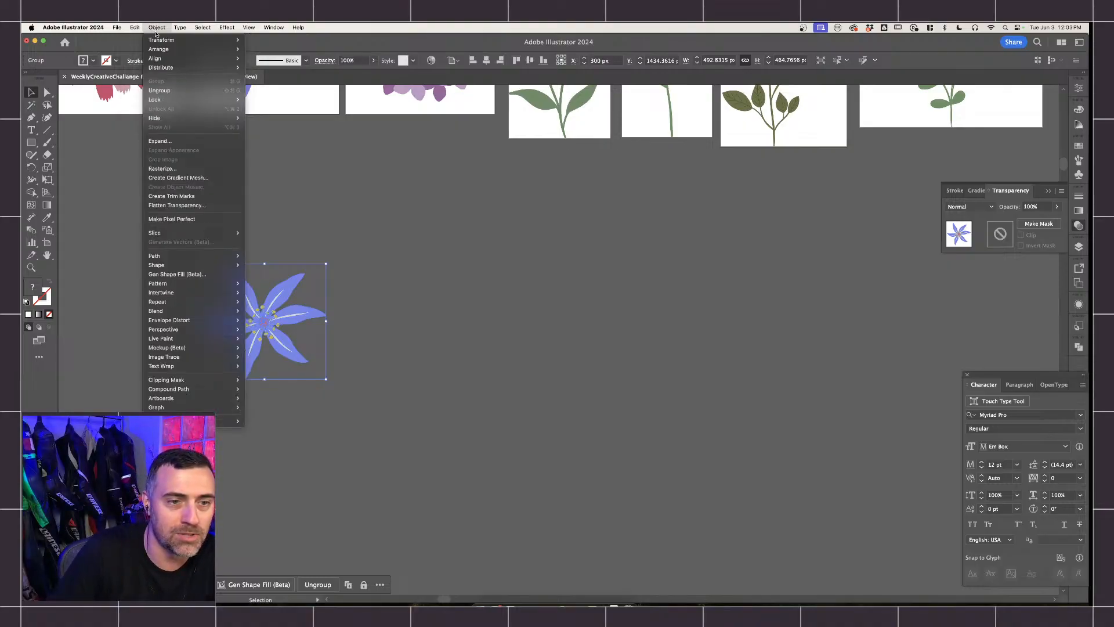
{"action": "mouse_move", "coordinate": [198, 284]}
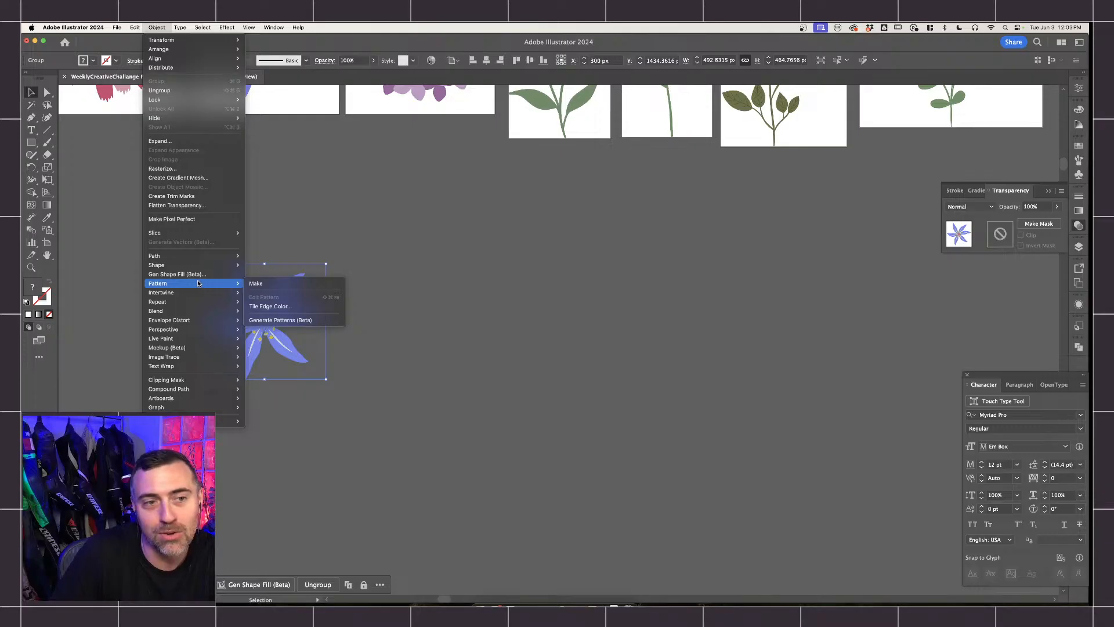
{"action": "mouse_move", "coordinate": [192, 265]}
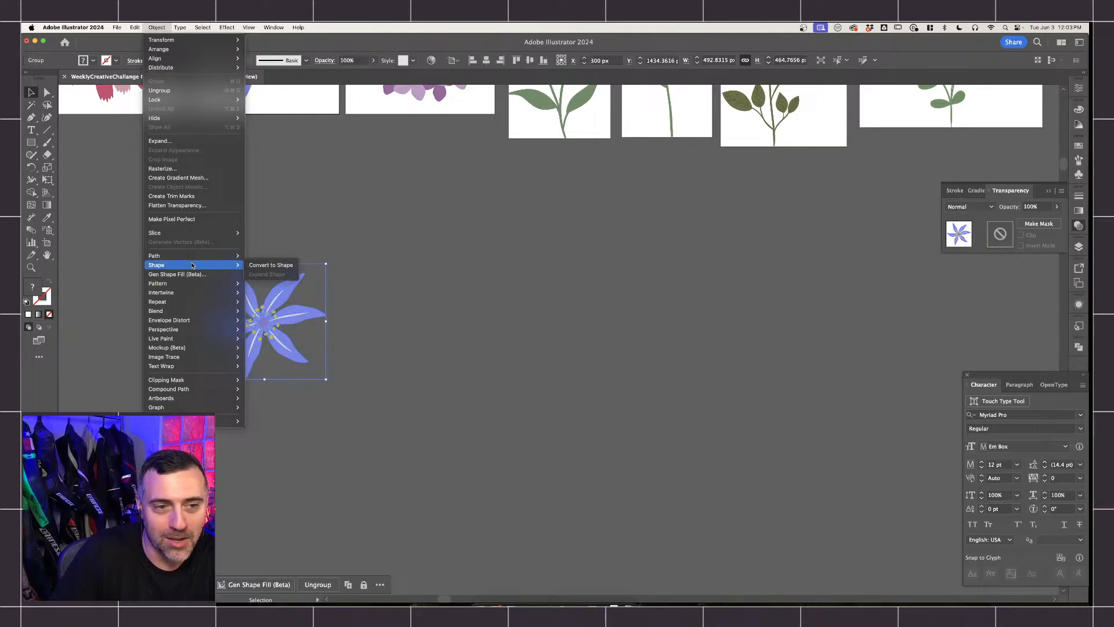
{"action": "mouse_move", "coordinate": [179, 312]}
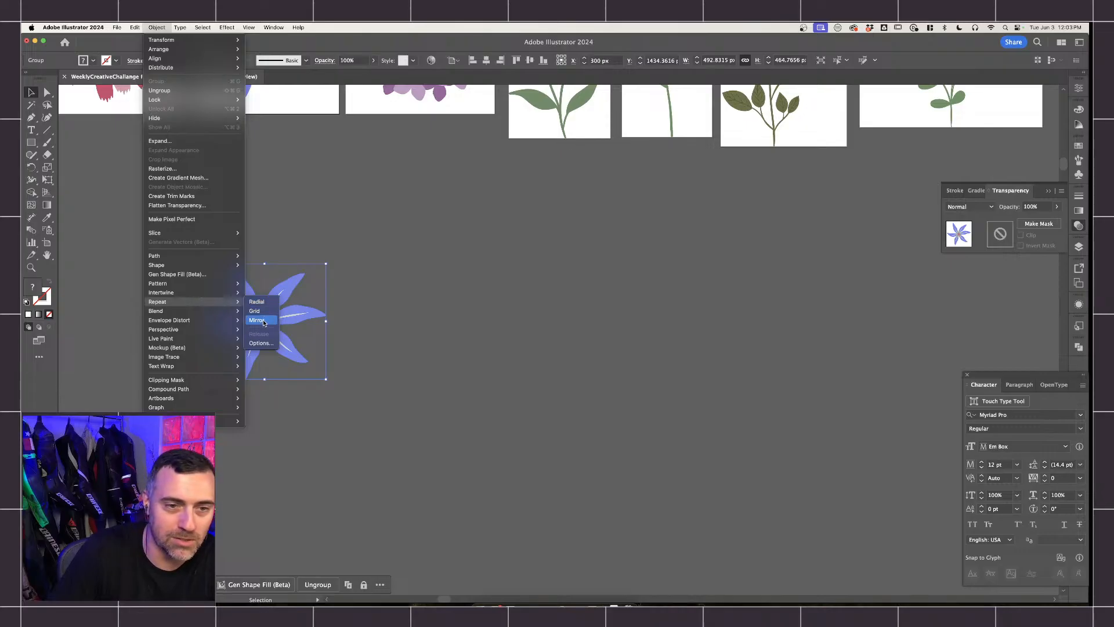
{"action": "left_click", "coordinate": [255, 302]}
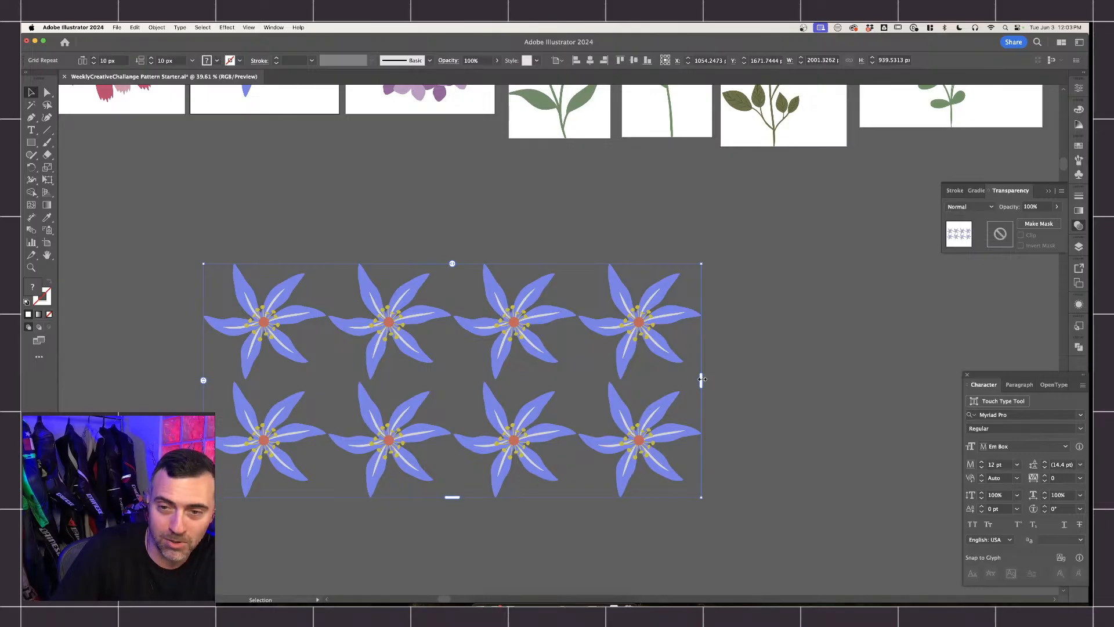
Extend the blue flower grid repeat to about 2427 px wide and 2460 px high to add columns and rows.
{"action": "left_click_drag", "start_coordinate": [702, 379], "coordinate": [813, 378]}
{"action": "scroll", "coordinate": [813, 366], "scroll_direction": "down", "scroll_amount": 1}
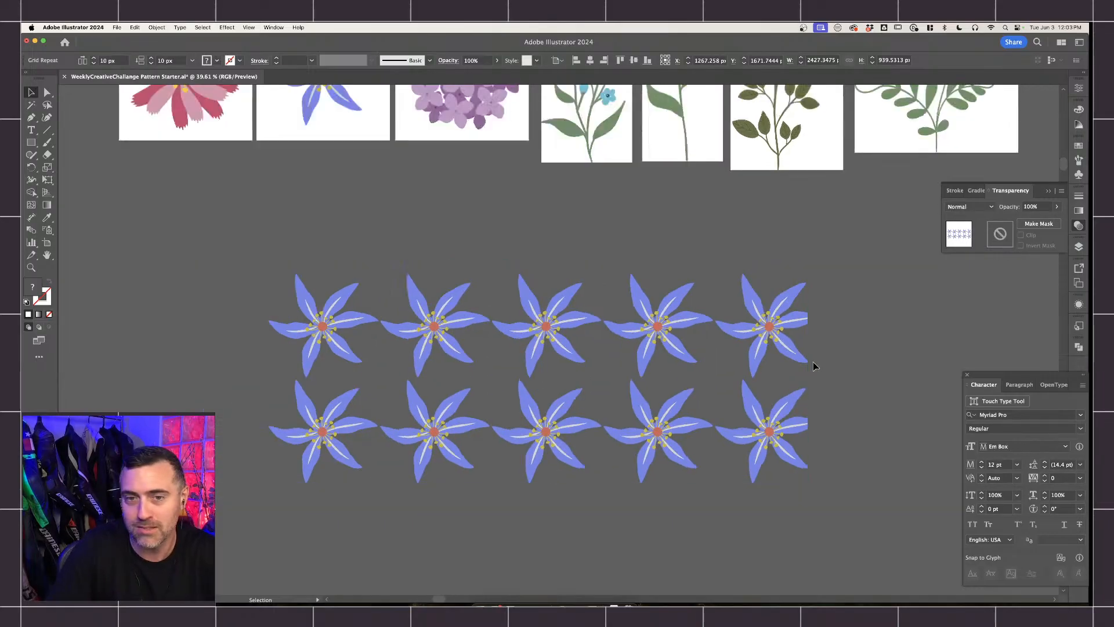
{"action": "scroll", "coordinate": [813, 365], "scroll_direction": "down", "scroll_amount": 4}
{"action": "left_click_drag", "start_coordinate": [687, 414], "coordinate": [690, 566]}
{"action": "scroll", "coordinate": [724, 540], "scroll_direction": "down", "scroll_amount": 1}
{"action": "scroll", "coordinate": [724, 540], "scroll_direction": "down", "scroll_amount": 1}
{"action": "scroll", "coordinate": [722, 511], "scroll_direction": "down", "scroll_amount": 1}
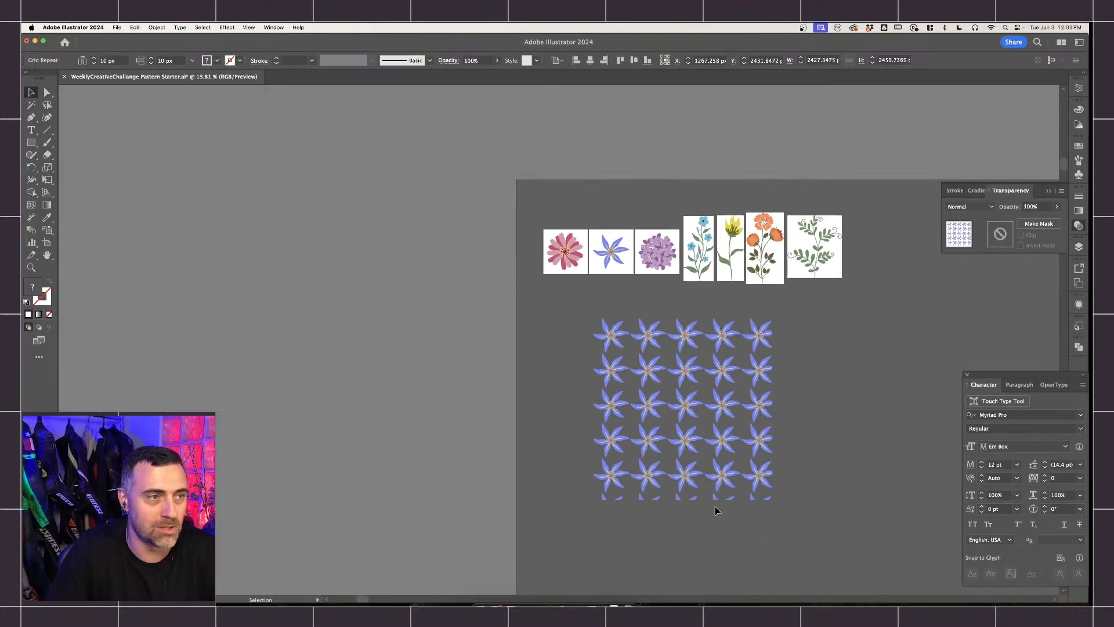
{"action": "scroll", "coordinate": [715, 506], "scroll_direction": "up", "scroll_amount": 2}
{"action": "scroll", "coordinate": [727, 501], "scroll_direction": "down", "scroll_amount": 1}
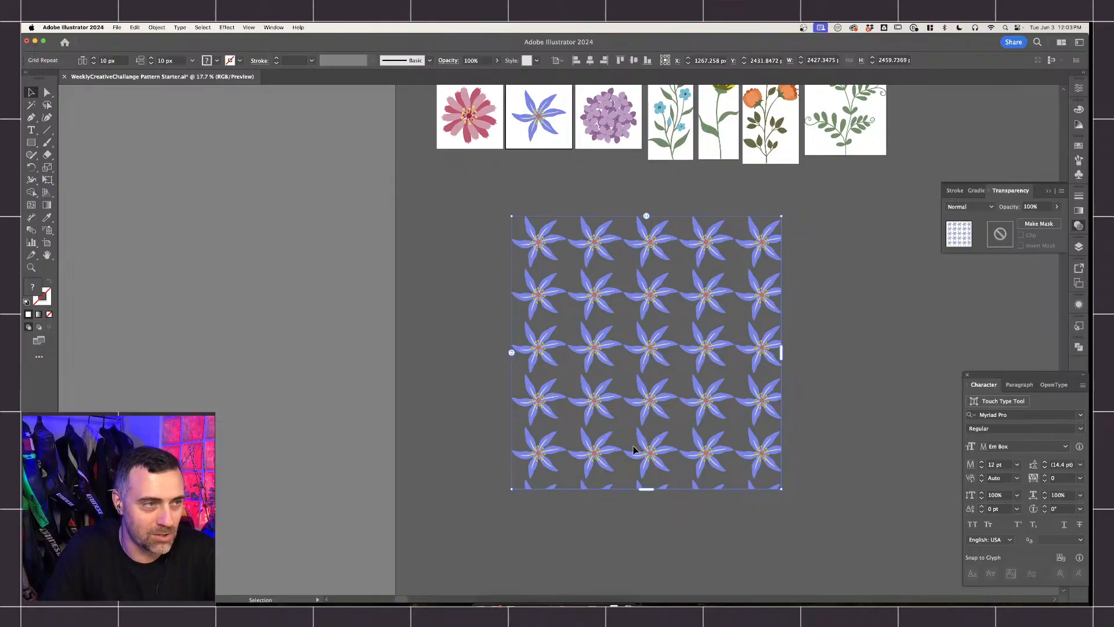
Shorten the grid repeat to three rows and increase its spacing to about 89 px horizontally and 59 px vertically.
{"action": "scroll", "coordinate": [633, 446], "scroll_direction": "up", "scroll_amount": 2}
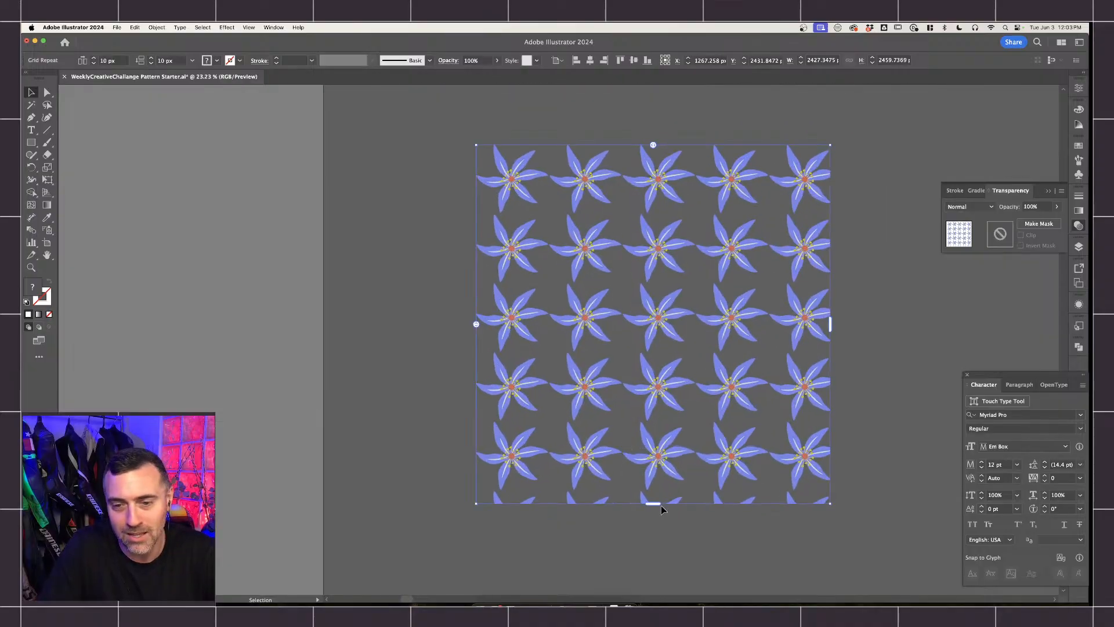
{"action": "left_click_drag", "start_coordinate": [659, 505], "coordinate": [659, 361]}
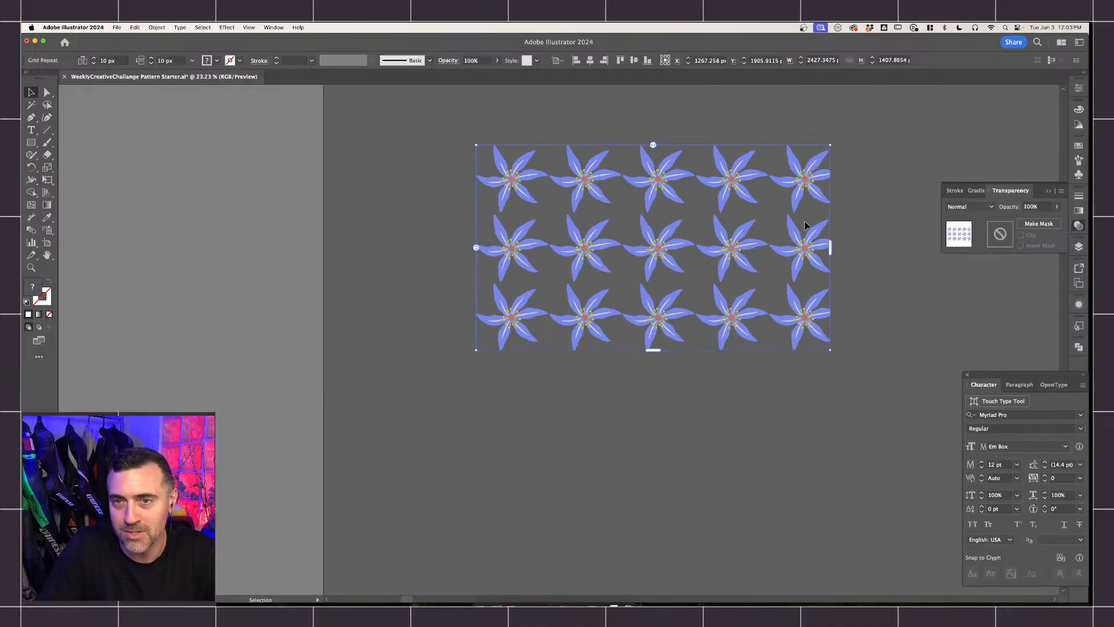
{"action": "mouse_move", "coordinate": [652, 144]}
{"action": "left_mouse_down"}
{"action": "mouse_move", "coordinate": [692, 146]}
{"action": "mouse_move", "coordinate": [668, 147]}
{"action": "left_mouse_up"}
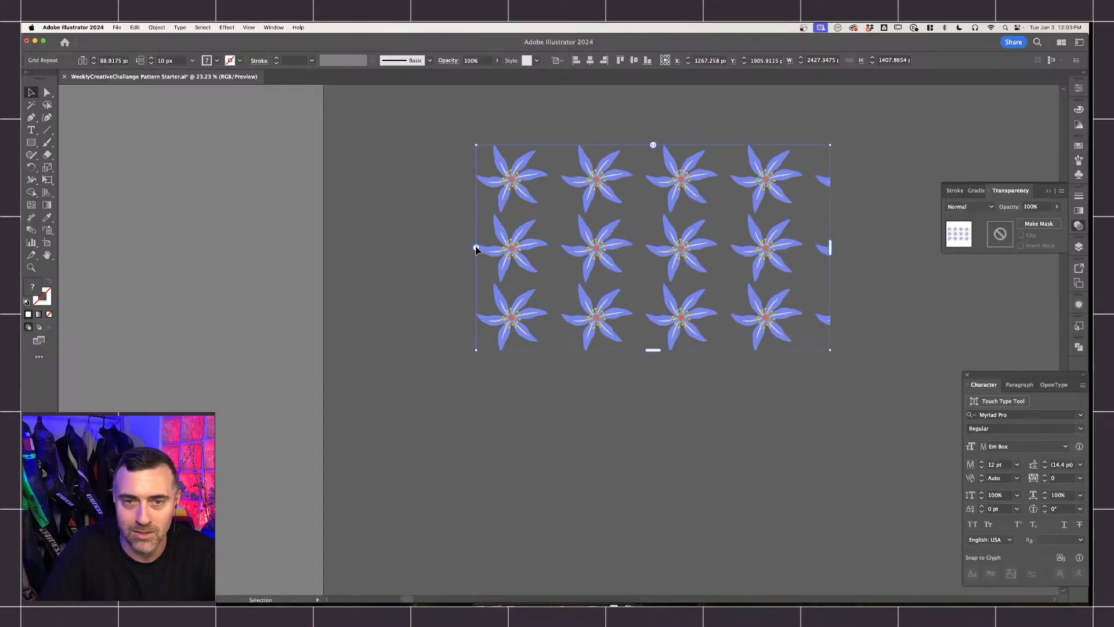
{"action": "mouse_move", "coordinate": [476, 248]}
{"action": "left_mouse_down"}
{"action": "mouse_move", "coordinate": [478, 236]}
{"action": "mouse_move", "coordinate": [476, 247]}
{"action": "left_mouse_up"}
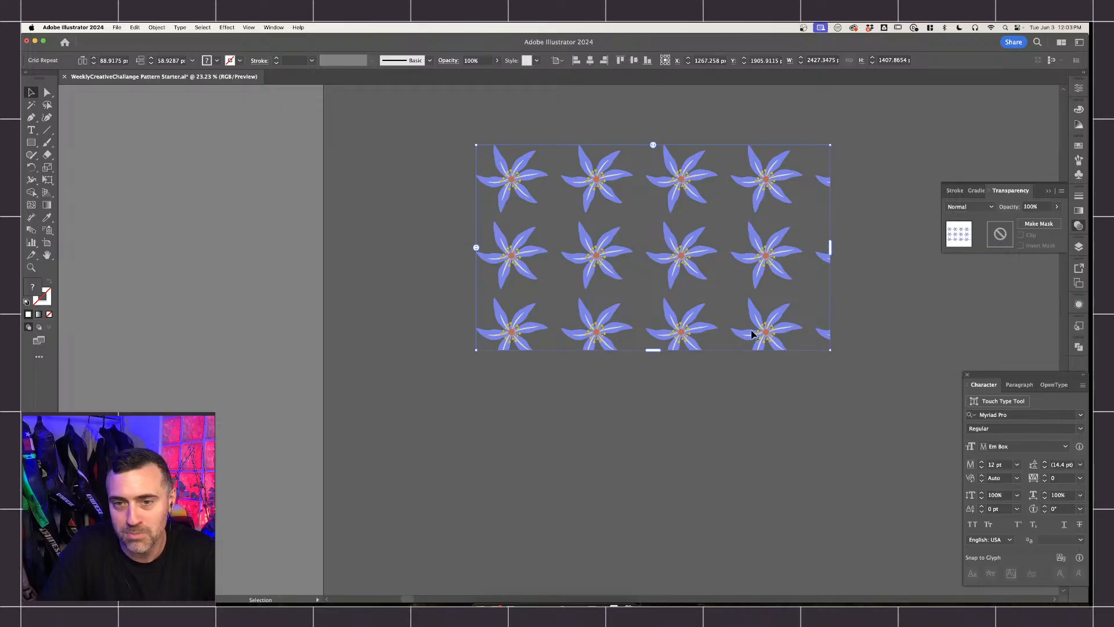
Widen the blue flower grid repeat until a partial sixth column starts, and move it up and left beneath the artboards.
{"action": "scroll", "coordinate": [751, 335], "scroll_direction": "down", "scroll_amount": 2}
{"action": "left_click_drag", "start_coordinate": [801, 270], "coordinate": [869, 271]}
{"action": "left_click", "coordinate": [717, 233]}
{"action": "left_click", "coordinate": [681, 222]}
{"action": "left_click_drag", "start_coordinate": [681, 237], "coordinate": [633, 205]}
{"action": "left_click", "coordinate": [630, 374]}
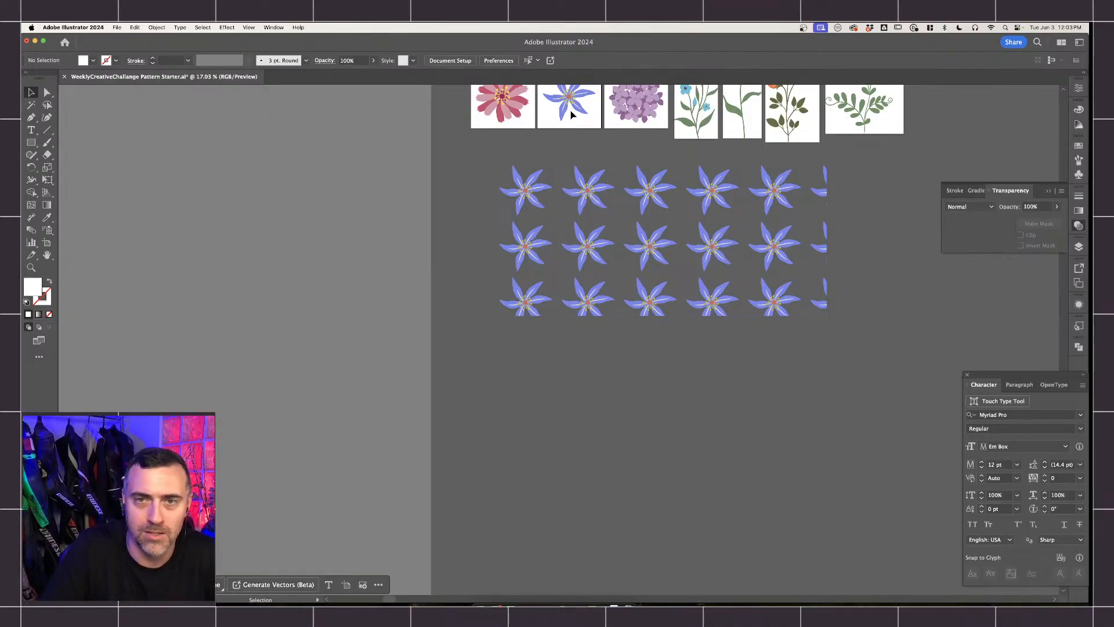
Duplicate the purple hydrangea onto the empty canvas below the grid repeat and select the copy.
{"action": "left_click_drag", "start_coordinate": [638, 116], "coordinate": [535, 375]}
{"action": "left_click", "coordinate": [558, 395]}
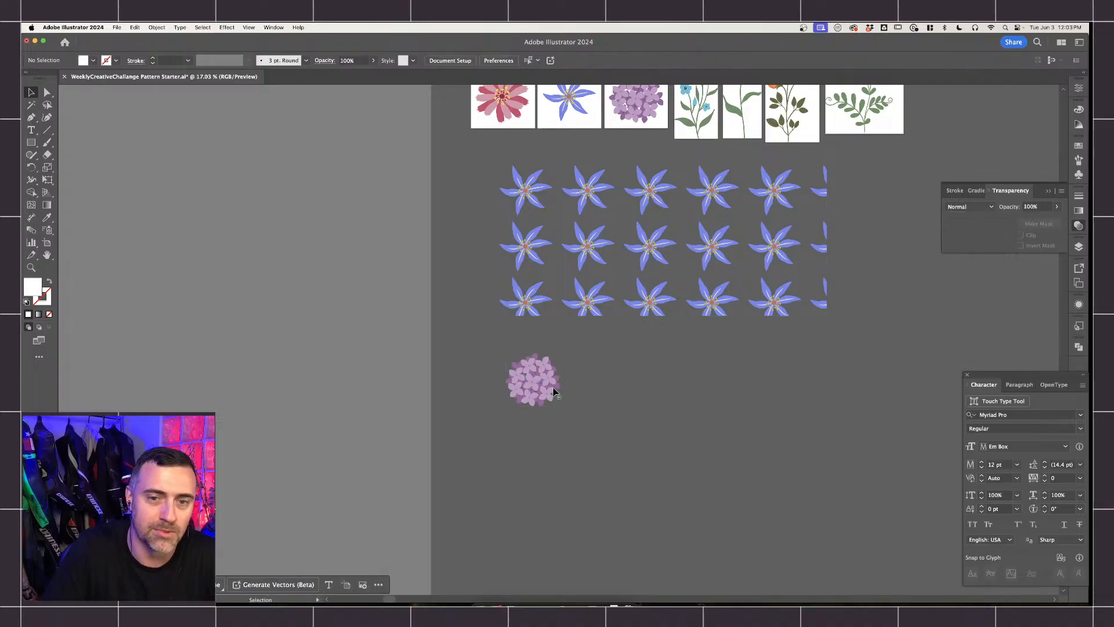
{"action": "scroll", "coordinate": [550, 387], "scroll_direction": "up", "scroll_amount": 4}
{"action": "left_click", "coordinate": [559, 398]}
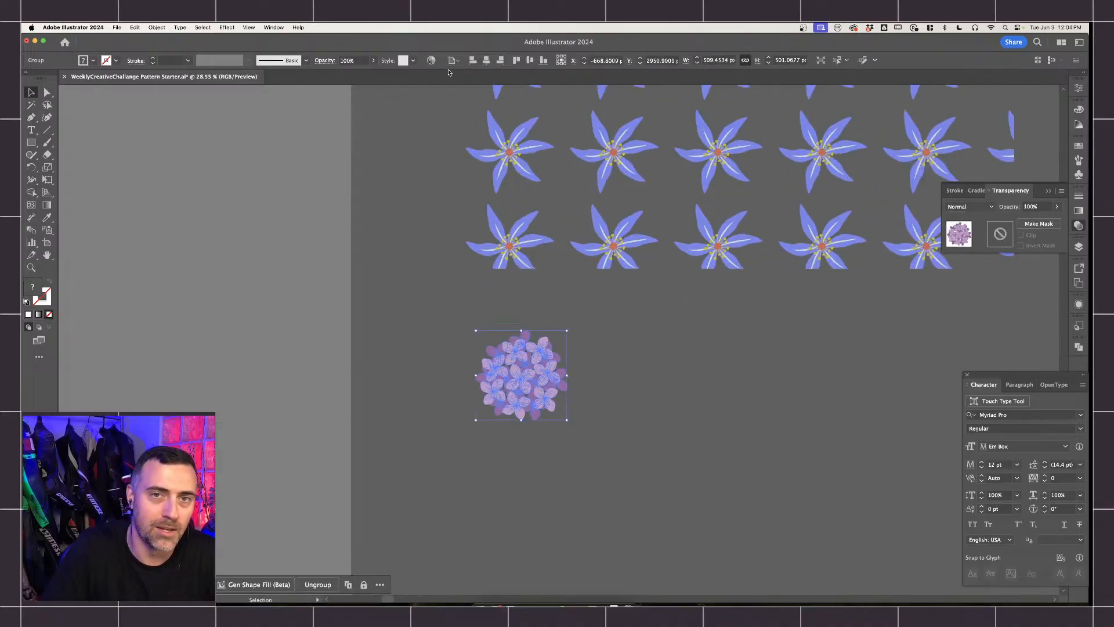
Create a radial repeat of eight instances from the purple hydrangea copy, with a radius of about 376 px.
{"action": "left_click", "coordinate": [154, 28]}
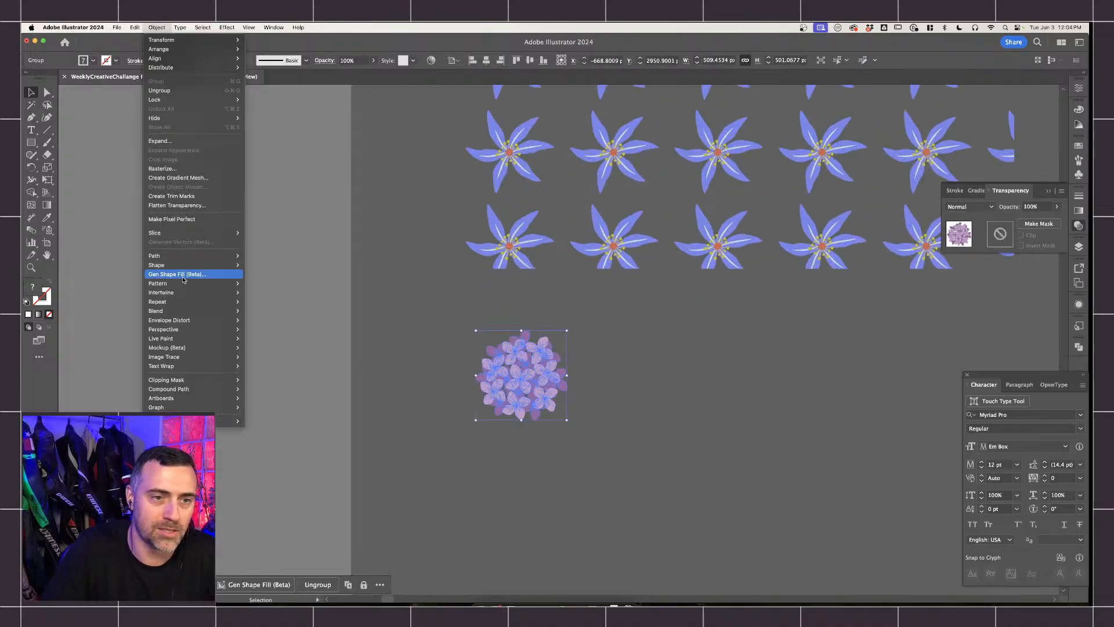
{"action": "mouse_move", "coordinate": [185, 304]}
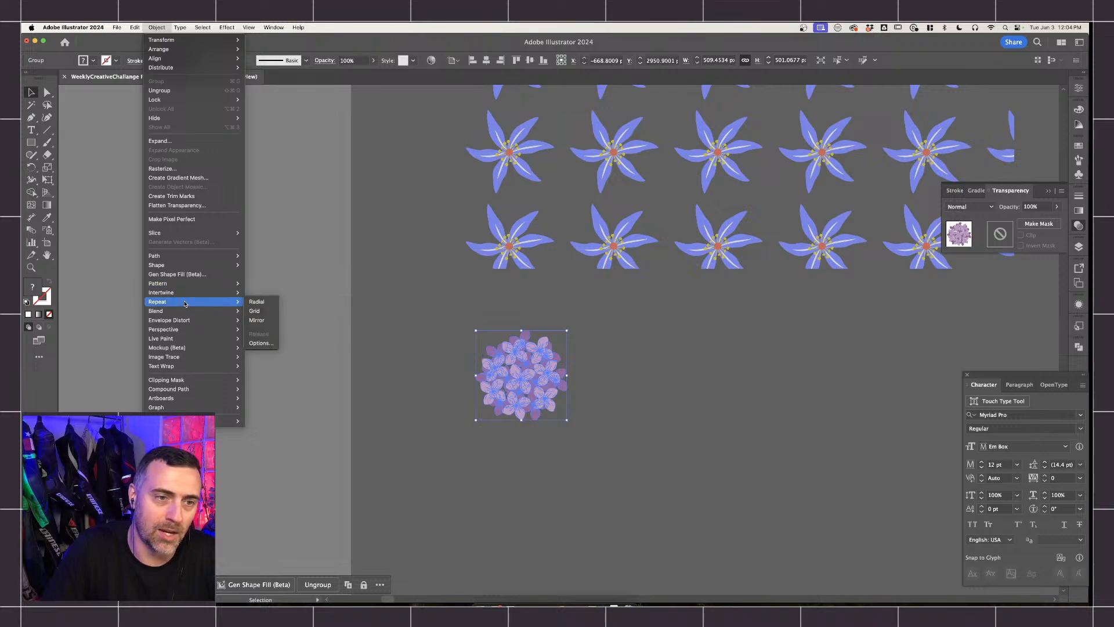
{"action": "left_click", "coordinate": [257, 301]}
{"action": "left_click_drag", "start_coordinate": [556, 415], "coordinate": [550, 360]}
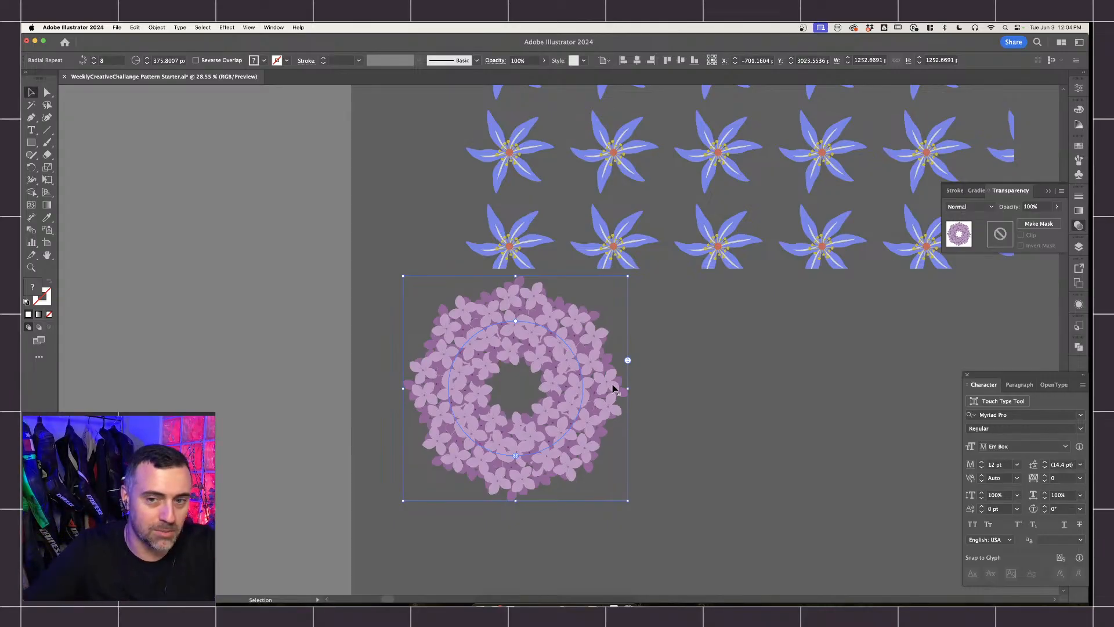
Reduce the purple radial repeat to five instances and raise it back to eight.
{"action": "left_click_drag", "start_coordinate": [627, 358], "coordinate": [634, 291]}
{"action": "left_click_drag", "start_coordinate": [627, 361], "coordinate": [627, 445]}
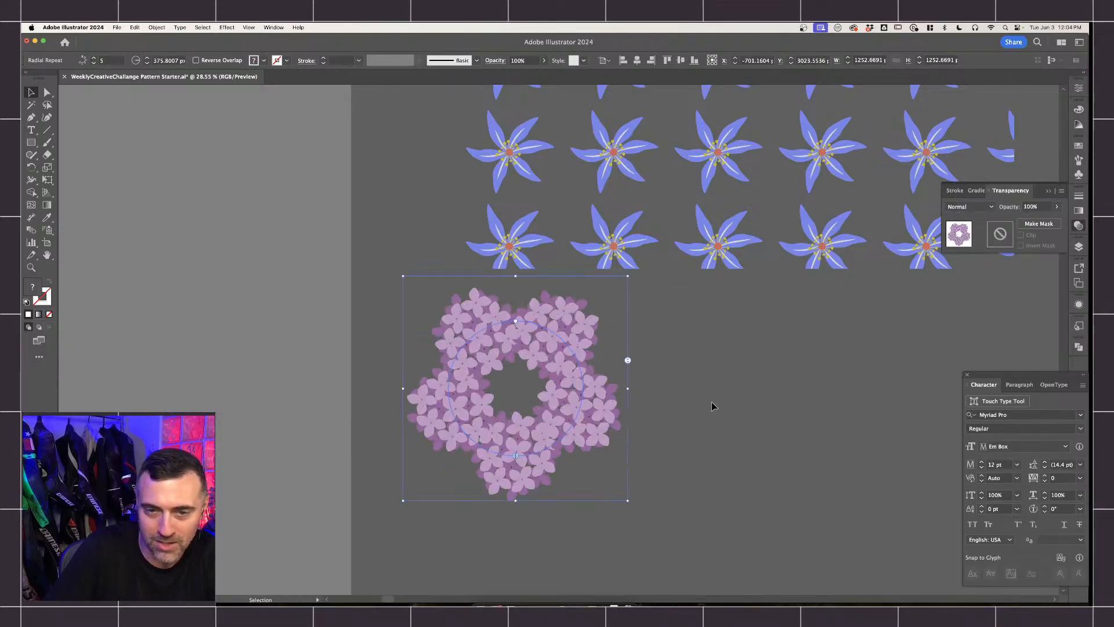
{"action": "left_click", "coordinate": [711, 406]}
{"action": "left_click", "coordinate": [596, 404]}
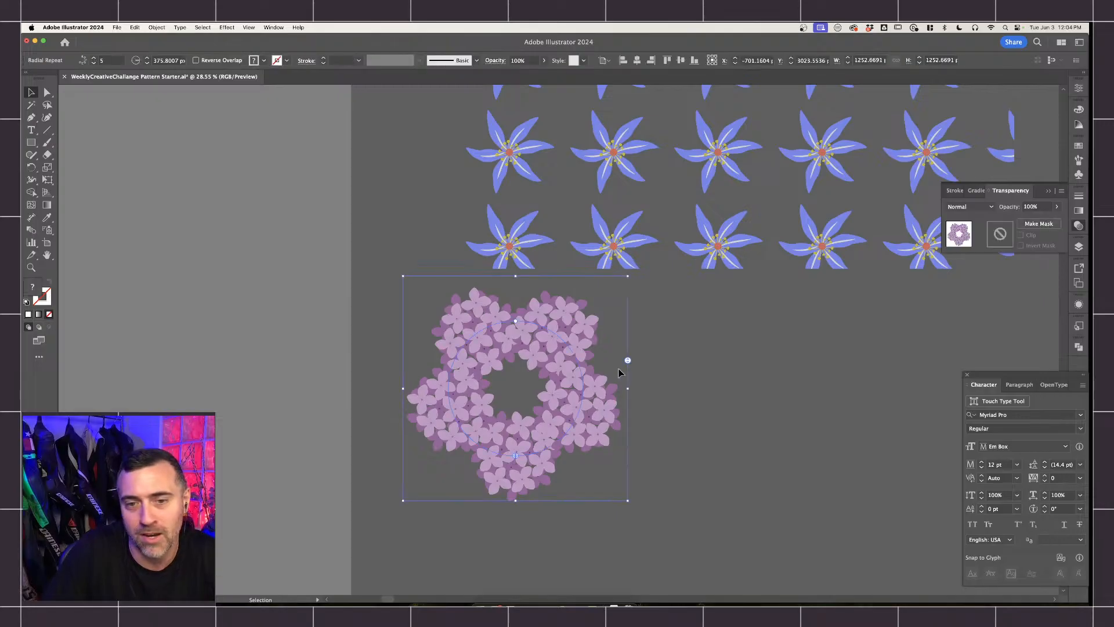
{"action": "left_click_drag", "start_coordinate": [627, 360], "coordinate": [626, 324]}
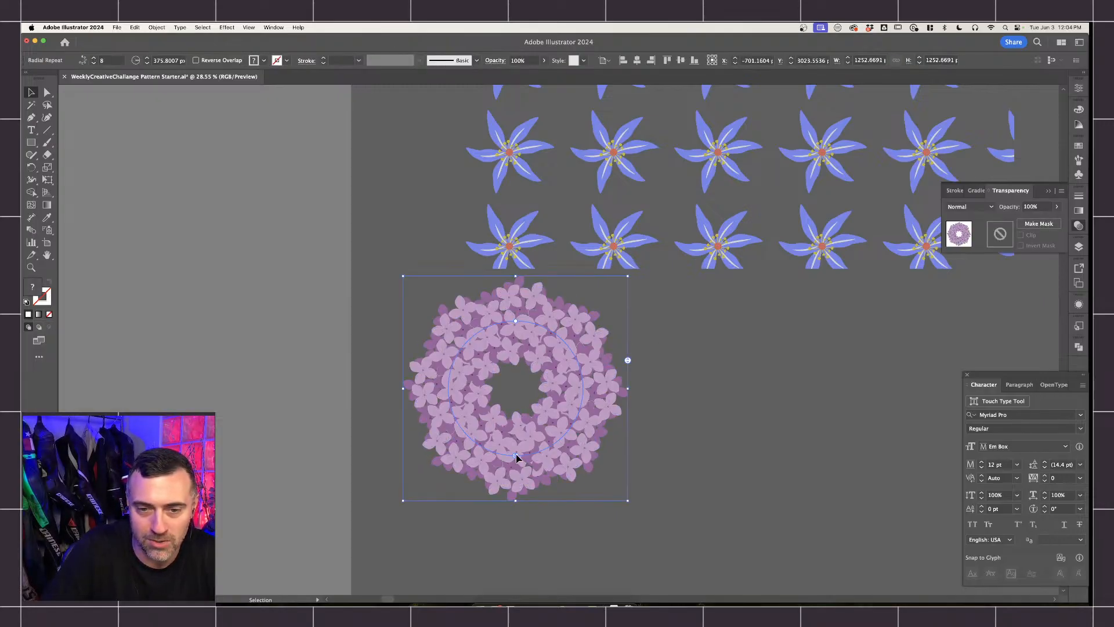
Trim the purple ring to an open arc of six instances, and rotate it opening downward with a radius of about 396 px.
{"action": "left_click_drag", "start_coordinate": [517, 458], "coordinate": [608, 365]}
{"action": "scroll", "coordinate": [580, 371], "scroll_direction": "up", "scroll_amount": 5}
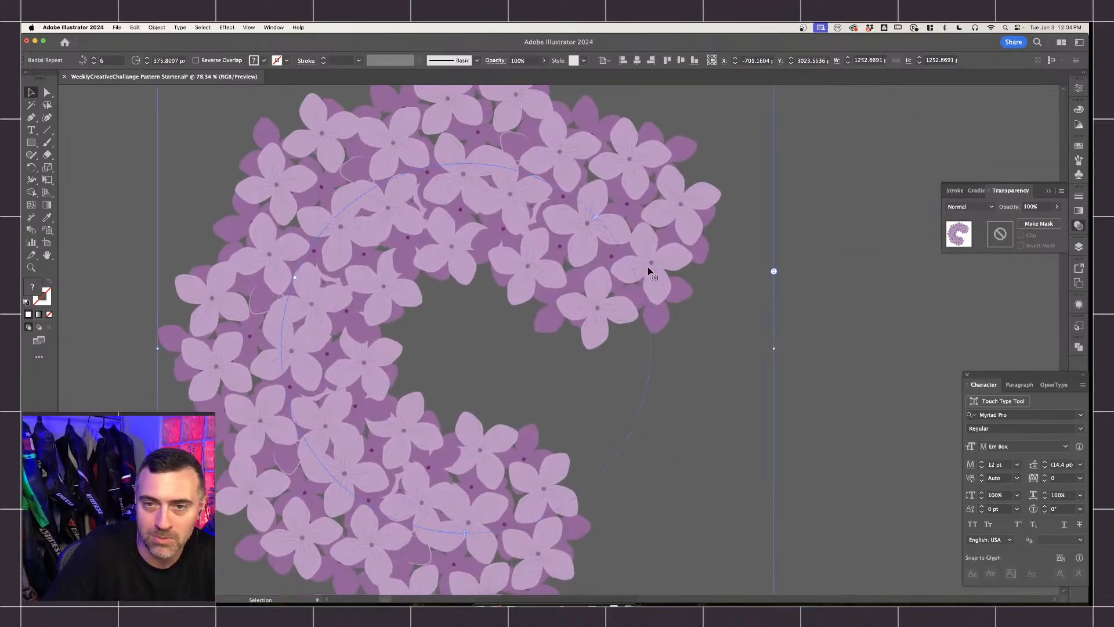
{"action": "left_click_drag", "start_coordinate": [593, 219], "coordinate": [632, 176]}
{"action": "left_click_drag", "start_coordinate": [551, 152], "coordinate": [673, 301]}
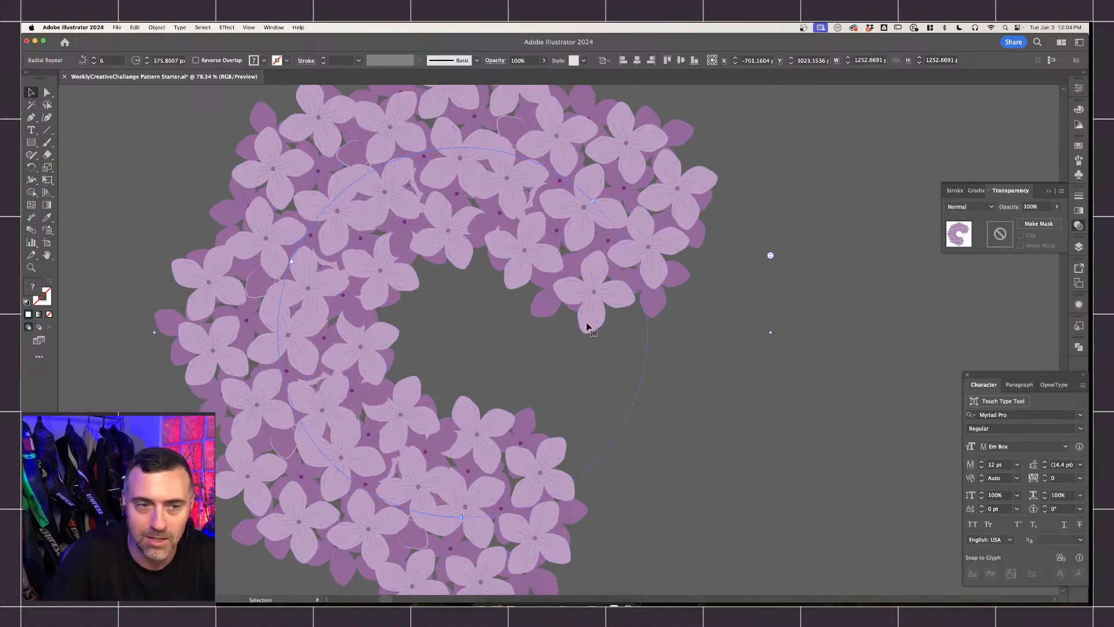
{"action": "scroll", "coordinate": [587, 319], "scroll_direction": "down", "scroll_amount": 3}
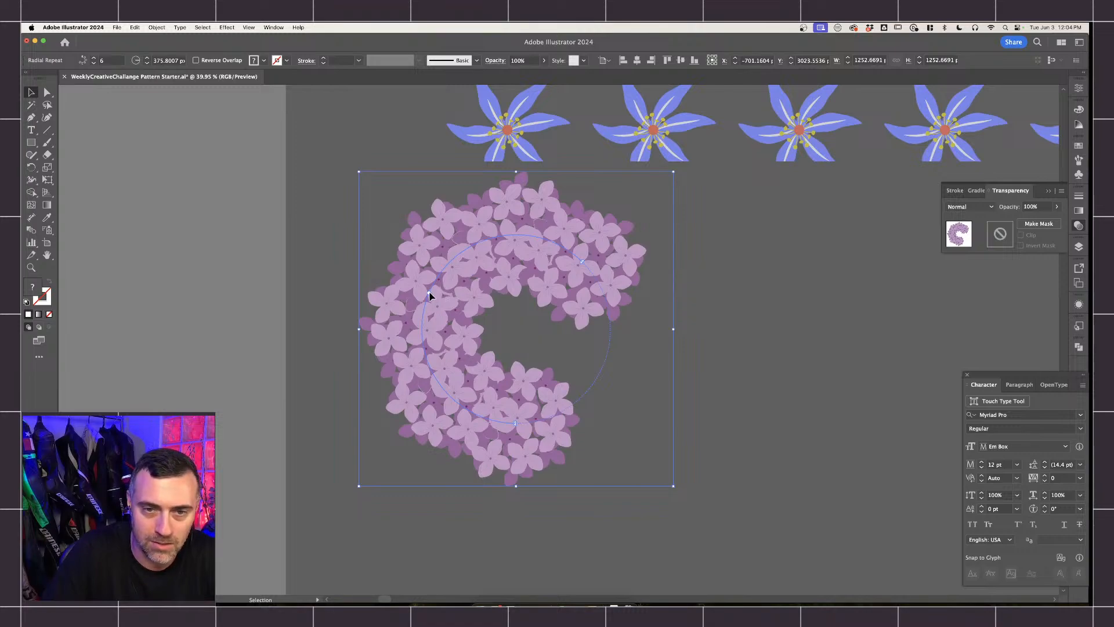
{"action": "left_click_drag", "start_coordinate": [430, 291], "coordinate": [487, 237]}
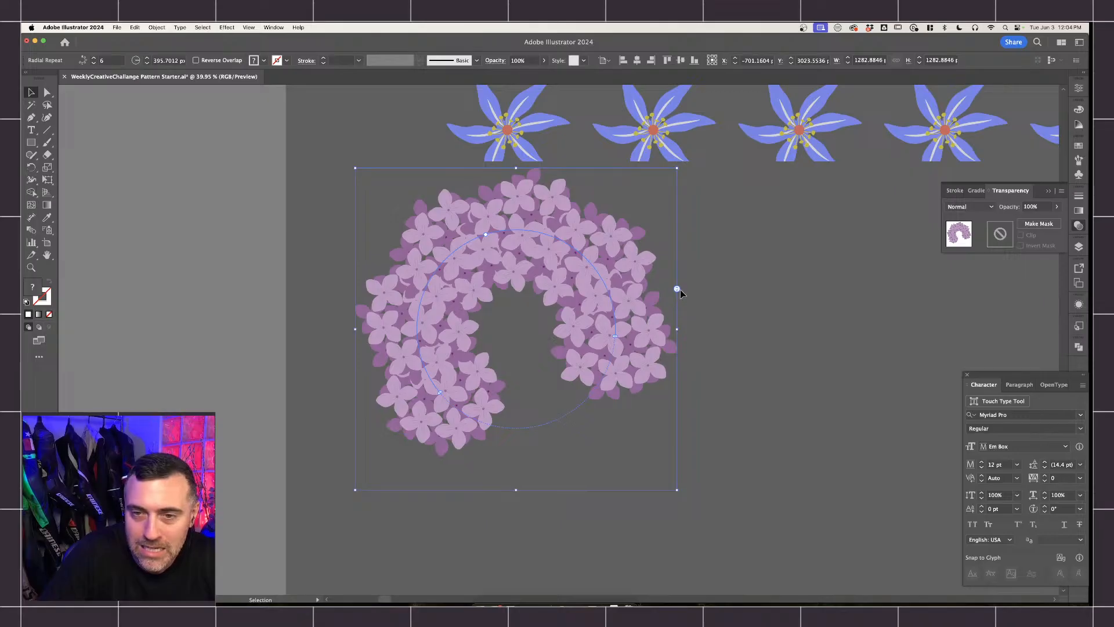
Increase the purple arc to 13 instances and close it into a full ring of 18 instances.
{"action": "left_click_drag", "start_coordinate": [677, 289], "coordinate": [676, 238]}
{"action": "left_click", "coordinate": [673, 363]}
{"action": "left_click", "coordinate": [662, 371]}
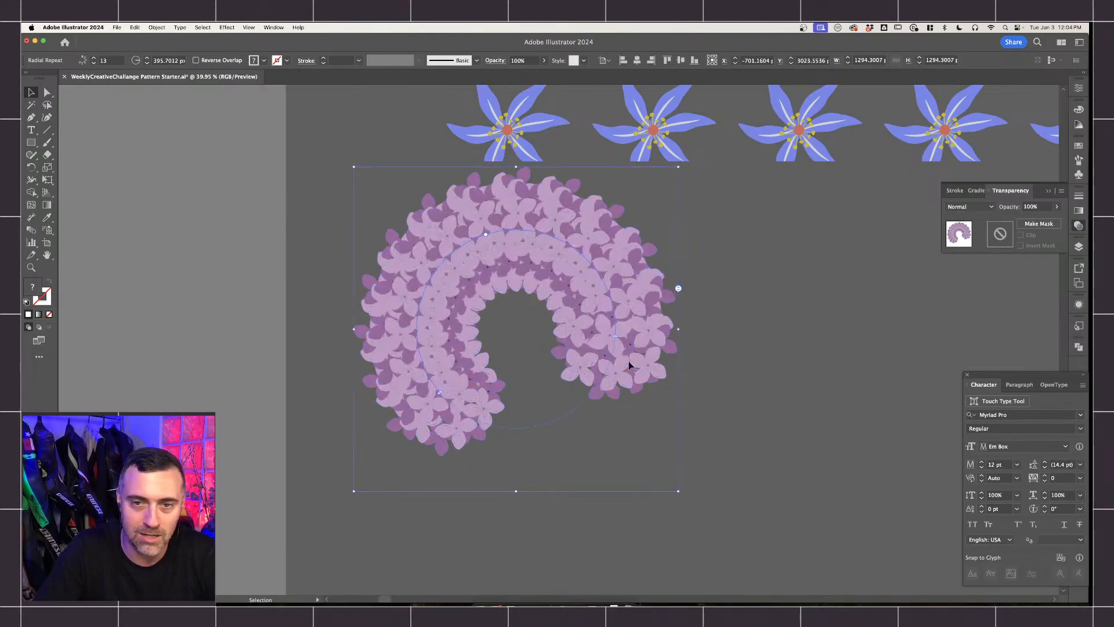
{"action": "left_click_drag", "start_coordinate": [617, 339], "coordinate": [500, 390]}
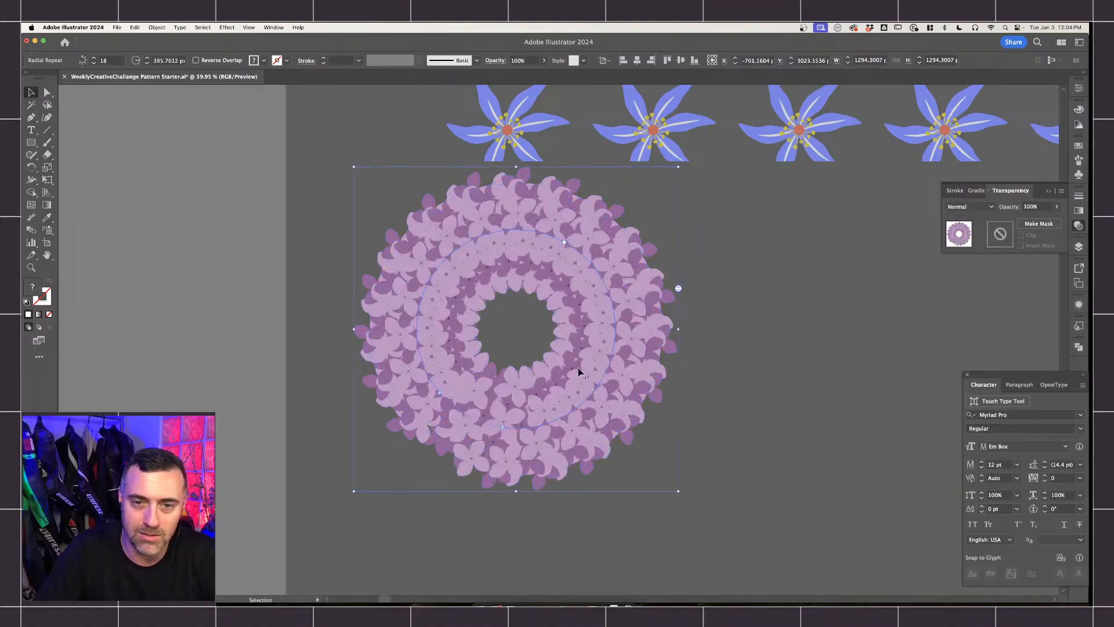
Lower the purple radial repeat's instance count to a looser full ring and move it slightly down and left.
{"action": "left_click_drag", "start_coordinate": [677, 289], "coordinate": [660, 361]}
{"action": "left_click", "coordinate": [733, 345]}
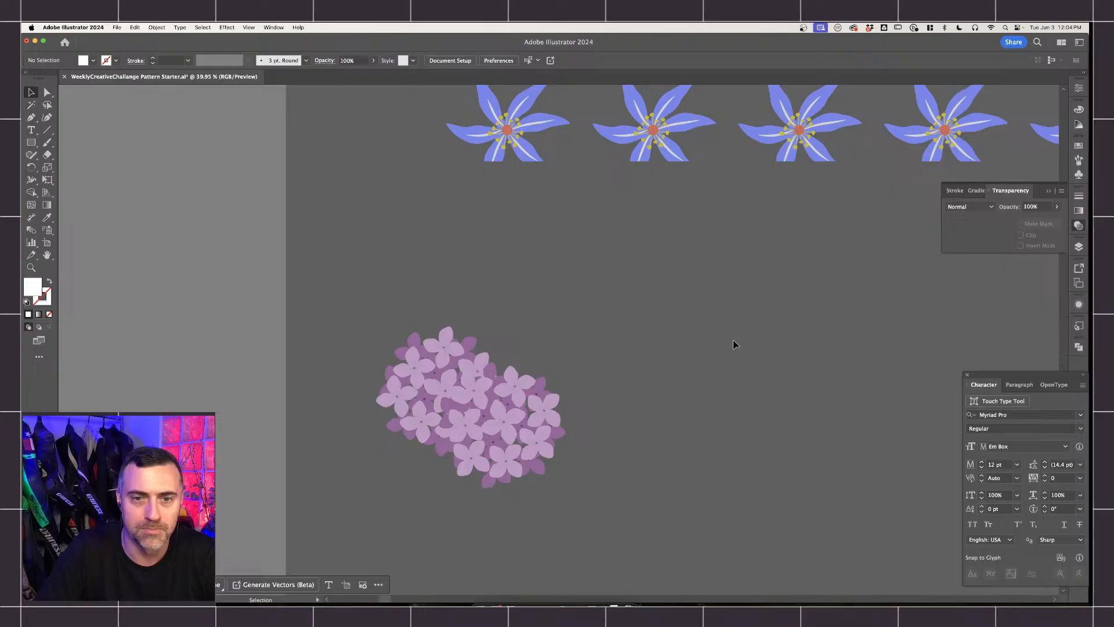
{"action": "left_click", "coordinate": [534, 400]}
{"action": "left_click_drag", "start_coordinate": [677, 290], "coordinate": [678, 259]}
{"action": "left_click", "coordinate": [729, 298]}
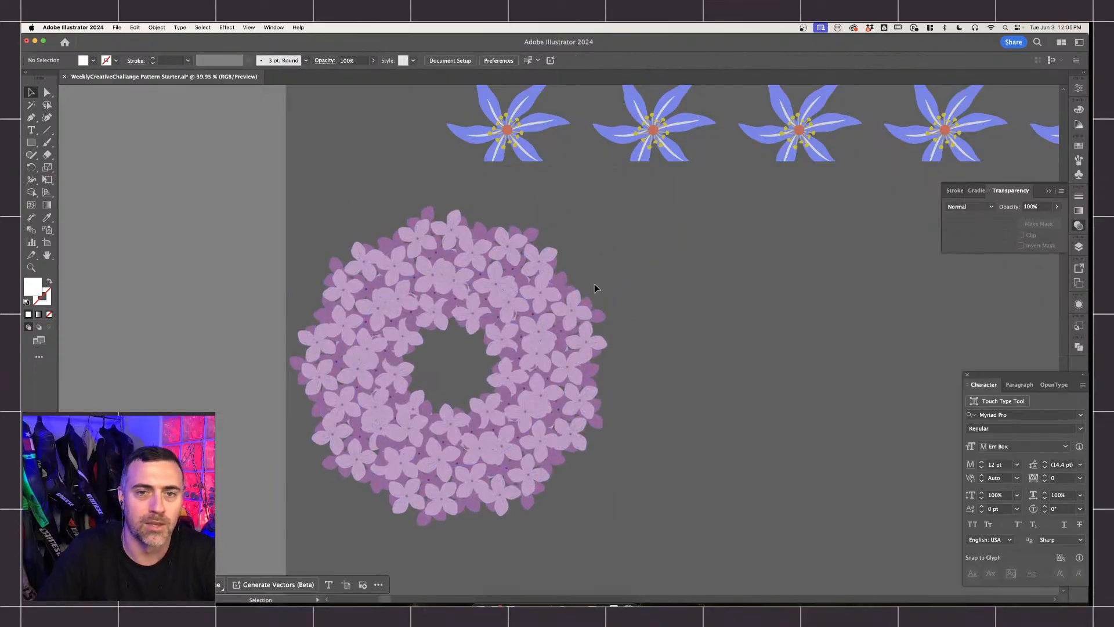
Duplicate the pink flower from the first artboard onto the empty canvas beside the purple ring.
{"action": "scroll", "coordinate": [667, 209], "scroll_direction": "up", "scroll_amount": 2}
{"action": "scroll", "coordinate": [452, 162], "scroll_direction": "down", "scroll_amount": 5}
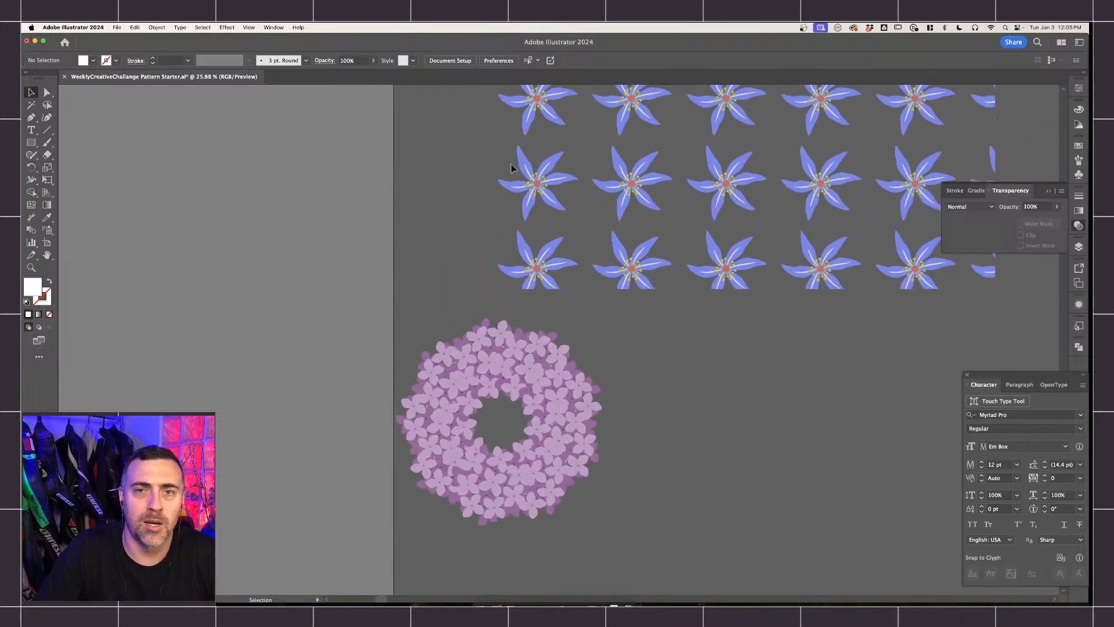
{"action": "scroll", "coordinate": [512, 168], "scroll_direction": "down", "scroll_amount": 2}
{"action": "scroll", "coordinate": [513, 168], "scroll_direction": "up", "scroll_amount": 2}
{"action": "left_click_drag", "start_coordinate": [493, 122], "coordinate": [652, 462]}
{"action": "scroll", "coordinate": [620, 379], "scroll_direction": "down", "scroll_amount": 3}
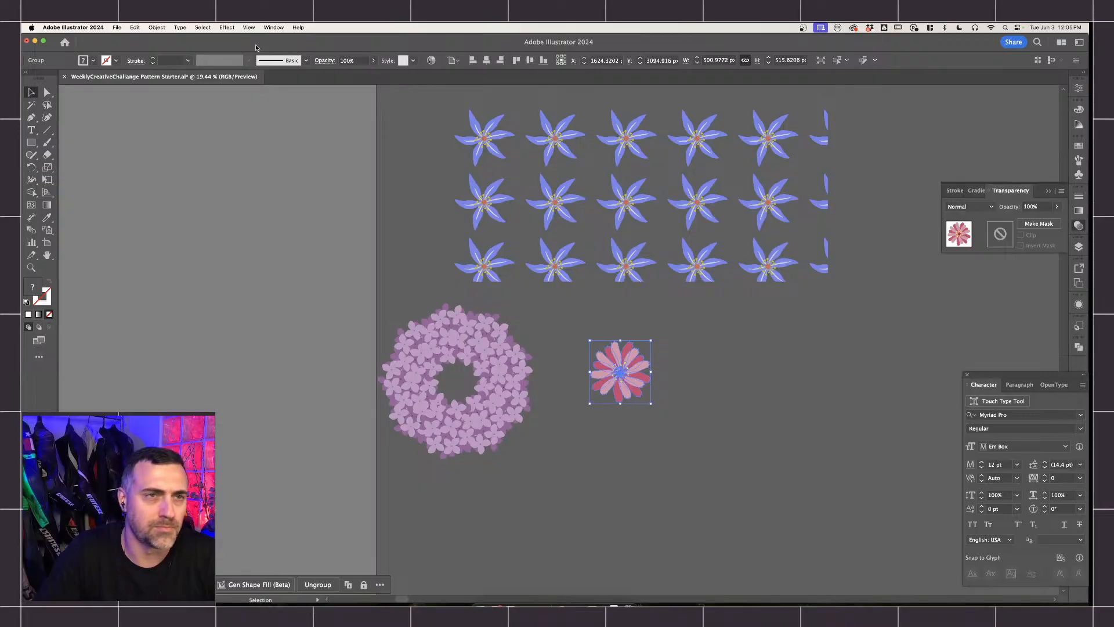
Try a mirror repeat on the pink flower copy and adjust its mirror axis.
{"action": "left_click", "coordinate": [162, 28]}
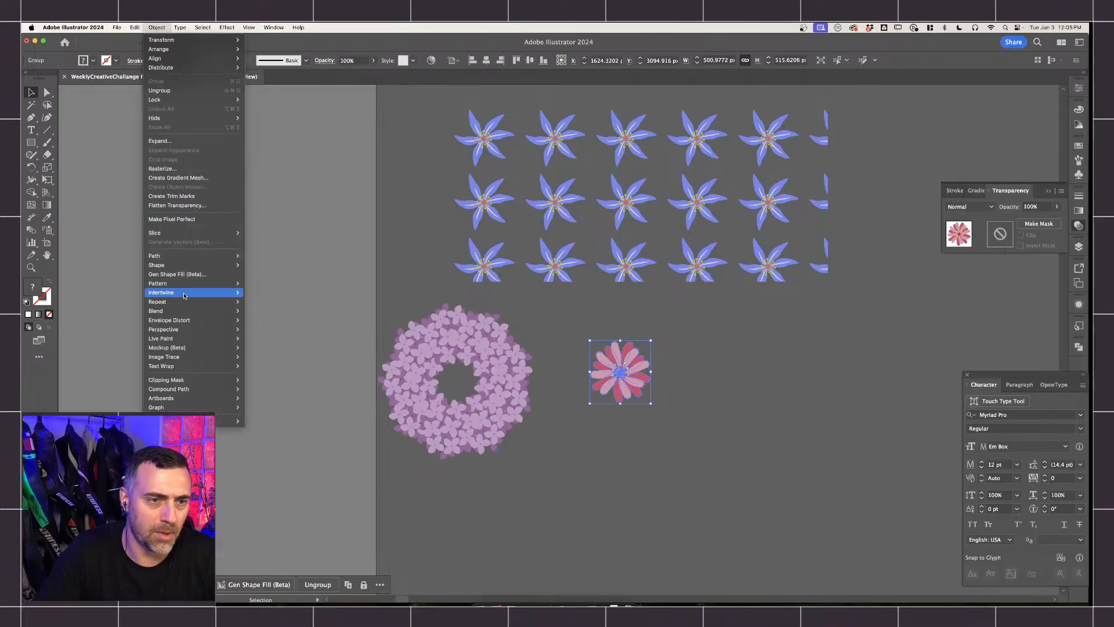
{"action": "mouse_move", "coordinate": [190, 315]}
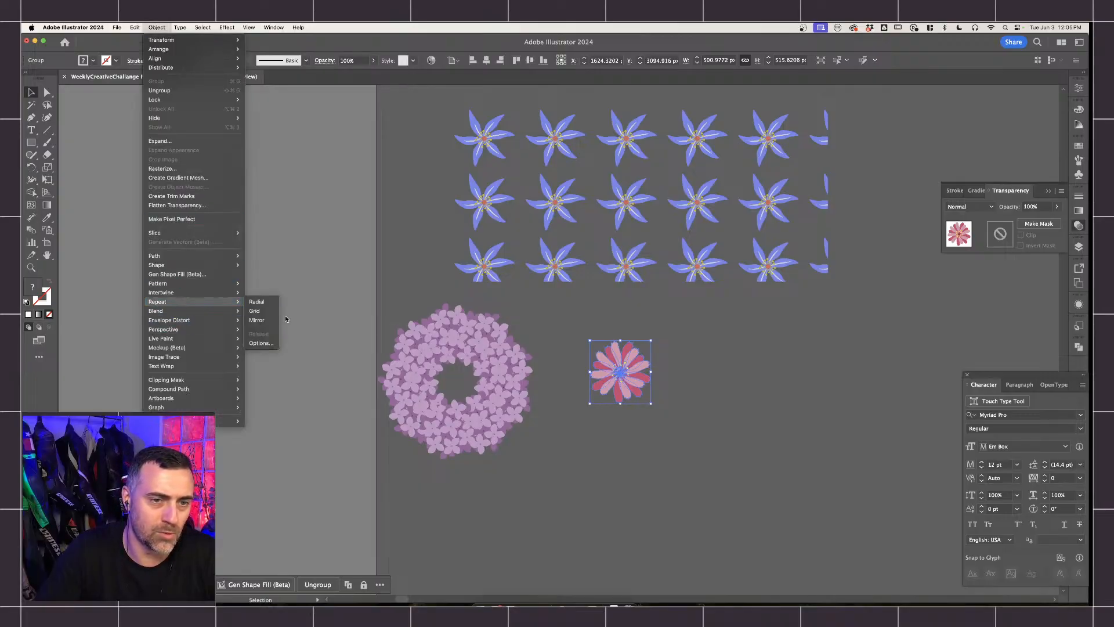
{"action": "left_click", "coordinate": [267, 323]}
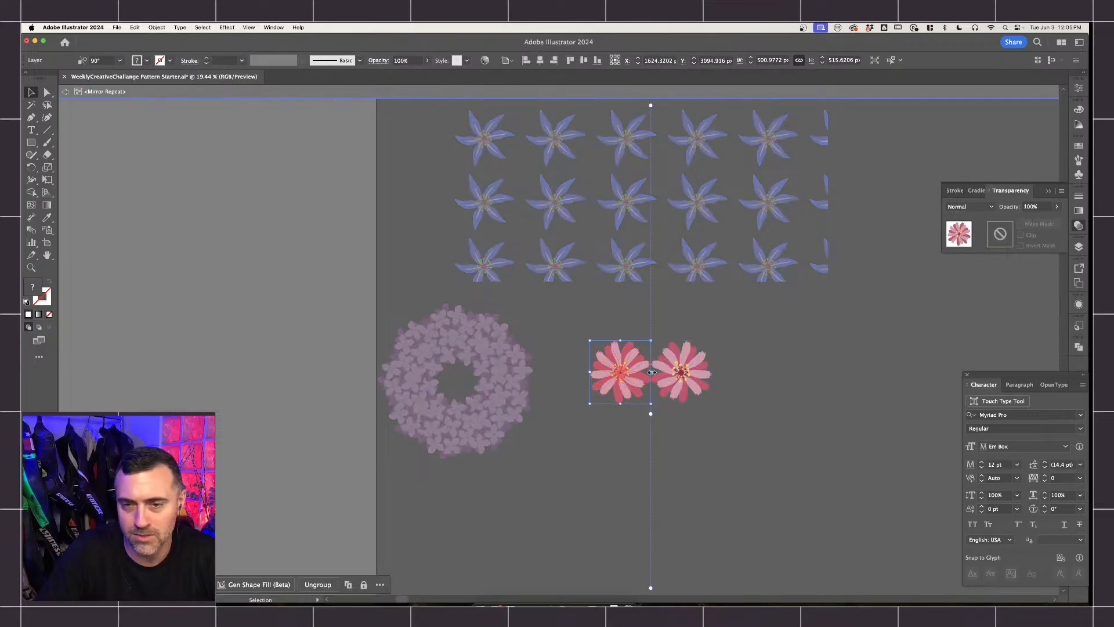
{"action": "scroll", "coordinate": [632, 410], "scroll_direction": "up", "scroll_amount": 3}
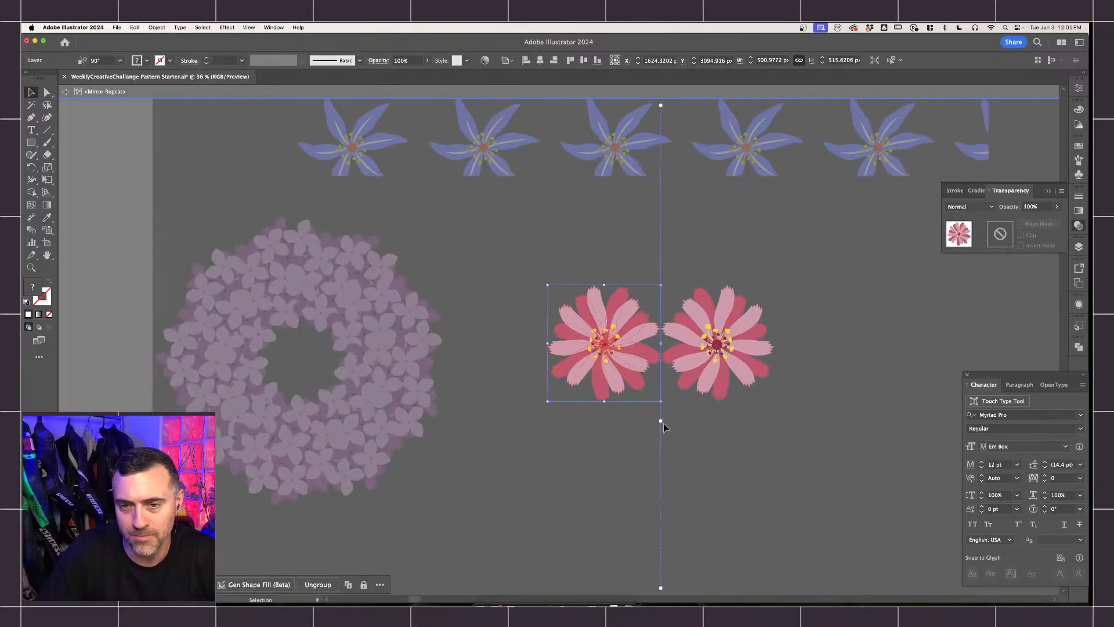
{"action": "mouse_move", "coordinate": [660, 420]}
{"action": "left_mouse_down"}
{"action": "mouse_move", "coordinate": [691, 417]}
{"action": "mouse_move", "coordinate": [642, 406]}
{"action": "mouse_move", "coordinate": [675, 406]}
{"action": "mouse_move", "coordinate": [666, 406]}
{"action": "left_mouse_up"}
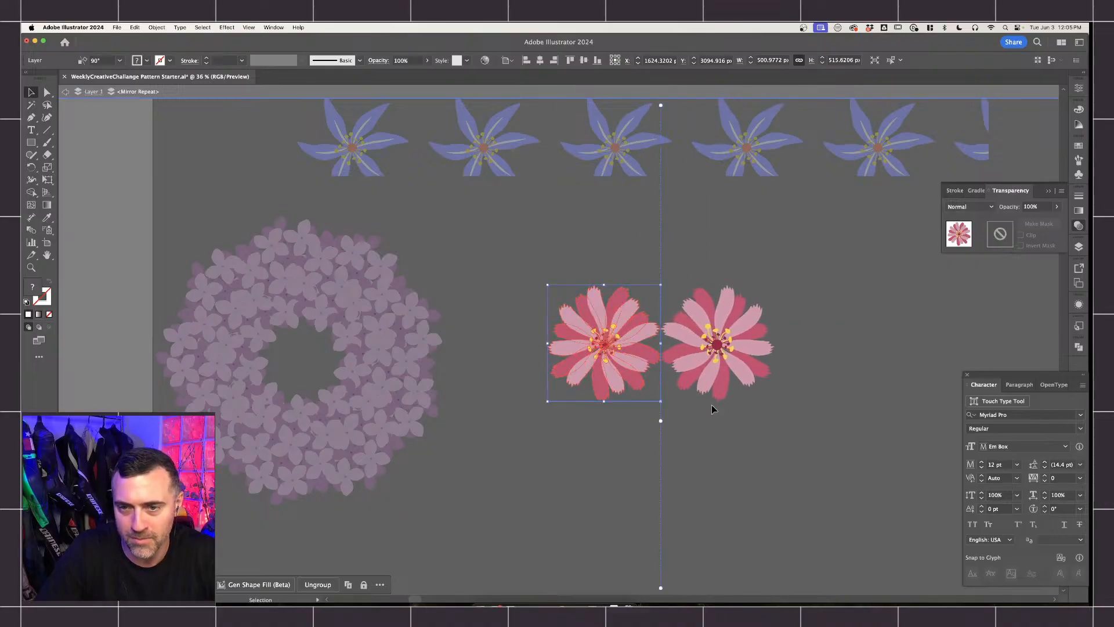
{"action": "double_click", "coordinate": [743, 410]}
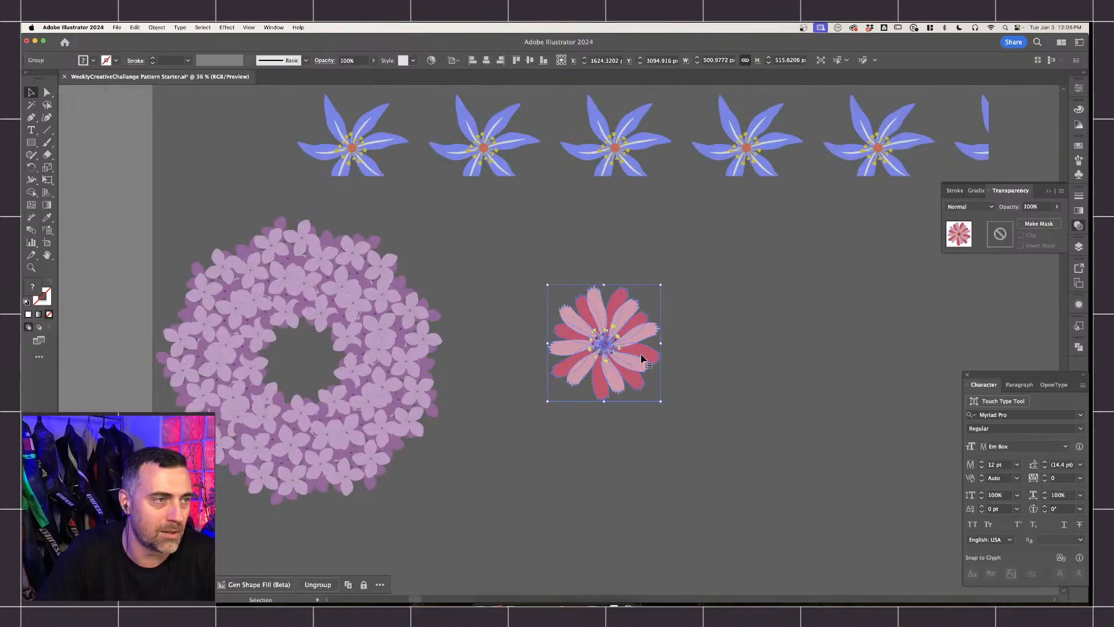
Delete the pink flower copy beside the purple ring.
{"action": "scroll", "coordinate": [645, 357], "scroll_direction": "down", "scroll_amount": 1}
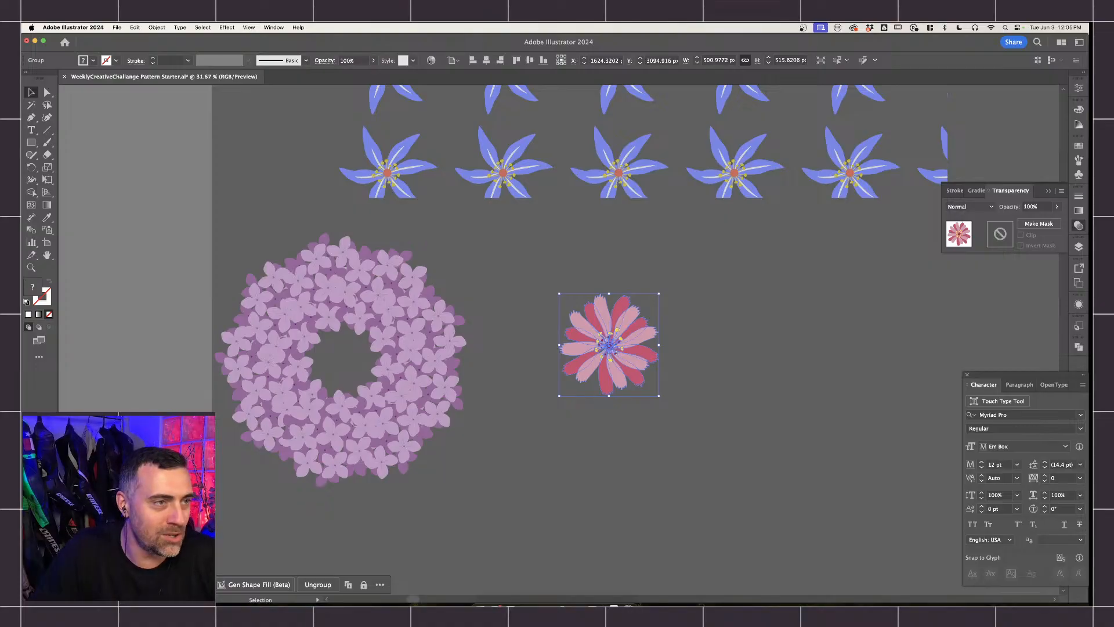
{"action": "left_click_drag", "start_coordinate": [618, 348], "coordinate": [612, 329]}
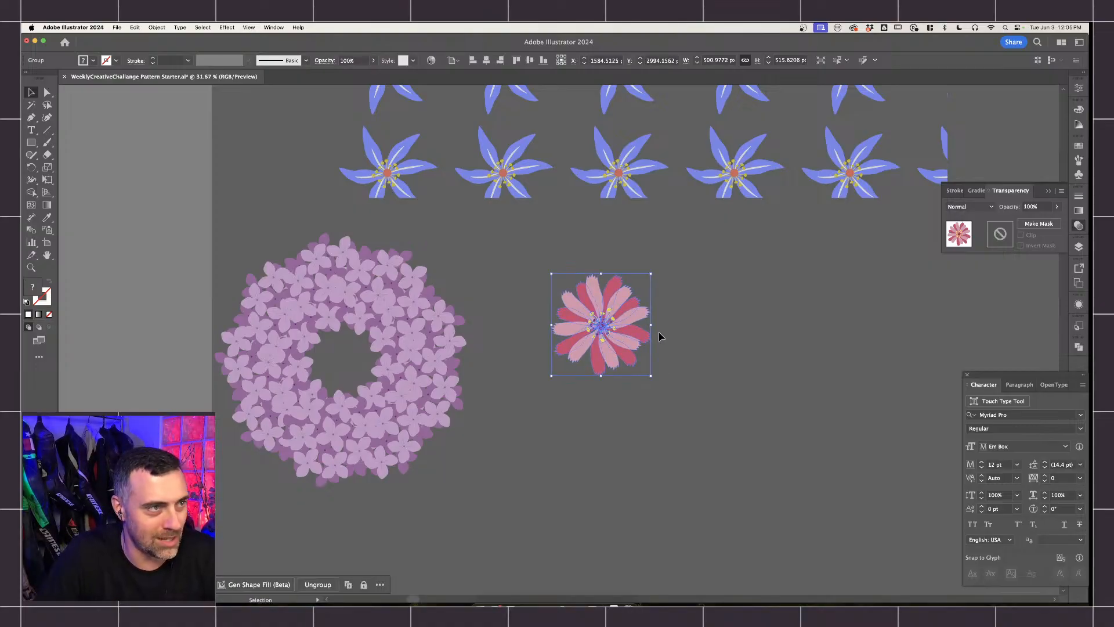
{"action": "key", "text": "Delete"}
{"action": "scroll", "coordinate": [548, 313], "scroll_direction": "down", "scroll_amount": 6}
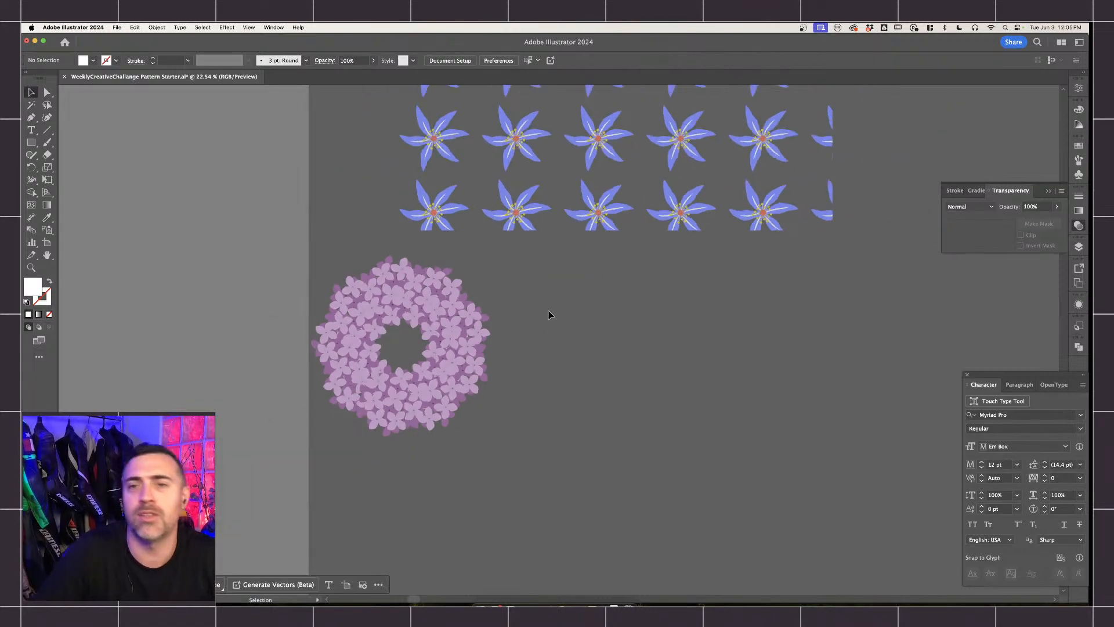
{"action": "scroll", "coordinate": [549, 315], "scroll_direction": "up", "scroll_amount": 1}
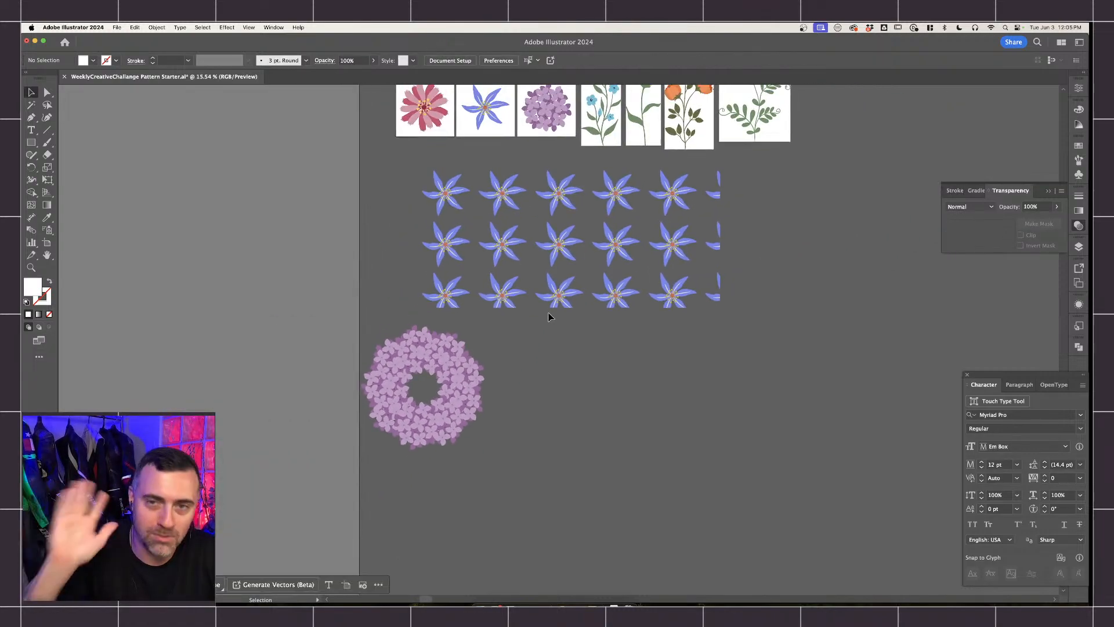
{"action": "scroll", "coordinate": [549, 314], "scroll_direction": "down", "scroll_amount": 1}
{"action": "left_click", "coordinate": [569, 290]}
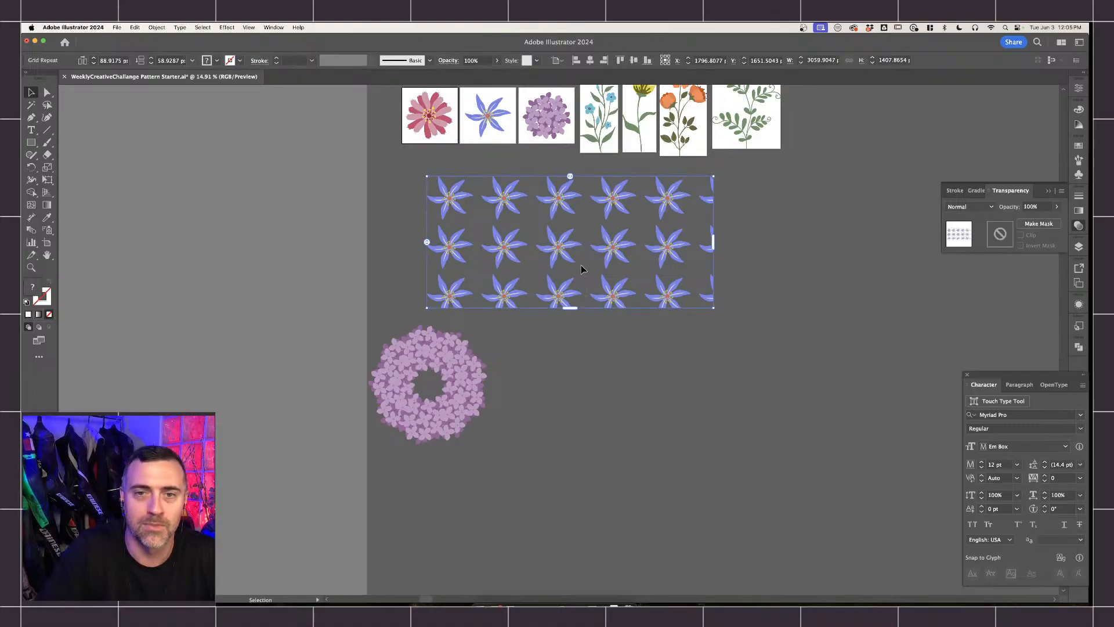
{"action": "scroll", "coordinate": [676, 308], "scroll_direction": "up", "scroll_amount": 2}
{"action": "scroll", "coordinate": [676, 308], "scroll_direction": "right", "scroll_amount": 1}
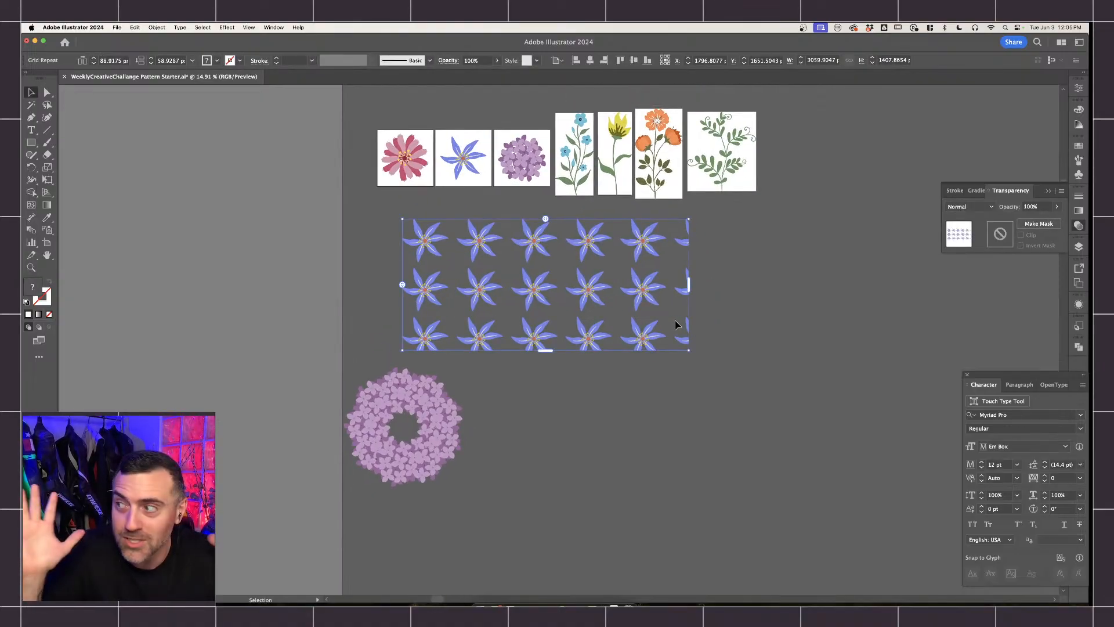
{"action": "left_click", "coordinate": [670, 395]}
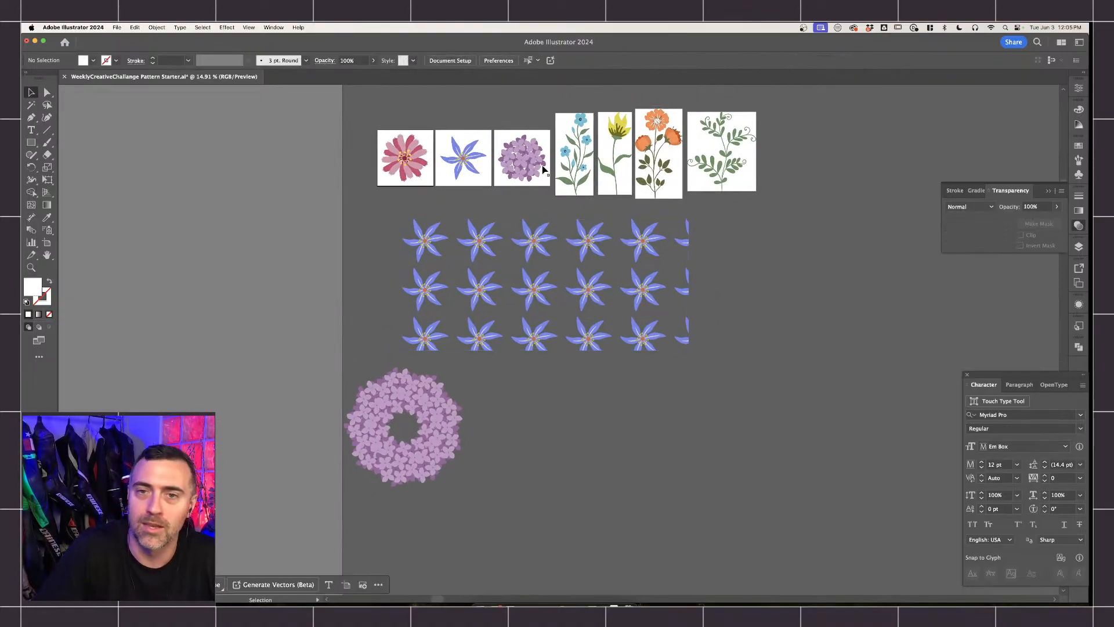
Duplicate the blue-flowered stem and the yellow flower side by side in the empty area beside the purple ring.
{"action": "left_click", "coordinate": [561, 184]}
{"action": "left_click_drag", "start_coordinate": [580, 165], "coordinate": [580, 463]}
{"action": "left_click_drag", "start_coordinate": [613, 126], "coordinate": [627, 436]}
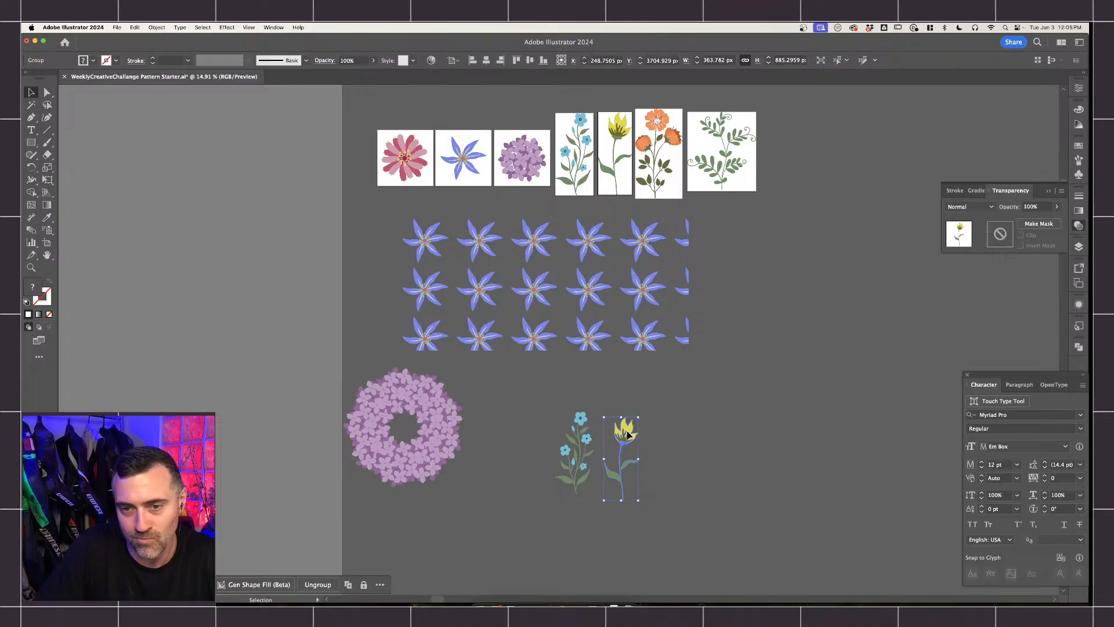
{"action": "left_click_drag", "start_coordinate": [627, 431], "coordinate": [624, 423]}
{"action": "scroll", "coordinate": [647, 419], "scroll_direction": "up", "scroll_amount": 6}
{"action": "left_click", "coordinate": [655, 397]}
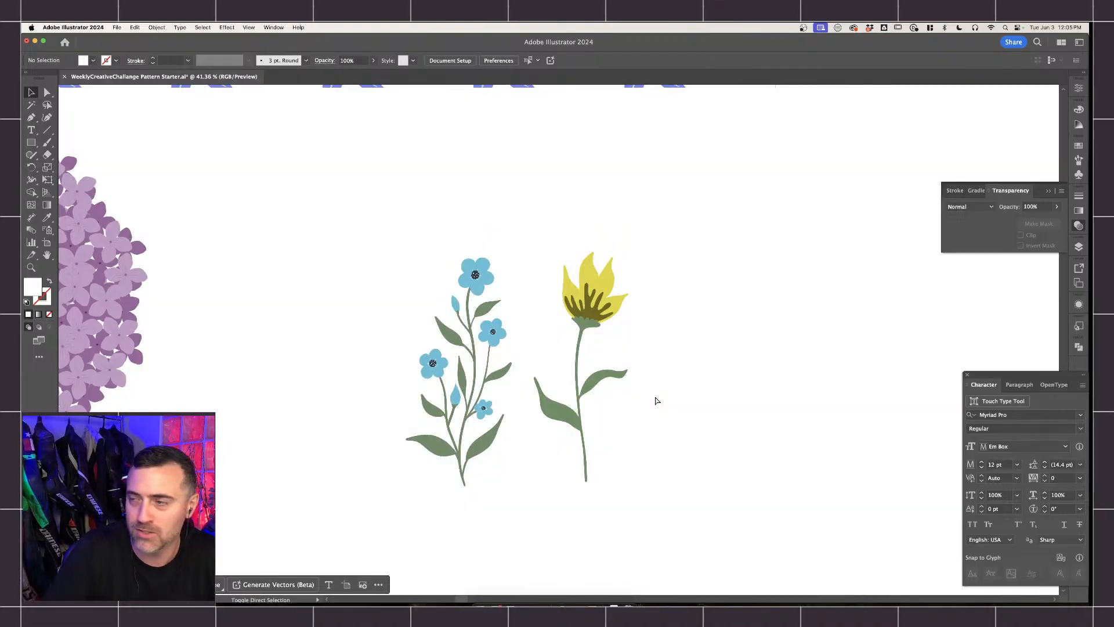
{"action": "scroll", "coordinate": [611, 430], "scroll_direction": "down", "scroll_amount": 6}
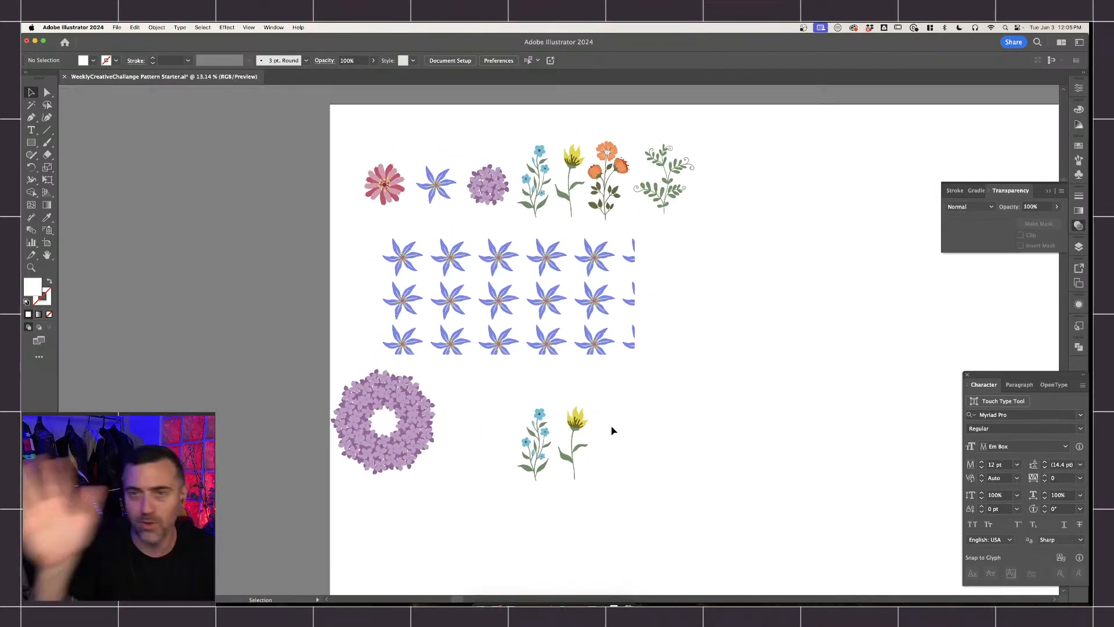
{"action": "scroll", "coordinate": [611, 430], "scroll_direction": "down", "scroll_amount": 3}
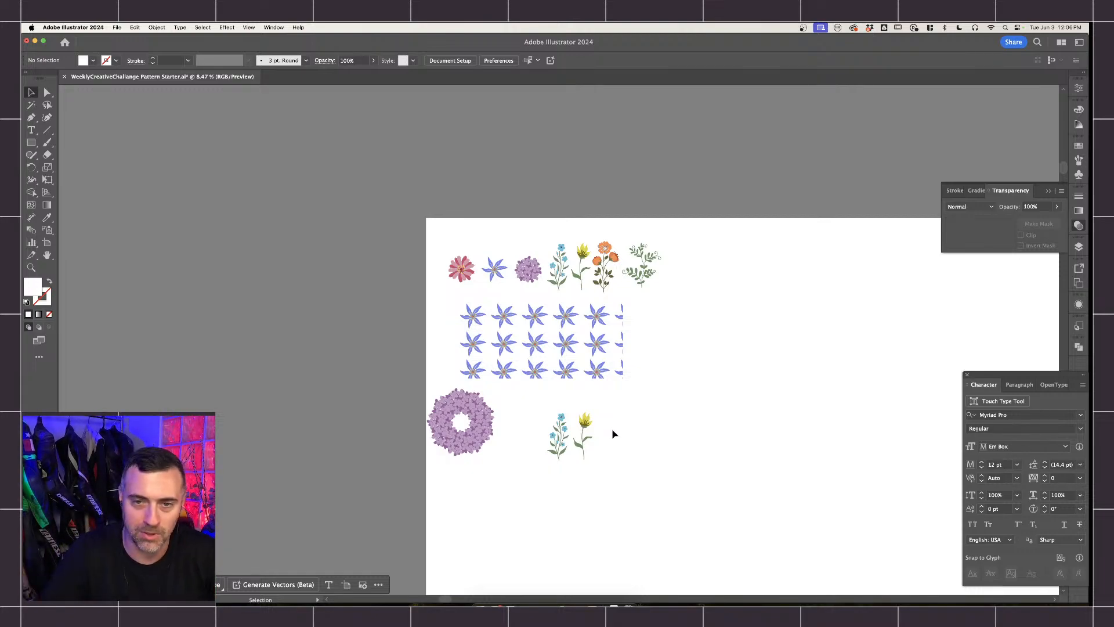
{"action": "scroll", "coordinate": [614, 434], "scroll_direction": "right", "scroll_amount": 4}
{"action": "scroll", "coordinate": [614, 434], "scroll_direction": "down", "scroll_amount": 3}
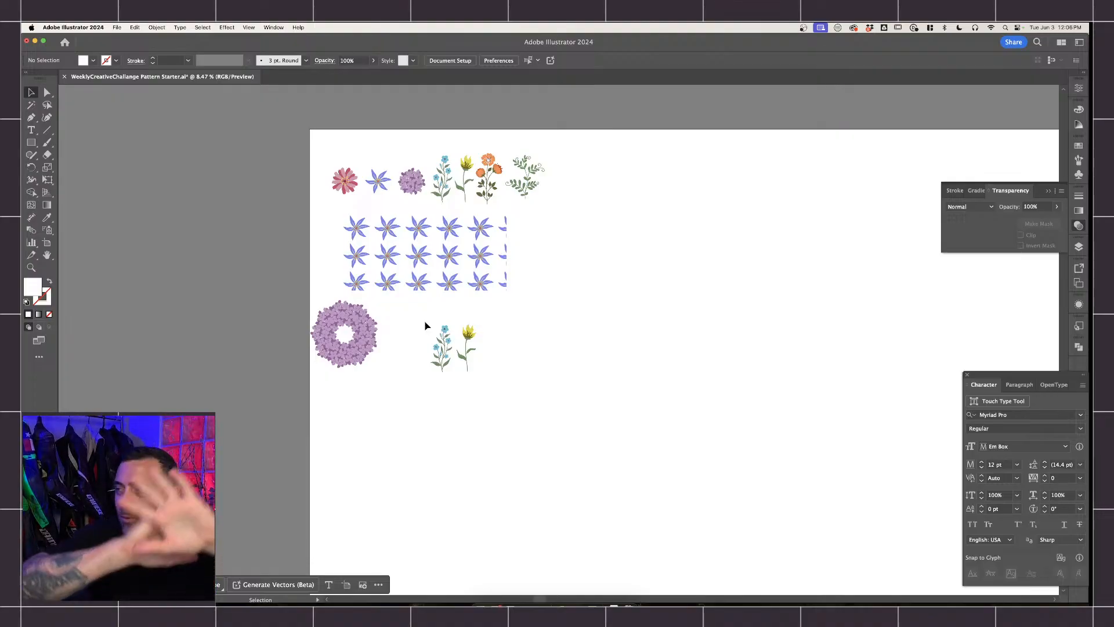
Select the copied blue-flowered stem and yellow flower together and make a new pattern from them.
{"action": "scroll", "coordinate": [431, 320], "scroll_direction": "up", "scroll_amount": 8}
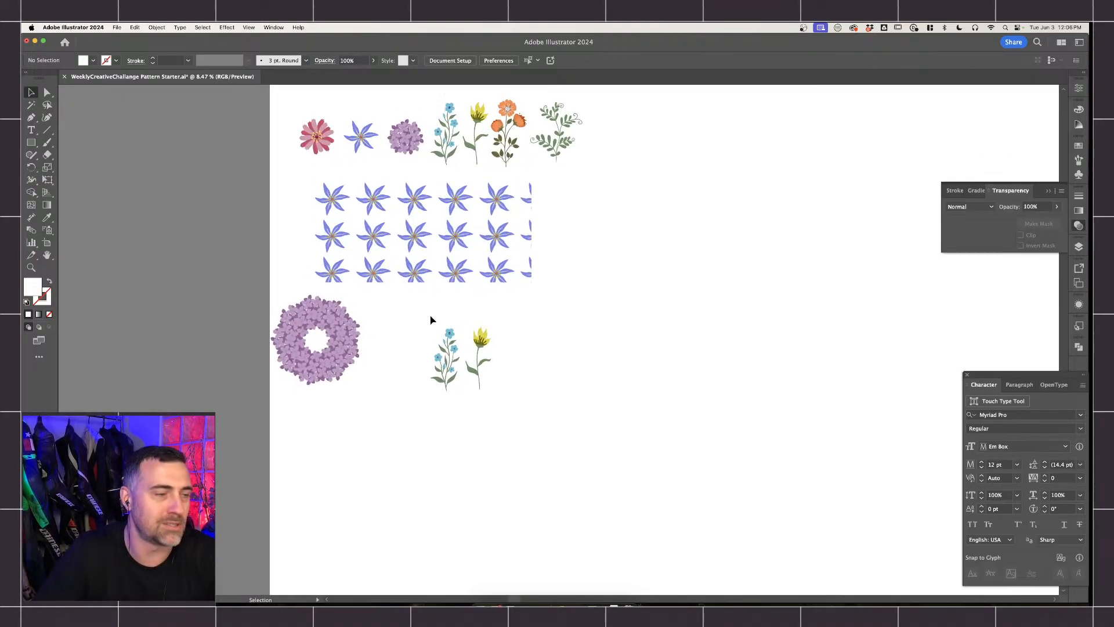
{"action": "left_click", "coordinate": [508, 356]}
{"action": "left_click", "coordinate": [582, 413]}
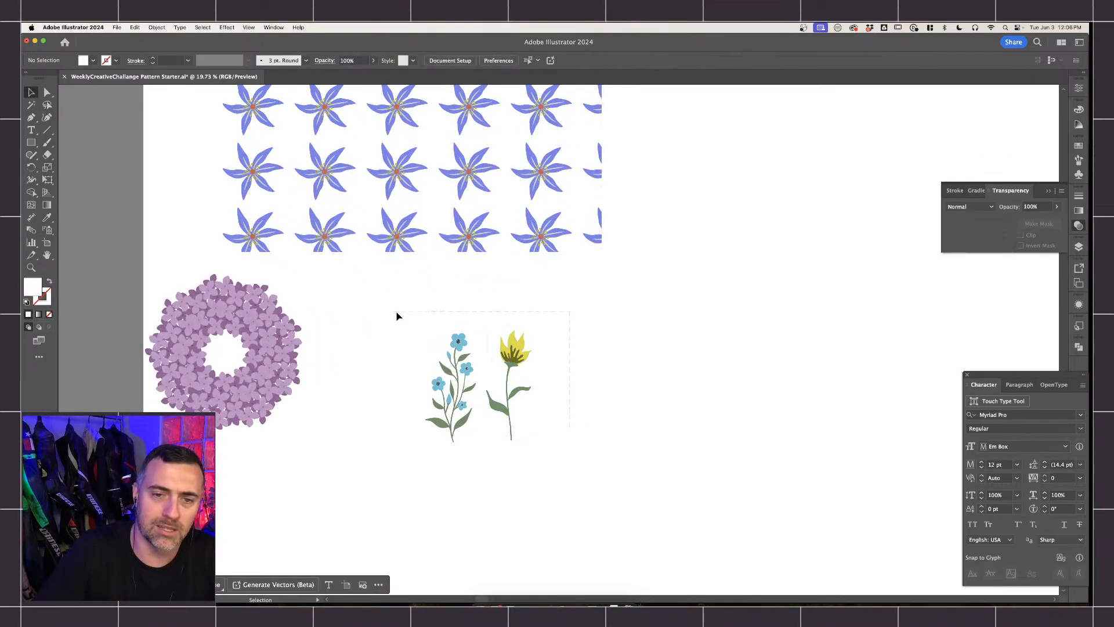
{"action": "left_click_drag", "start_coordinate": [397, 316], "coordinate": [396, 314]}
{"action": "left_click", "coordinate": [152, 27]}
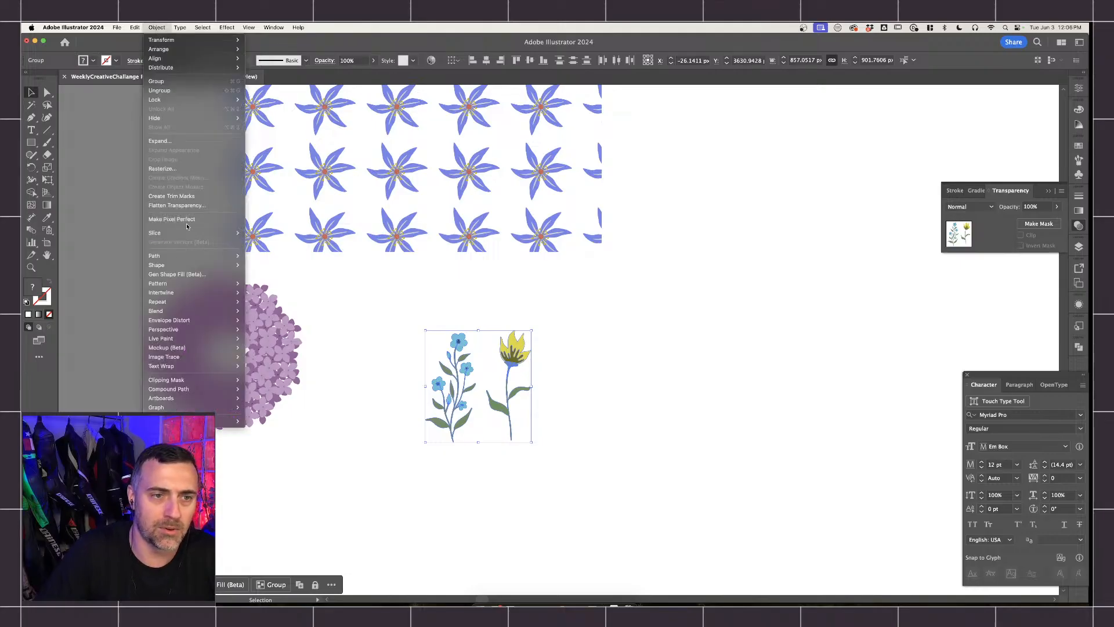
{"action": "mouse_move", "coordinate": [177, 286]}
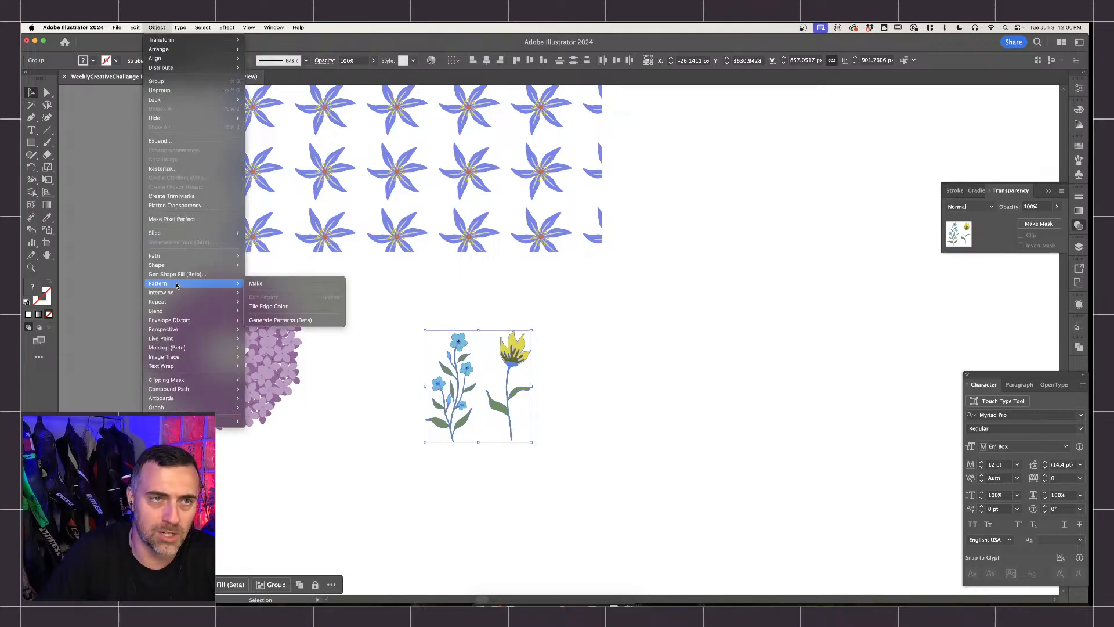
{"action": "left_click", "coordinate": [266, 286]}
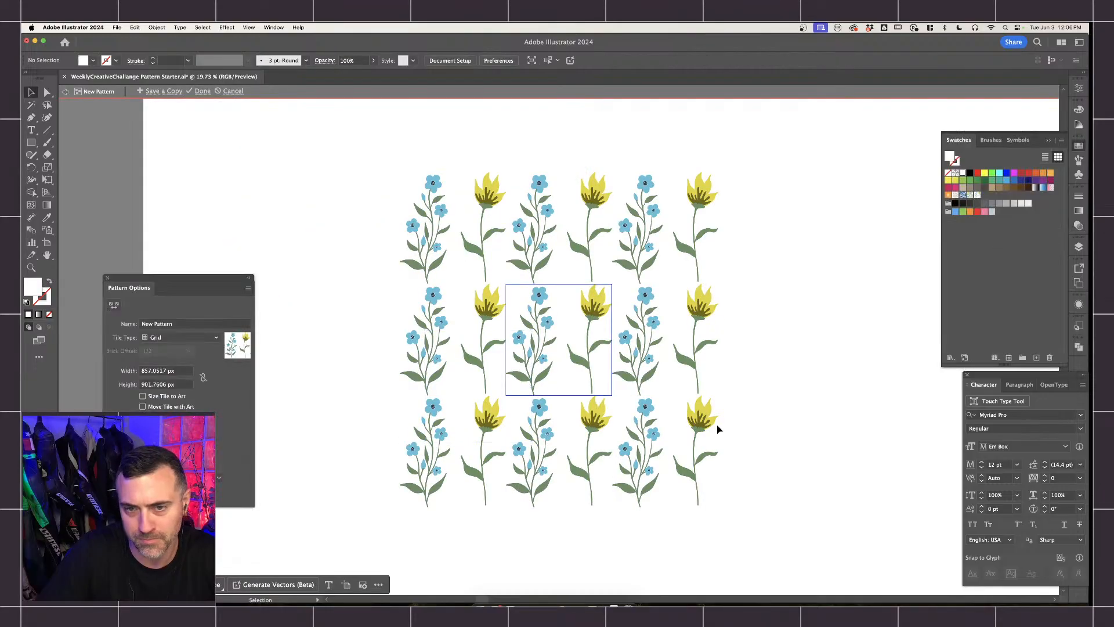
Move the Pattern Options fully into view and name the new pattern Start.
{"action": "scroll", "coordinate": [537, 348], "scroll_direction": "up", "scroll_amount": 2}
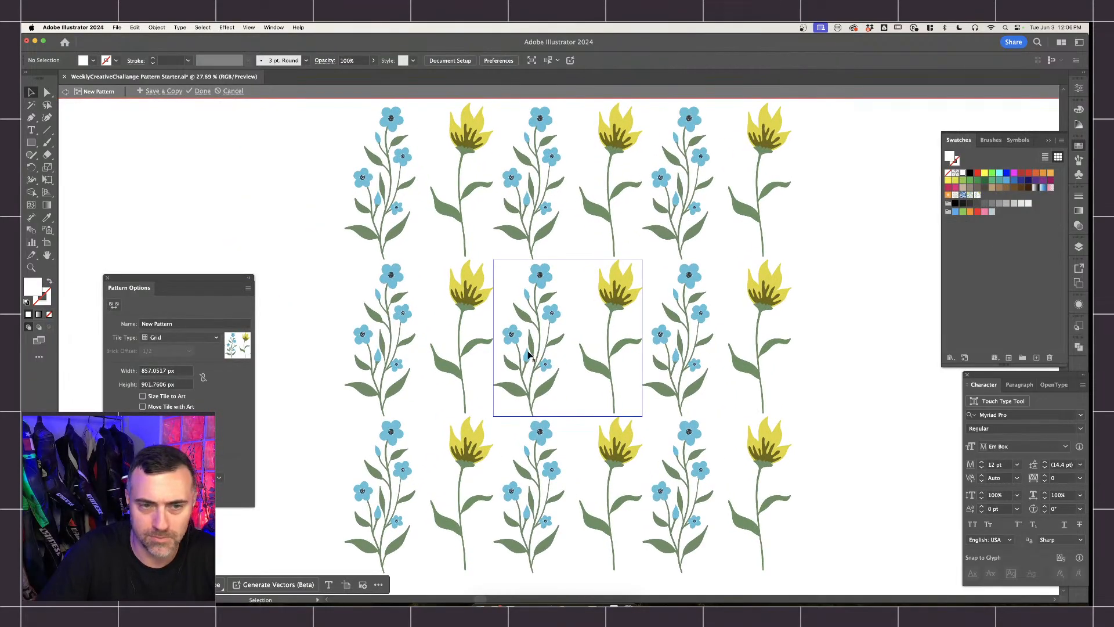
{"action": "left_click", "coordinate": [528, 306]}
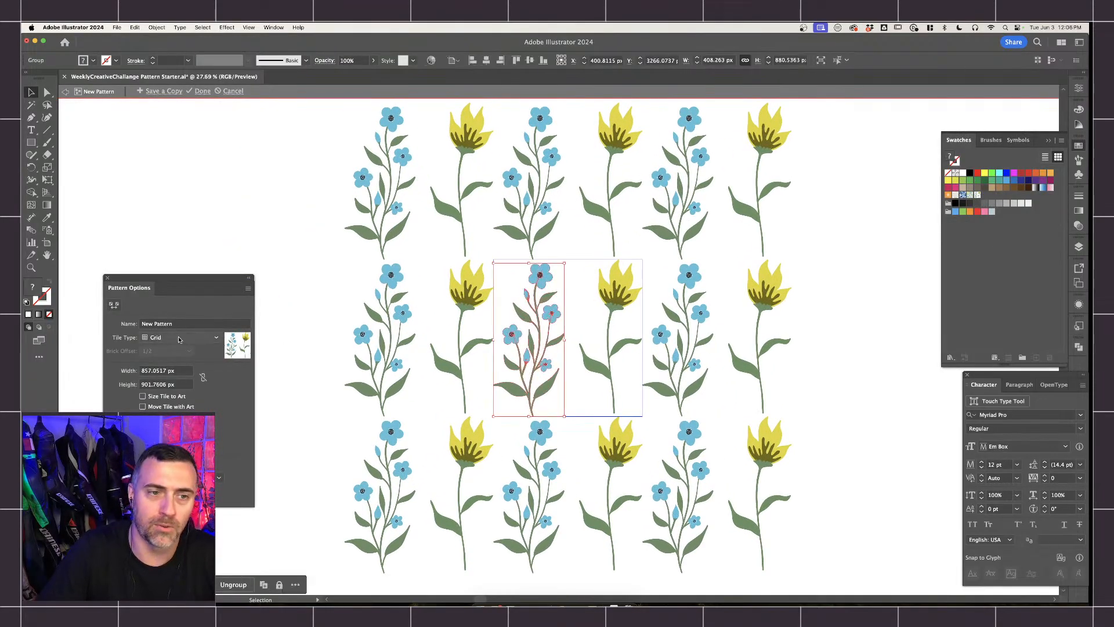
{"action": "left_click_drag", "start_coordinate": [165, 289], "coordinate": [261, 189]}
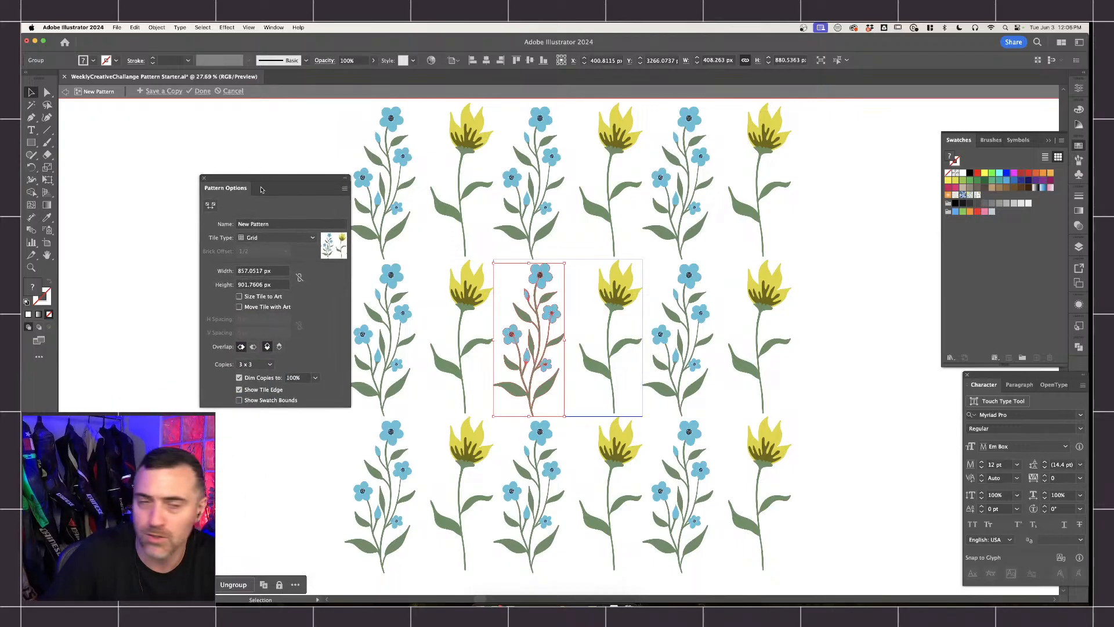
{"action": "left_click", "coordinate": [279, 227]}
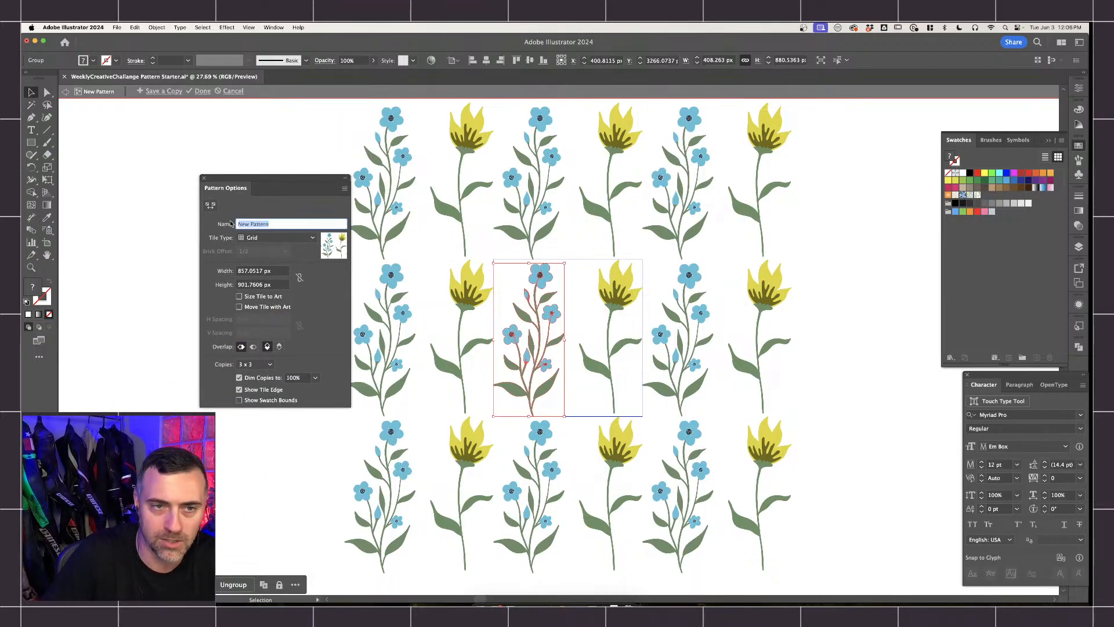
{"action": "type", "text": "St"}
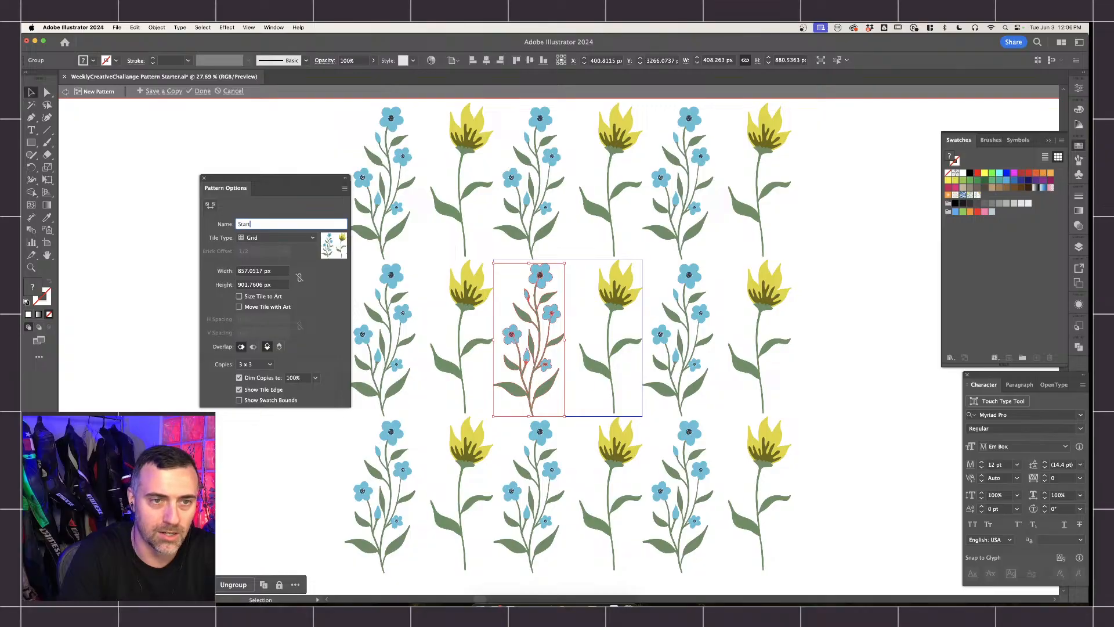
{"action": "type", "text": "art"}
Set the pattern's tile type to Brick by Row with a brick offset of 3/4.
{"action": "left_click", "coordinate": [273, 237]}
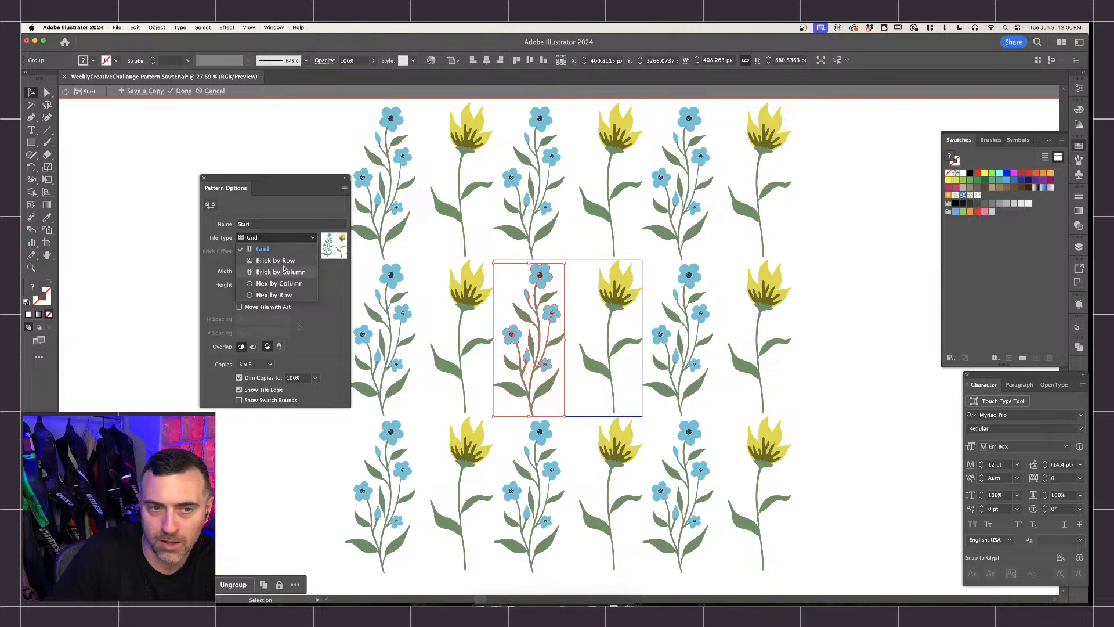
{"action": "left_click", "coordinate": [284, 261]}
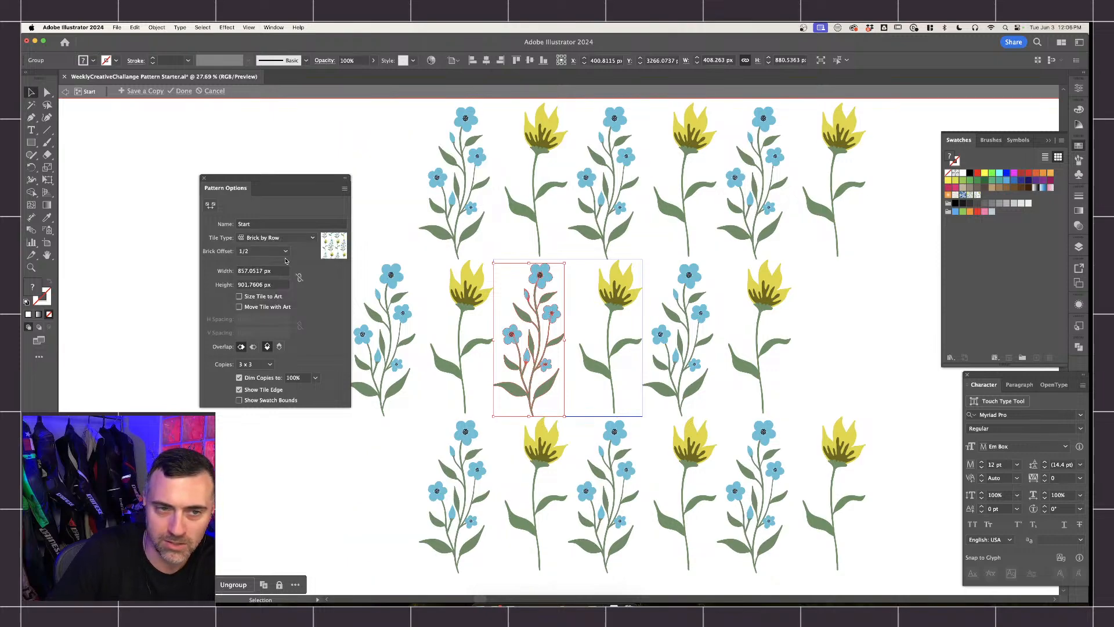
{"action": "left_click", "coordinate": [269, 250]}
{"action": "left_click", "coordinate": [259, 310]}
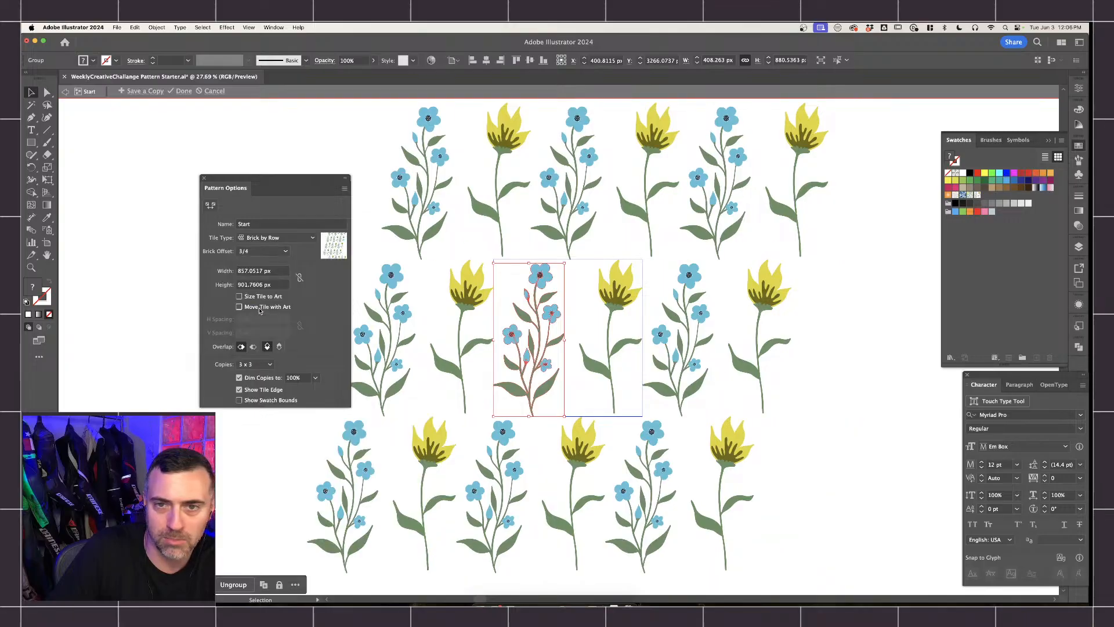
Try brick offsets of 1/5 and 2/5 on the pattern, and settle on 1/4.
{"action": "left_click", "coordinate": [266, 254]}
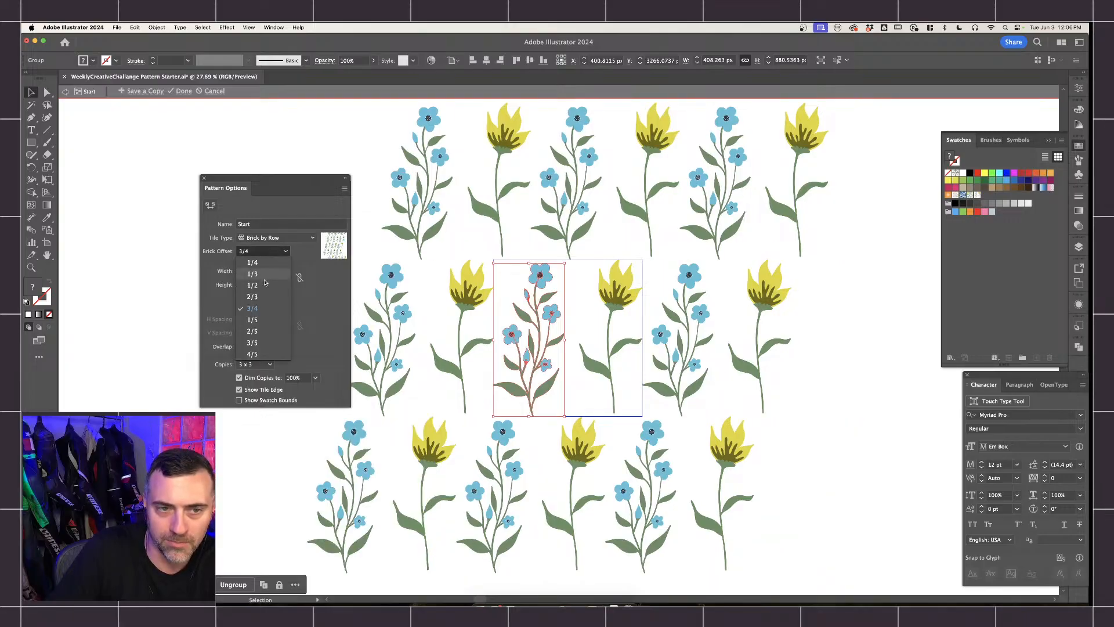
{"action": "left_click", "coordinate": [262, 321]}
{"action": "left_click", "coordinate": [263, 251]}
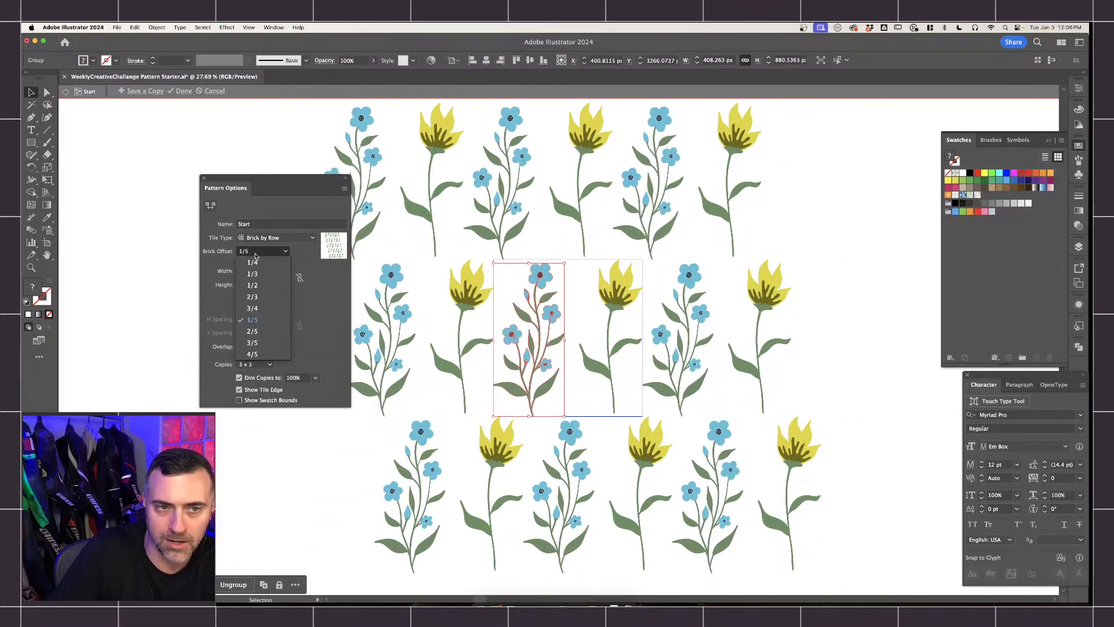
{"action": "left_click", "coordinate": [252, 331]}
{"action": "left_click", "coordinate": [267, 255]}
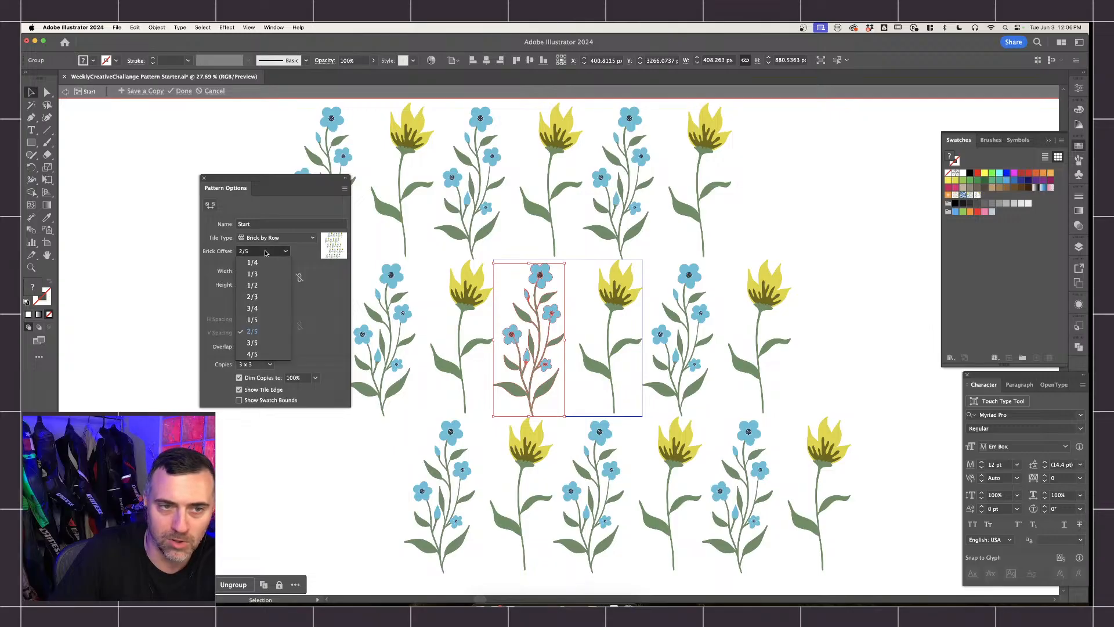
{"action": "left_click", "coordinate": [261, 299]}
Try the Brick by Column and Hex by Column tile types, moving the blue-flowered stem downward in the hex tile.
{"action": "left_click", "coordinate": [263, 271]}
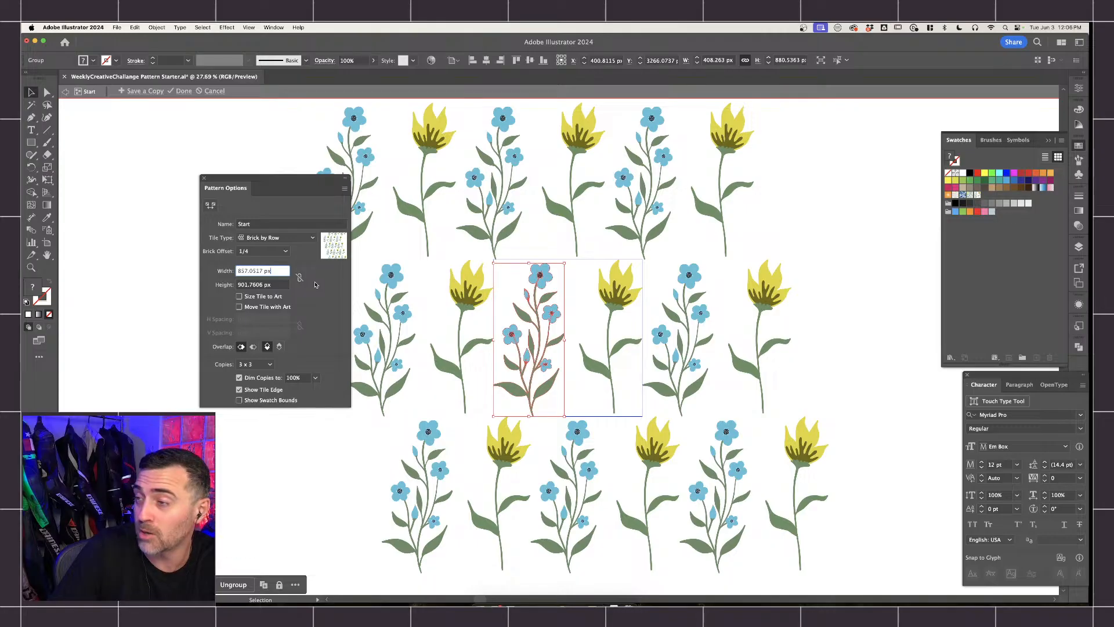
{"action": "left_click", "coordinate": [277, 238]}
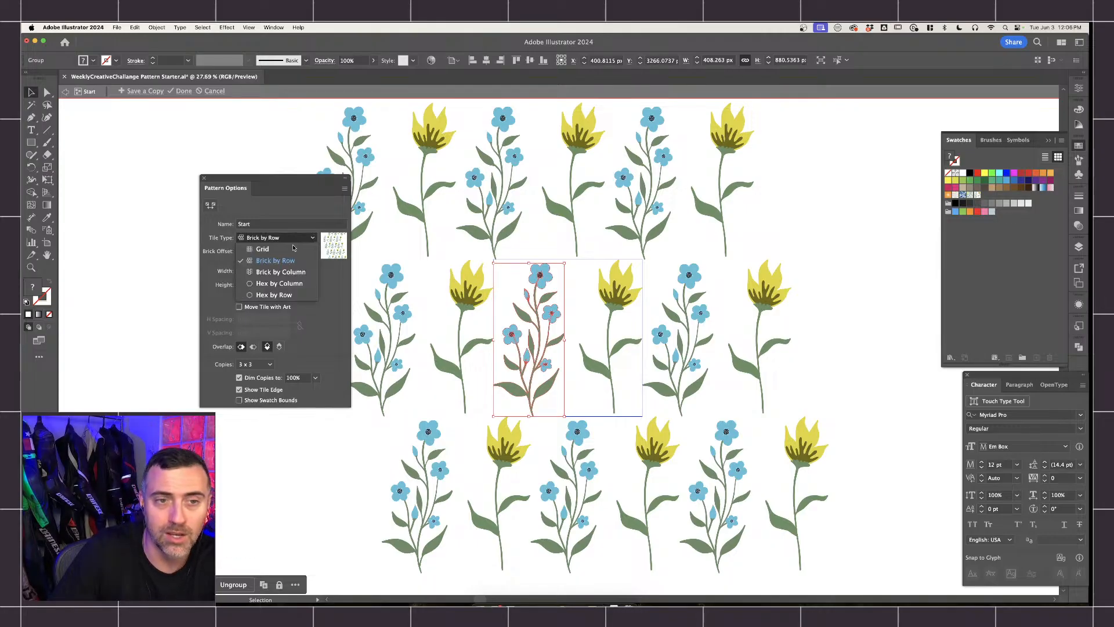
{"action": "left_click", "coordinate": [284, 272]}
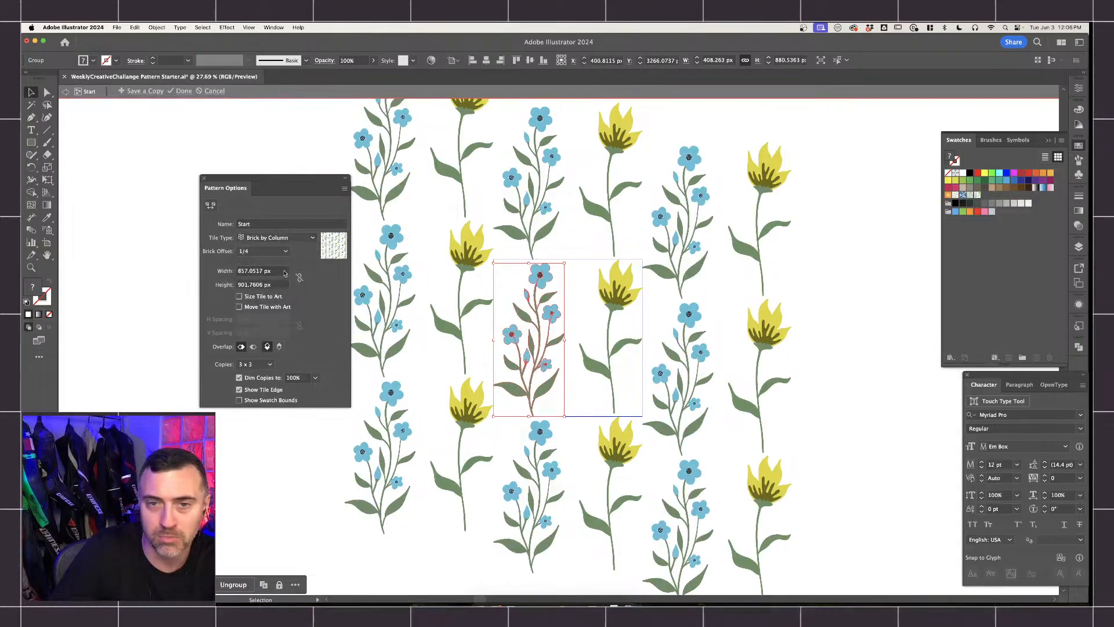
{"action": "left_click", "coordinate": [279, 238]}
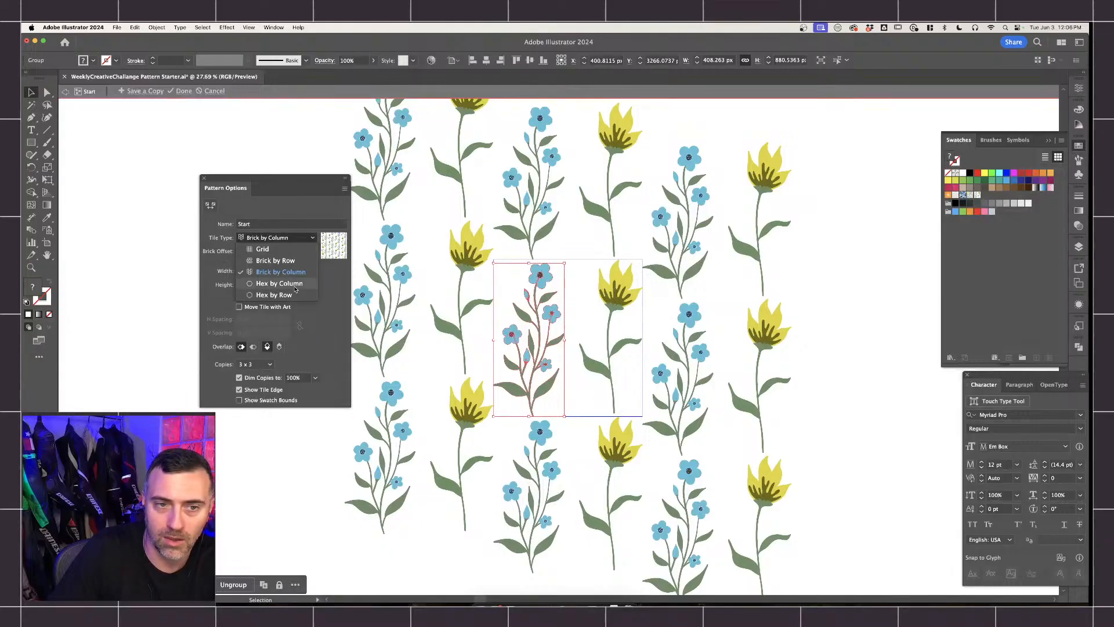
{"action": "left_click", "coordinate": [279, 284]}
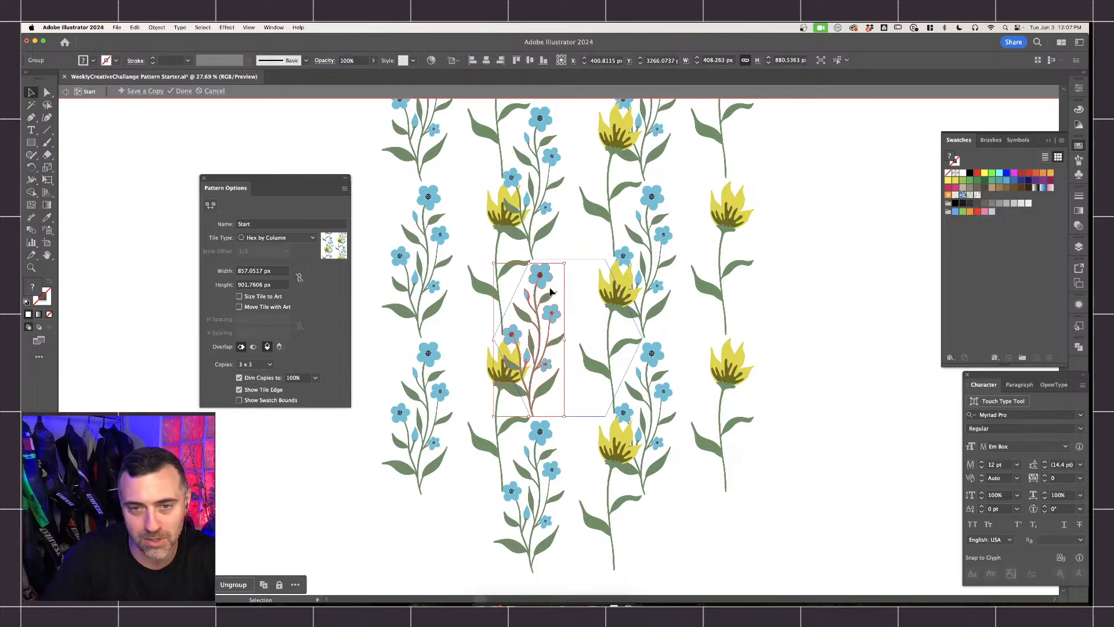
{"action": "left_click_drag", "start_coordinate": [545, 287], "coordinate": [574, 382]}
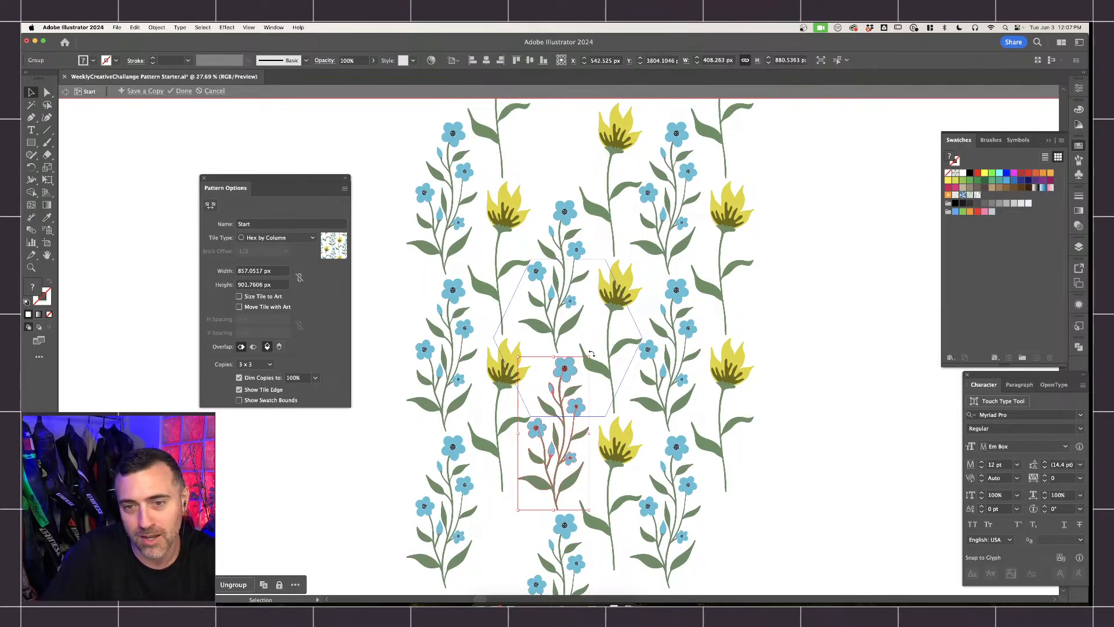
Try the Hex by Row tile type, and set the pattern's tile type back to Brick by Row.
{"action": "left_click", "coordinate": [278, 237]}
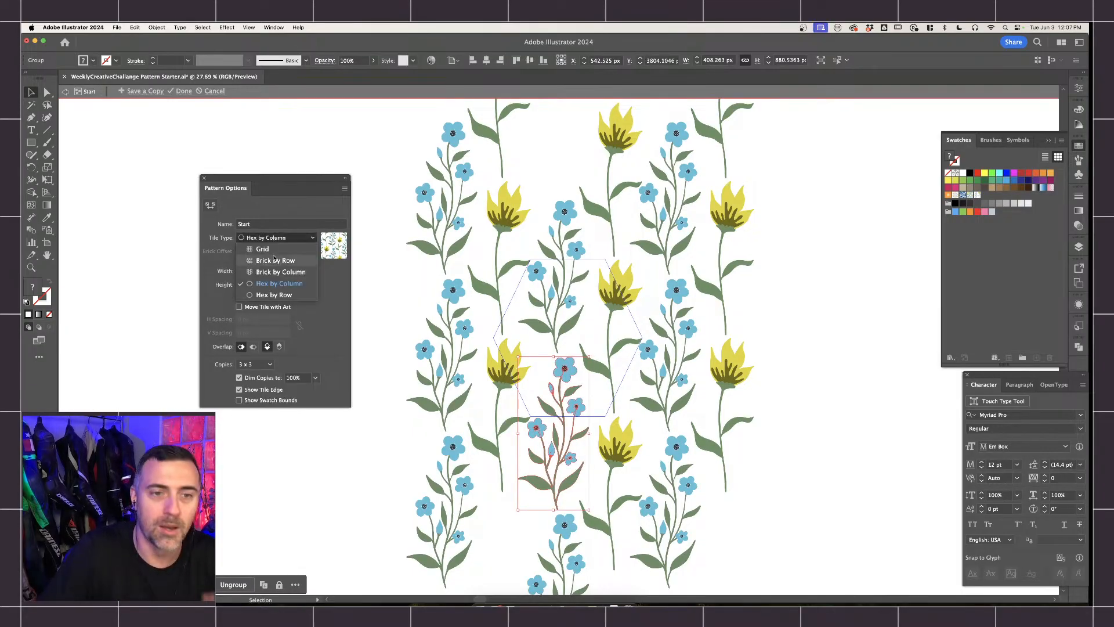
{"action": "left_click", "coordinate": [273, 293]}
{"action": "left_click", "coordinate": [279, 237]}
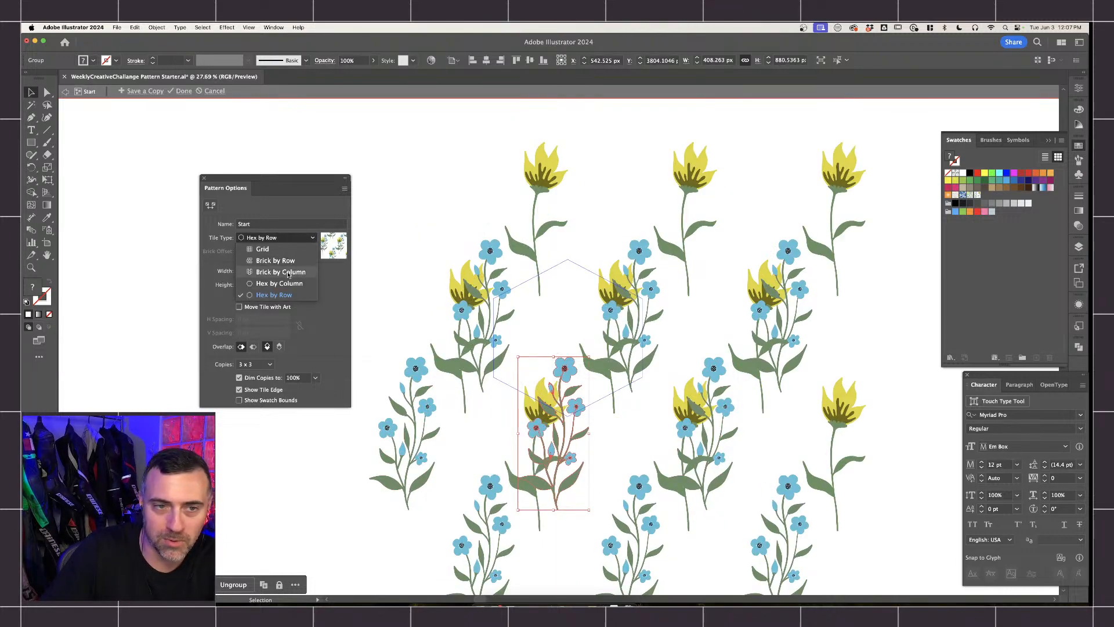
{"action": "left_click", "coordinate": [284, 257]}
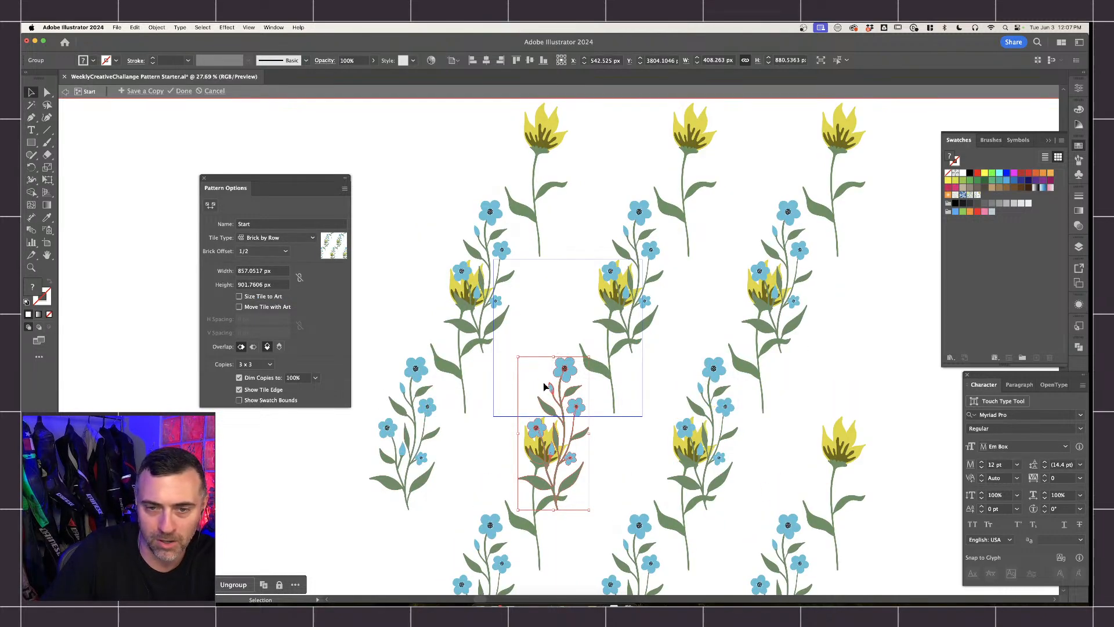
Move the blue-flowered stem toward the tile's lower-left corner and lower the yellow flower inside the tile.
{"action": "left_click_drag", "start_coordinate": [554, 390], "coordinate": [505, 373]}
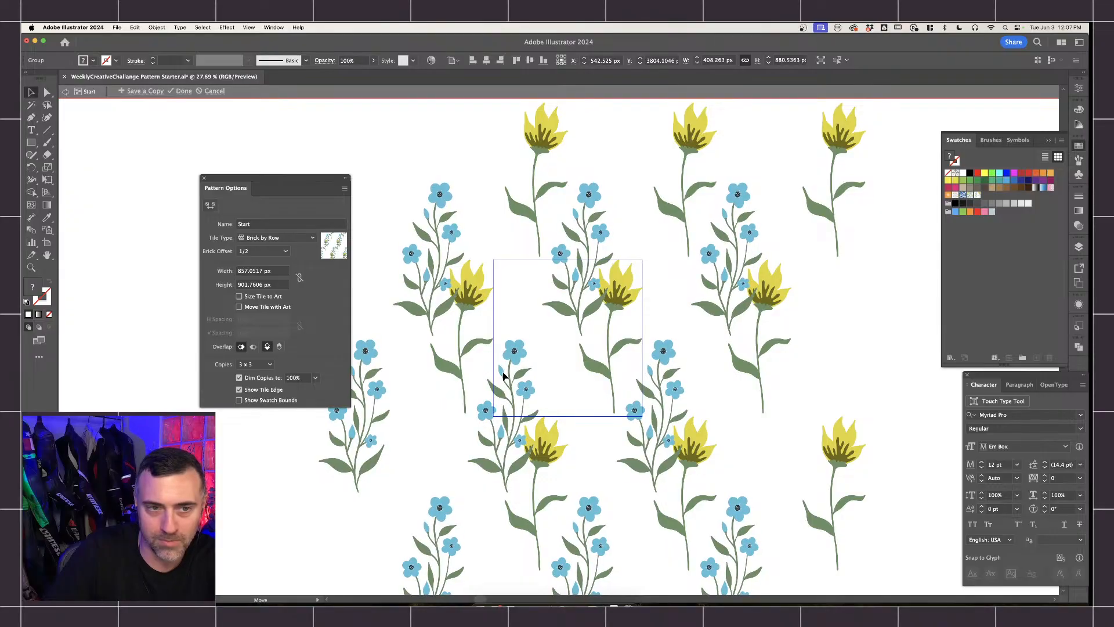
{"action": "left_click", "coordinate": [576, 443]}
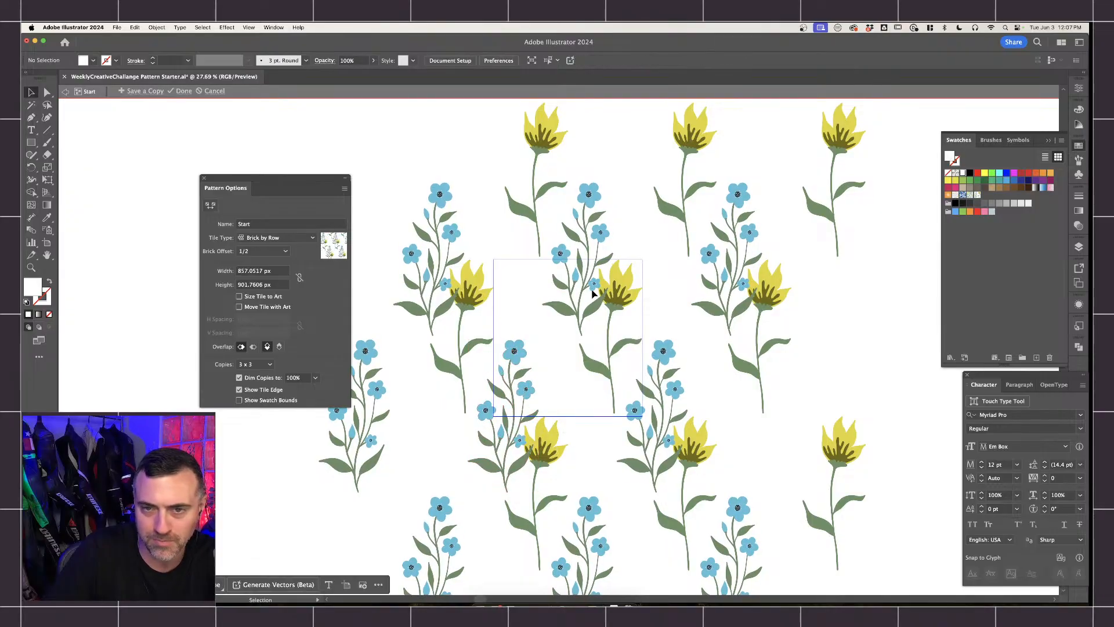
{"action": "left_click_drag", "start_coordinate": [593, 294], "coordinate": [612, 348]}
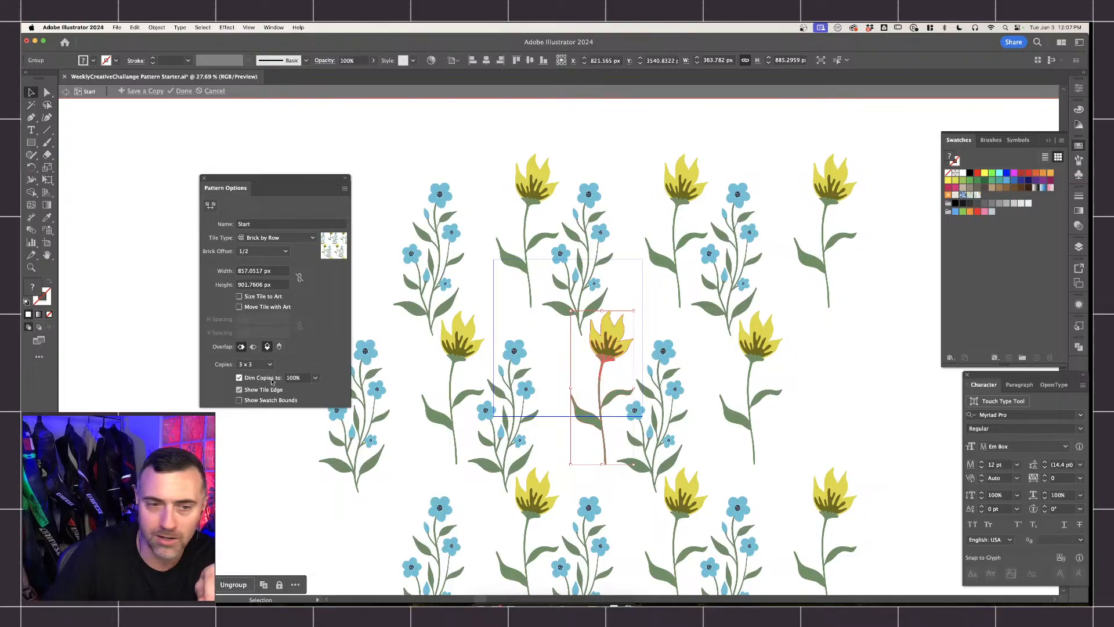
Try dimming the pattern copies to 10%, and return the dimming to 100%.
{"action": "left_click", "coordinate": [315, 378]}
{"action": "left_click", "coordinate": [329, 400]}
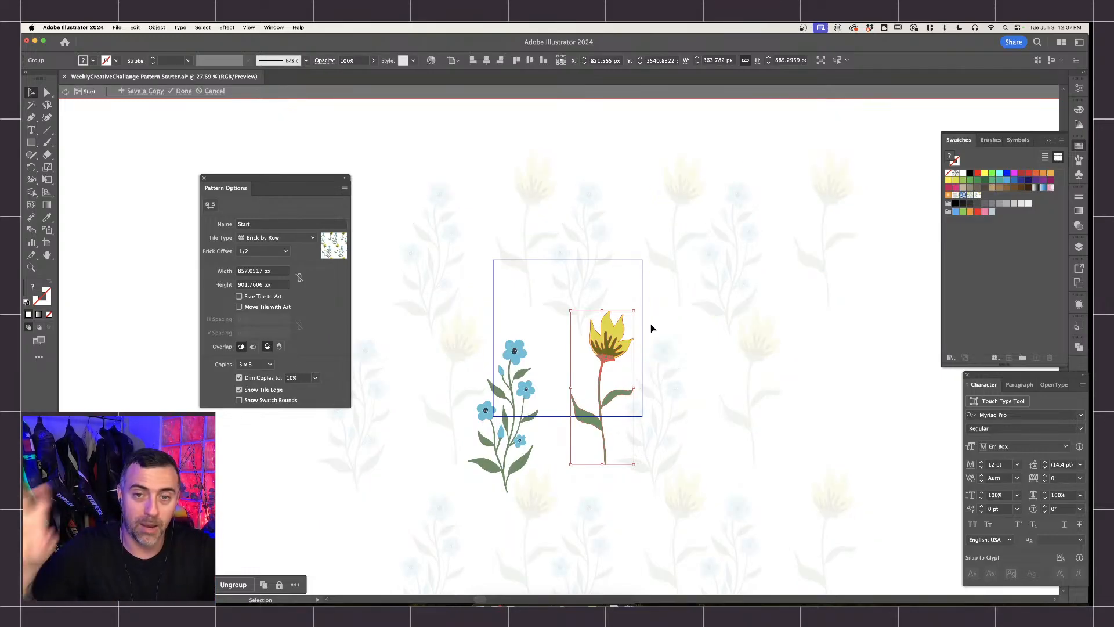
{"action": "left_click", "coordinate": [479, 358]}
{"action": "left_click", "coordinate": [315, 378]}
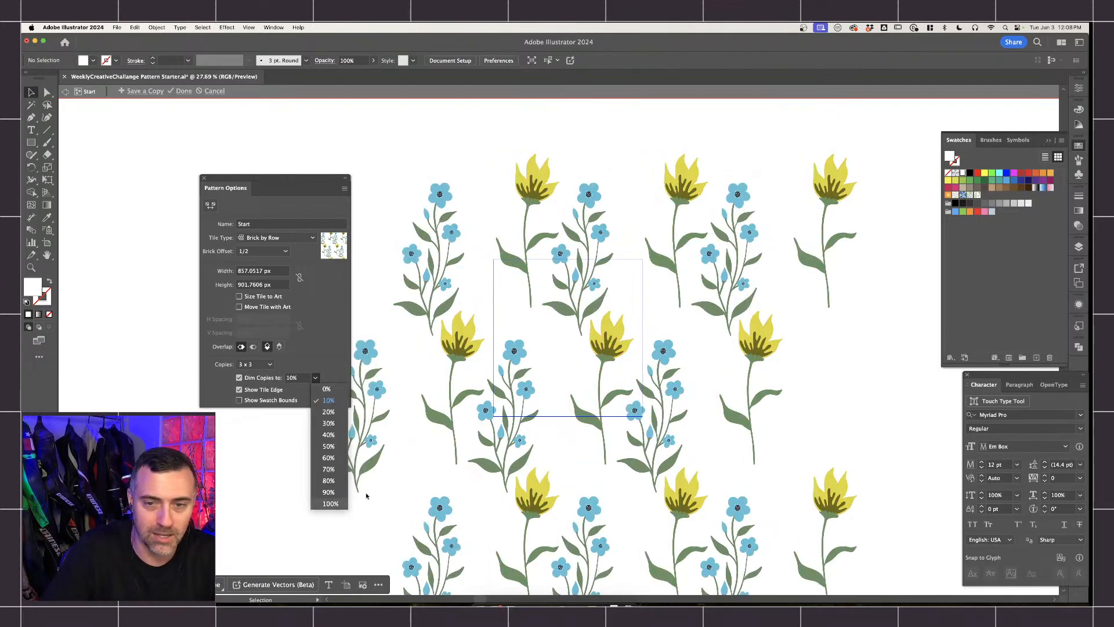
{"action": "left_click", "coordinate": [330, 503]}
Duplicate the yellow flower up and to the left across the tile's upper edge, and nudge the blue-flowered stem slightly down.
{"action": "left_click_drag", "start_coordinate": [609, 348], "coordinate": [537, 248]}
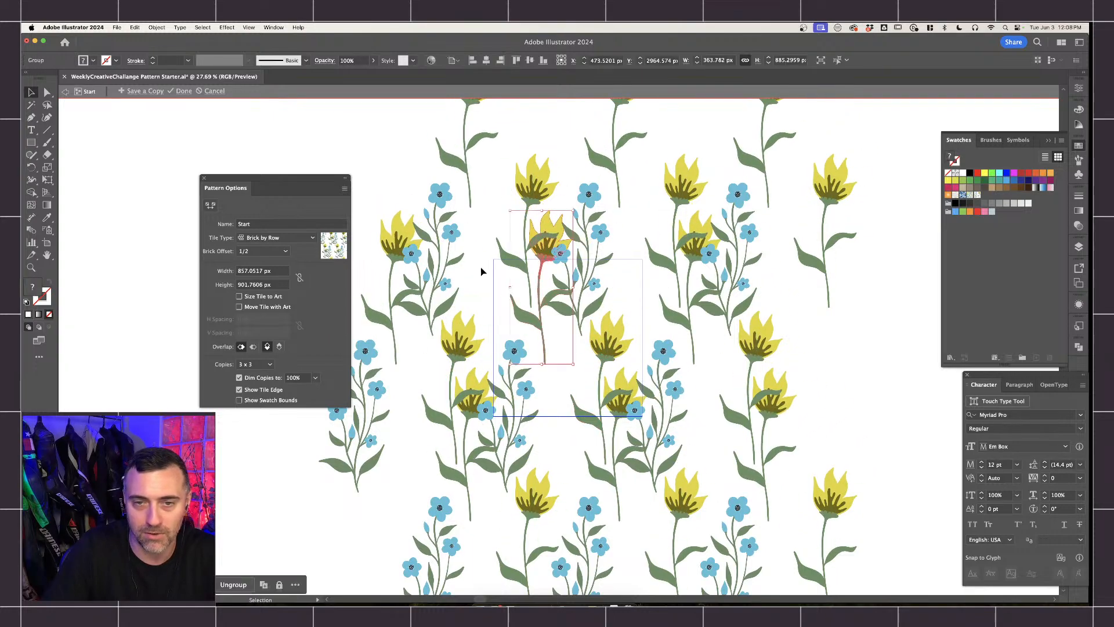
{"action": "left_click", "coordinate": [545, 184]}
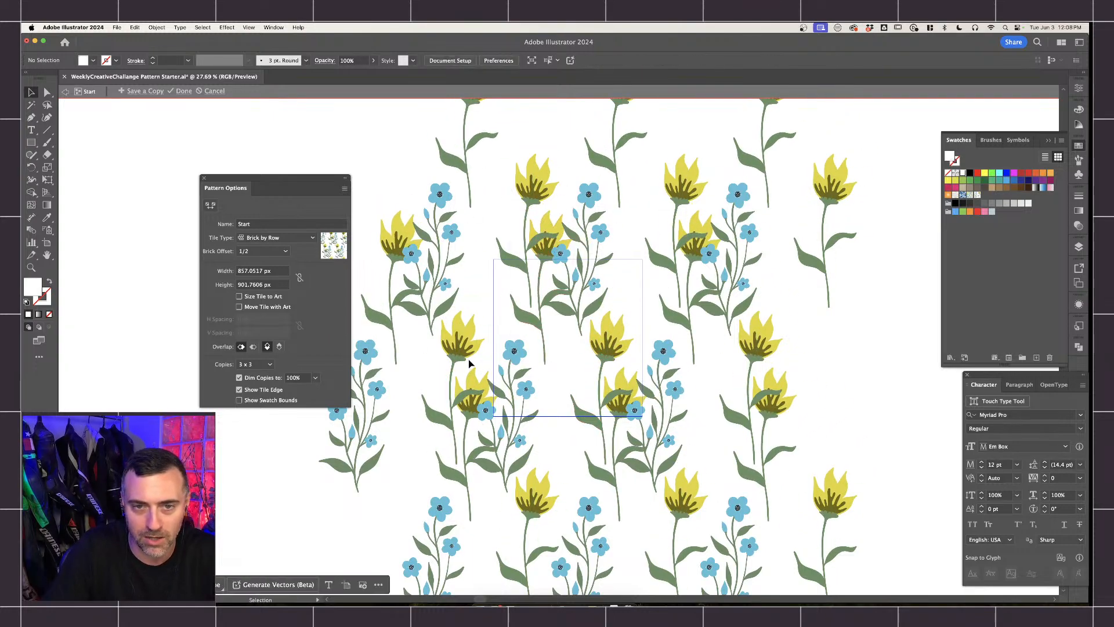
{"action": "left_click_drag", "start_coordinate": [504, 399], "coordinate": [504, 403]}
{"action": "left_click_drag", "start_coordinate": [654, 146], "coordinate": [717, 194]}
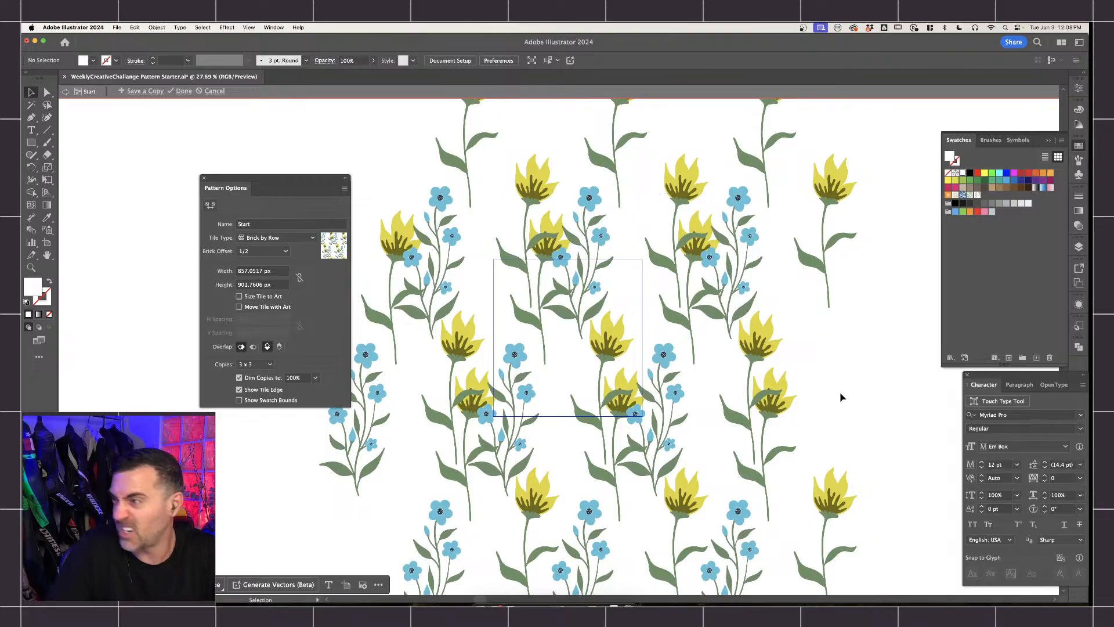
Select the original yellow flower, try dimming the copies to 20%, and restore 100%.
{"action": "left_click", "coordinate": [596, 367]}
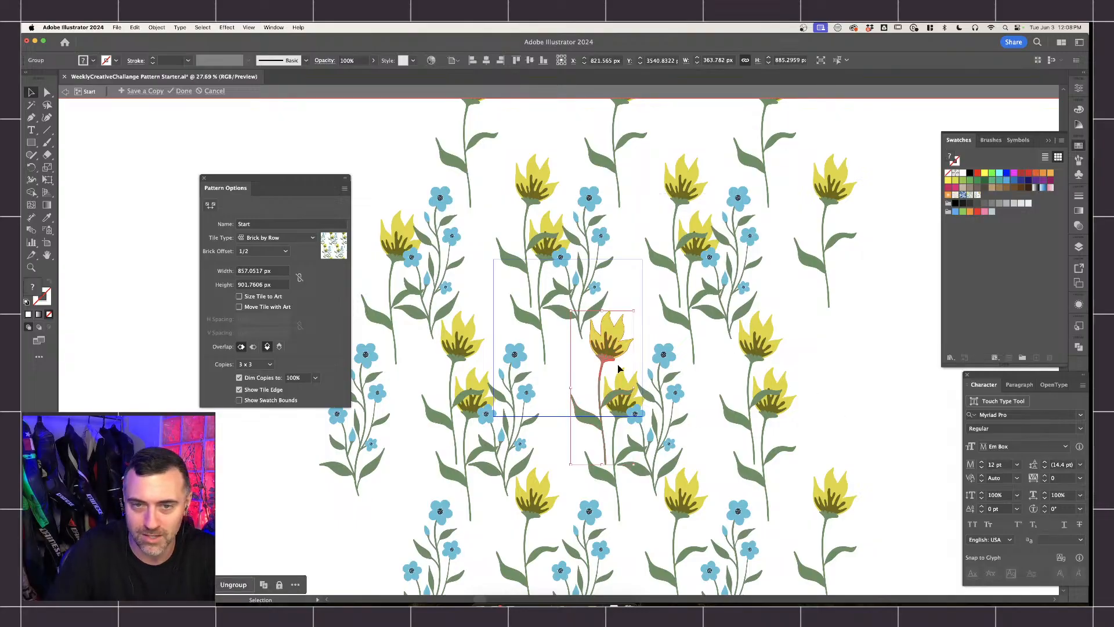
{"action": "left_click", "coordinate": [316, 379]}
{"action": "left_click", "coordinate": [331, 417]}
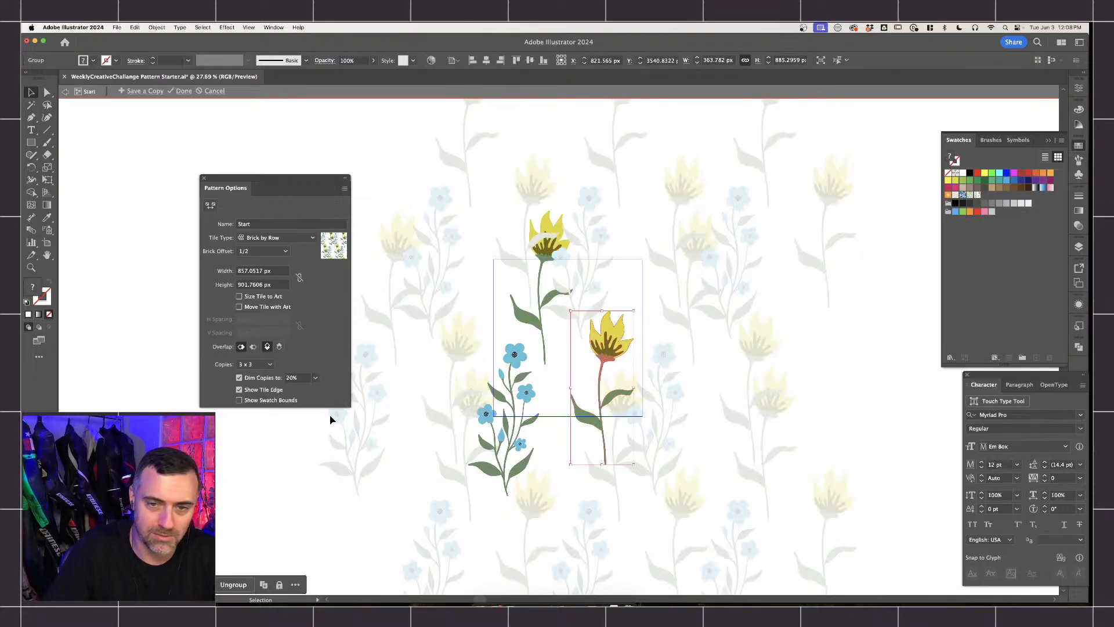
{"action": "left_click", "coordinate": [317, 379]}
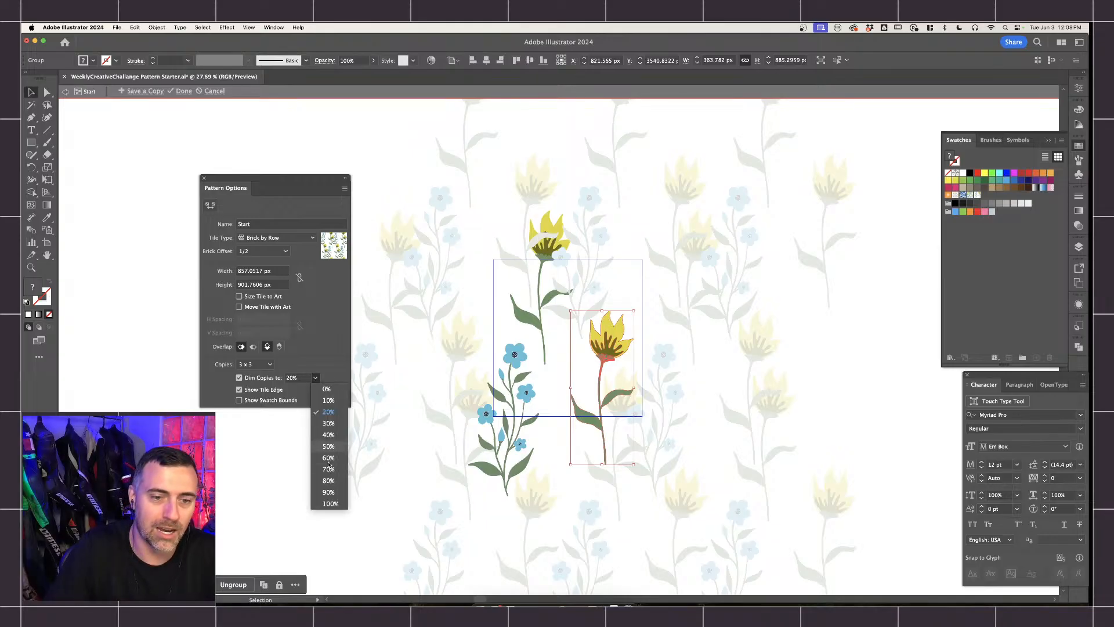
{"action": "left_click", "coordinate": [331, 503]}
Move the original yellow flower down and left beside the blue-flowered stem, and dim the copies to 50%.
{"action": "left_click_drag", "start_coordinate": [613, 360], "coordinate": [577, 391]}
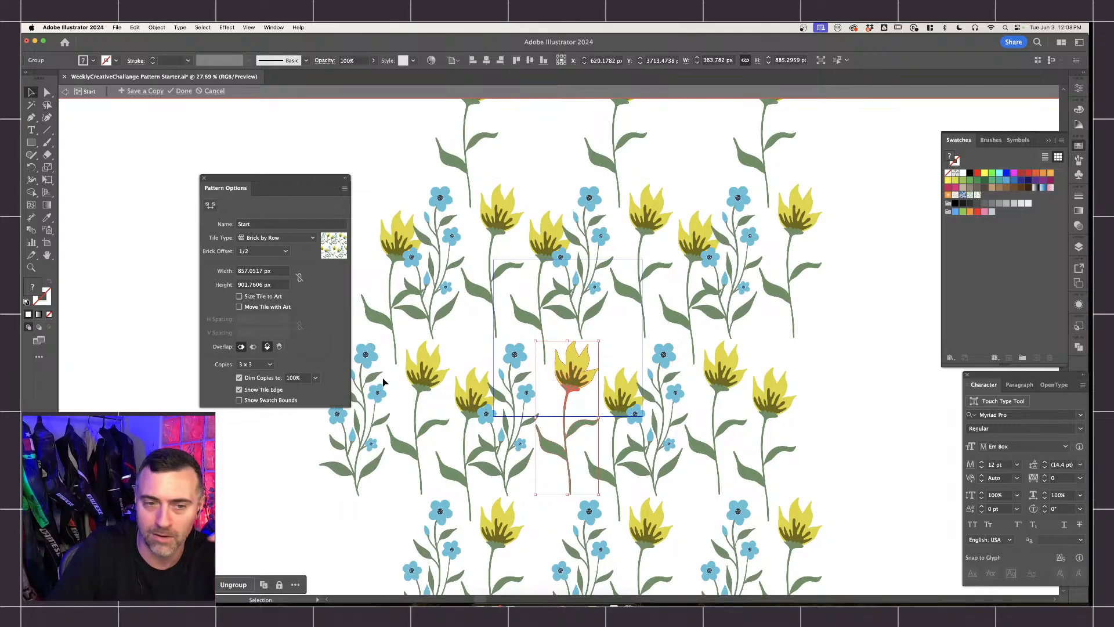
{"action": "left_click", "coordinate": [315, 378]}
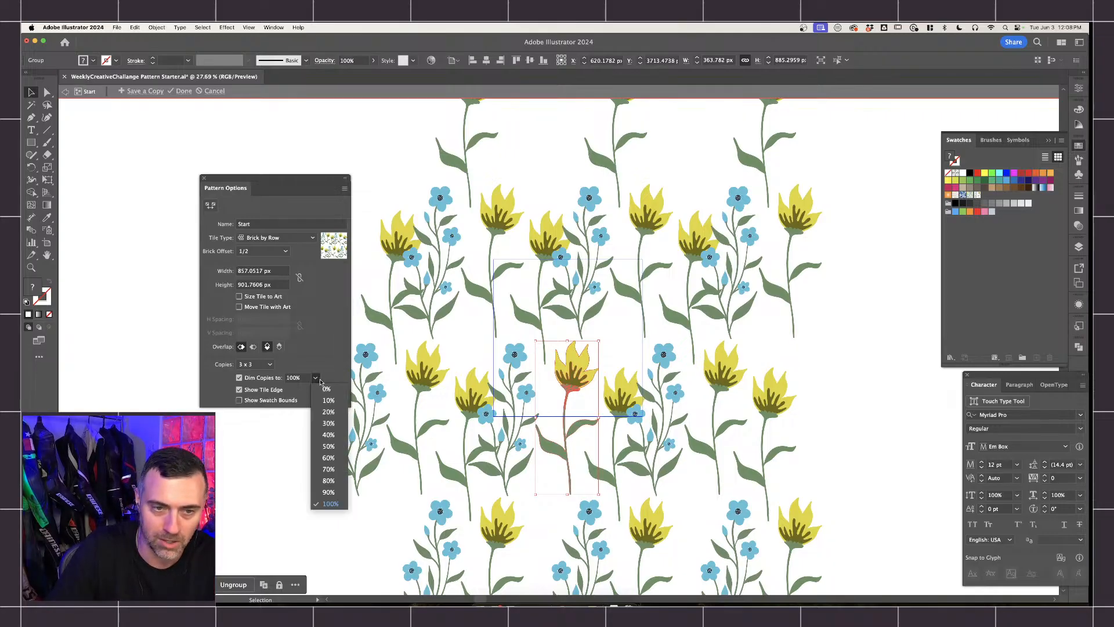
{"action": "left_click", "coordinate": [328, 463]}
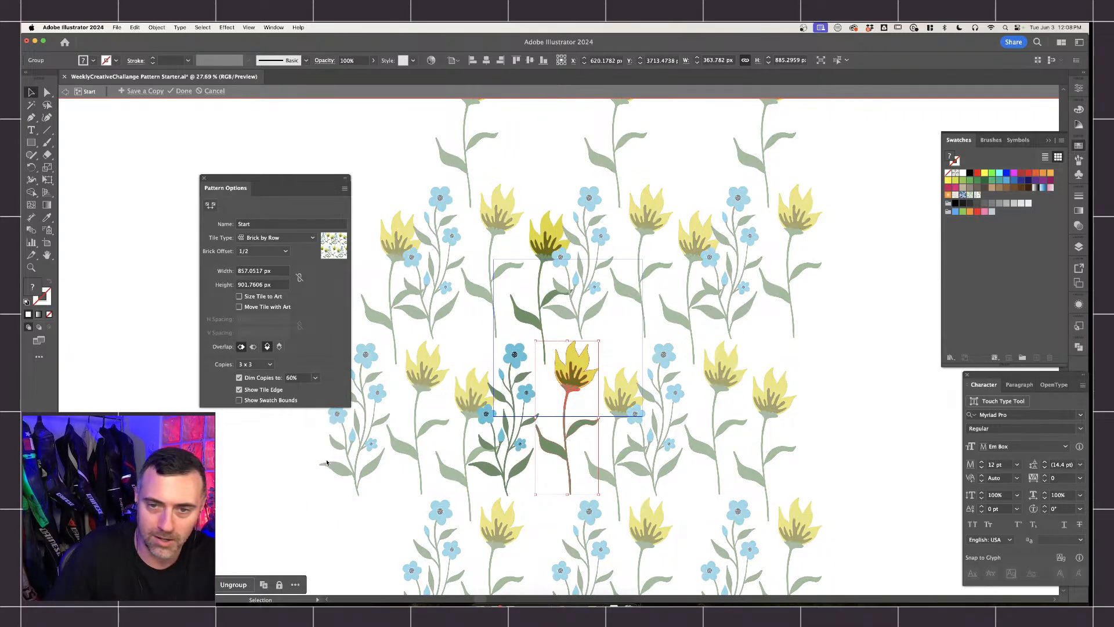
{"action": "left_click", "coordinate": [315, 378]}
{"action": "left_click", "coordinate": [328, 447]}
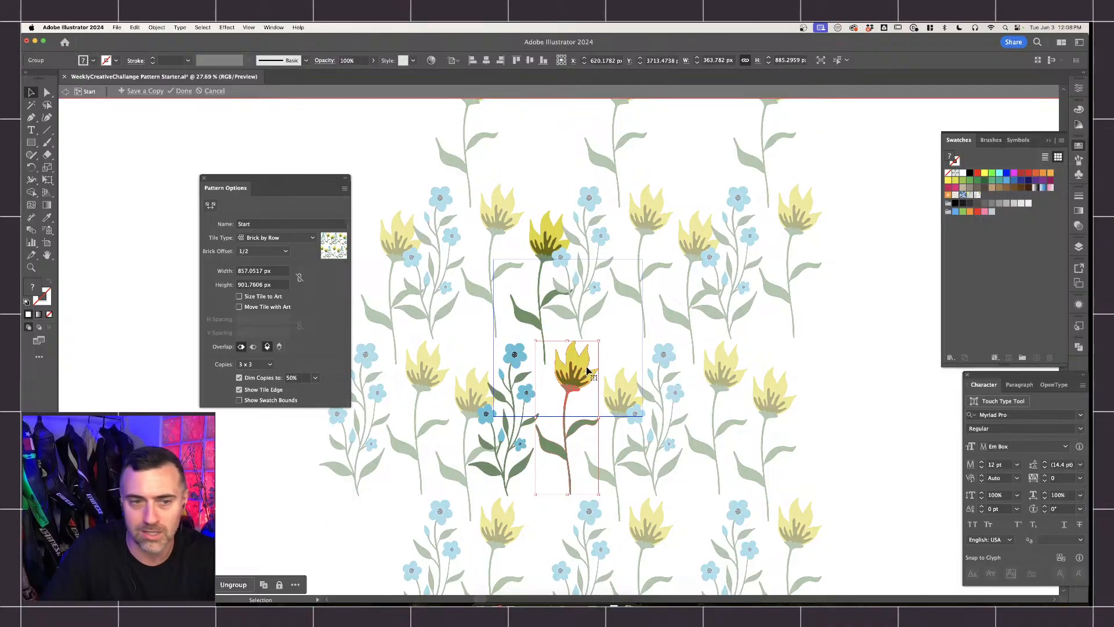
{"action": "left_click_drag", "start_coordinate": [588, 371], "coordinate": [584, 376]}
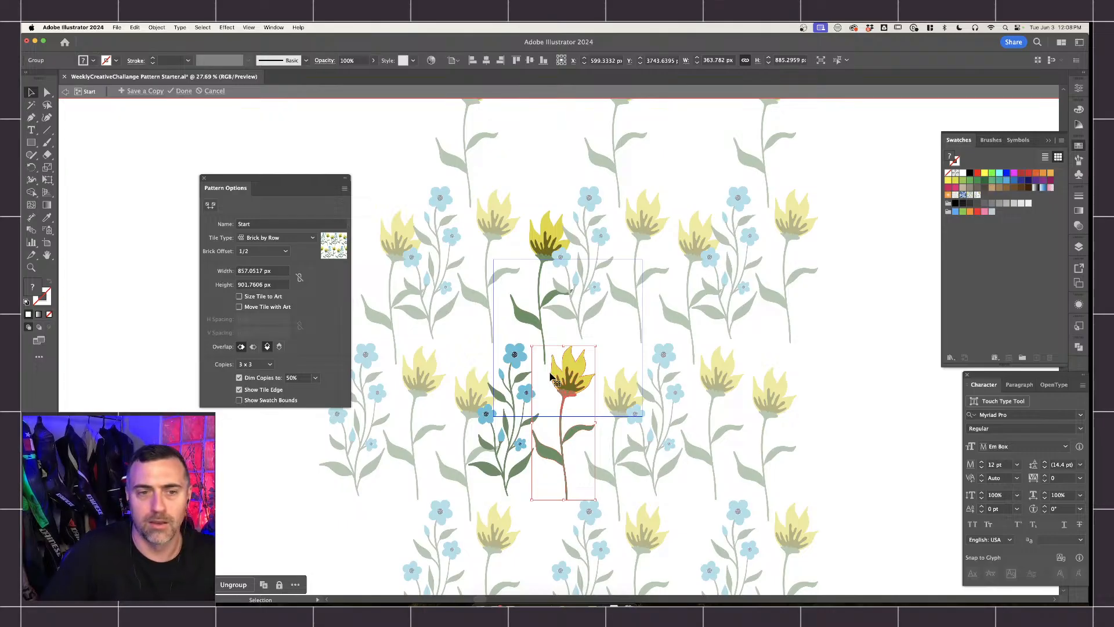
Preview the pattern with 9 x 9 copies, and set the copies back to 3 x 3.
{"action": "left_click", "coordinate": [255, 364]}
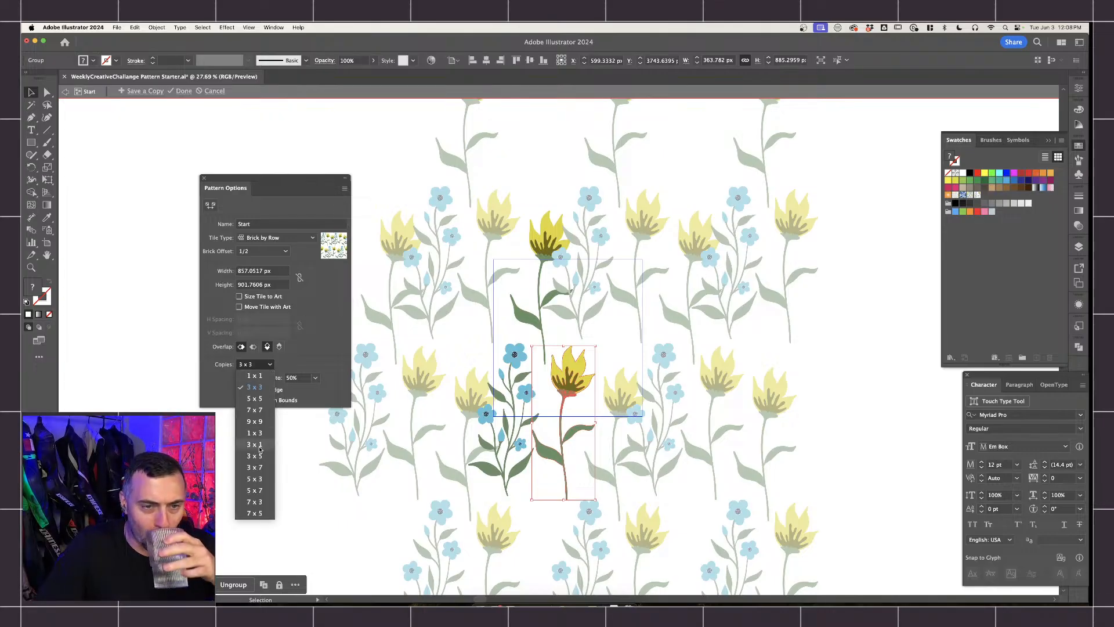
{"action": "left_click", "coordinate": [320, 358]}
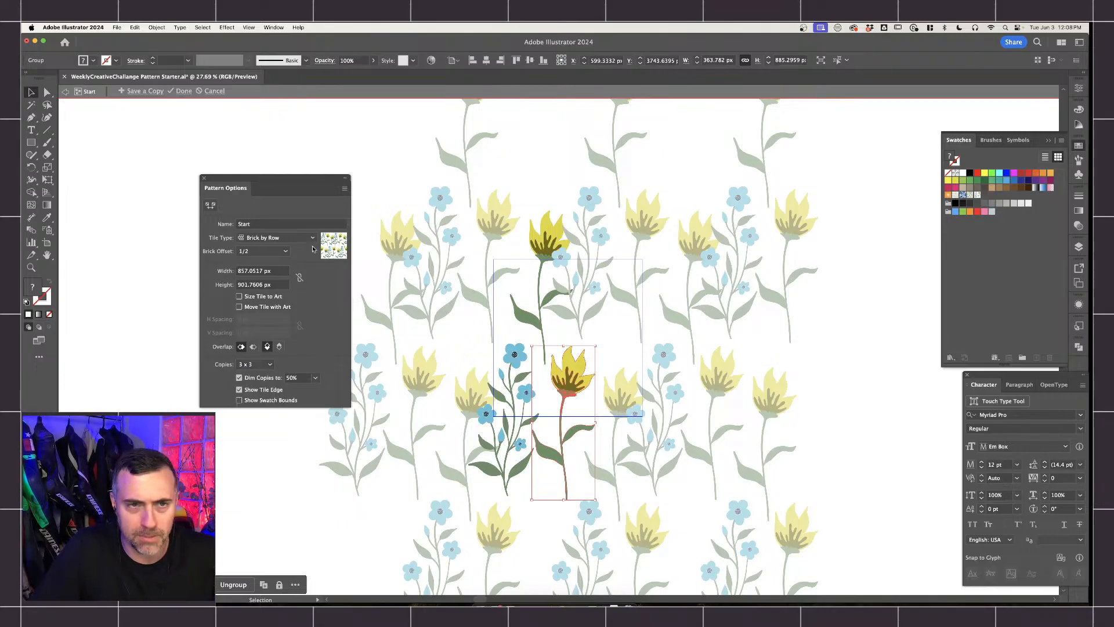
{"action": "left_click_drag", "start_coordinate": [226, 188], "coordinate": [343, 167]}
{"action": "left_click", "coordinate": [385, 344]}
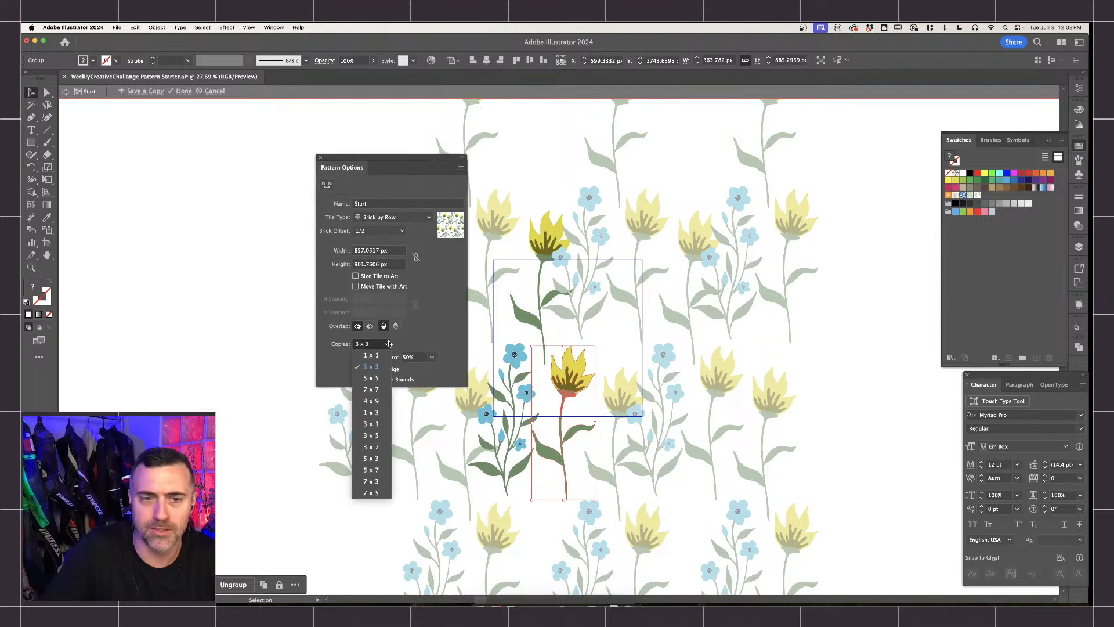
{"action": "left_click", "coordinate": [378, 403]}
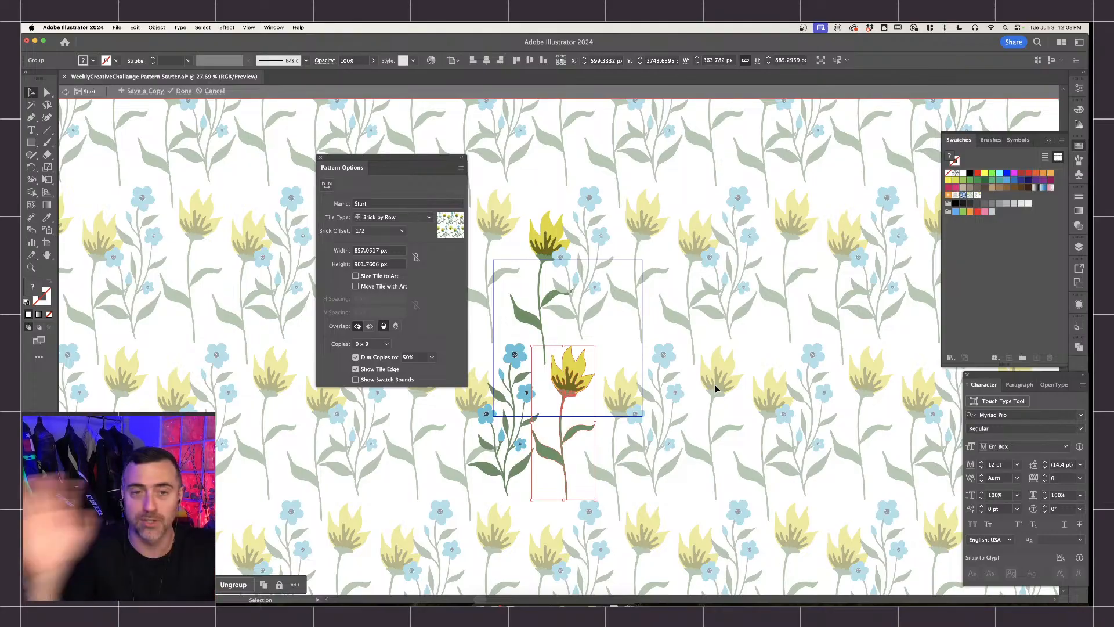
{"action": "left_click", "coordinate": [379, 344]}
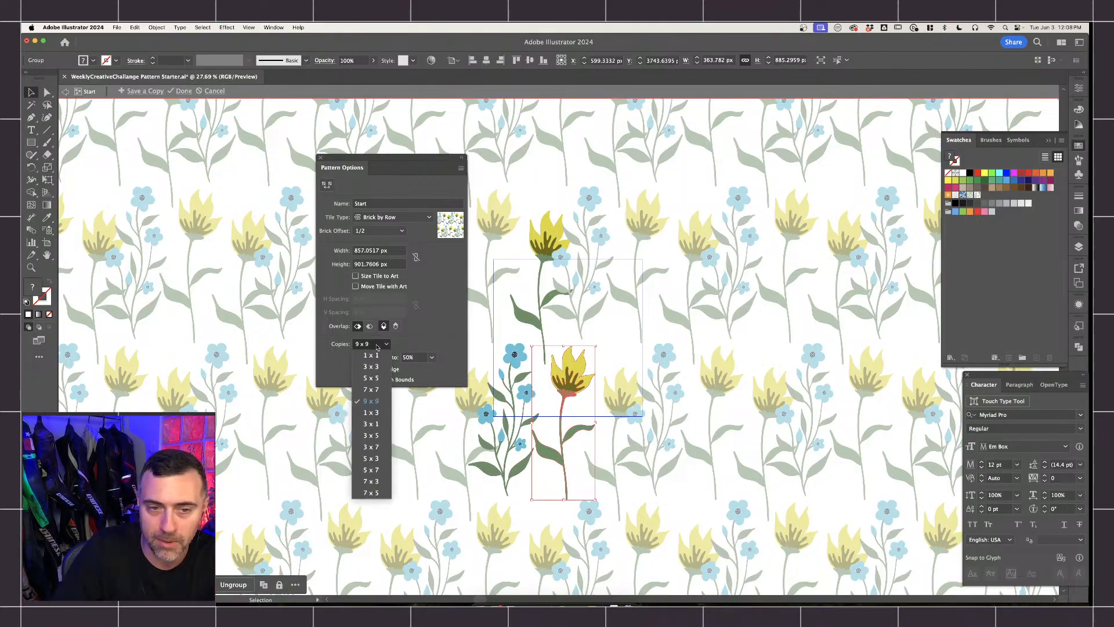
{"action": "left_click", "coordinate": [381, 370]}
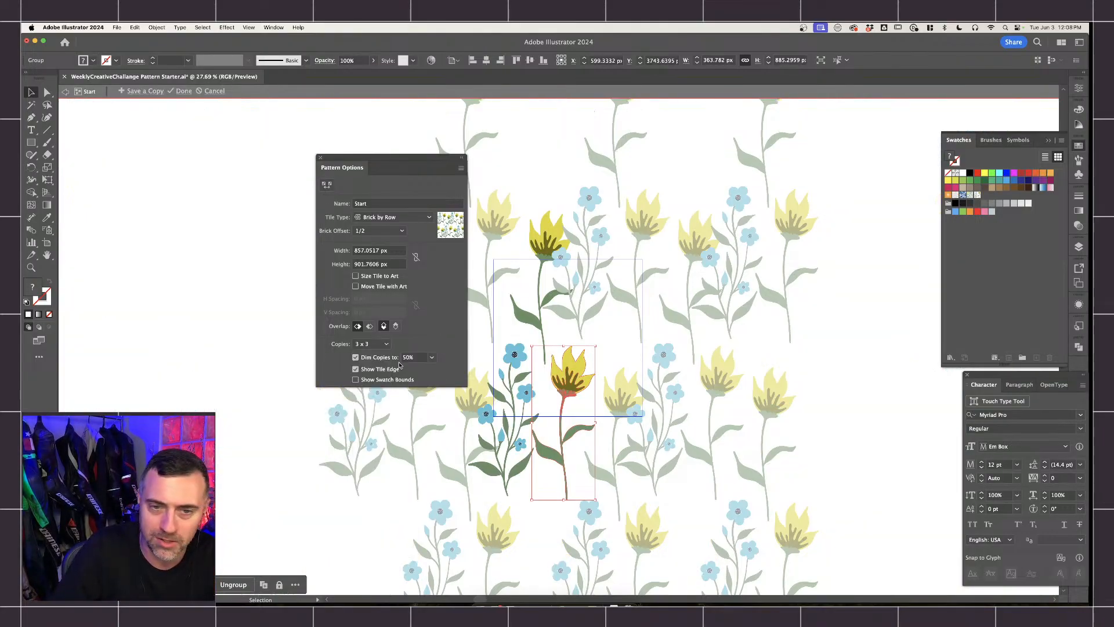
Turn the tile edge display off and back on, and try showing the swatch bounds.
{"action": "left_click", "coordinate": [355, 370]}
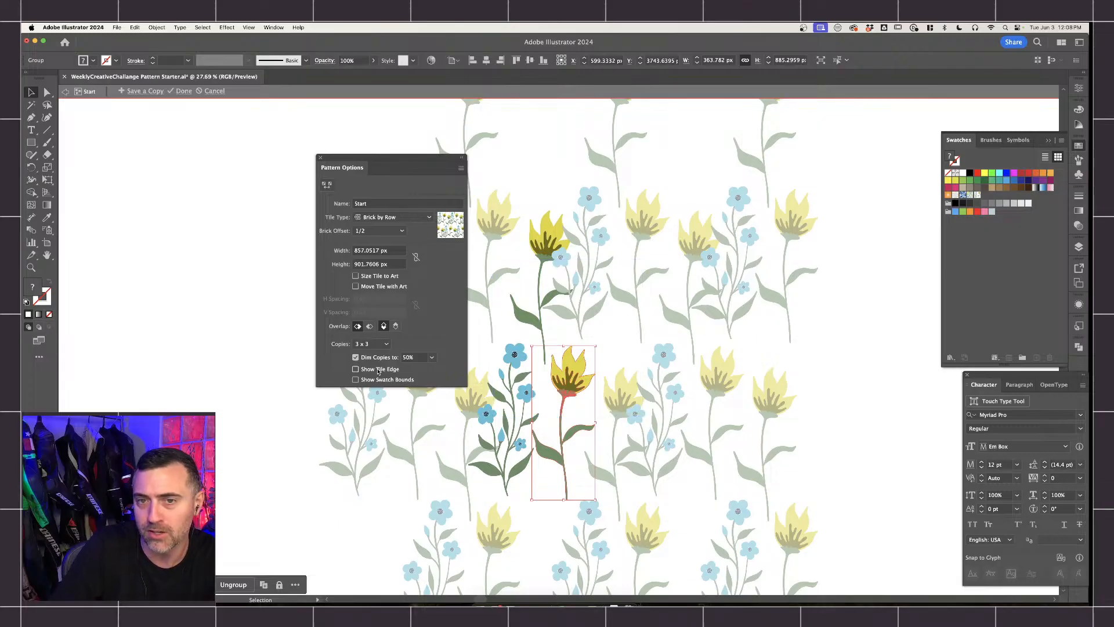
{"action": "left_click", "coordinate": [379, 371]}
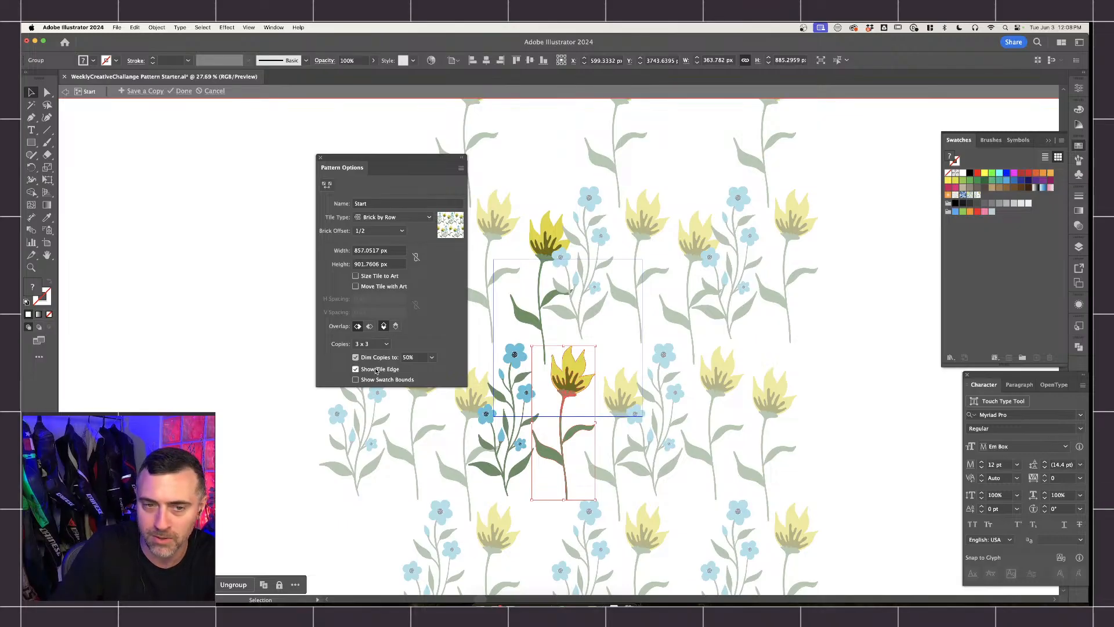
{"action": "left_click", "coordinate": [373, 379]}
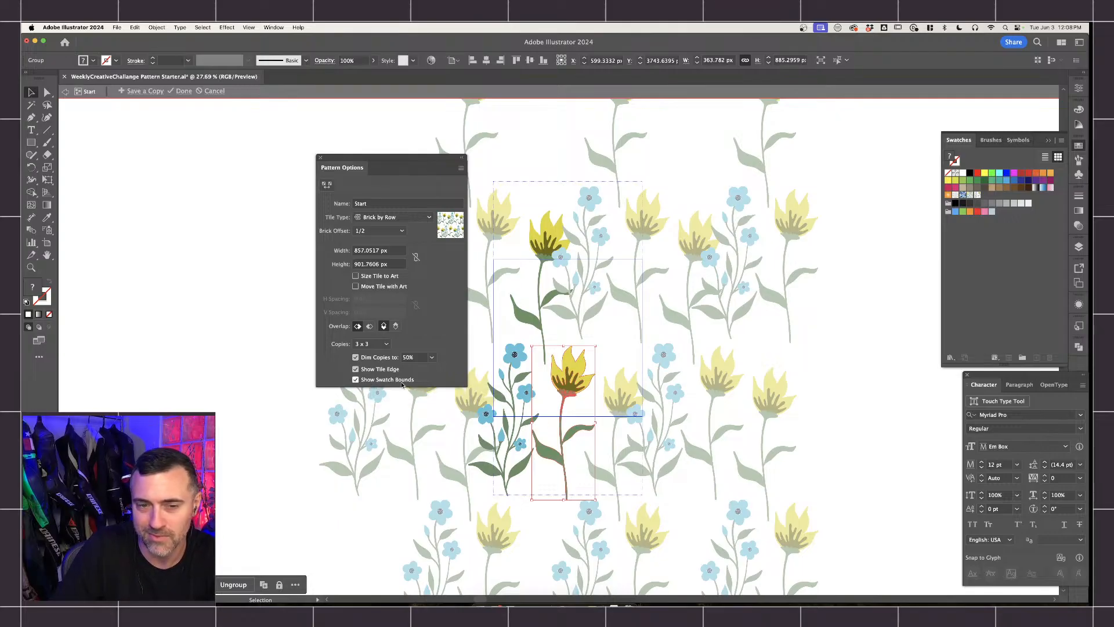
Fine-tune the spacing between the lower yellow flower and the blue-flowered stem, shifting the stem slightly down and right.
{"action": "left_click_drag", "start_coordinate": [567, 367], "coordinate": [579, 348]}
{"action": "left_click_drag", "start_coordinate": [524, 411], "coordinate": [535, 438]}
{"action": "left_click_drag", "start_coordinate": [578, 373], "coordinate": [566, 386]}
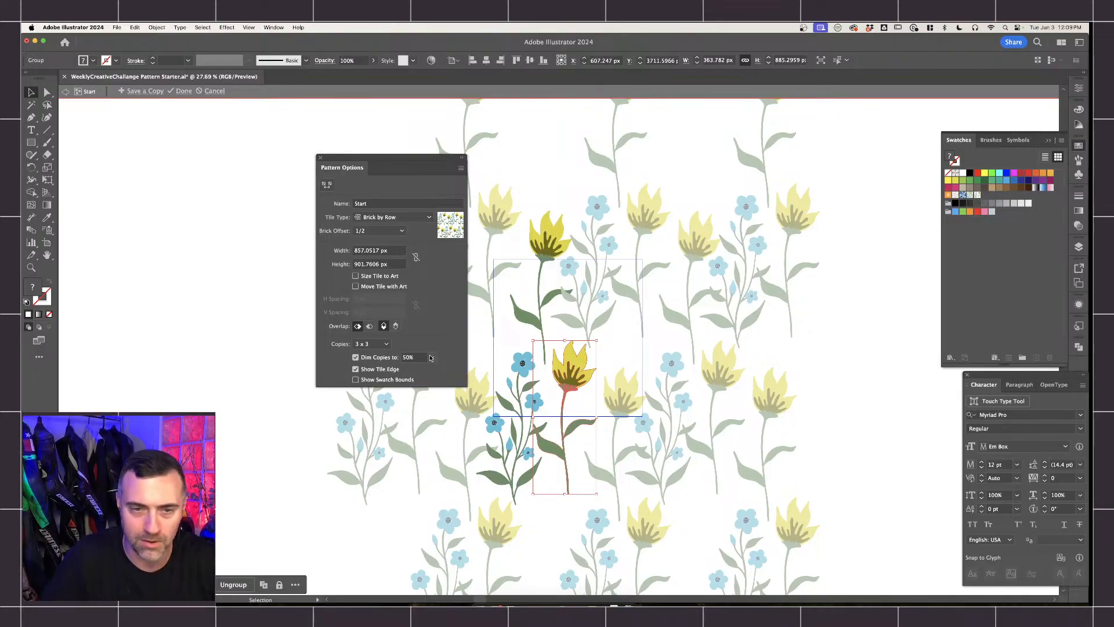
Set the tile type to Hex by Column and shift the lower yellow flower slightly down and right.
{"action": "left_click", "coordinate": [400, 217]}
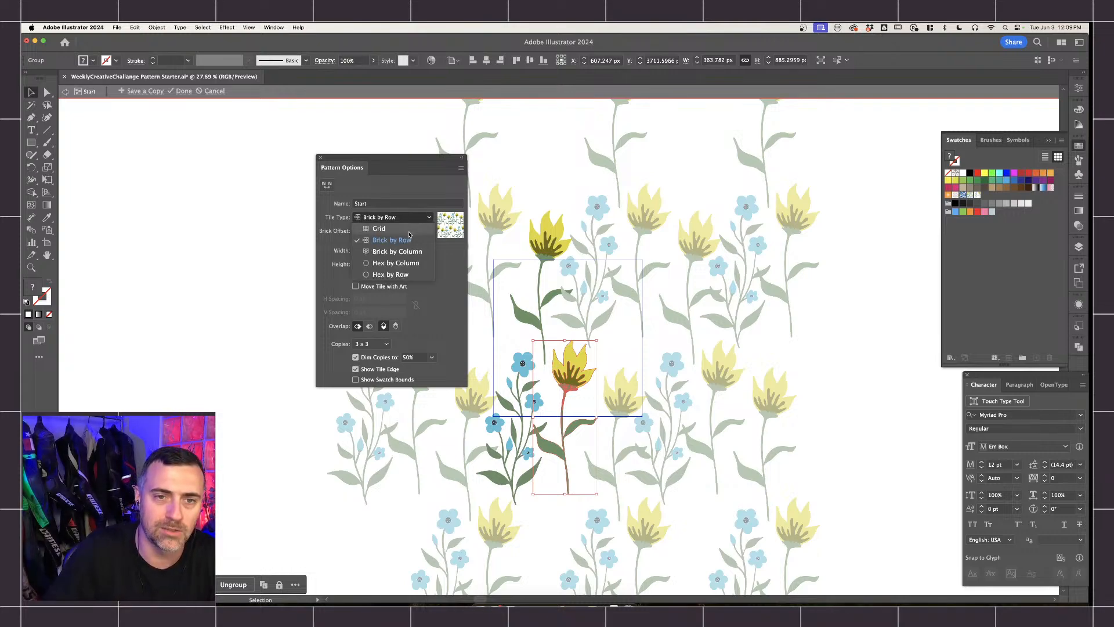
{"action": "left_click", "coordinate": [417, 264]}
{"action": "scroll", "coordinate": [610, 371], "scroll_direction": "up", "scroll_amount": 2}
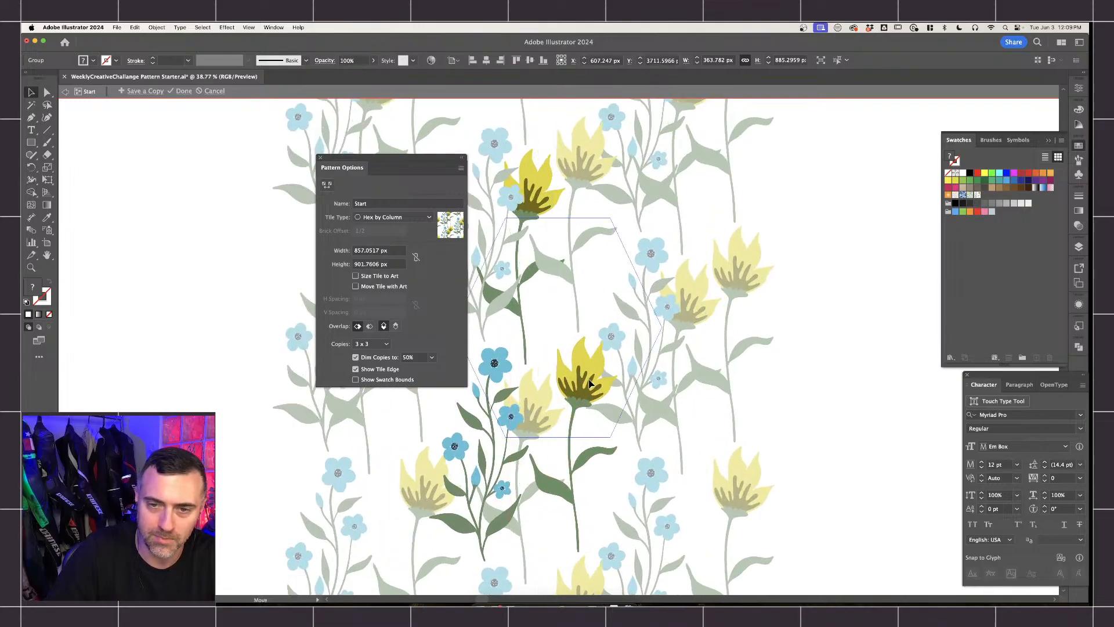
{"action": "left_click_drag", "start_coordinate": [589, 384], "coordinate": [601, 397]}
Delete the upper yellow flower and move the blue-flowered stem closer to the remaining yellow flower.
{"action": "left_click_drag", "start_coordinate": [520, 319], "coordinate": [535, 323]}
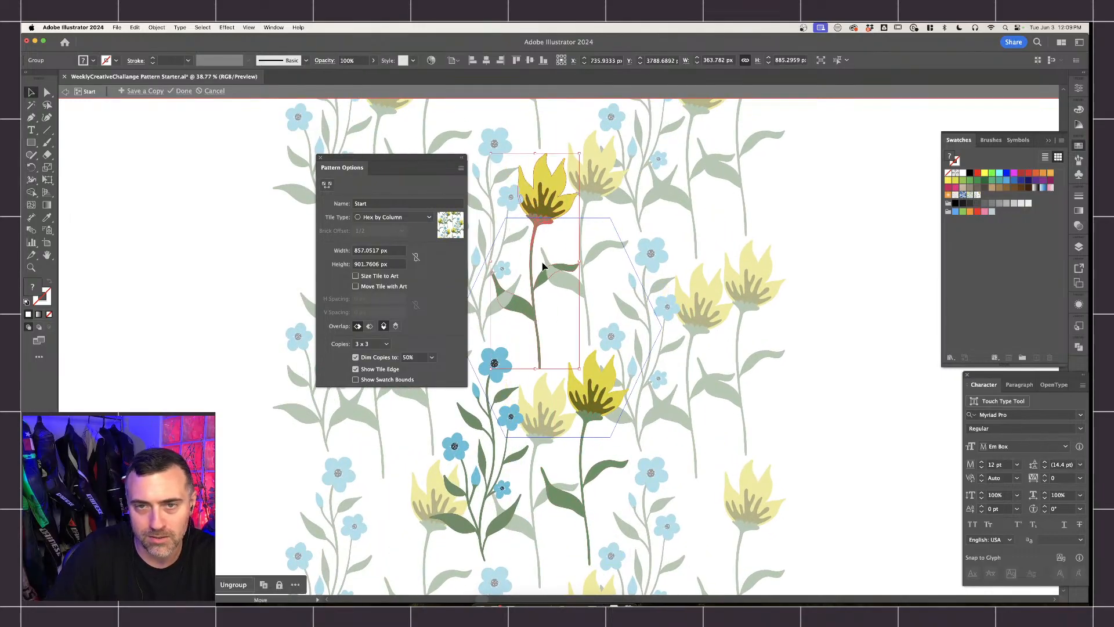
{"action": "key", "text": "Delete"}
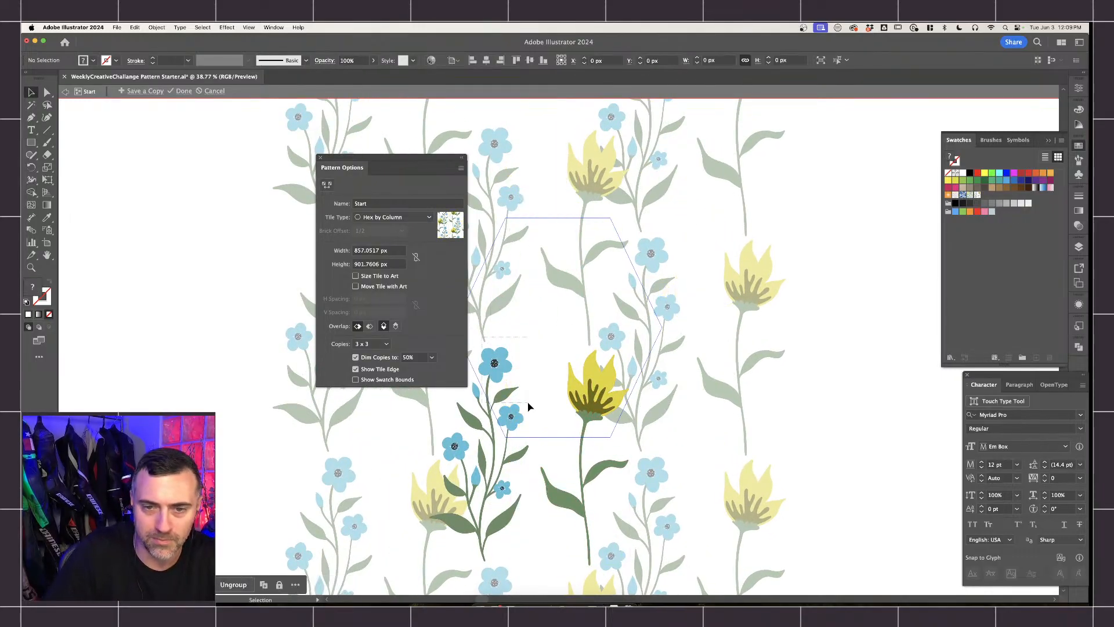
{"action": "scroll", "coordinate": [531, 409], "scroll_direction": "down", "scroll_amount": 1}
{"action": "left_click_drag", "start_coordinate": [528, 403], "coordinate": [579, 372]}
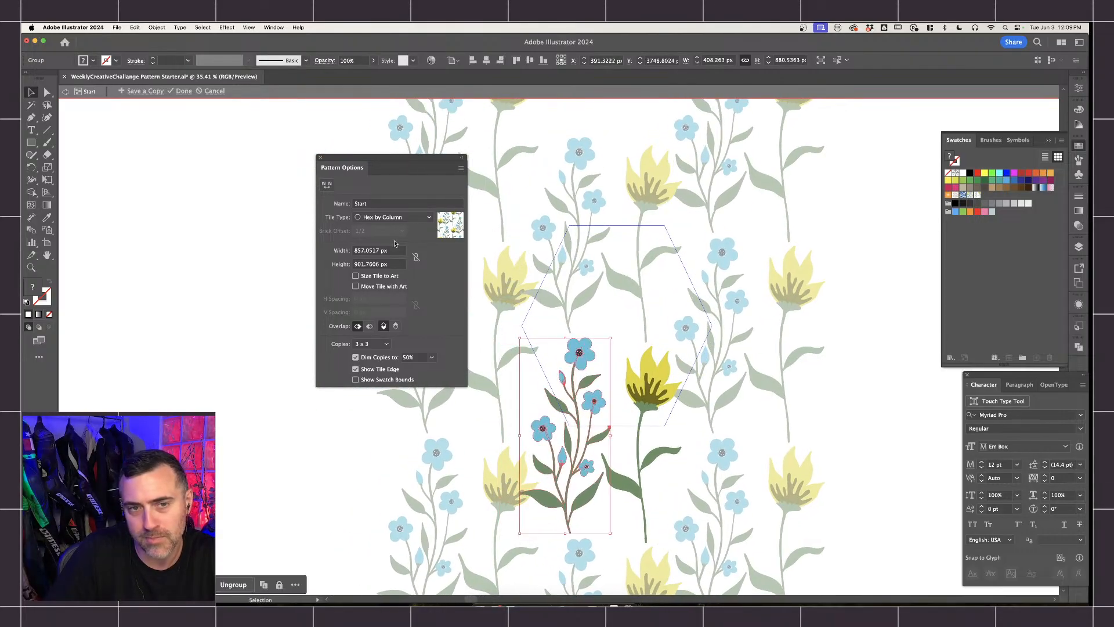
Try the Brick by Column tile type, and switch back to Hex by Column.
{"action": "left_click", "coordinate": [394, 217]}
{"action": "left_click", "coordinate": [394, 253]}
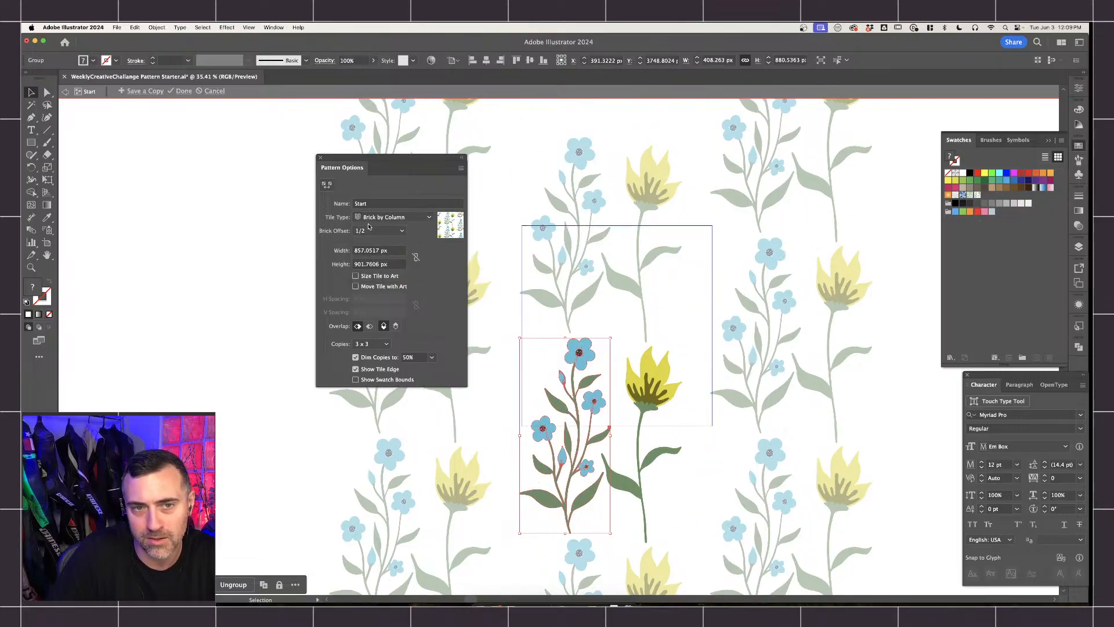
{"action": "left_click", "coordinate": [392, 217]}
{"action": "left_click", "coordinate": [390, 262]}
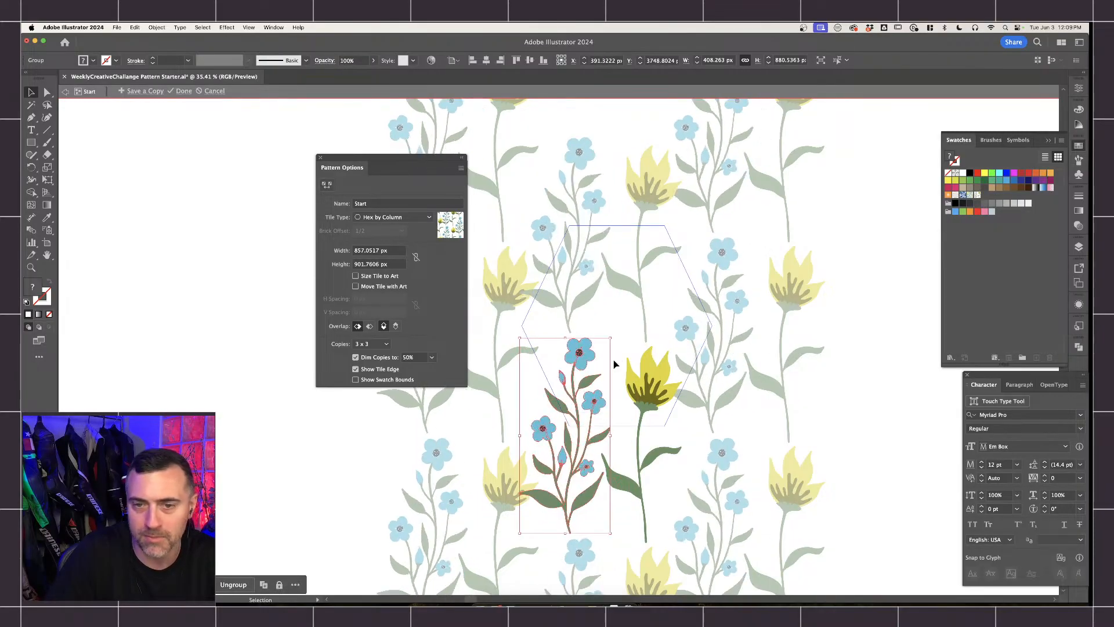
Move the yellow flower out of the pattern to the right, and tilt the blue-flowered stem clockwise, placing it nearer the tile's center.
{"action": "left_click_drag", "start_coordinate": [615, 334], "coordinate": [602, 359]}
{"action": "left_click_drag", "start_coordinate": [595, 339], "coordinate": [597, 333]}
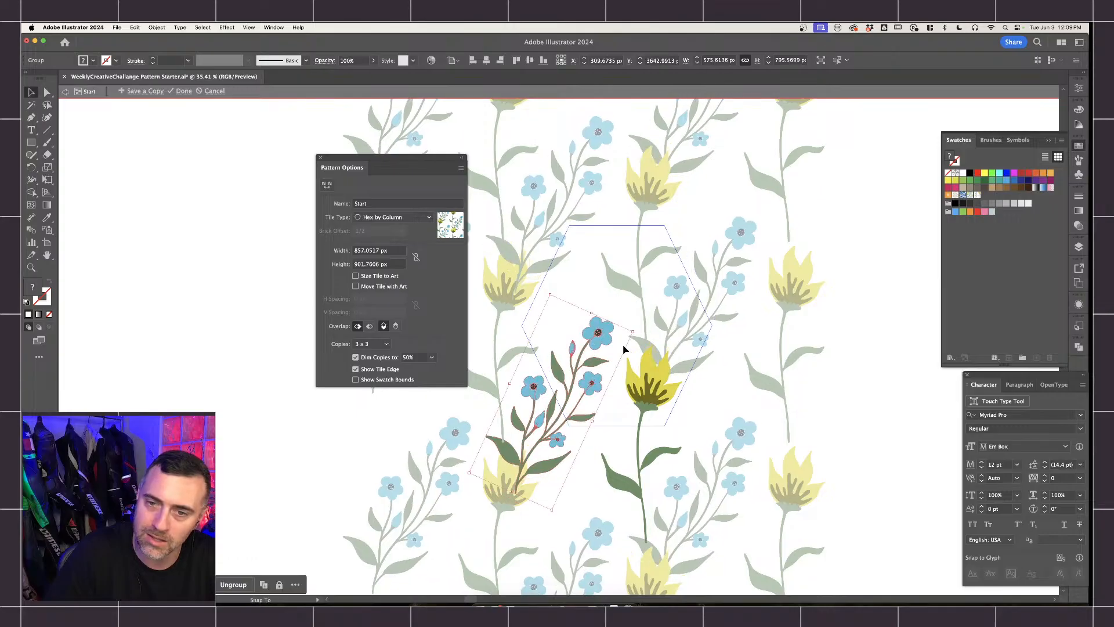
{"action": "left_click", "coordinate": [660, 384]}
{"action": "left_click_drag", "start_coordinate": [661, 384], "coordinate": [912, 250]}
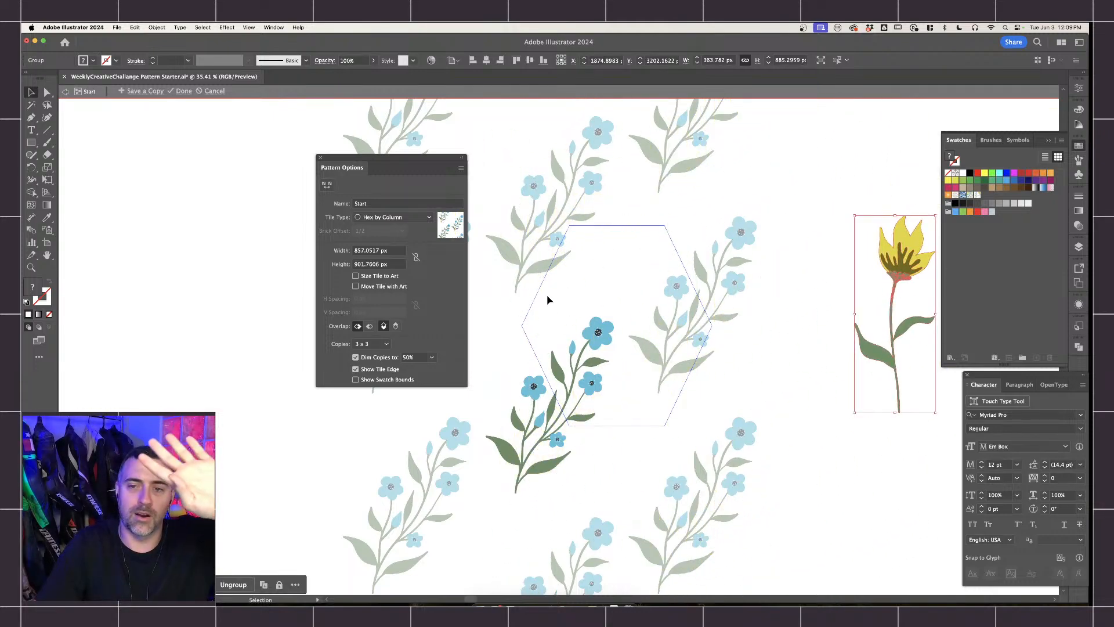
{"action": "left_click", "coordinate": [587, 369]}
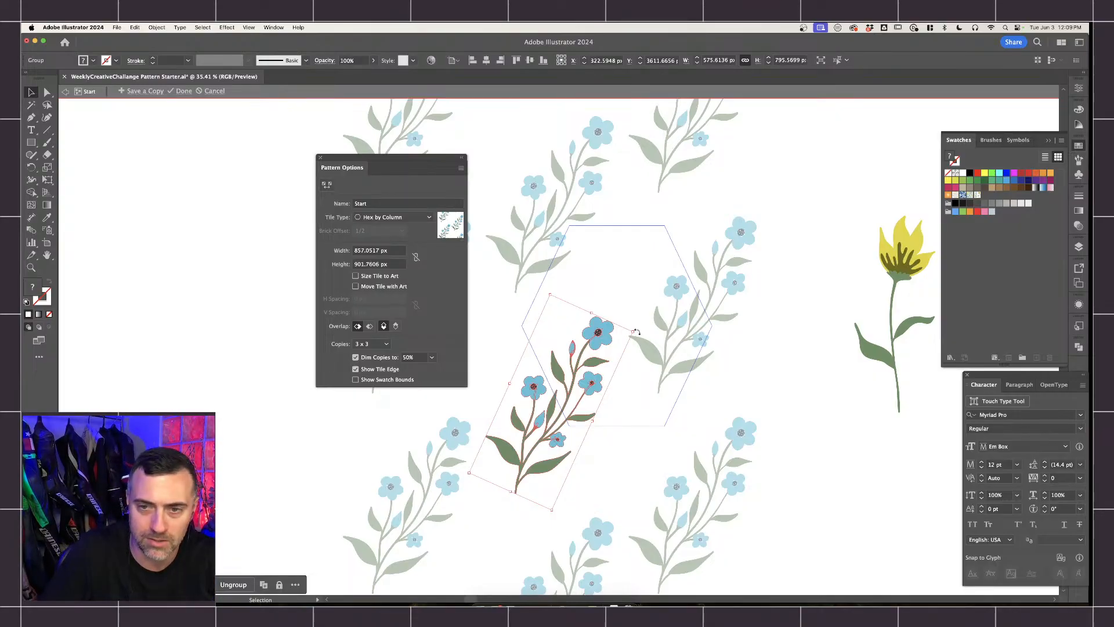
{"action": "left_click_drag", "start_coordinate": [639, 331], "coordinate": [607, 326]}
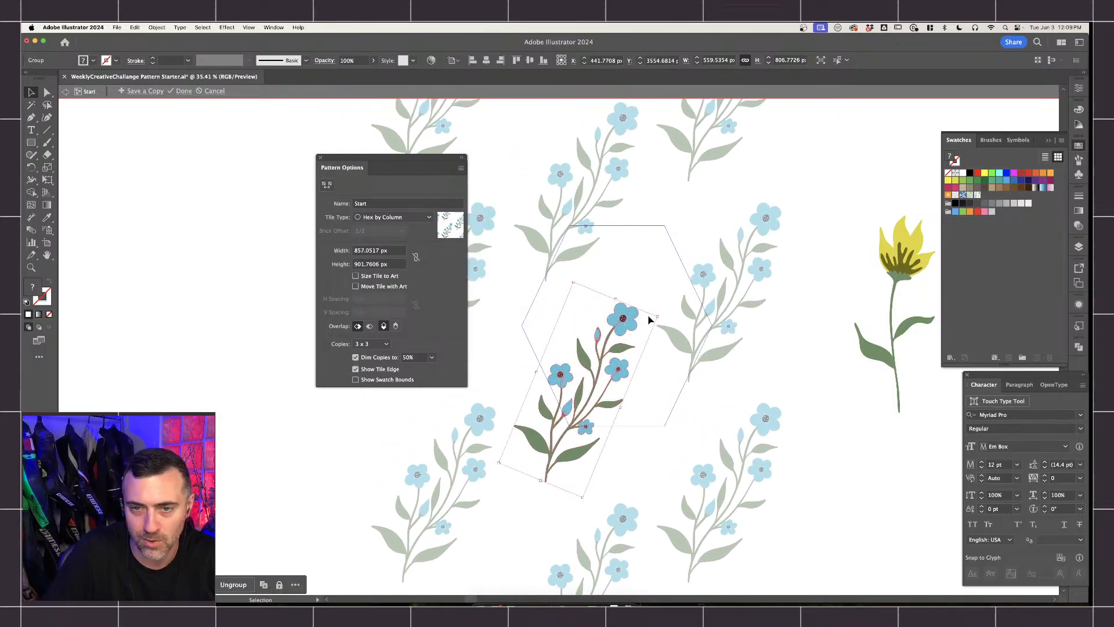
Increase the pattern tile's width to 1000 px.
{"action": "left_click", "coordinate": [395, 251]}
{"action": "type", "text": "910"}
{"action": "key", "text": "Return"}
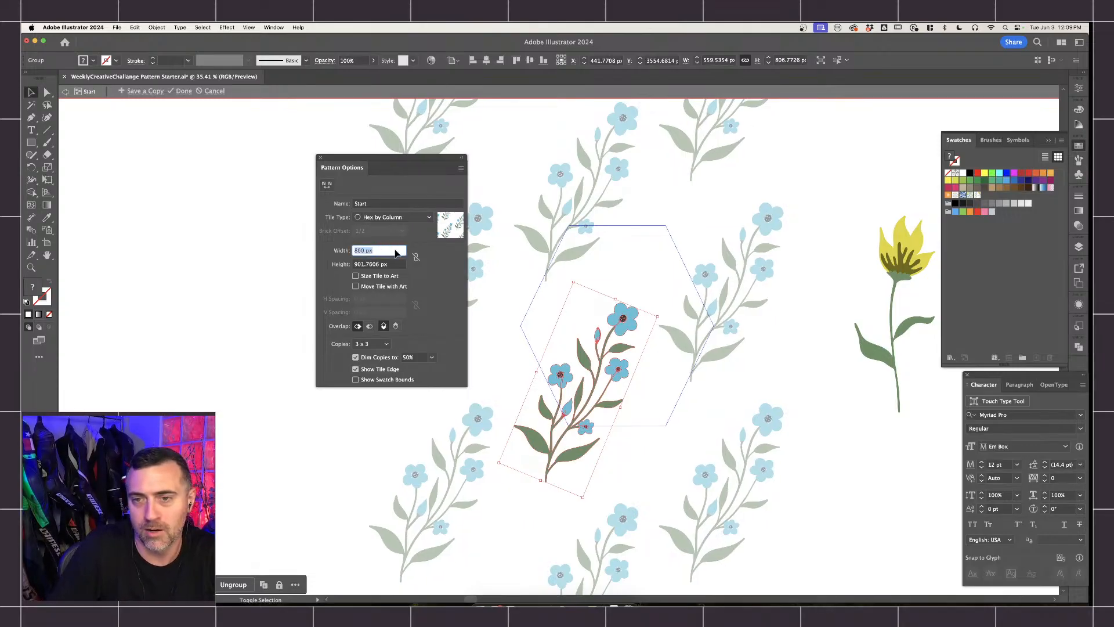
{"action": "key", "text": "shift+Up"}
{"action": "key", "text": "shift+Up"}
{"action": "key", "text": "shift+Up"}
{"action": "key", "text": "shift+Up"}
{"action": "key", "text": "shift+Up"}
{"action": "key", "text": "shift+Up"}
{"action": "key", "text": "shift+Up"}
{"action": "key", "text": "shift+Up"}
{"action": "key", "text": "shift+Up"}
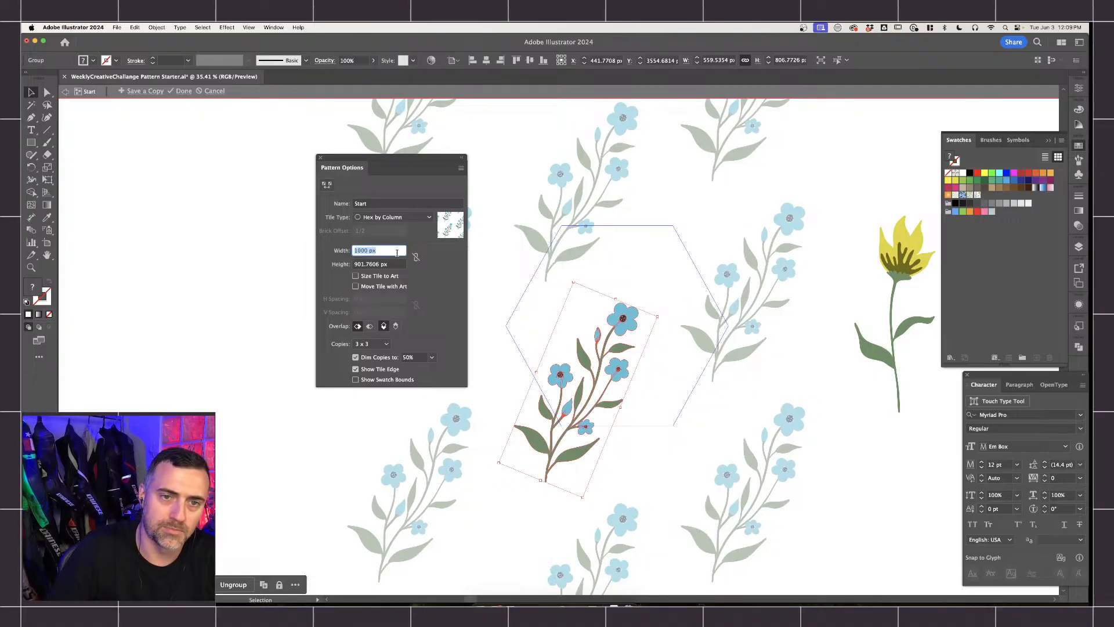
Increase the pattern tile's height to 1010 px.
{"action": "left_click", "coordinate": [394, 265]}
{"action": "key", "text": "shift+Up"}
{"action": "key", "text": "shift+Up"}
{"action": "key", "text": "shift+Up"}
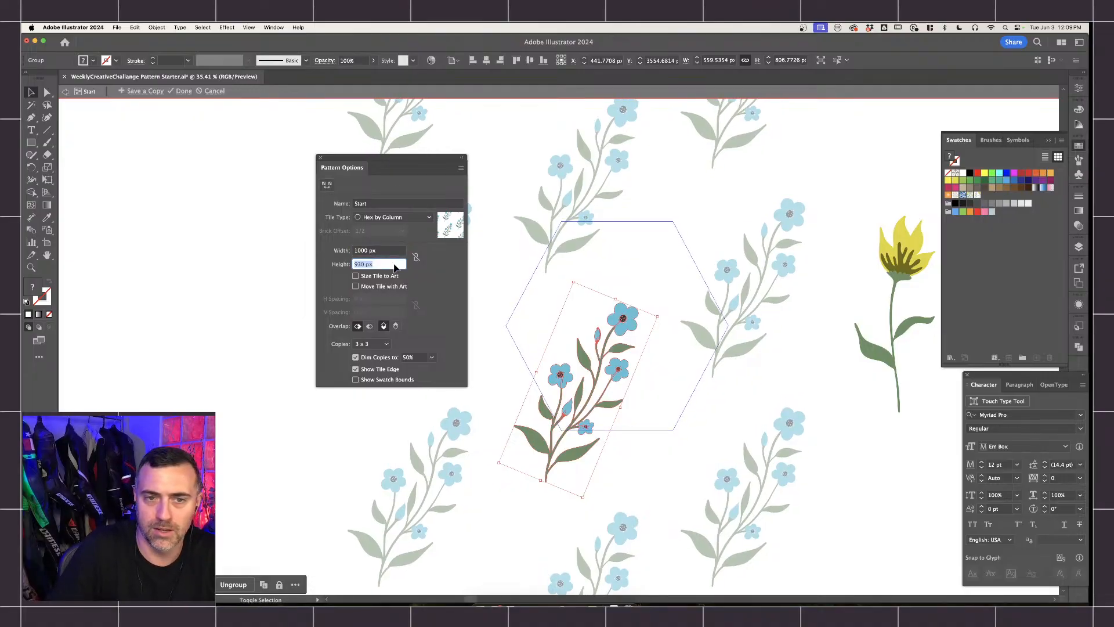
{"action": "key", "text": "shift+Up"}
{"action": "key", "text": "shift+Up"}
{"action": "key", "text": "shift+Up"}
{"action": "key", "text": "shift+Up"}
{"action": "key", "text": "shift+Up"}
{"action": "key", "text": "shift+Up"}
{"action": "key", "text": "shift+Up"}
{"action": "key", "text": "shift+Up"}
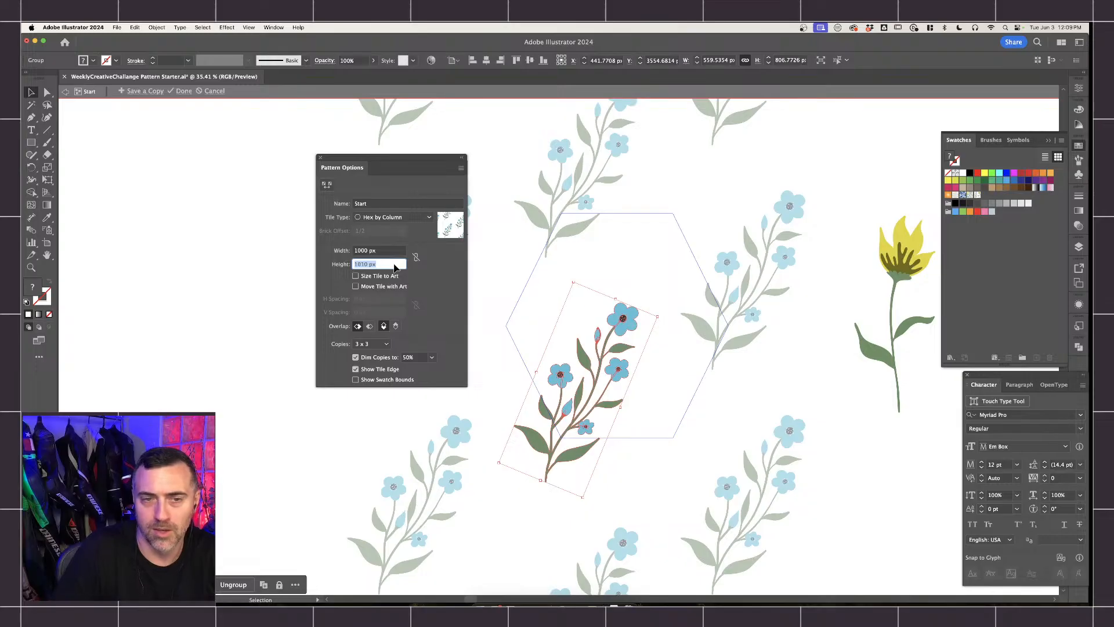
{"action": "key", "text": "Return"}
Bring the yellow flower back into the tile beside the blue-flowered stem and scale it down to about 235 x 572 px.
{"action": "left_click_drag", "start_coordinate": [597, 353], "coordinate": [609, 338]}
{"action": "key", "text": "super+z"}
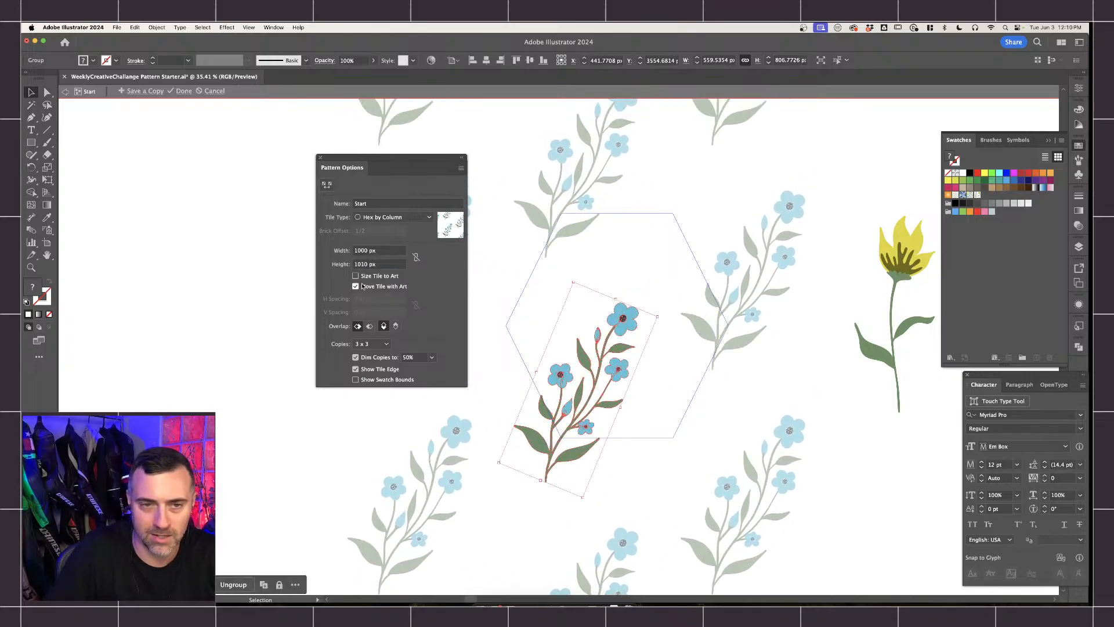
{"action": "left_click_drag", "start_coordinate": [892, 262], "coordinate": [645, 404]}
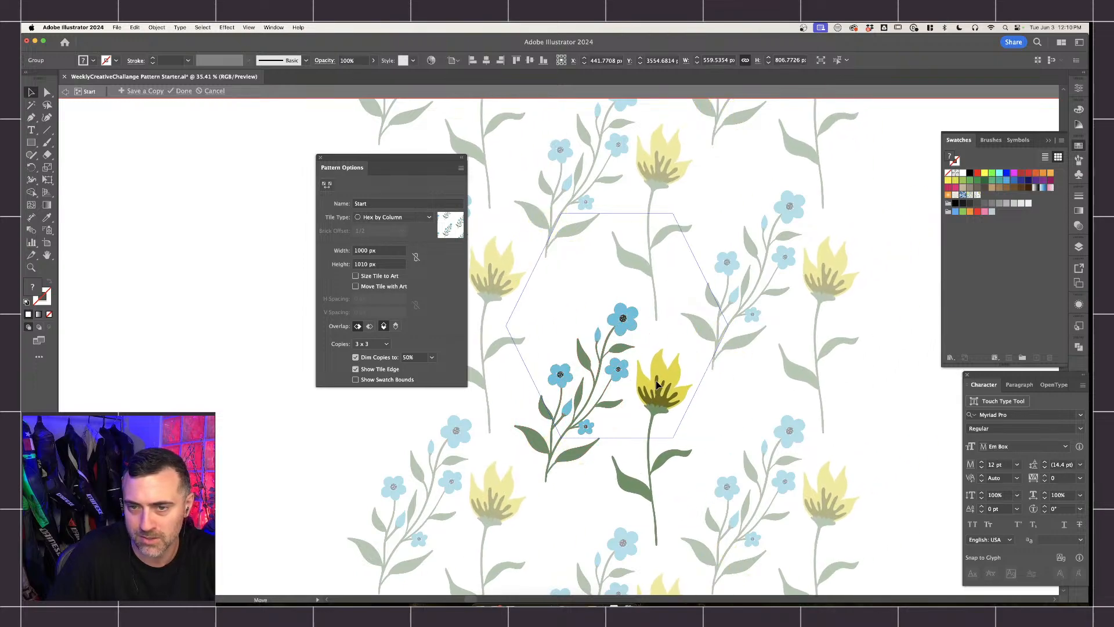
{"action": "left_click_drag", "start_coordinate": [702, 349], "coordinate": [672, 384]}
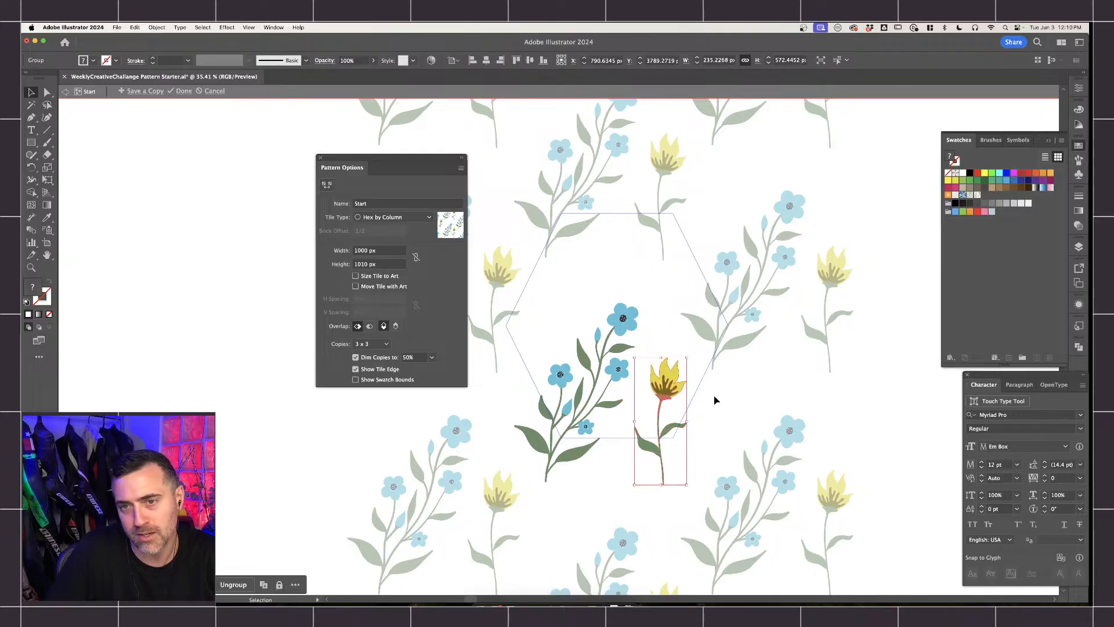
{"action": "scroll", "coordinate": [699, 462], "scroll_direction": "down", "scroll_amount": 1}
{"action": "scroll", "coordinate": [594, 310], "scroll_direction": "up", "scroll_amount": 1}
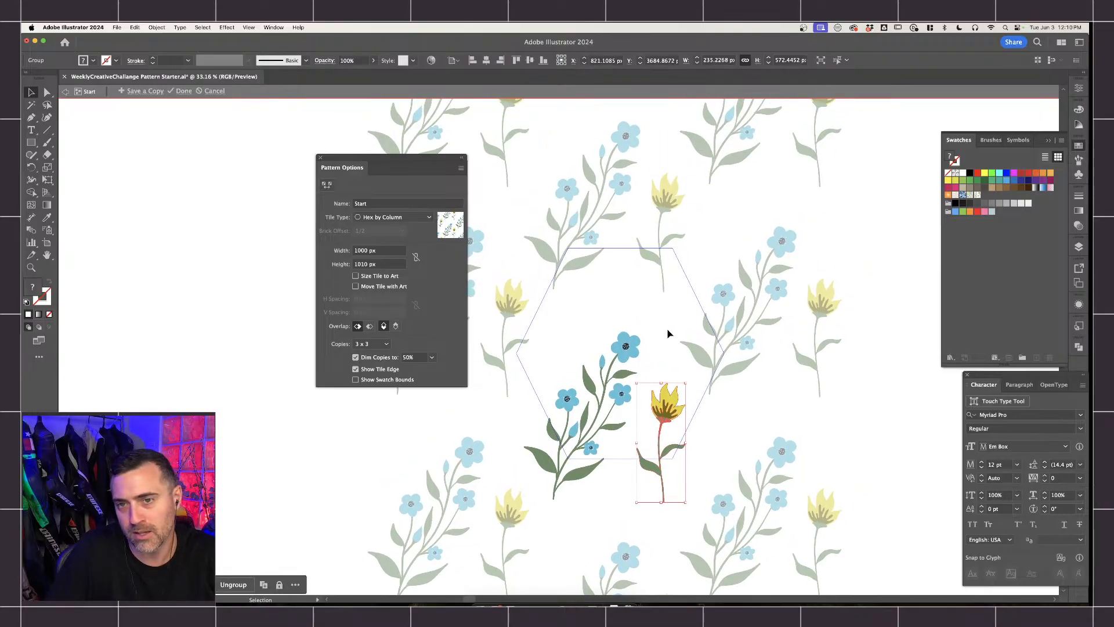
Set the copies' dimming to 100% and clear the selection.
{"action": "left_click", "coordinate": [430, 357]}
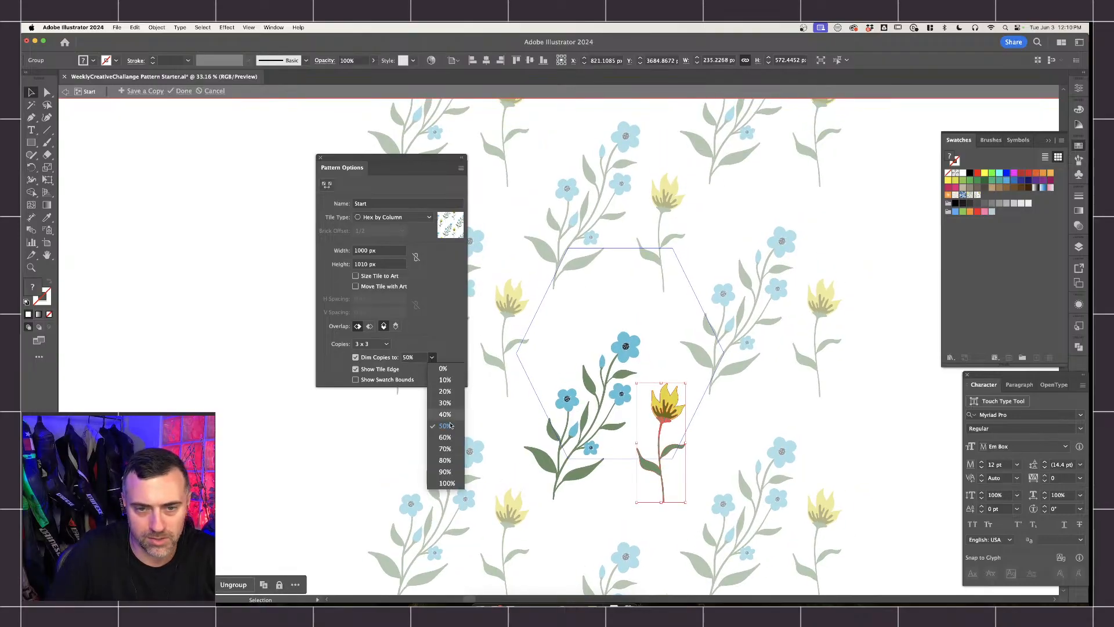
{"action": "left_click", "coordinate": [456, 483]}
{"action": "left_click", "coordinate": [604, 306]}
Draw a rectangle about 1025 x 1187 px over the hexagonal tile and fill it with pale pink #ffe9e9.
{"action": "key", "text": "m"}
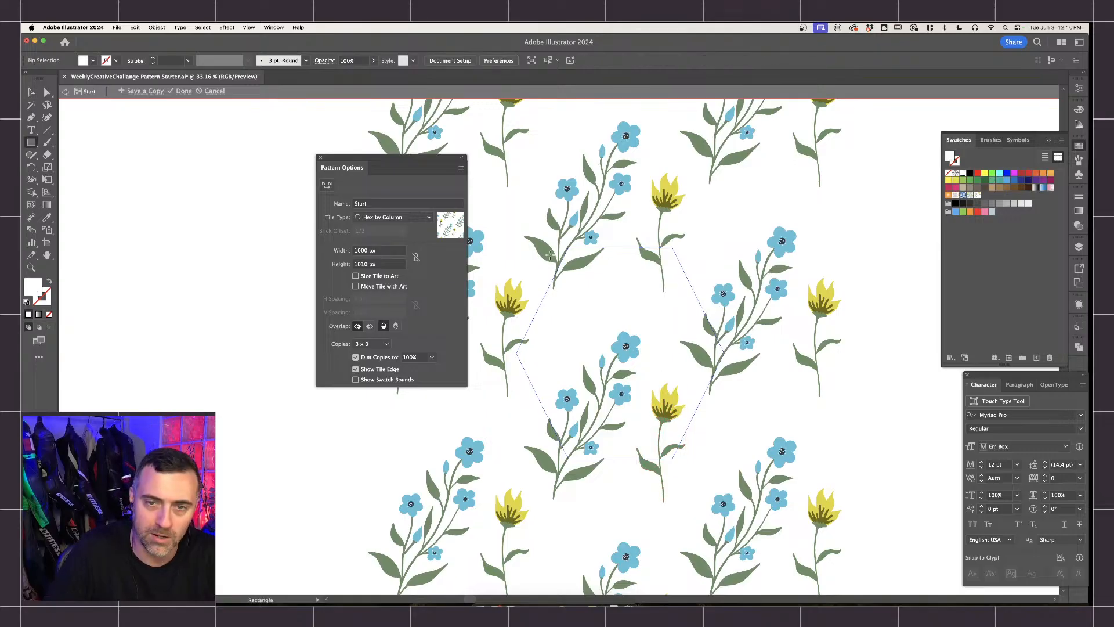
{"action": "left_click_drag", "start_coordinate": [508, 228], "coordinate": [722, 475]}
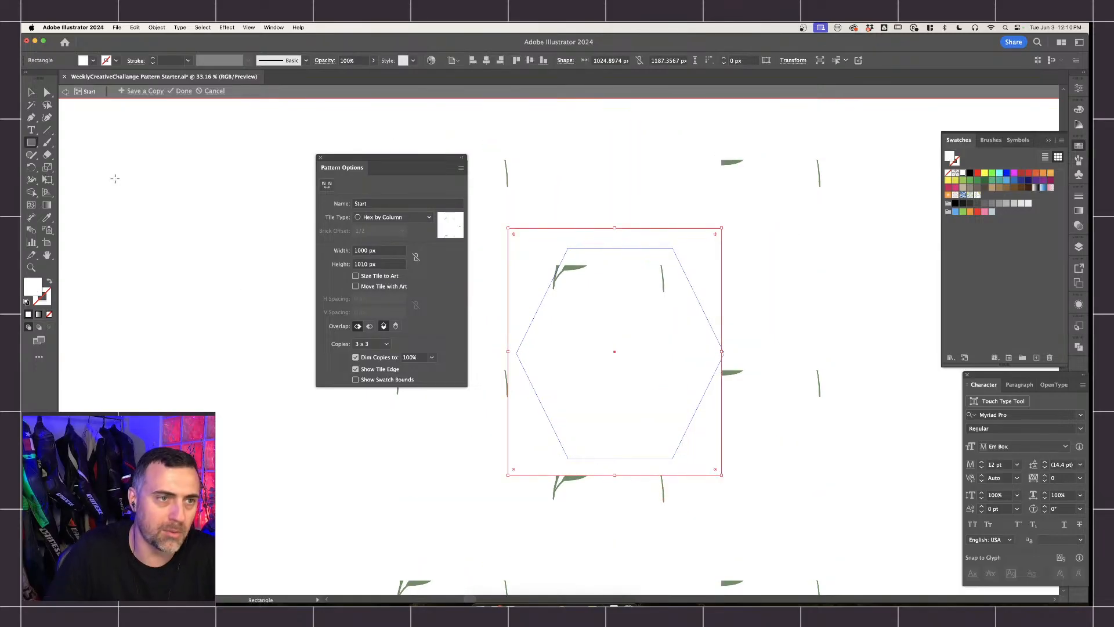
{"action": "double_click", "coordinate": [36, 287]}
{"action": "type", "text": "f9e1e1"}
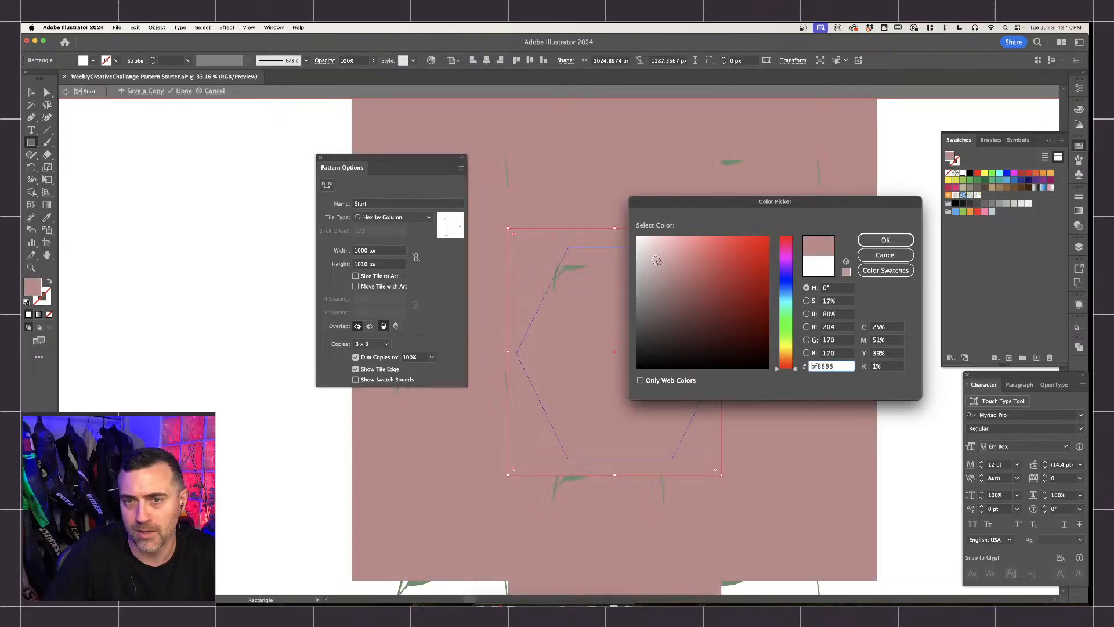
{"action": "key", "text": "Return"}
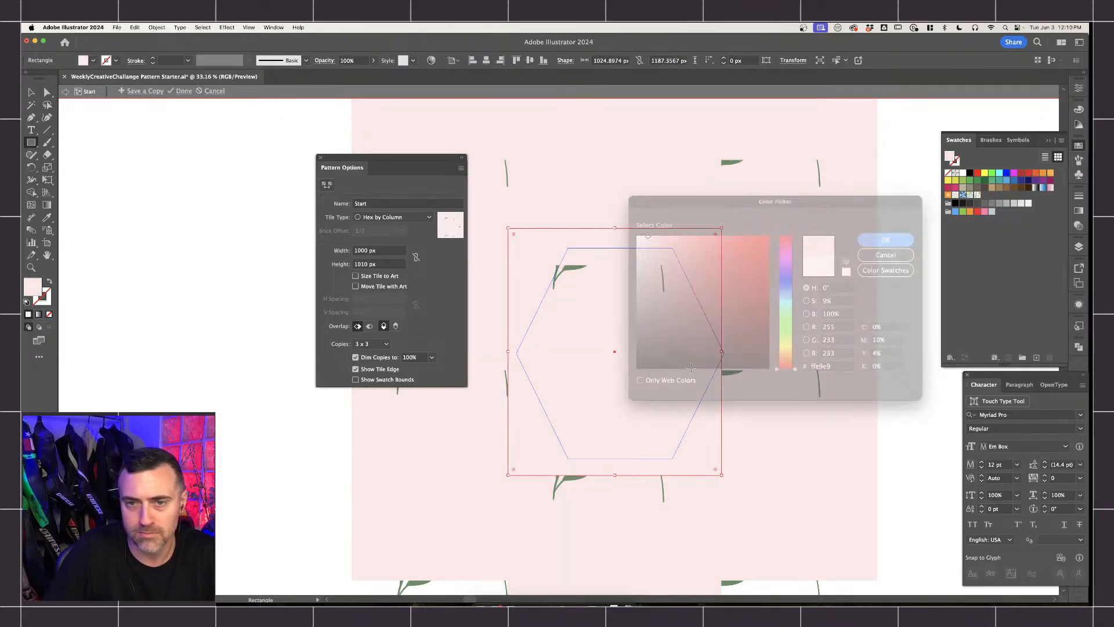
Cut the pink rectangle and paste it in back of the flowers as the pattern's background.
{"action": "key", "text": "v"}
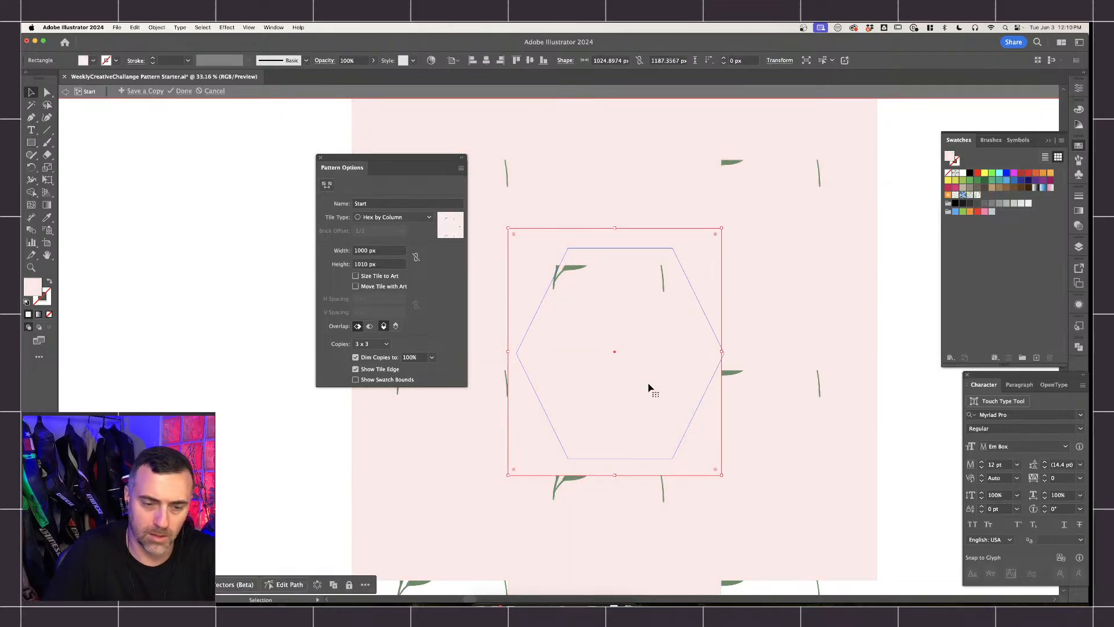
{"action": "key", "text": "super+x"}
{"action": "left_click_drag", "start_coordinate": [526, 242], "coordinate": [688, 505]}
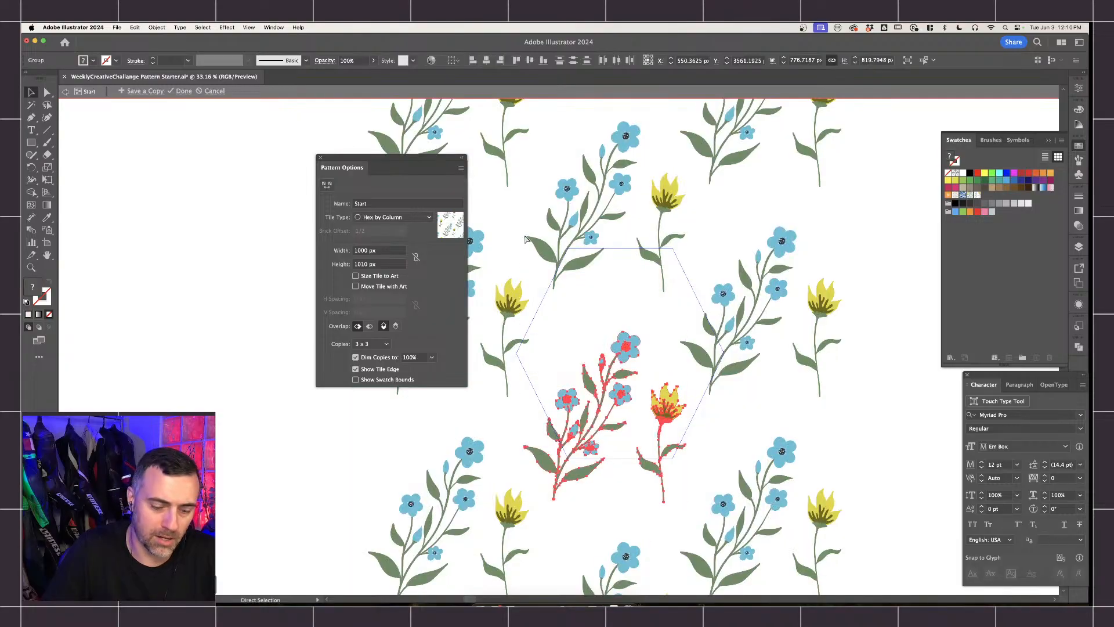
{"action": "key", "text": "super+b"}
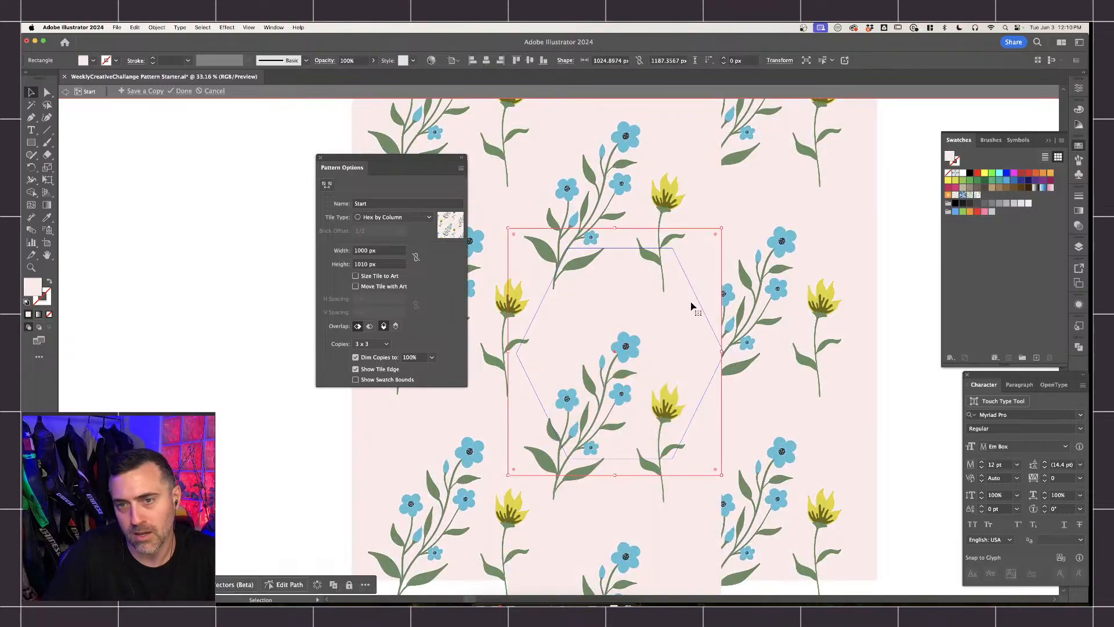
{"action": "left_click", "coordinate": [845, 418]}
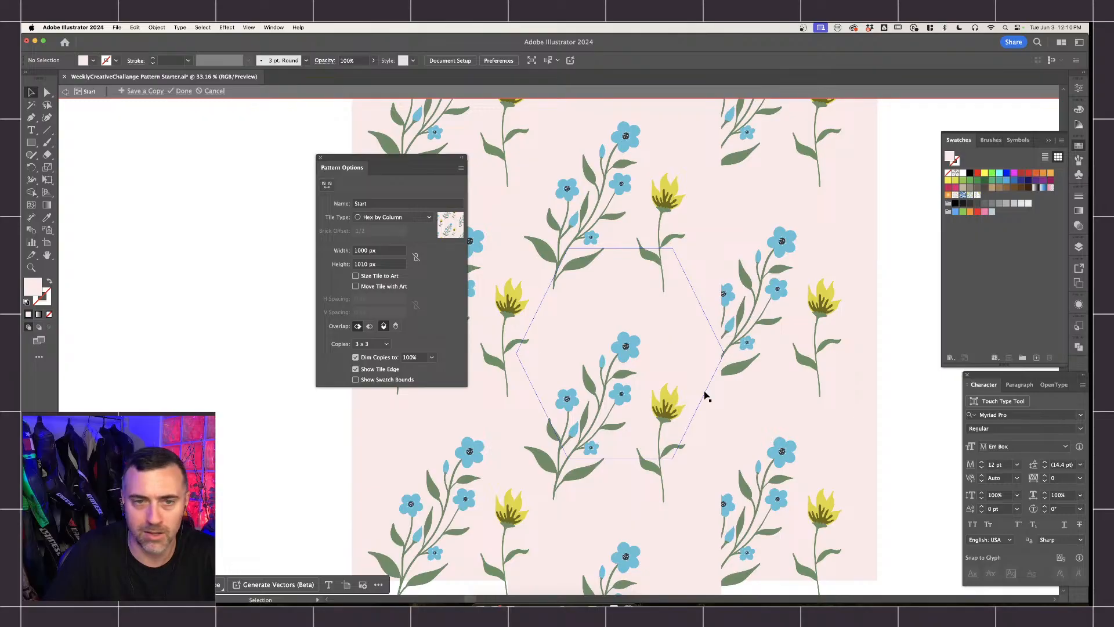
Change the background rectangle's fill to a pale yellow.
{"action": "left_click", "coordinate": [592, 318]}
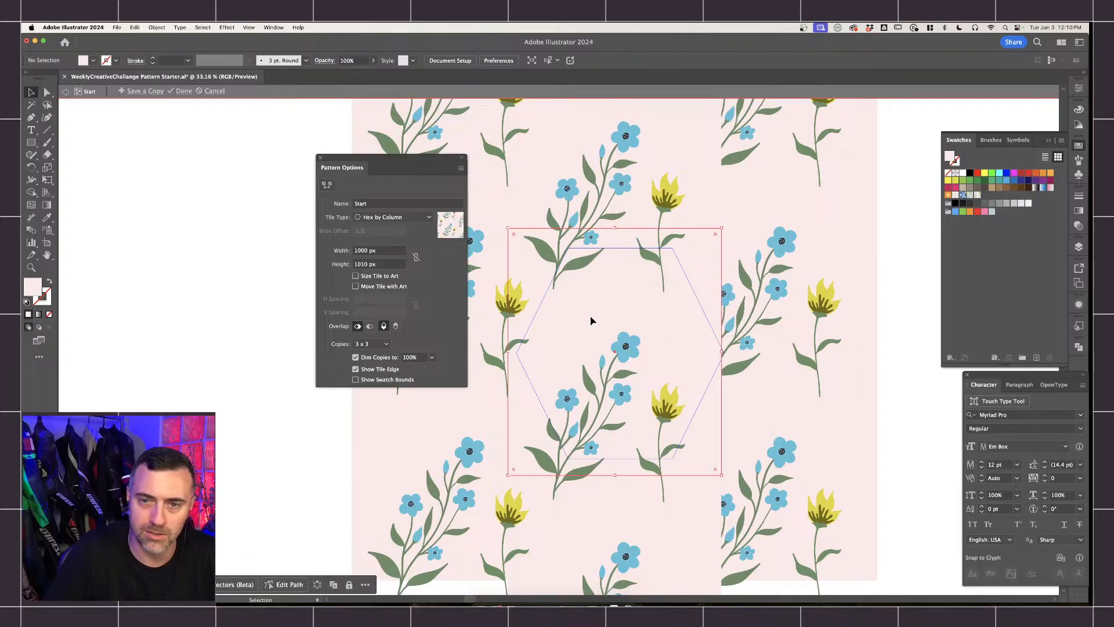
{"action": "double_click", "coordinate": [31, 287]}
{"action": "left_click", "coordinate": [786, 328]}
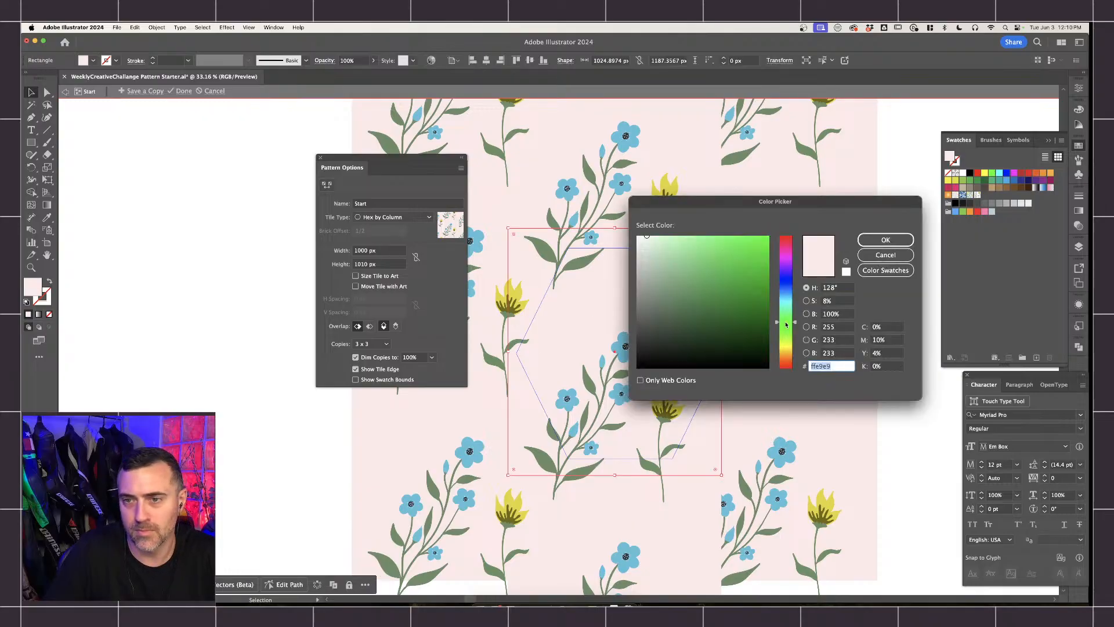
{"action": "left_click_drag", "start_coordinate": [703, 267], "coordinate": [655, 235]}
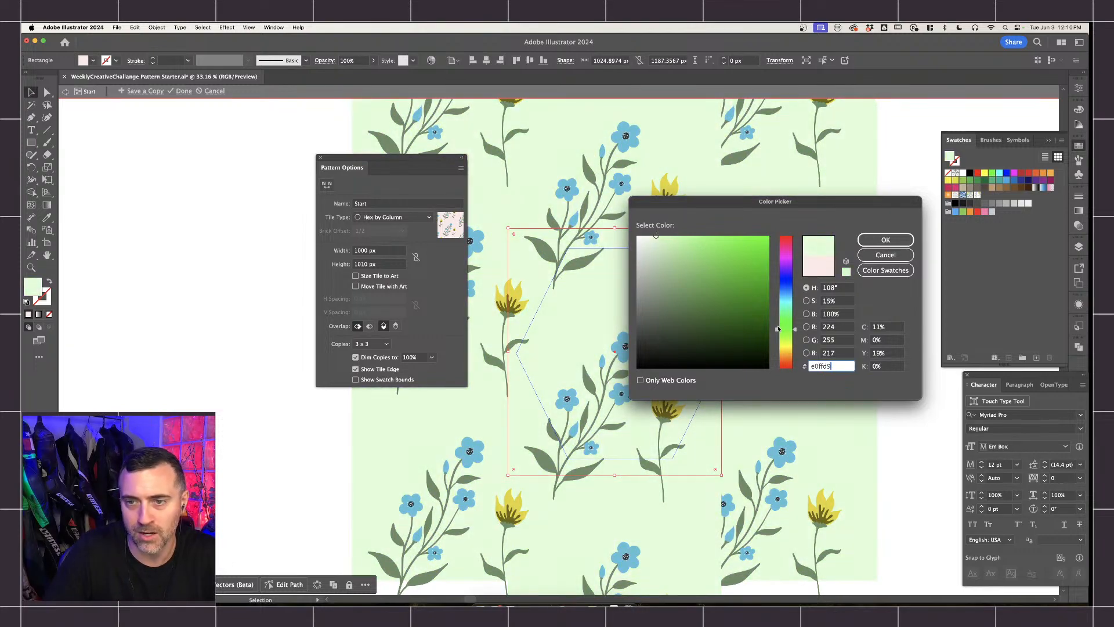
{"action": "left_click_drag", "start_coordinate": [777, 337], "coordinate": [774, 345]}
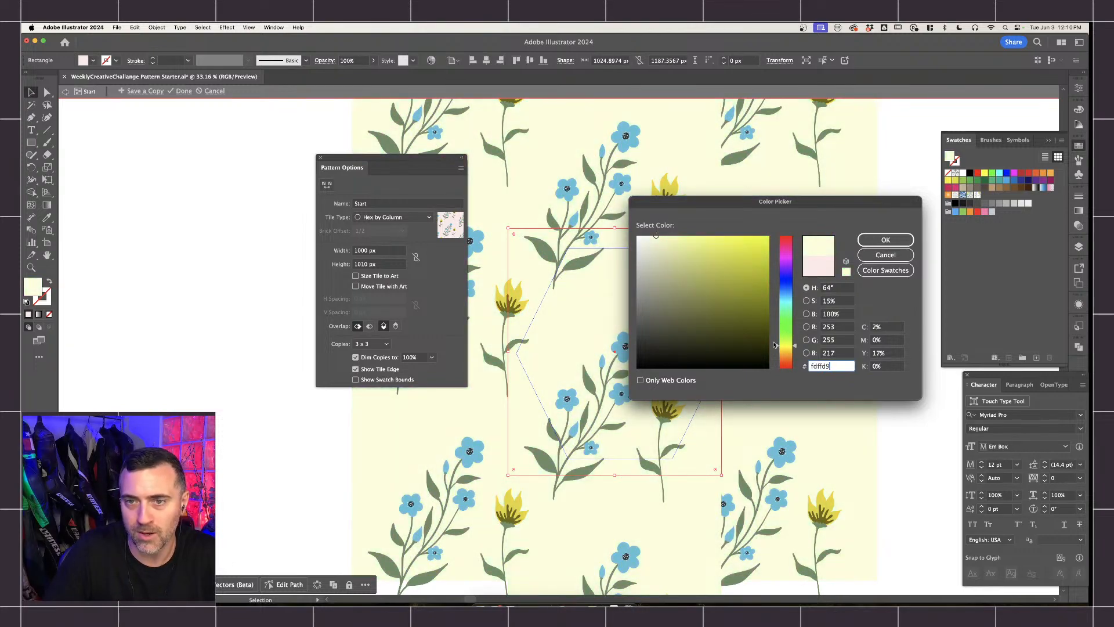
{"action": "left_click", "coordinate": [885, 240]}
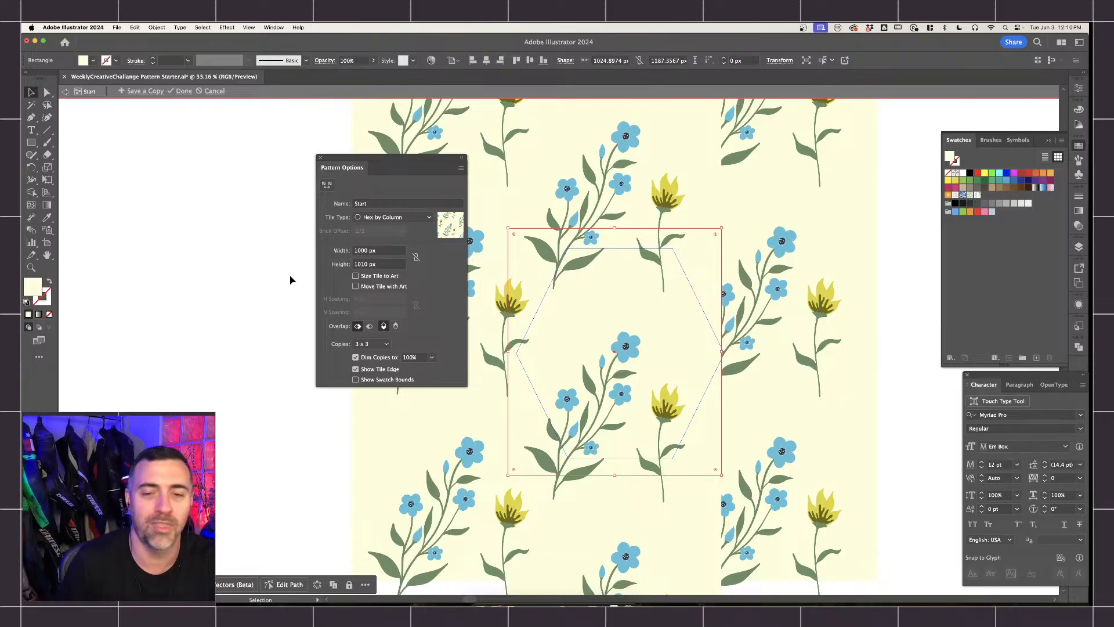
Delete the yellow flower and place a copy of the blue floral branch beside the original in its spot.
{"action": "left_click", "coordinate": [670, 401]}
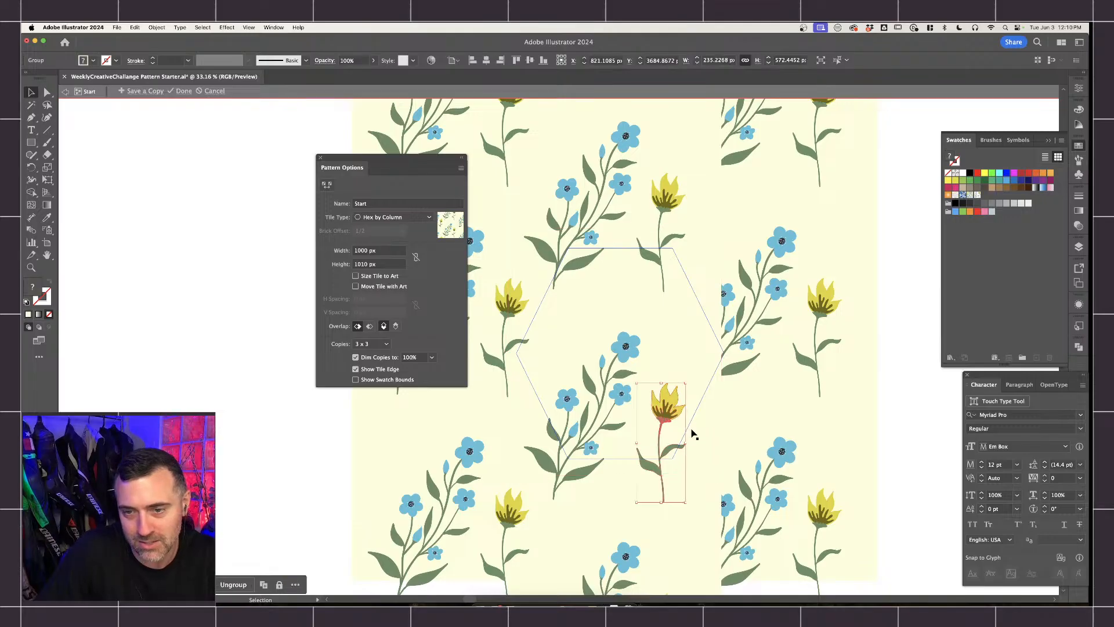
{"action": "key", "text": "Delete"}
{"action": "left_click", "coordinate": [628, 351]}
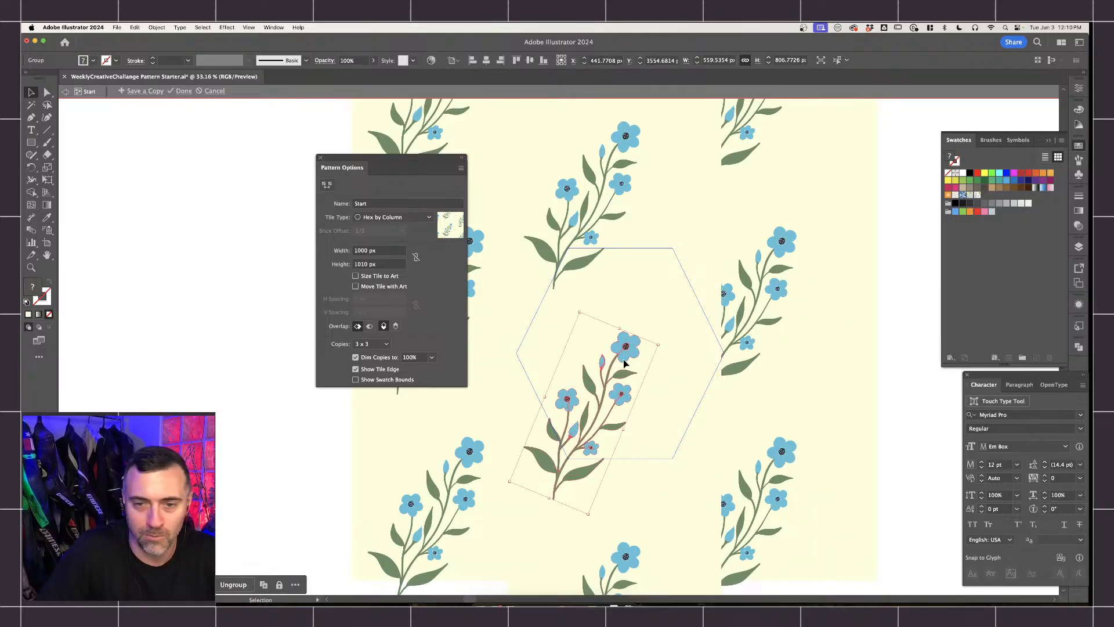
{"action": "left_click_drag", "start_coordinate": [625, 364], "coordinate": [680, 367]}
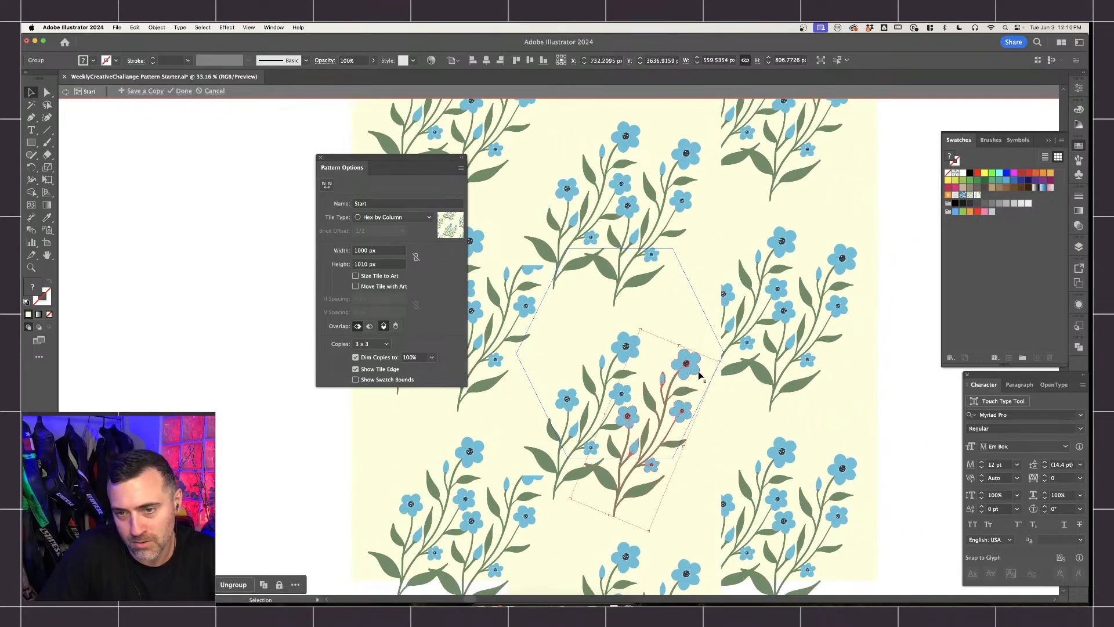
Shift the copied blue branch slightly away from the original and rotate it counterclockwise so it stands nearly upright.
{"action": "scroll", "coordinate": [700, 376], "scroll_direction": "up", "scroll_amount": 3}
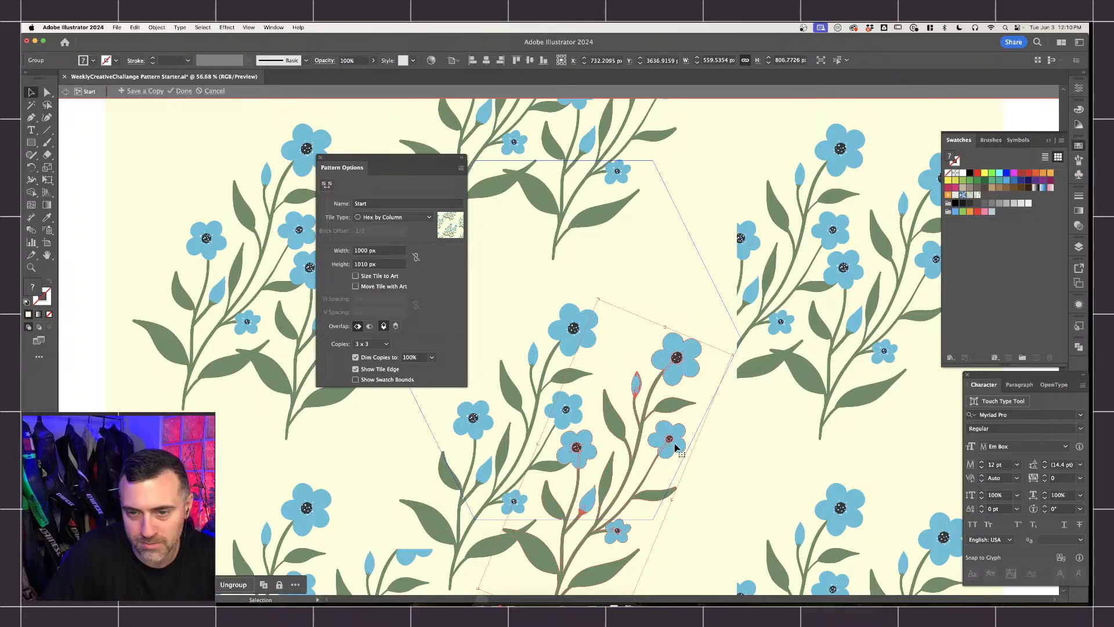
{"action": "left_click", "coordinate": [709, 478]}
{"action": "left_click", "coordinate": [680, 447]}
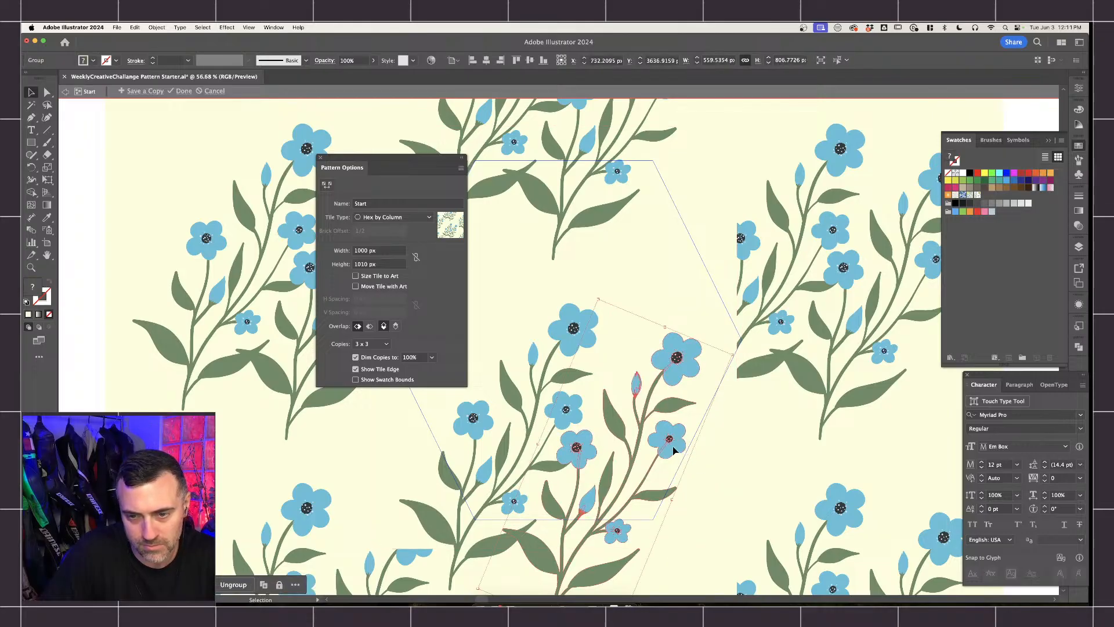
{"action": "left_click_drag", "start_coordinate": [674, 453], "coordinate": [683, 455]}
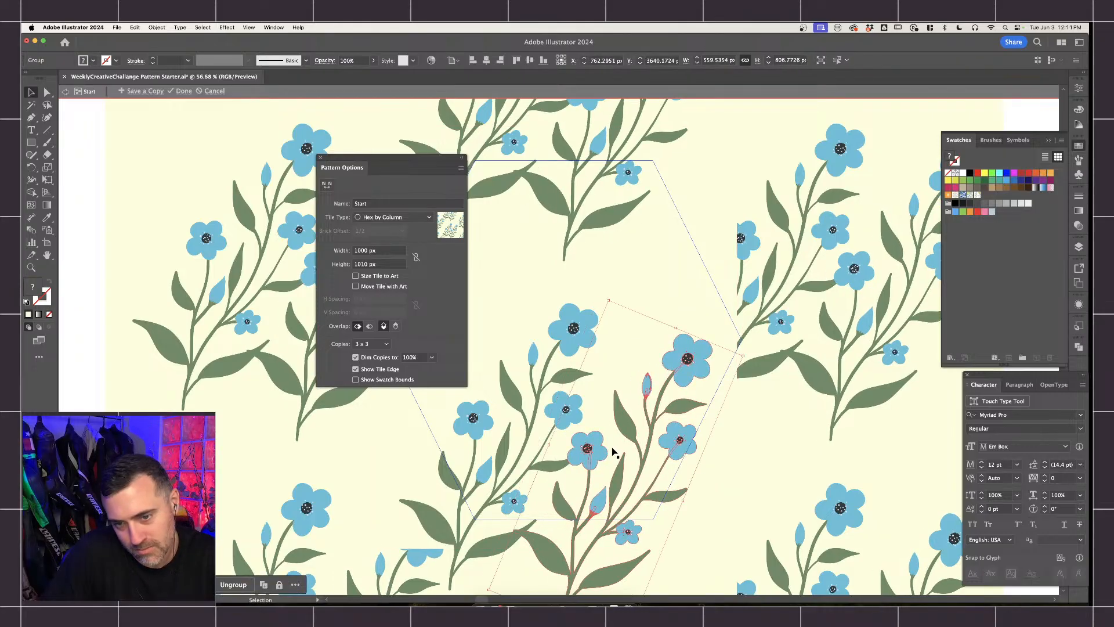
{"action": "scroll", "coordinate": [616, 482], "scroll_direction": "down", "scroll_amount": 5}
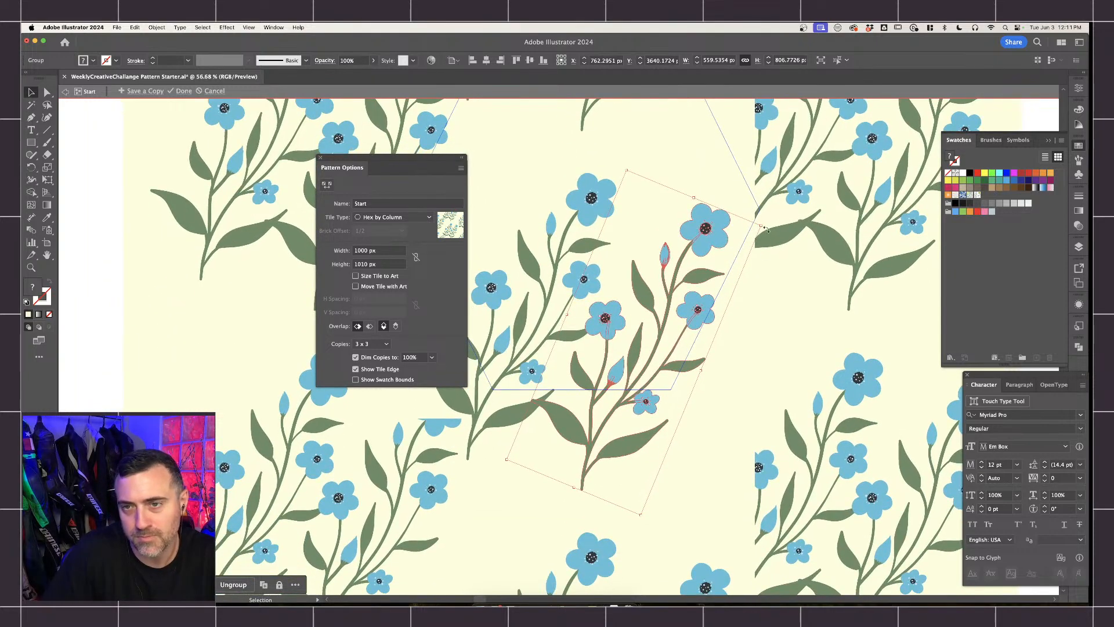
{"action": "left_click_drag", "start_coordinate": [745, 194], "coordinate": [673, 162]}
Ungroup the copied blue branch into its separate parts.
{"action": "key", "text": "a"}
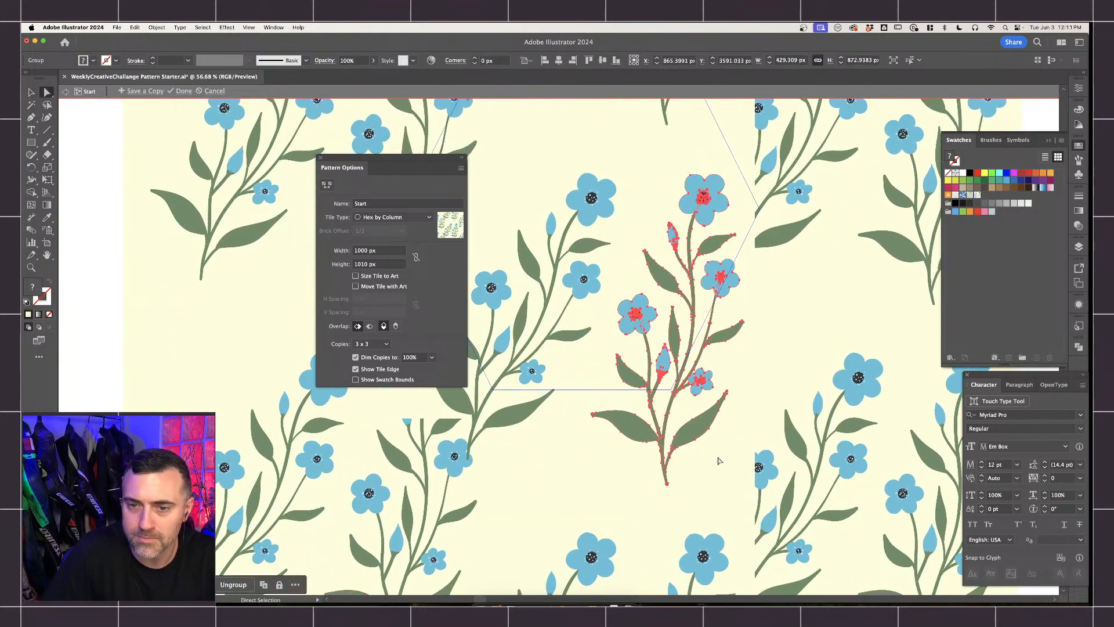
{"action": "left_click_drag", "start_coordinate": [594, 278], "coordinate": [592, 276]}
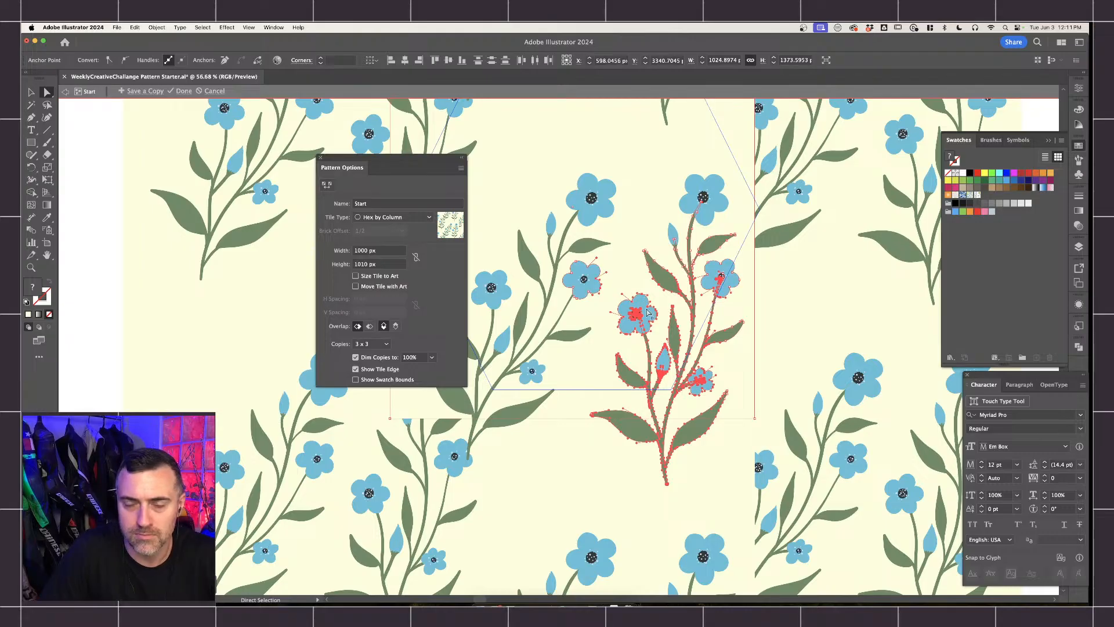
{"action": "key", "text": "v"}
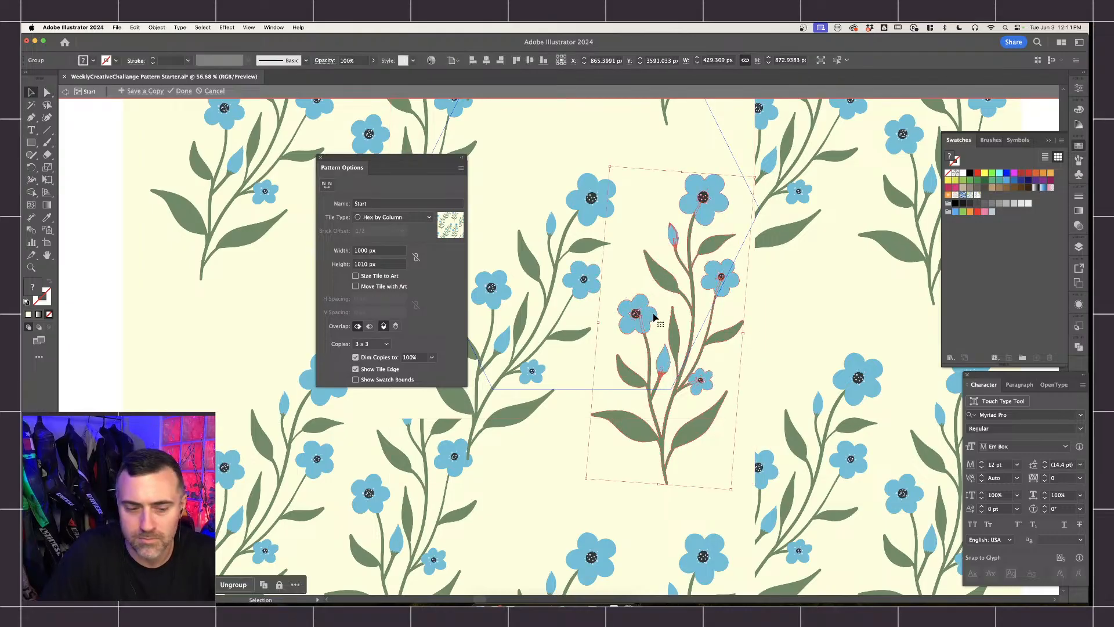
{"action": "key", "text": "super+shift+g"}
Try to move the copied branch's left blossom off its stem and into the empty space above.
{"action": "left_click", "coordinate": [663, 303]}
{"action": "left_click", "coordinate": [650, 321]}
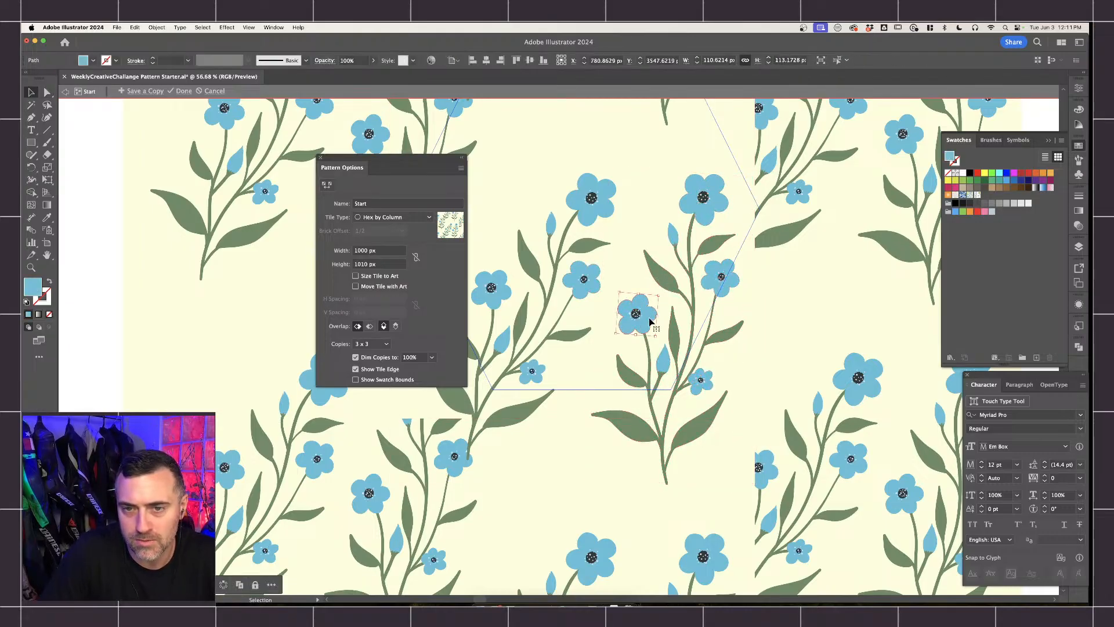
{"action": "left_click_drag", "start_coordinate": [634, 314], "coordinate": [633, 172]}
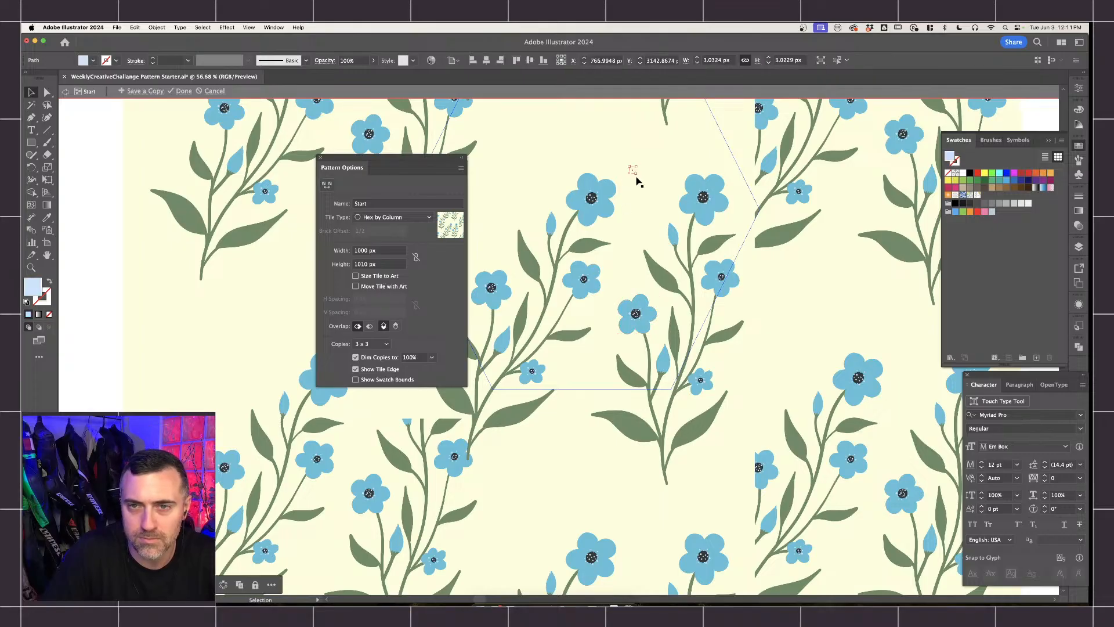
{"action": "left_click", "coordinate": [654, 319]}
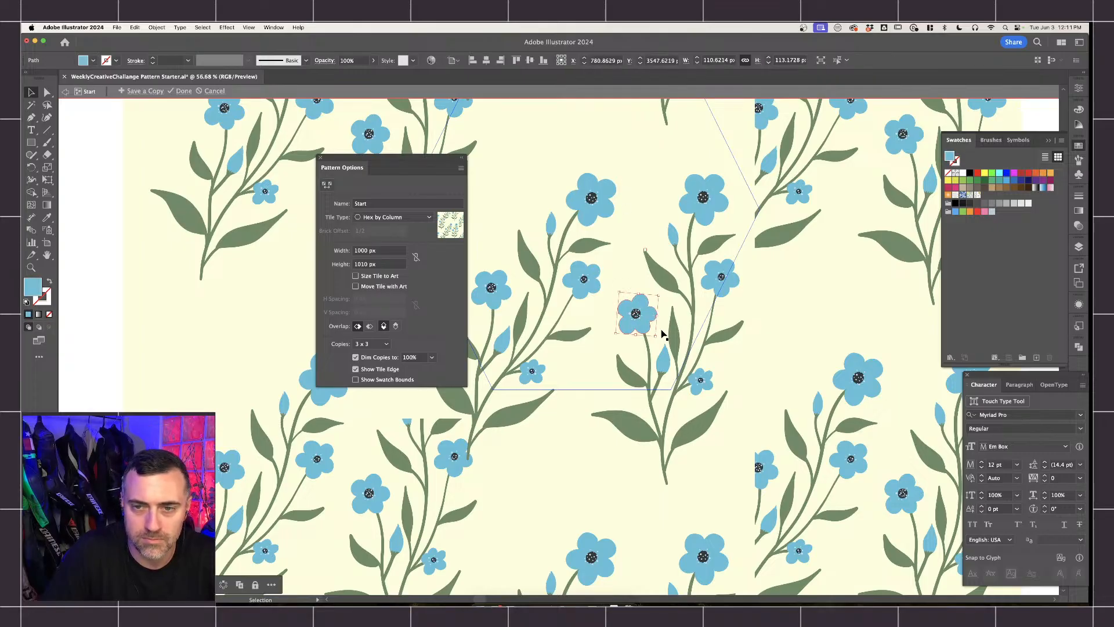
{"action": "left_click", "coordinate": [660, 329]}
{"action": "left_click", "coordinate": [638, 313]}
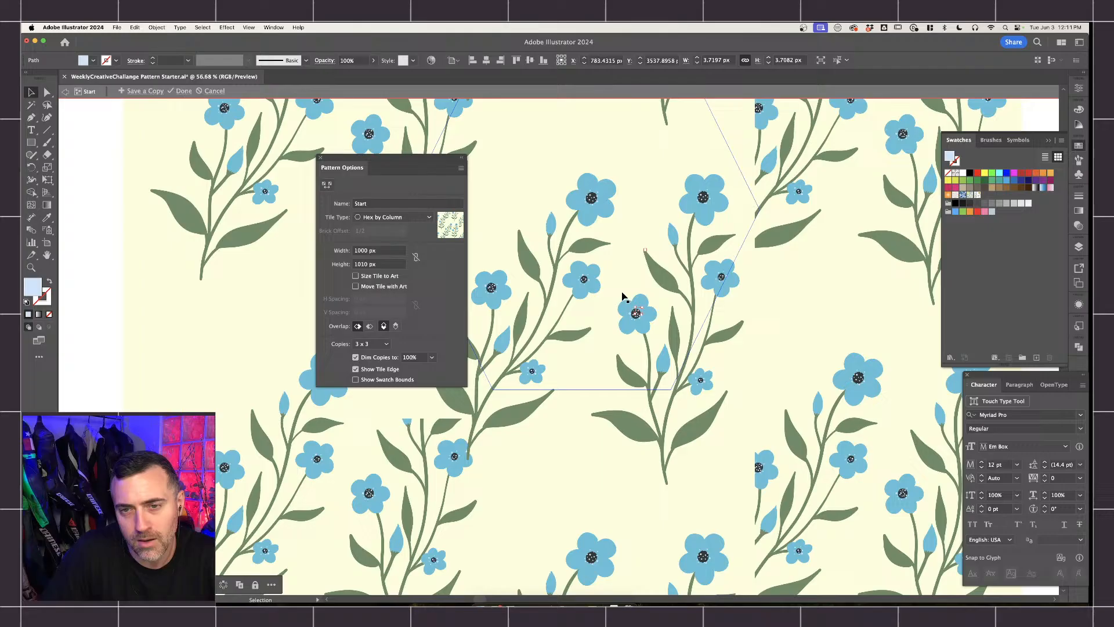
{"action": "left_click", "coordinate": [742, 354]}
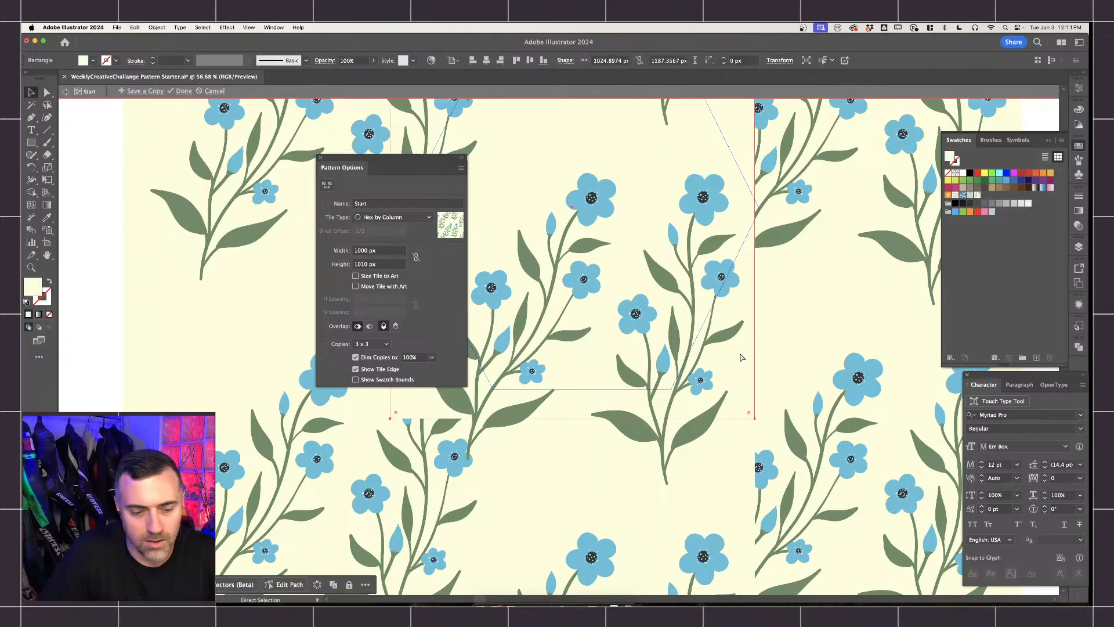
Select the left blossom's petals together with its dotted center and move it between the two large top blossoms.
{"action": "left_click", "coordinate": [653, 336]}
{"action": "key", "text": "a"}
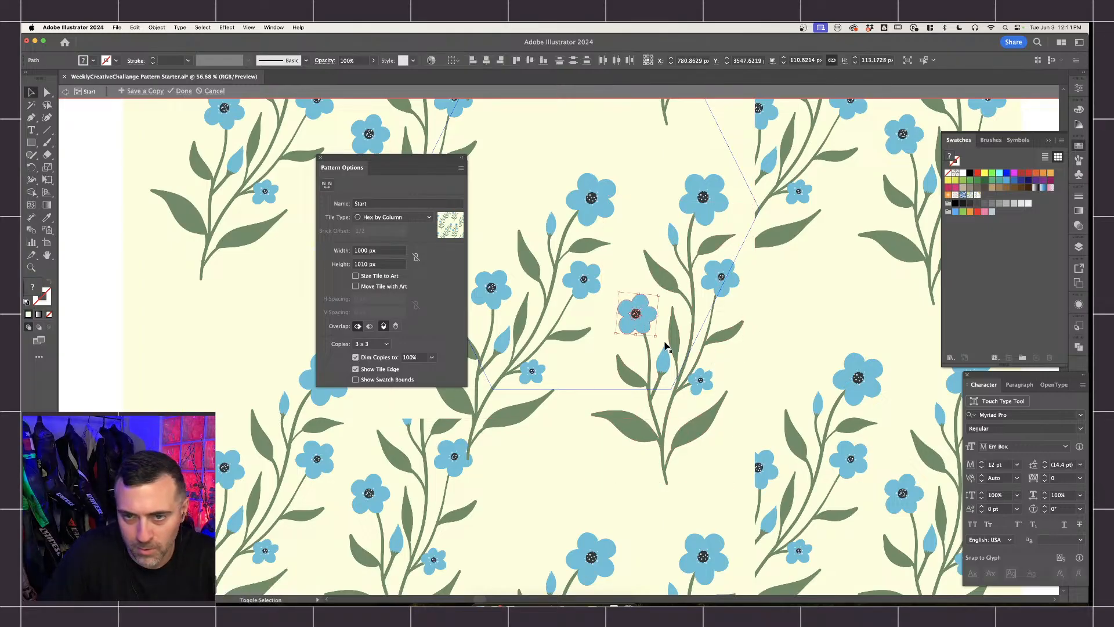
{"action": "left_click", "coordinate": [656, 333]}
{"action": "key", "text": "v"}
{"action": "left_click_drag", "start_coordinate": [654, 332], "coordinate": [664, 184]}
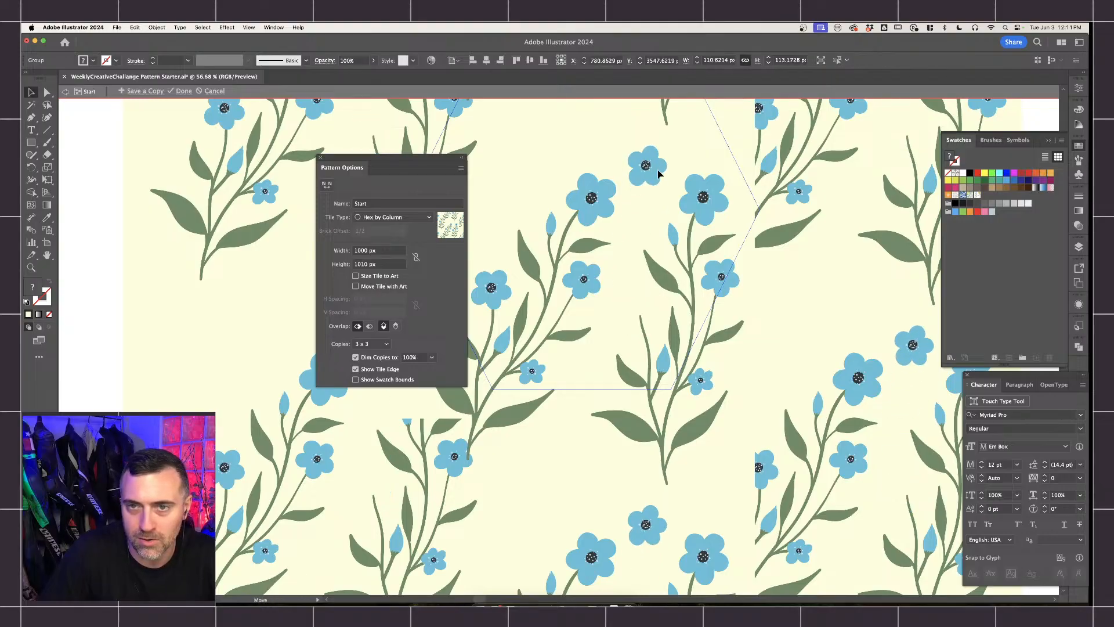
Try to select the copied branch's lower bud with its green base and move it off the stem.
{"action": "left_click", "coordinate": [655, 371]}
{"action": "left_click", "coordinate": [665, 363]}
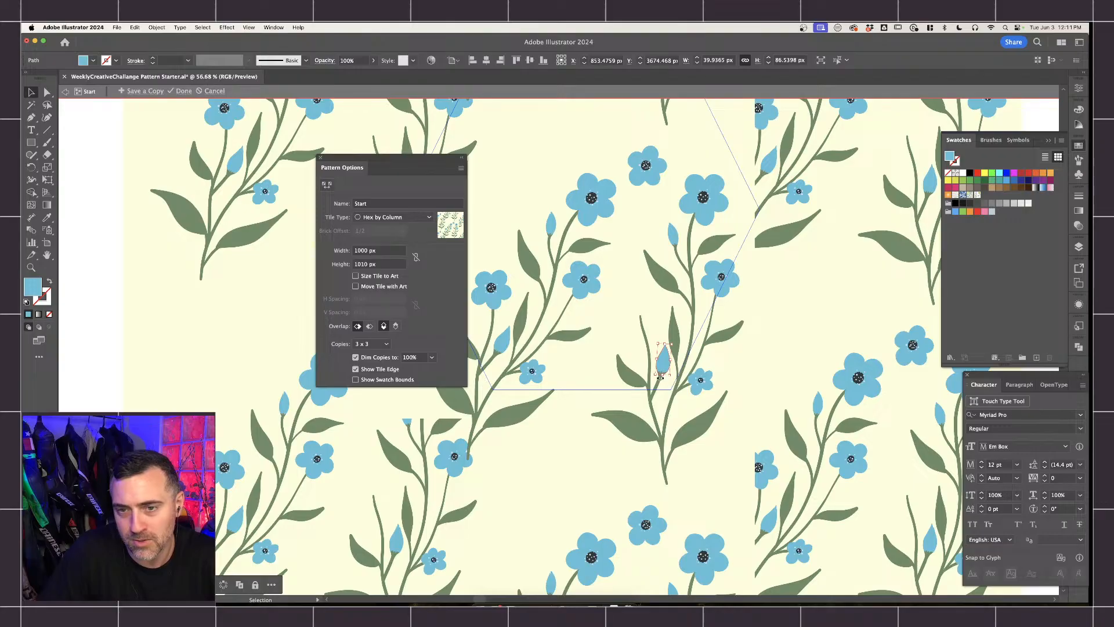
{"action": "scroll", "coordinate": [660, 376], "scroll_direction": "up", "scroll_amount": 5}
{"action": "left_click", "coordinate": [660, 376], "text": "shift"}
{"action": "left_click", "coordinate": [682, 392]}
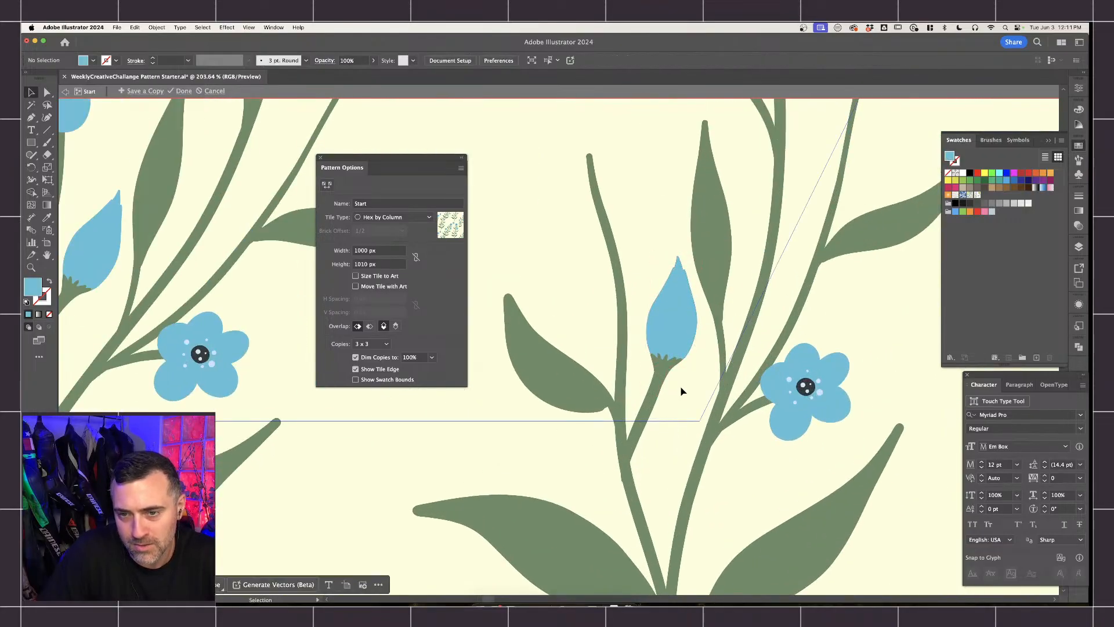
{"action": "left_click", "coordinate": [664, 331]}
{"action": "key", "text": "a"}
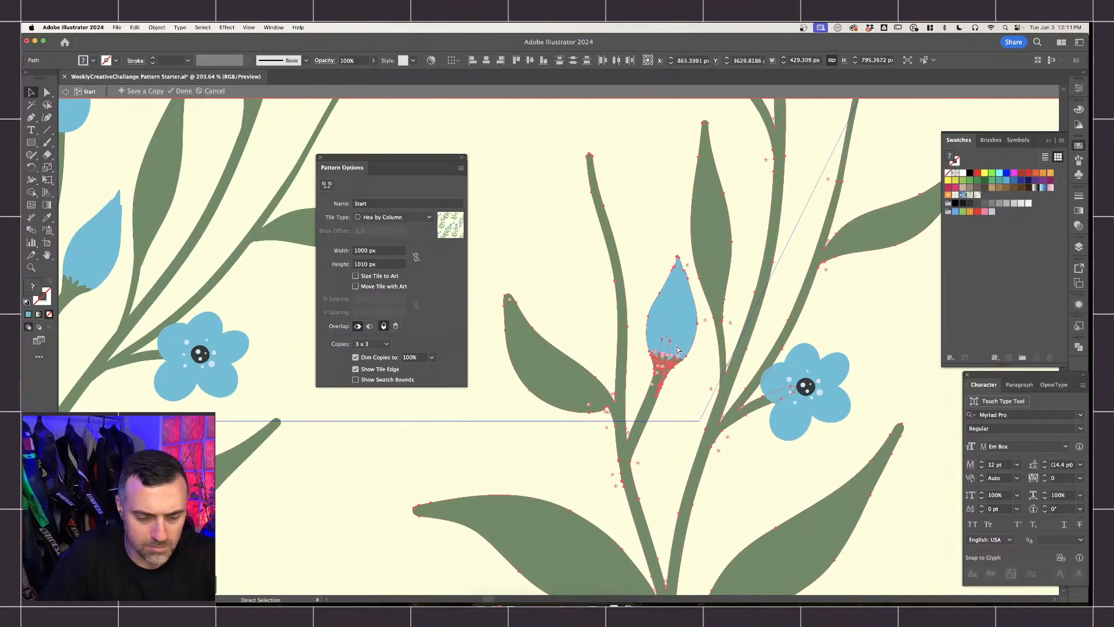
{"action": "key", "text": "v"}
{"action": "left_click", "coordinate": [678, 350]}
{"action": "key", "text": "super+shift+g"}
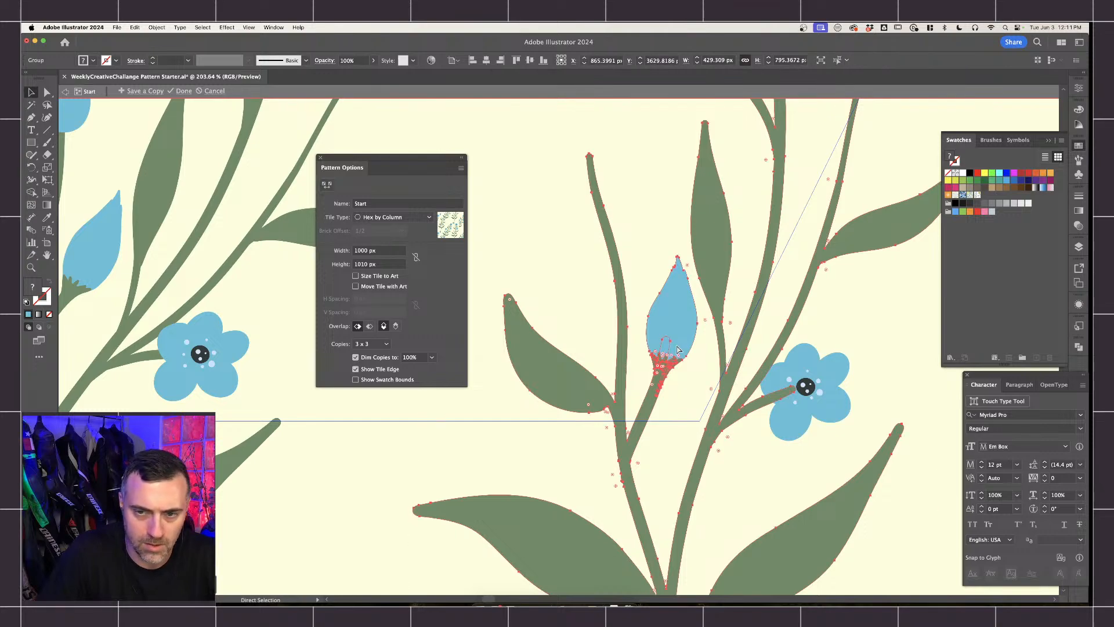
{"action": "left_click_drag", "start_coordinate": [679, 348], "coordinate": [682, 286]}
{"action": "key", "text": "super+z"}
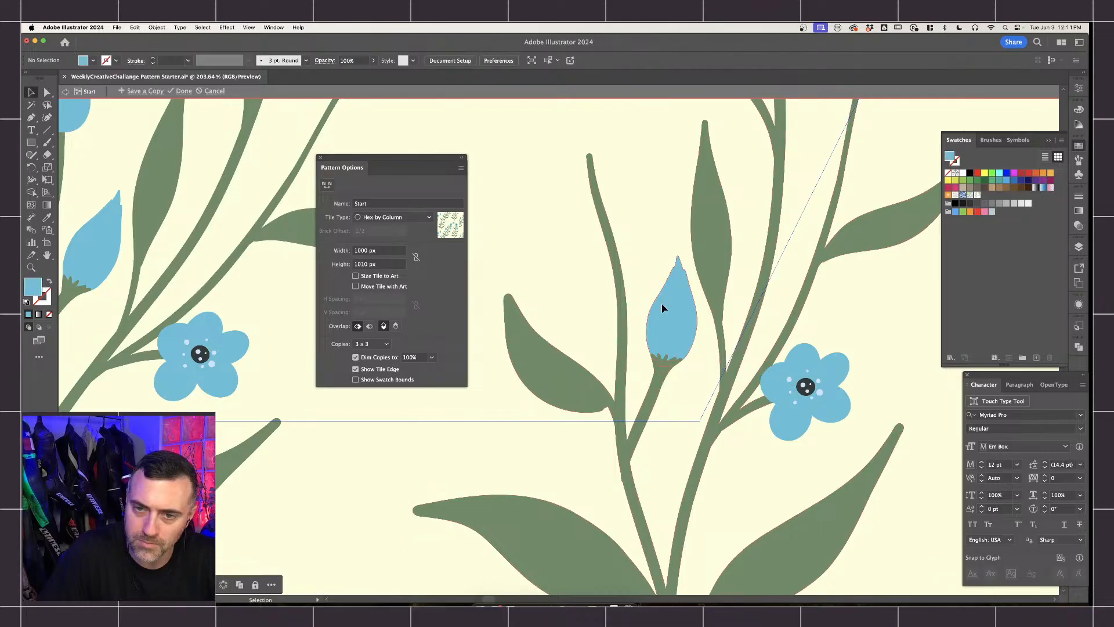
Select the lower blue bud with its green base pieces and move it up into the gap between the branches.
{"action": "left_click", "coordinate": [665, 366]}
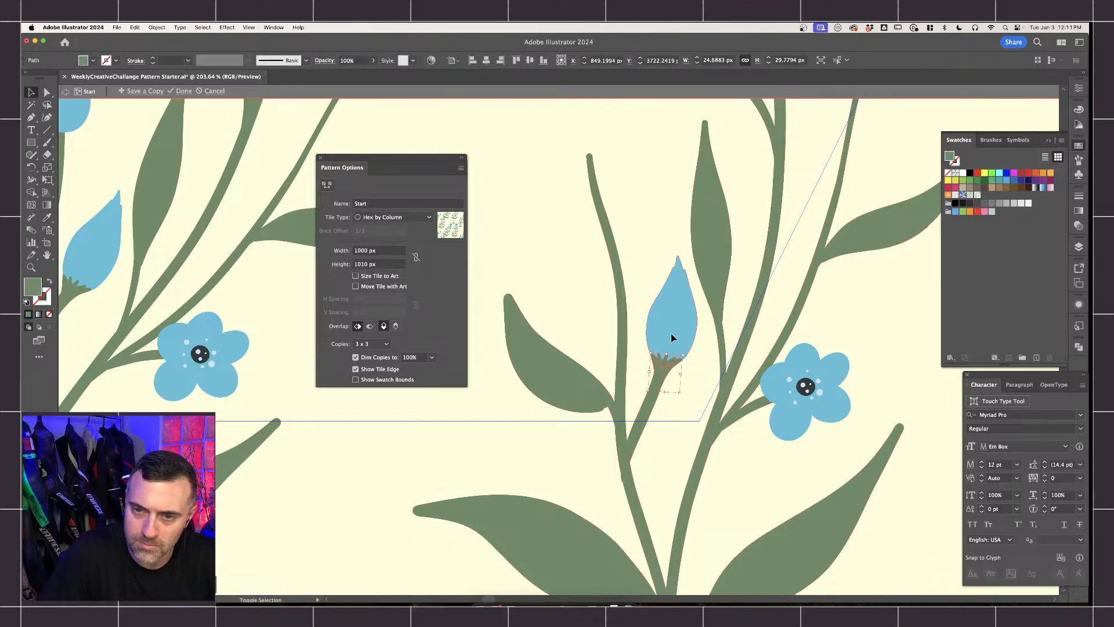
{"action": "left_click", "coordinate": [660, 382], "text": "shift"}
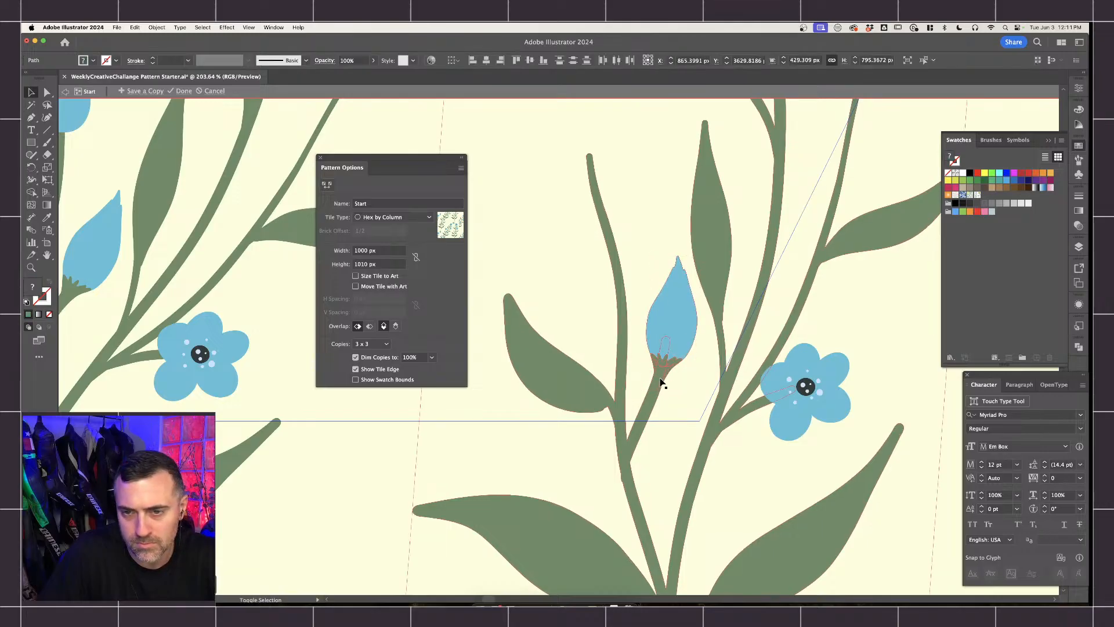
{"action": "left_click", "coordinate": [667, 364], "text": "shift"}
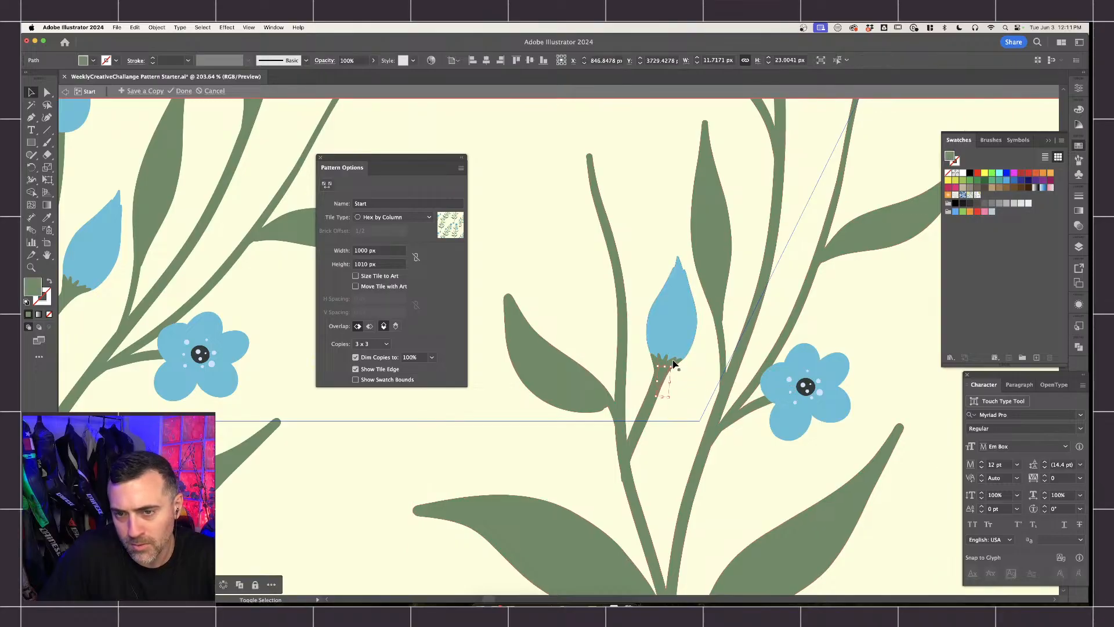
{"action": "left_click", "coordinate": [688, 352], "text": "shift"}
{"action": "key", "text": "a"}
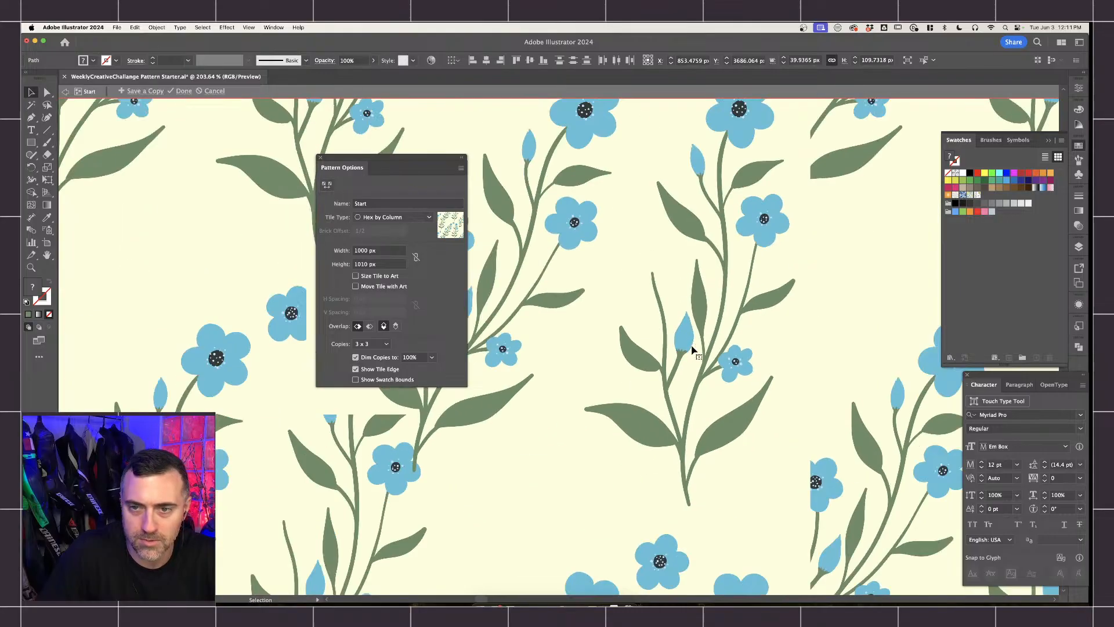
{"action": "scroll", "coordinate": [685, 349], "scroll_direction": "down", "scroll_amount": 5}
{"action": "left_click_drag", "start_coordinate": [674, 275], "coordinate": [648, 234]}
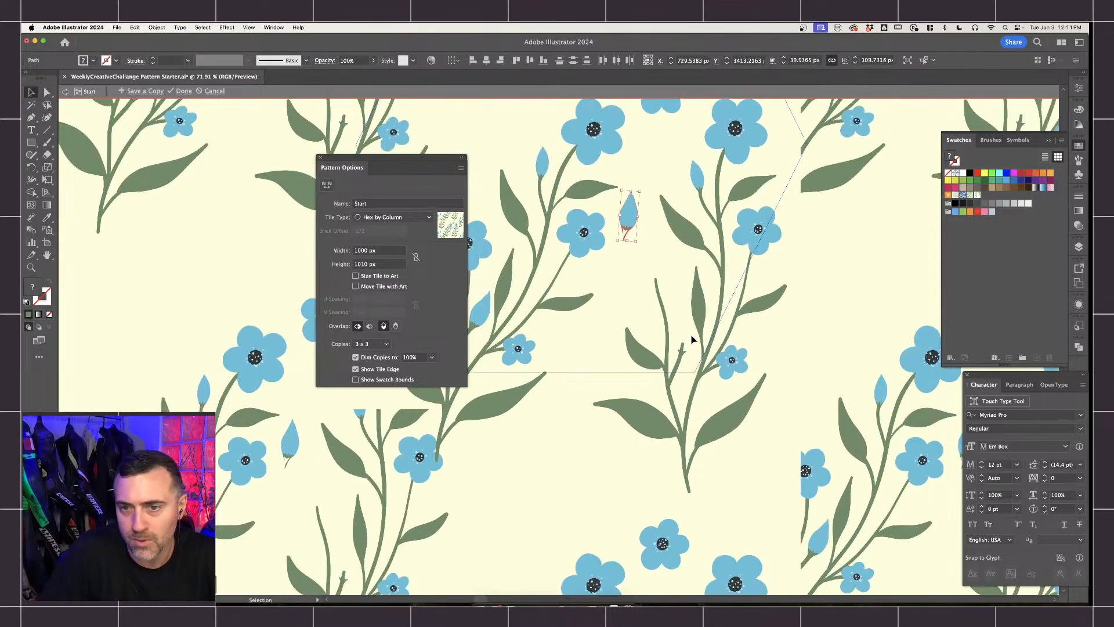
Move the green base pieces left on the stem up to the relocated bud's base.
{"action": "left_click", "coordinate": [685, 351]}
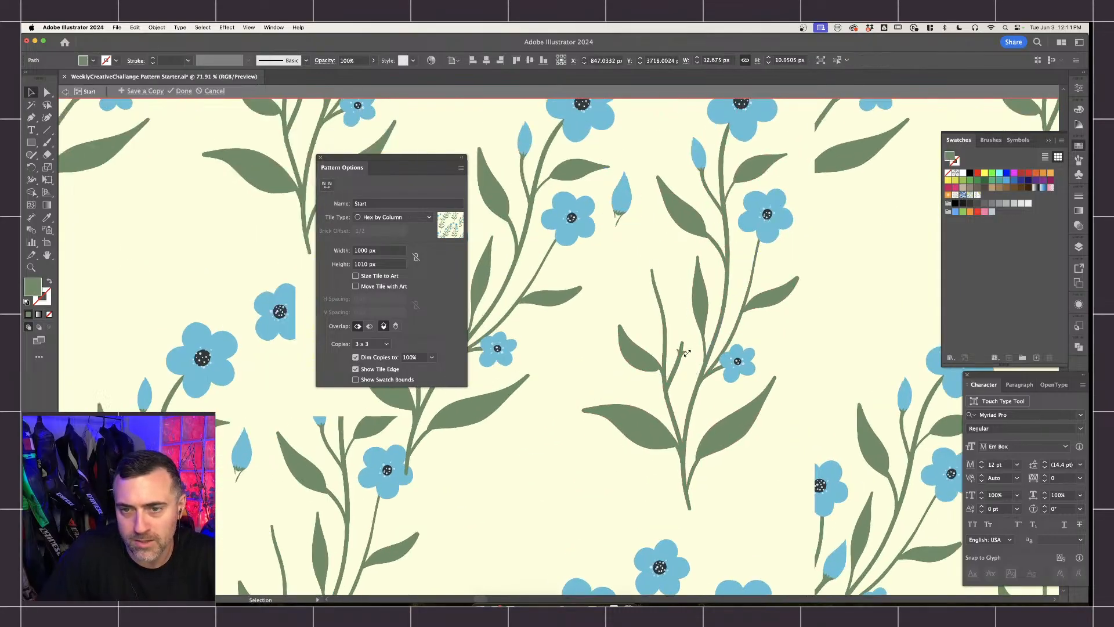
{"action": "scroll", "coordinate": [687, 352], "scroll_direction": "up", "scroll_amount": 4}
{"action": "scroll", "coordinate": [671, 349], "scroll_direction": "up", "scroll_amount": 4}
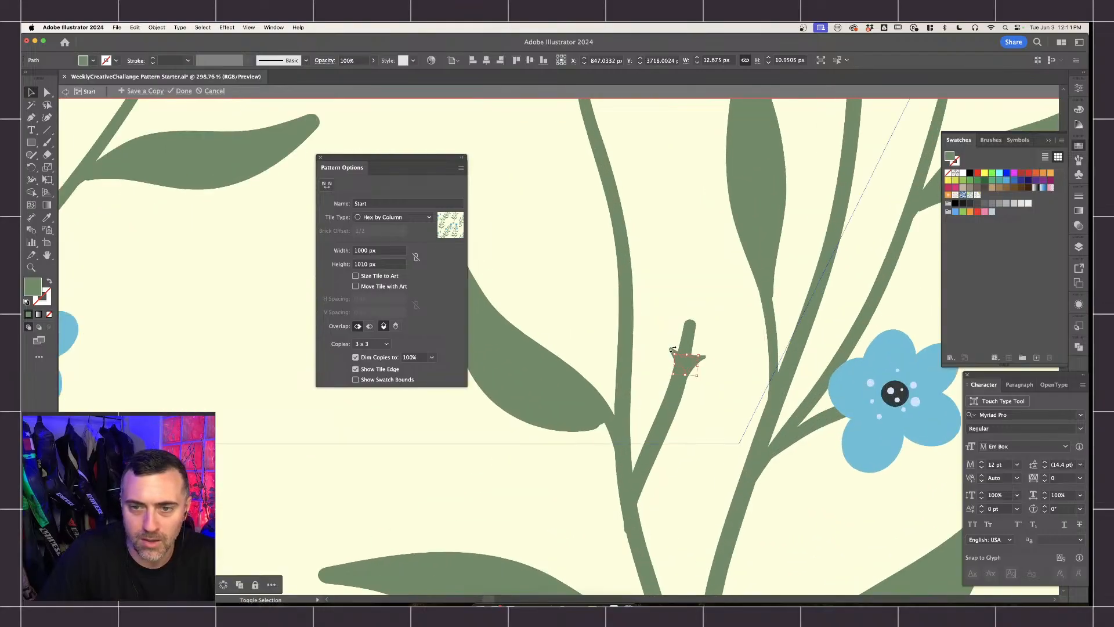
{"action": "left_click", "coordinate": [684, 350]}
{"action": "left_click_drag", "start_coordinate": [691, 357], "coordinate": [580, 200]}
{"action": "scroll", "coordinate": [580, 201], "scroll_direction": "down", "scroll_amount": 6}
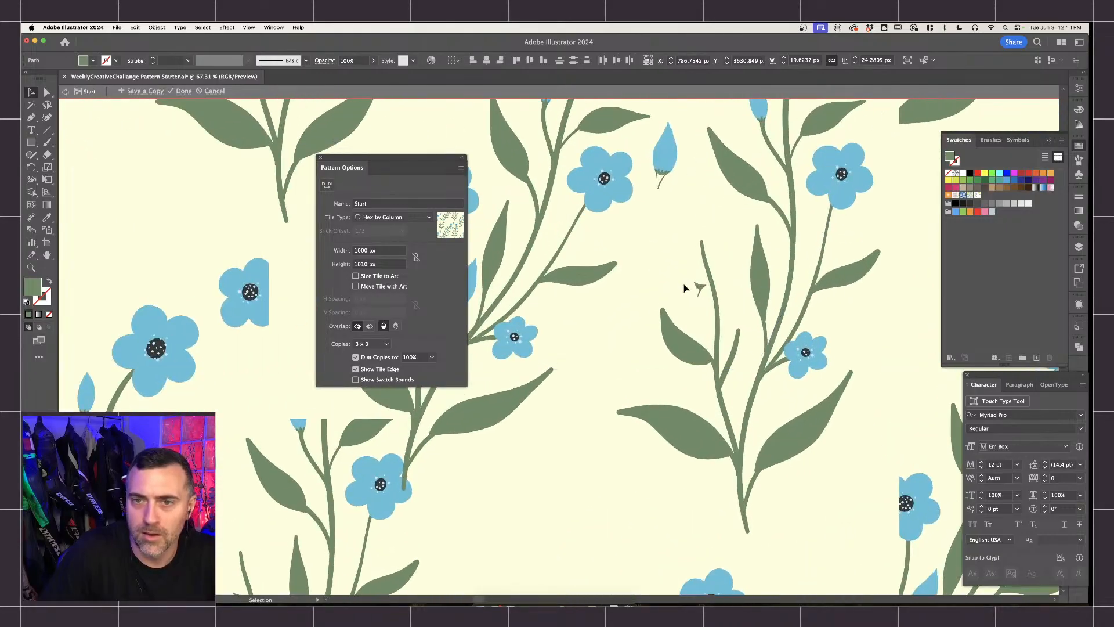
{"action": "left_click_drag", "start_coordinate": [700, 290], "coordinate": [629, 145]}
Draw a closed green shape with the Pen tool to fill the gap in the relocated bud's base and short stem.
{"action": "scroll", "coordinate": [666, 174], "scroll_direction": "up", "scroll_amount": 8}
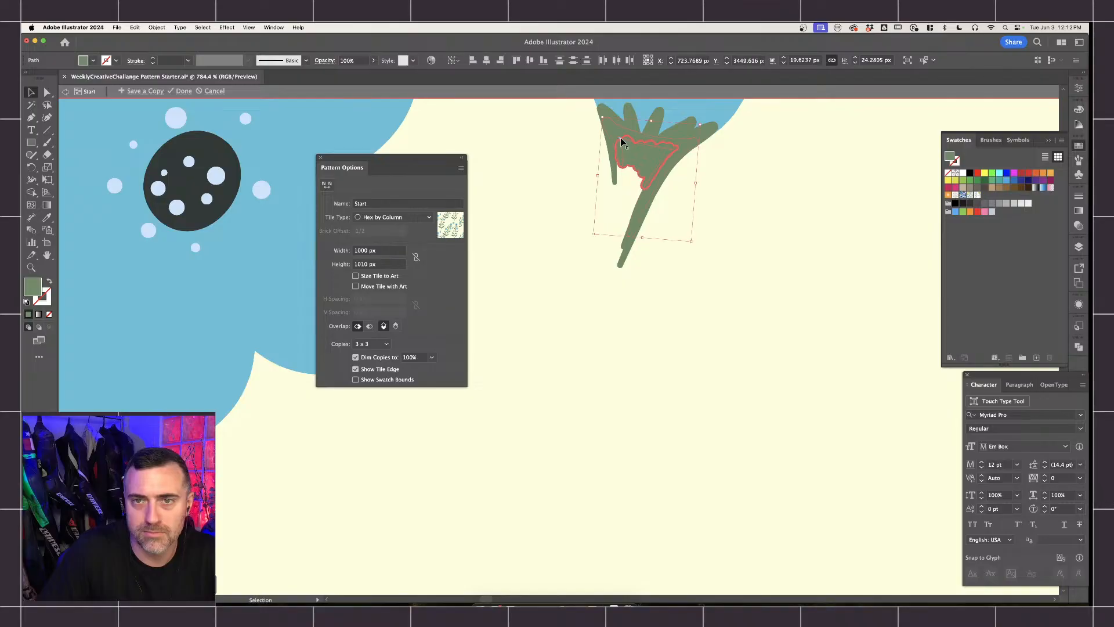
{"action": "key", "text": "p"}
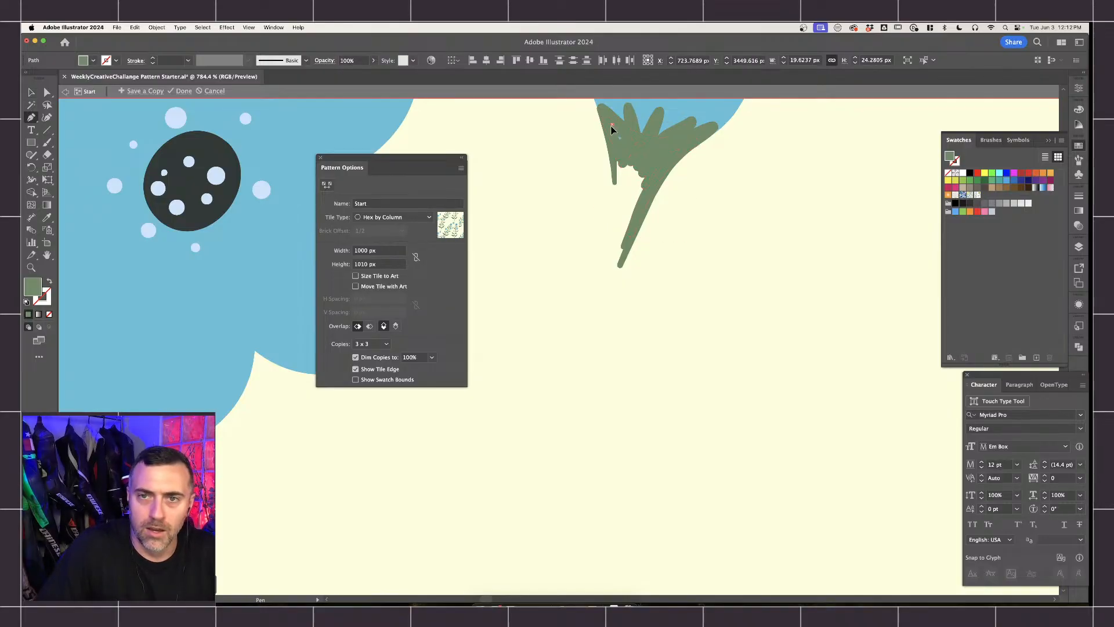
{"action": "left_click", "coordinate": [612, 125]}
{"action": "left_click", "coordinate": [614, 201]}
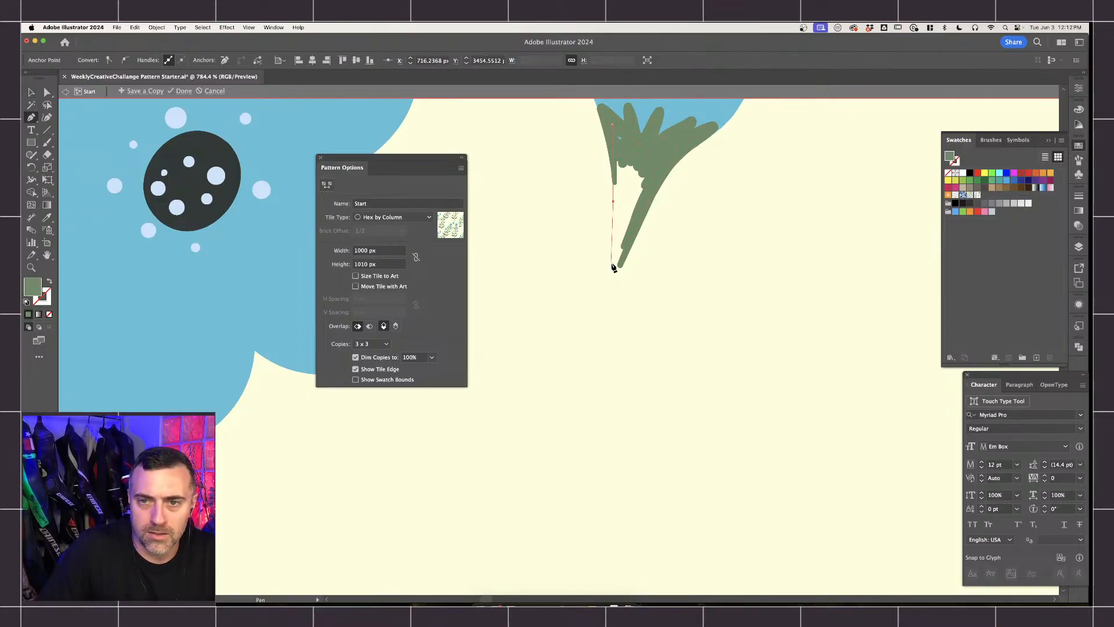
{"action": "left_click", "coordinate": [620, 268]}
{"action": "left_click", "coordinate": [656, 165]}
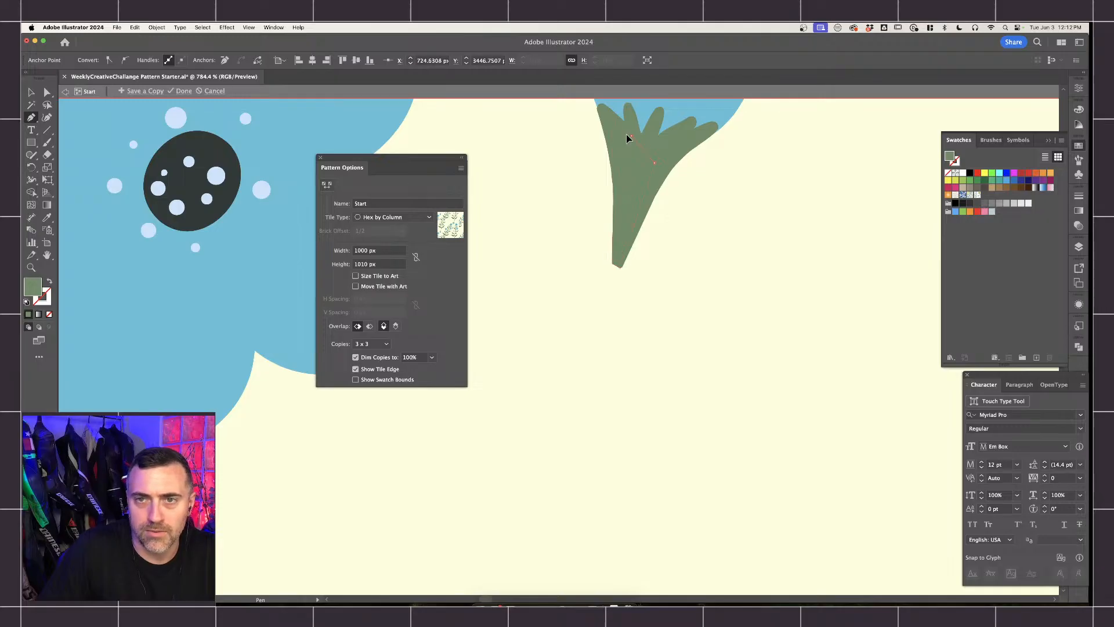
{"action": "left_click", "coordinate": [612, 126]}
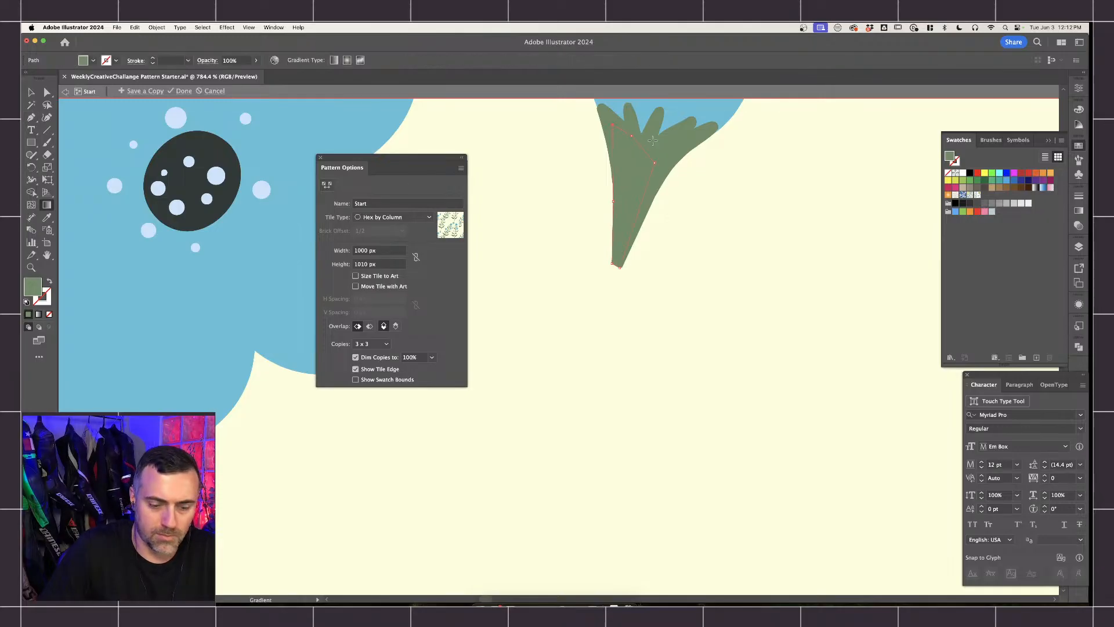
Delete the second branch's green stems and leaves together with the leftover bud pieces beside it.
{"action": "key", "text": "v"}
{"action": "scroll", "coordinate": [713, 224], "scroll_direction": "down", "scroll_amount": 15}
{"action": "left_click", "coordinate": [763, 284]}
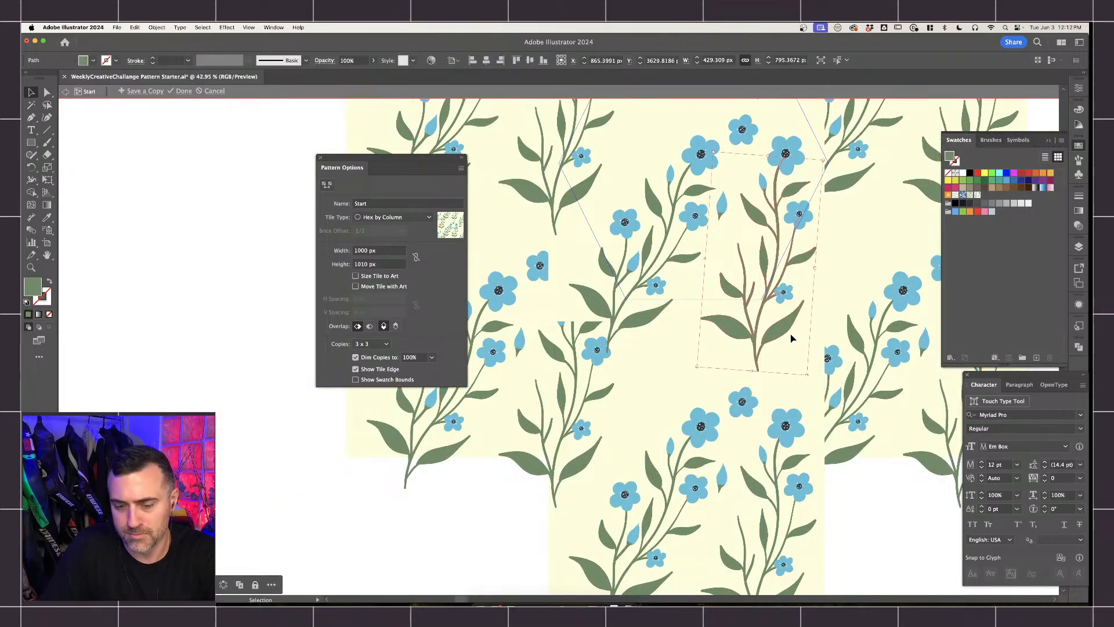
{"action": "key", "text": "Delete"}
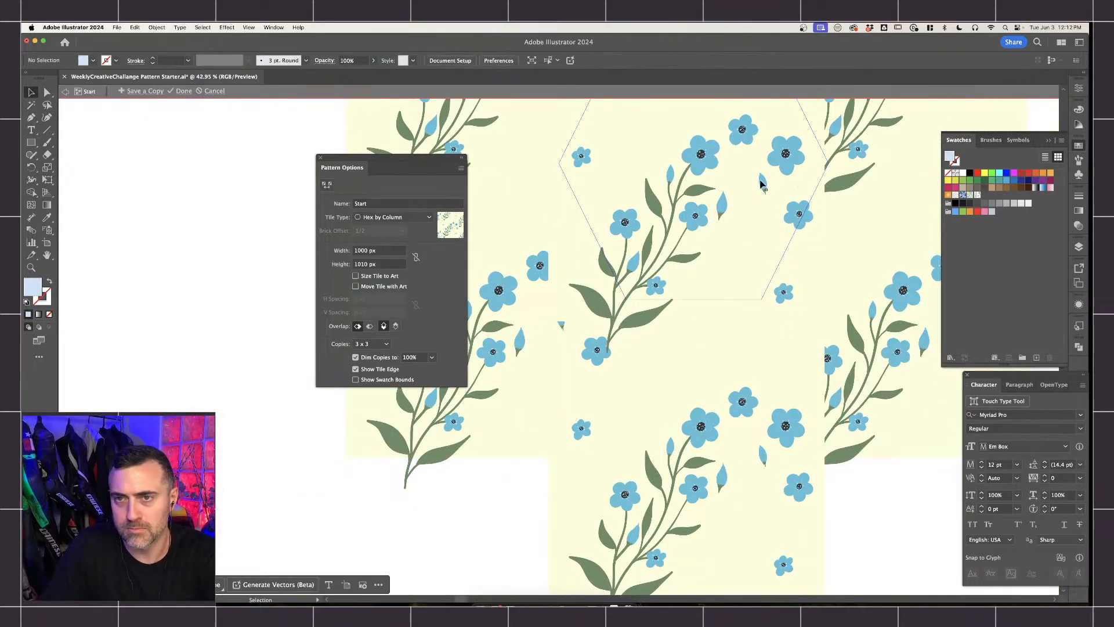
{"action": "left_click", "coordinate": [761, 184]}
{"action": "key", "text": "Delete"}
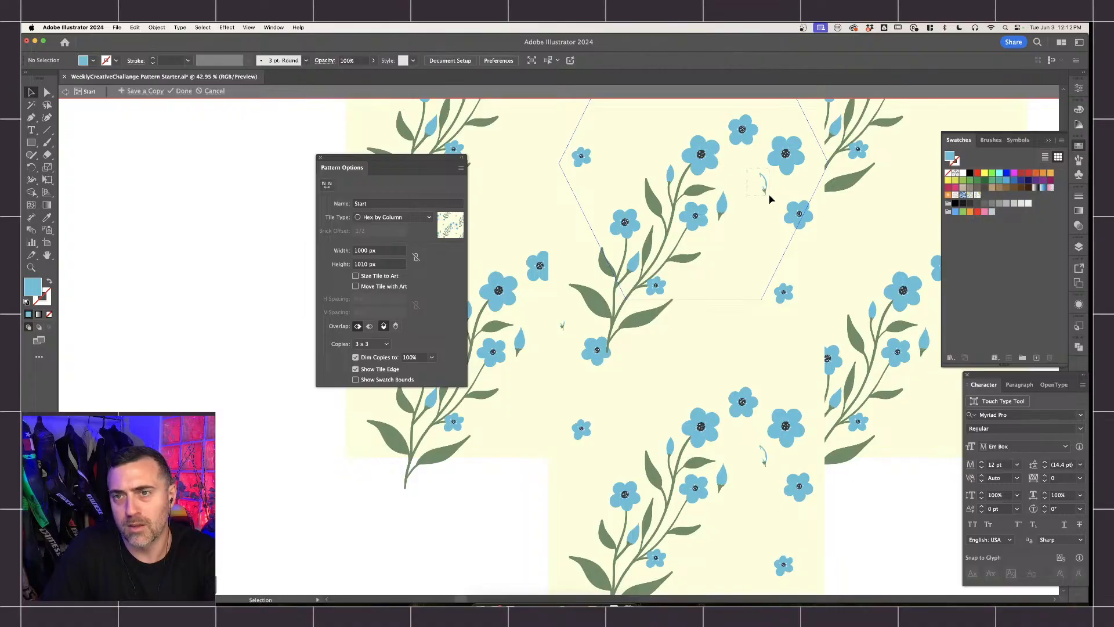
{"action": "left_click", "coordinate": [765, 190]}
{"action": "key", "text": "Delete"}
Move the medium blossom in beside the remaining branch and place a sideways copy of the loose bud in the upper-left gap.
{"action": "left_click_drag", "start_coordinate": [798, 213], "coordinate": [640, 153]}
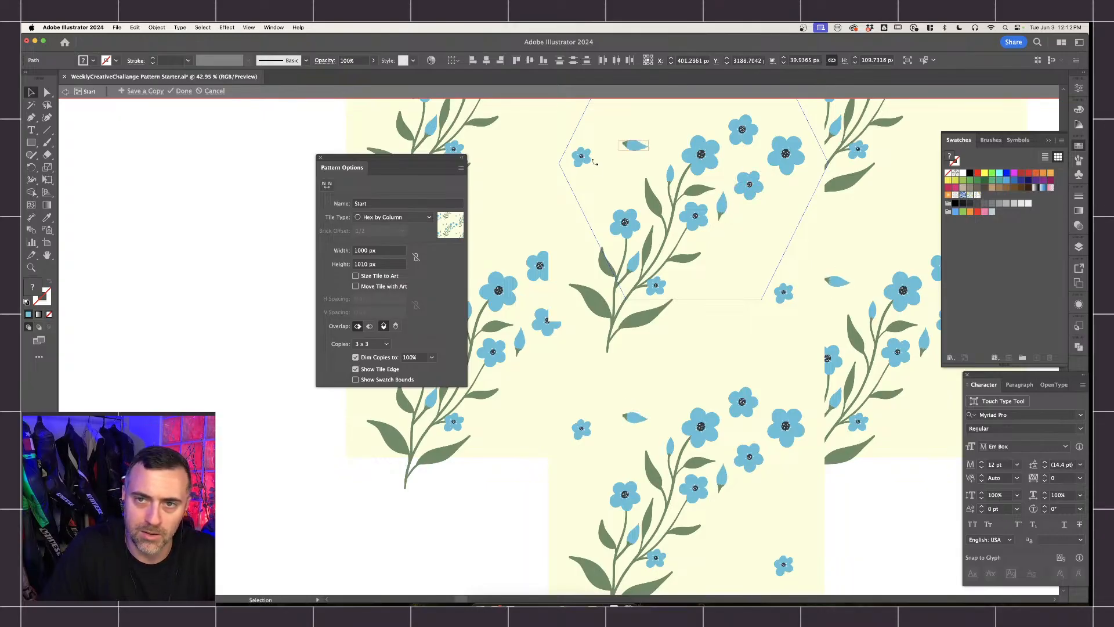
{"action": "scroll", "coordinate": [663, 218], "scroll_direction": "down", "scroll_amount": 3}
Duplicate the remaining branch, turn the copy upside down and place it above the loose blossoms at the tile's upper edge.
{"action": "left_click", "coordinate": [670, 224]}
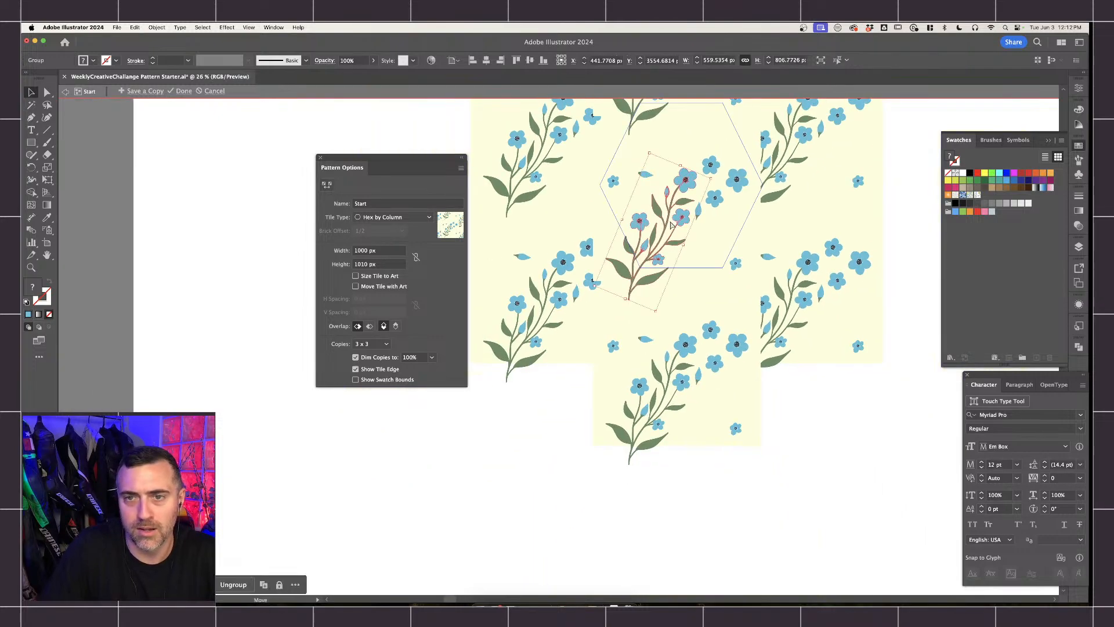
{"action": "left_click_drag", "start_coordinate": [670, 225], "coordinate": [738, 225]}
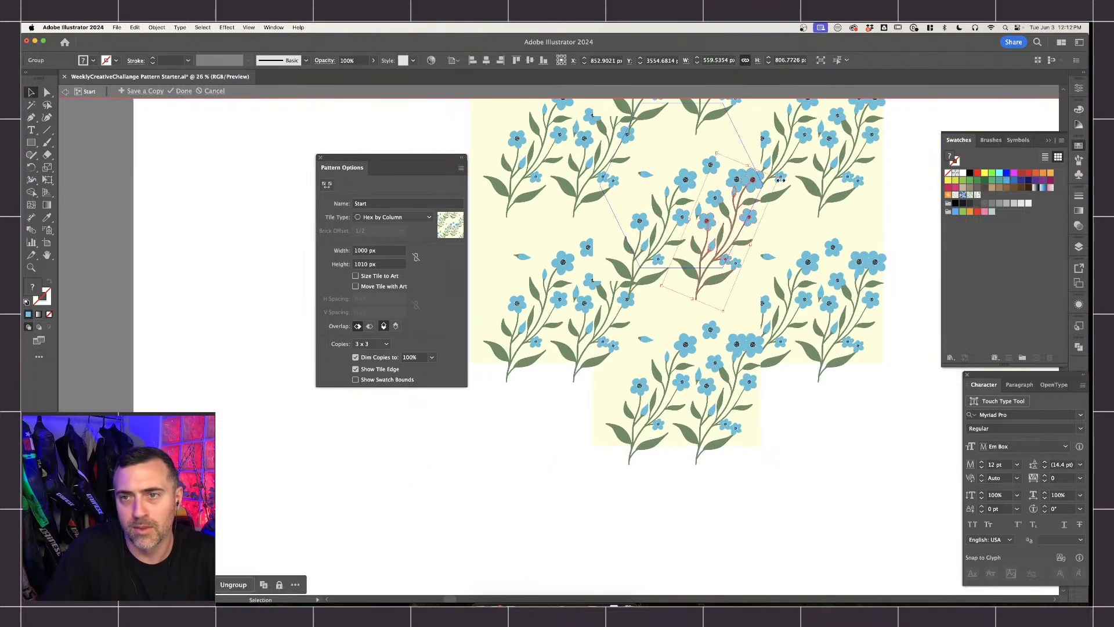
{"action": "left_click_drag", "start_coordinate": [782, 180], "coordinate": [752, 248], "text": "shift"}
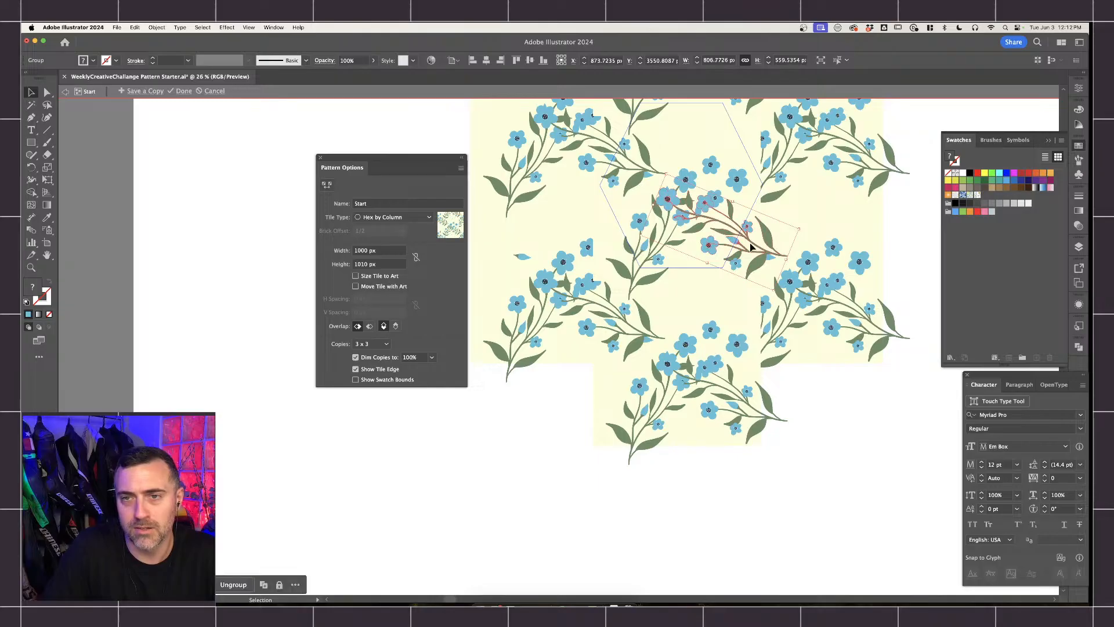
{"action": "scroll", "coordinate": [738, 312], "scroll_direction": "down", "scroll_amount": 3}
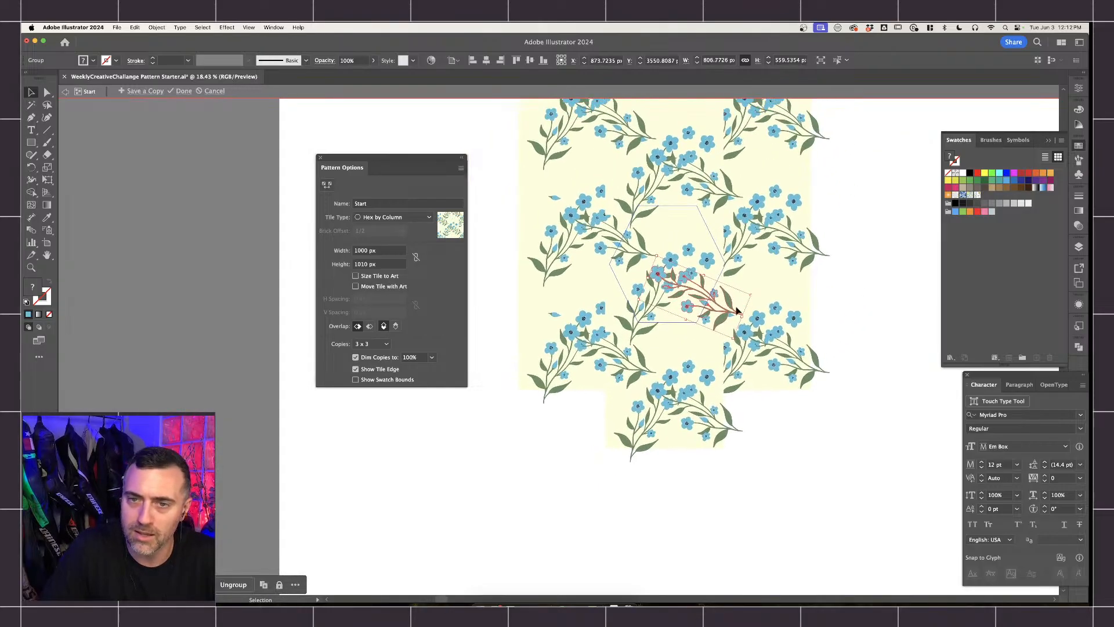
{"action": "left_click_drag", "start_coordinate": [743, 314], "coordinate": [703, 176]}
{"action": "left_click_drag", "start_coordinate": [710, 228], "coordinate": [698, 189]}
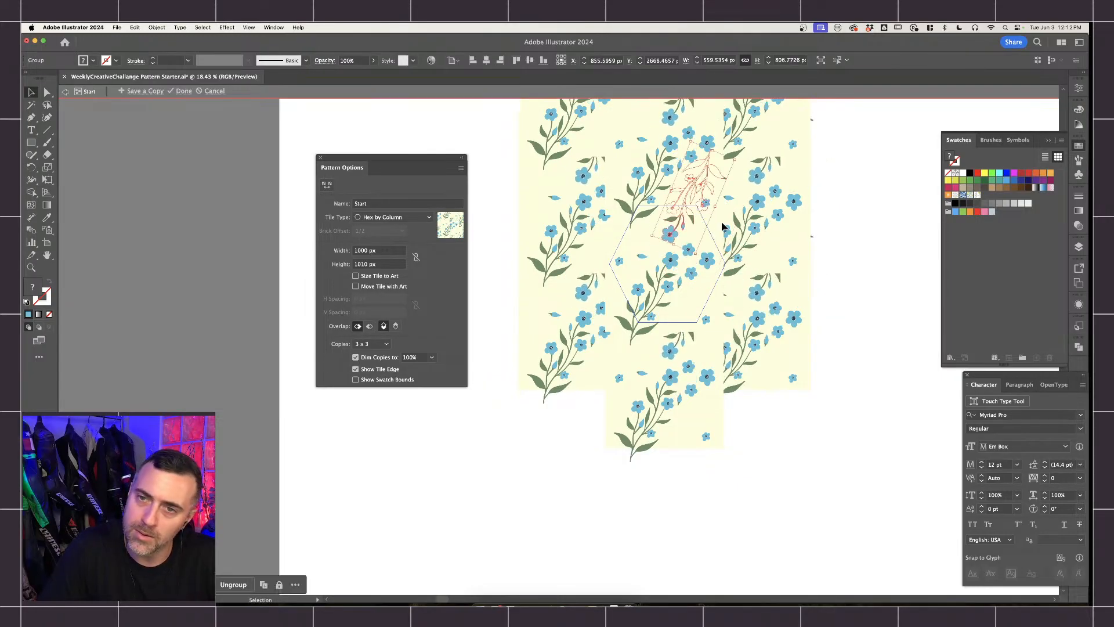
{"action": "scroll", "coordinate": [706, 272], "scroll_direction": "down", "scroll_amount": 2}
Select the pale cream background rectangle behind the florals and delete it.
{"action": "left_click", "coordinate": [718, 308]}
{"action": "scroll", "coordinate": [700, 237], "scroll_direction": "up", "scroll_amount": 3}
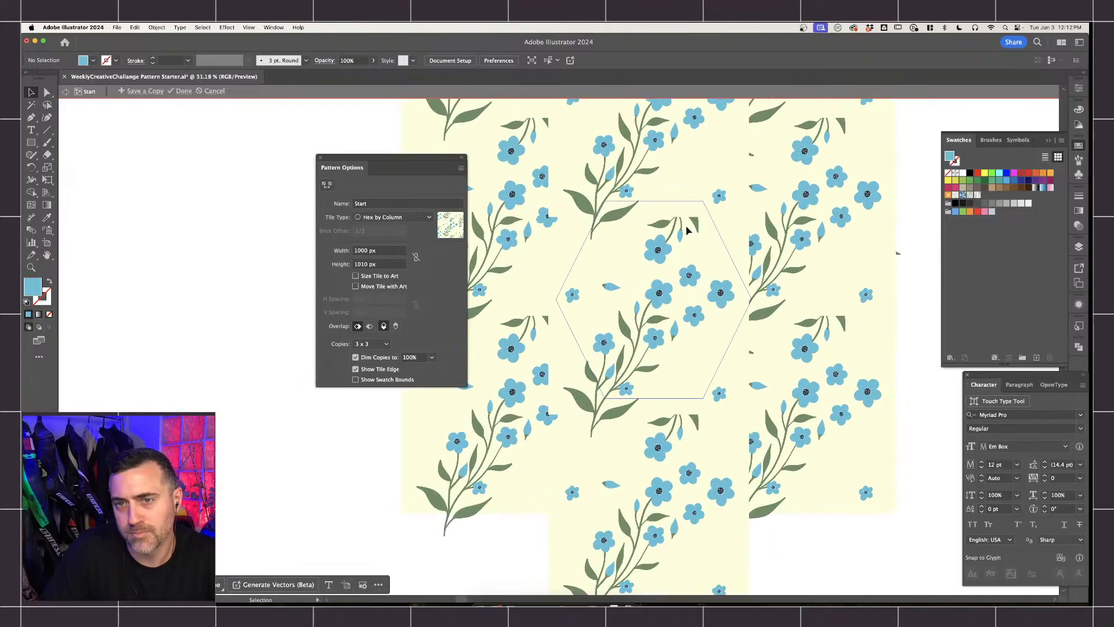
{"action": "left_click", "coordinate": [671, 233]}
{"action": "left_click", "coordinate": [768, 273]}
{"action": "left_click", "coordinate": [741, 331]}
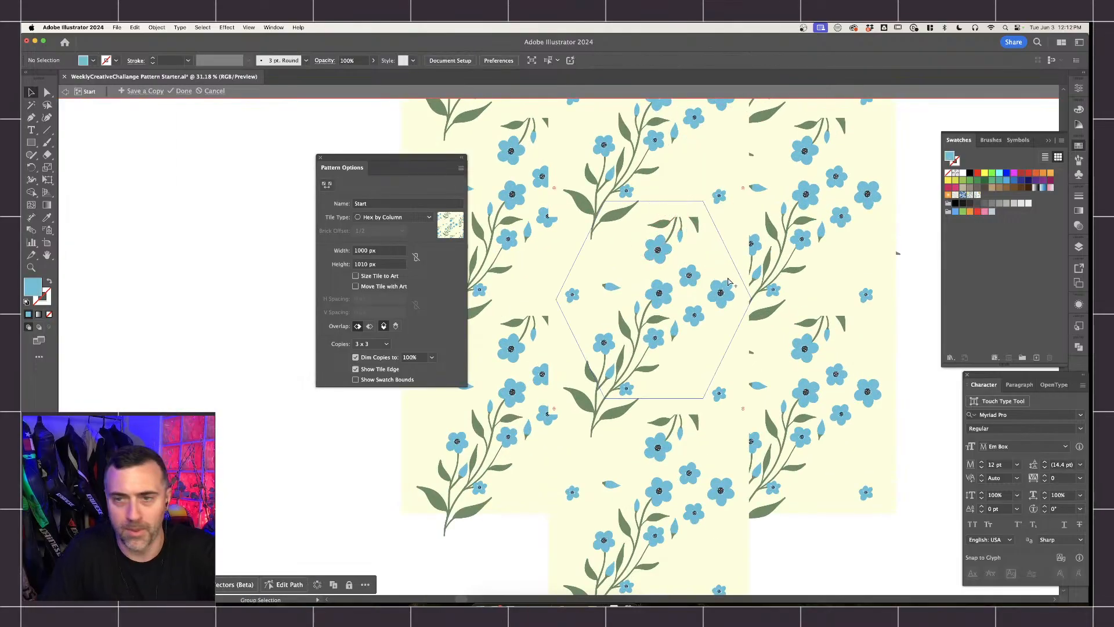
{"action": "left_click", "coordinate": [906, 336]}
{"action": "left_click", "coordinate": [722, 351]}
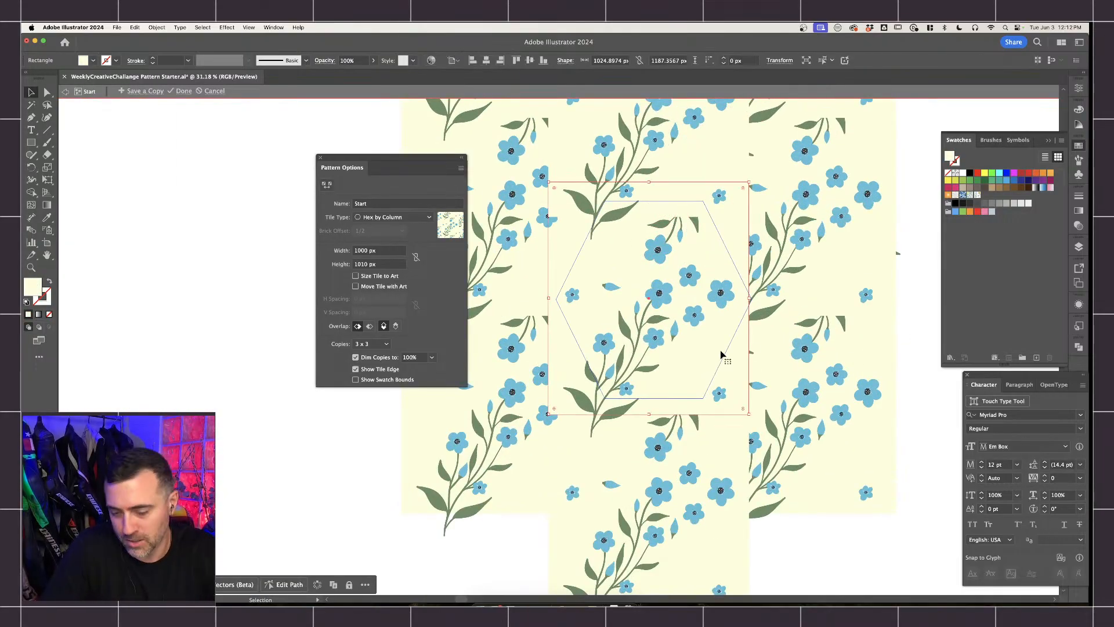
{"action": "key", "text": "Delete"}
Group the sideways bud with its green base pieces, and do the same for the upright bud beside the branch.
{"action": "left_click", "coordinate": [660, 242]}
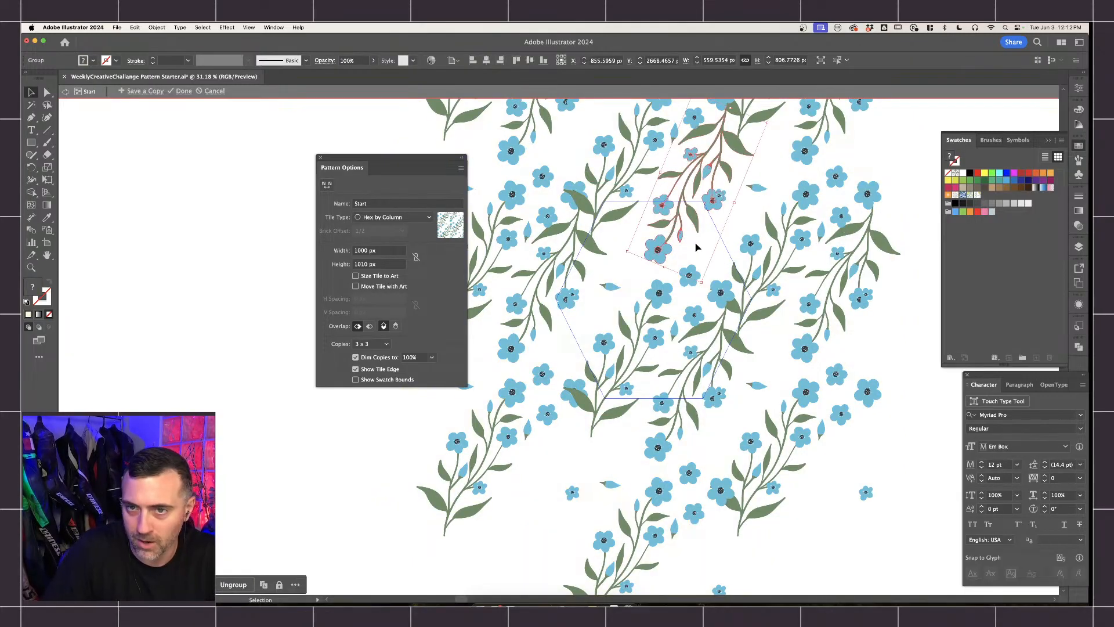
{"action": "scroll", "coordinate": [697, 238], "scroll_direction": "up", "scroll_amount": 3}
{"action": "left_click", "coordinate": [678, 301]}
{"action": "scroll", "coordinate": [678, 302], "scroll_direction": "down", "scroll_amount": 2}
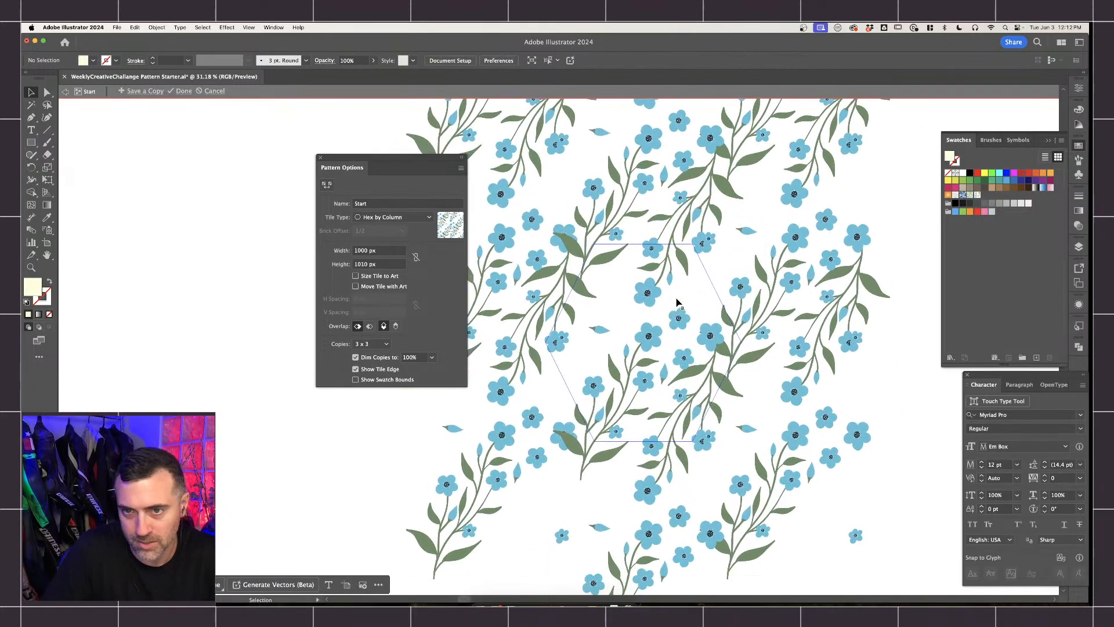
{"action": "left_click", "coordinate": [601, 331]}
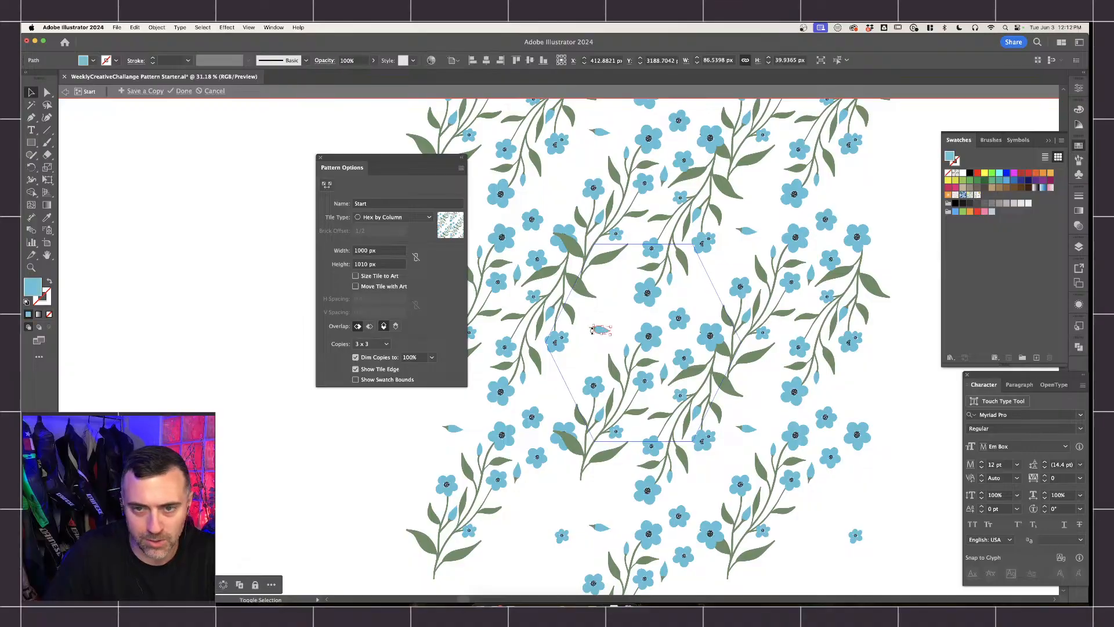
{"action": "scroll", "coordinate": [598, 328], "scroll_direction": "up", "scroll_amount": 2}
{"action": "left_click_drag", "start_coordinate": [611, 339], "coordinate": [613, 339]}
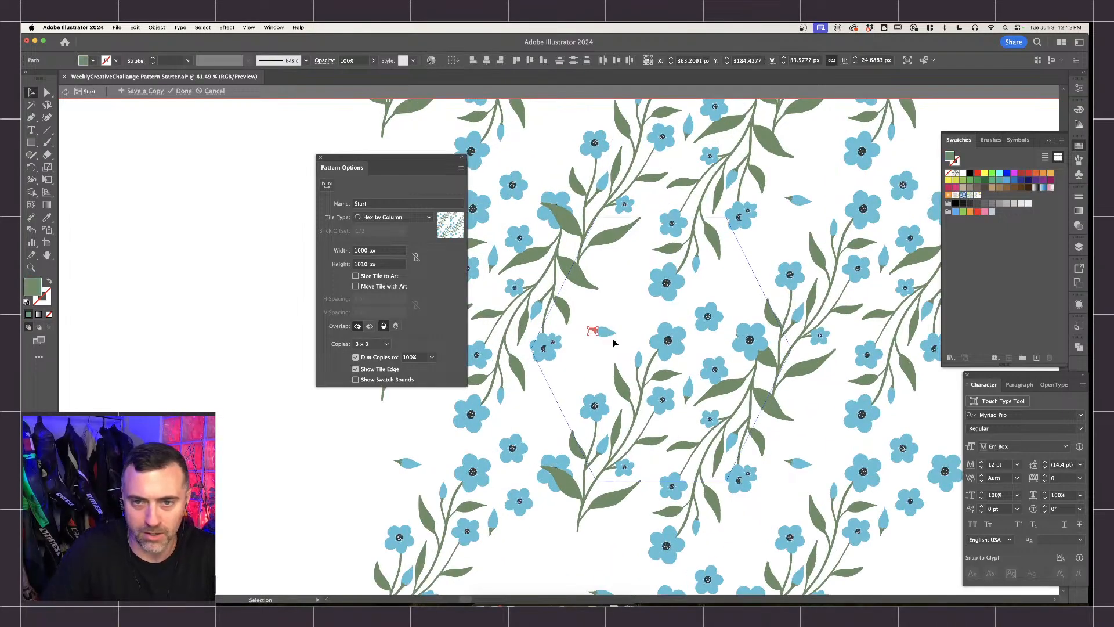
{"action": "left_click", "coordinate": [611, 338]}
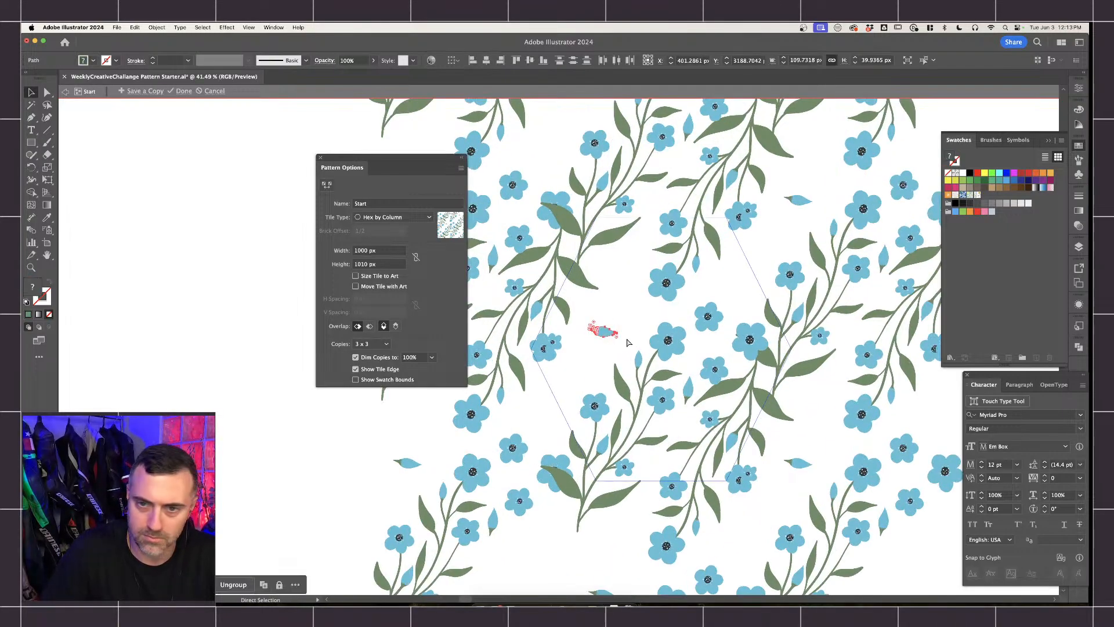
{"action": "left_click_drag", "start_coordinate": [605, 333], "coordinate": [692, 395]}
{"action": "left_click", "coordinate": [688, 376]}
{"action": "left_click", "coordinate": [695, 351]}
{"action": "scroll", "coordinate": [700, 227], "scroll_direction": "down", "scroll_amount": 2}
Move the upside-down branch down and left into the gap above the loose blossoms.
{"action": "left_click", "coordinate": [696, 253]}
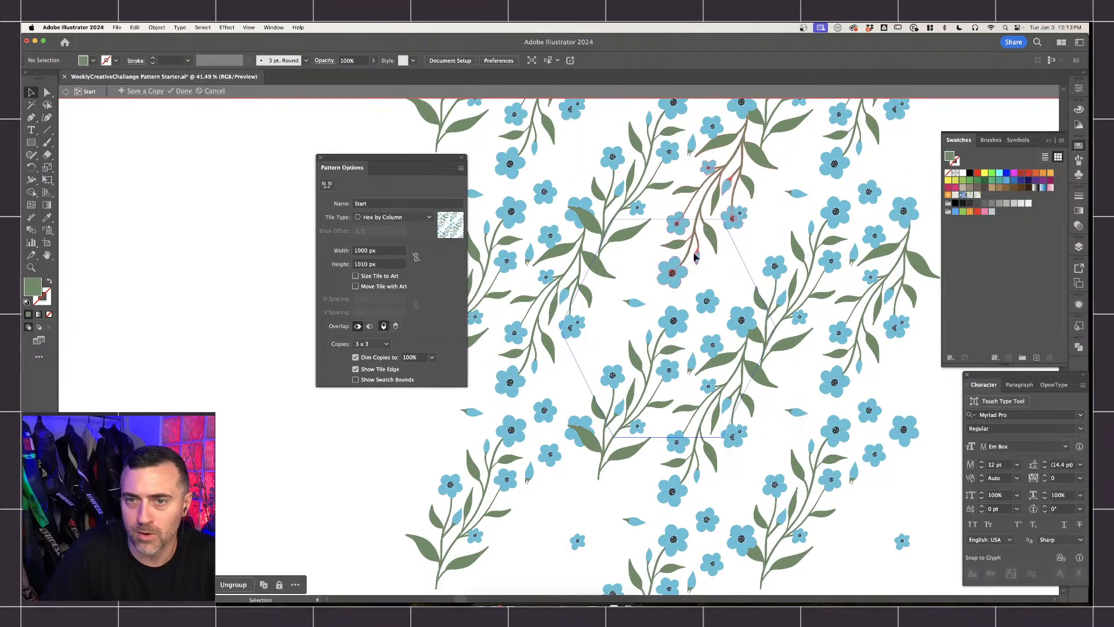
{"action": "left_click_drag", "start_coordinate": [672, 256], "coordinate": [670, 266]}
{"action": "left_click", "coordinate": [746, 214]}
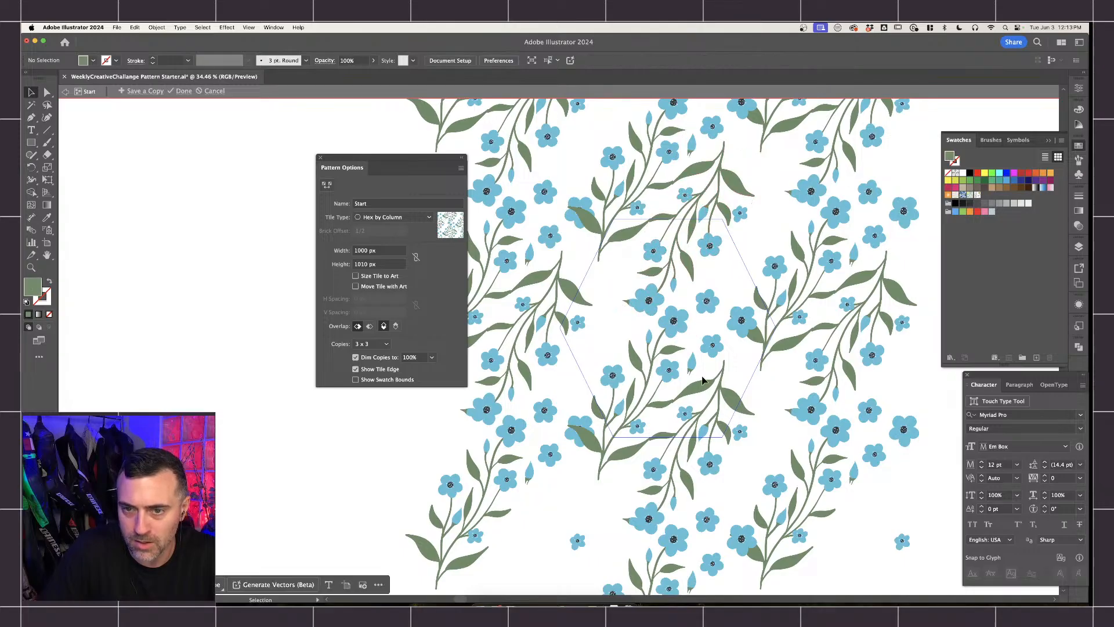
Delete the small loose blossom at the tile's lower-right corner beside the upside-down branch.
{"action": "mouse_move", "coordinate": [738, 427]}
{"action": "left_mouse_down"}
{"action": "mouse_move", "coordinate": [759, 448]}
{"action": "mouse_move", "coordinate": [736, 419]}
{"action": "mouse_move", "coordinate": [739, 430]}
{"action": "left_mouse_up"}
{"action": "key", "text": "super+z"}
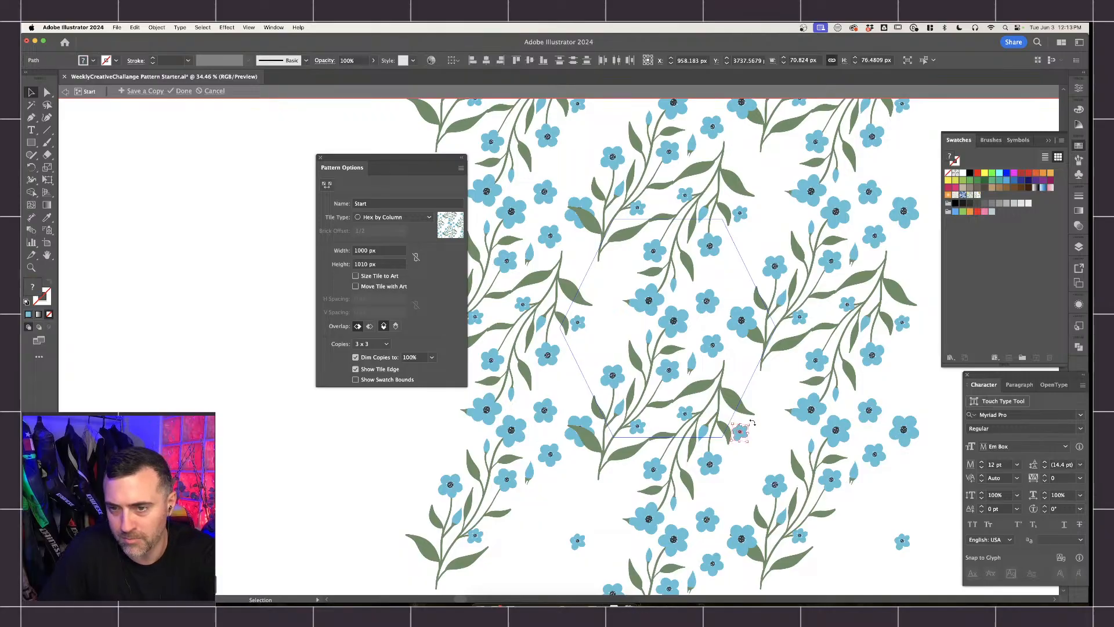
{"action": "key", "text": "Delete"}
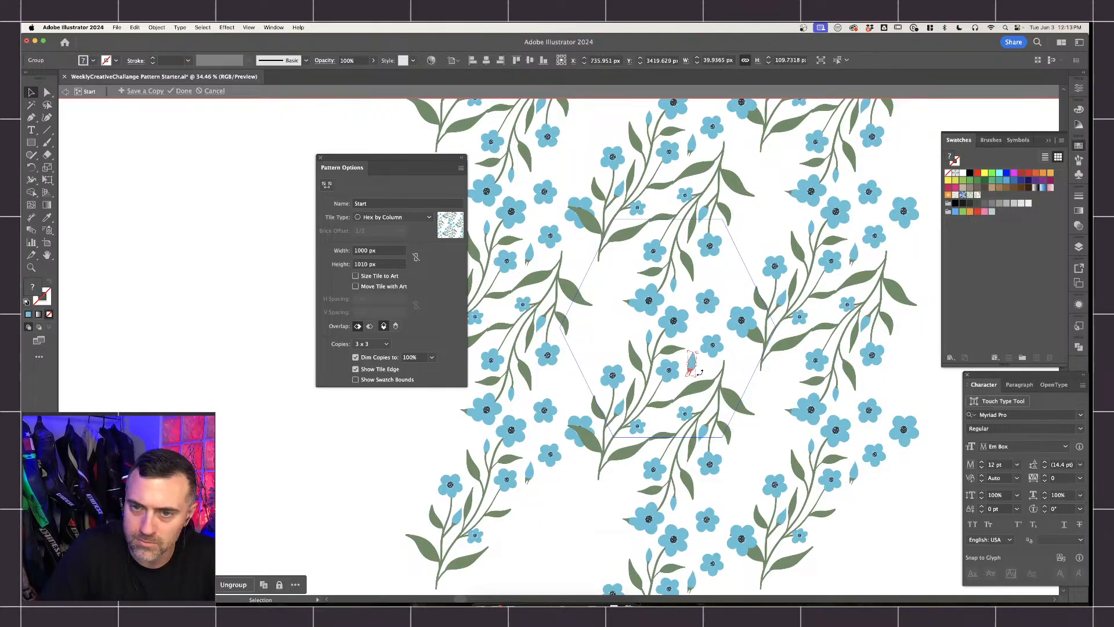
Move the sideways bud into the upper-left gap with its green base pointing up, and place a copy of the loose blossom below it.
{"action": "scroll", "coordinate": [699, 373], "scroll_direction": "up", "scroll_amount": 2}
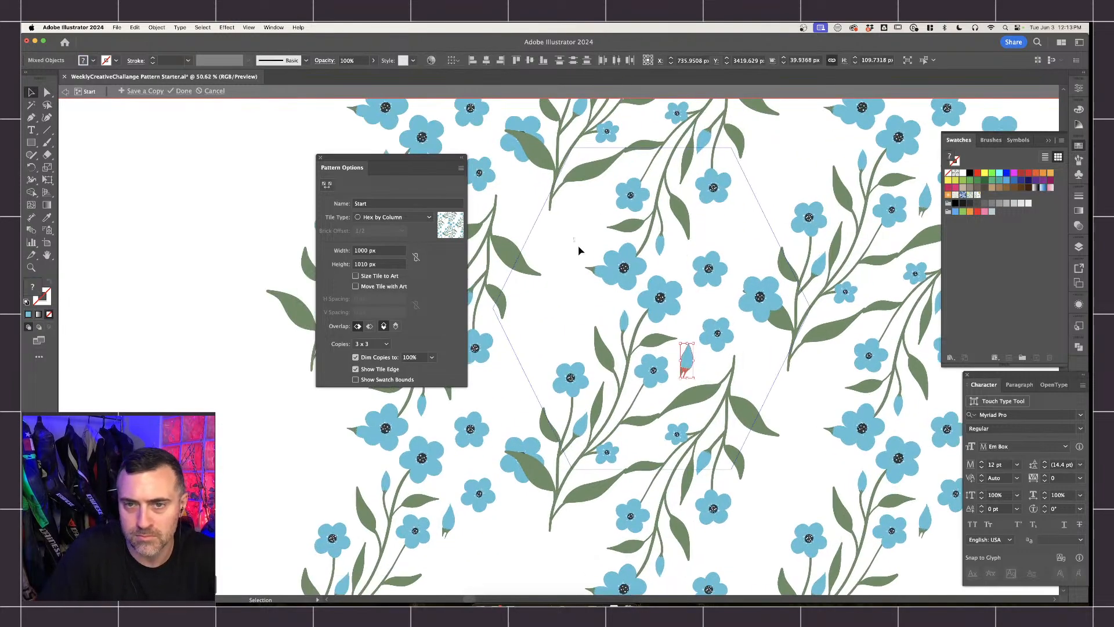
{"action": "left_click", "coordinate": [600, 270]}
{"action": "left_click_drag", "start_coordinate": [594, 271], "coordinate": [582, 206]}
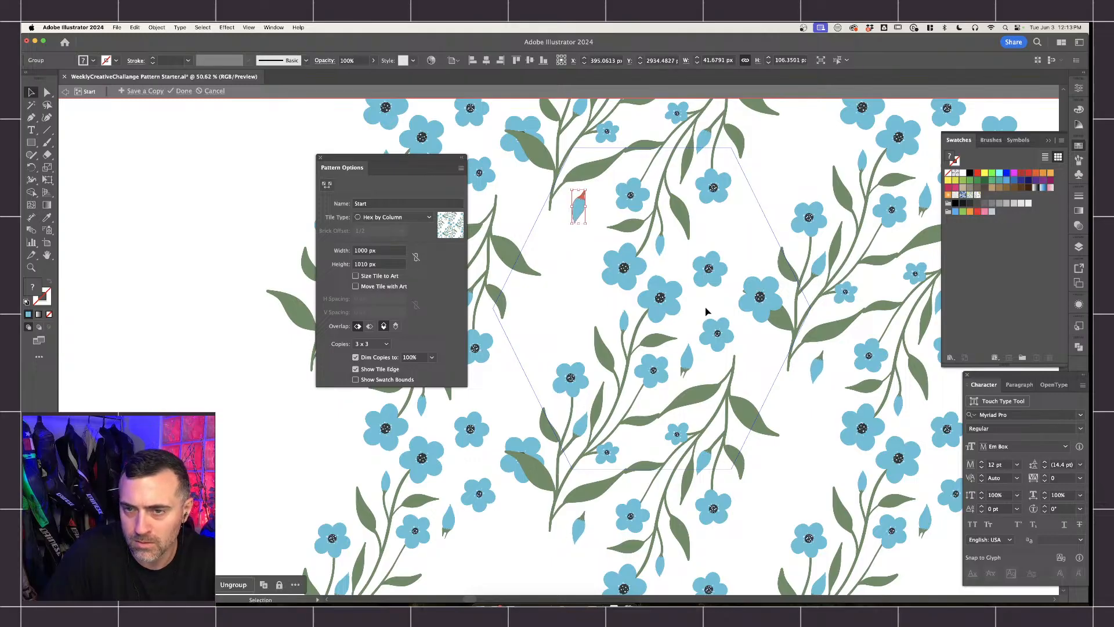
{"action": "left_click_drag", "start_coordinate": [718, 334], "coordinate": [575, 247]}
{"action": "scroll", "coordinate": [713, 317], "scroll_direction": "down", "scroll_amount": 5}
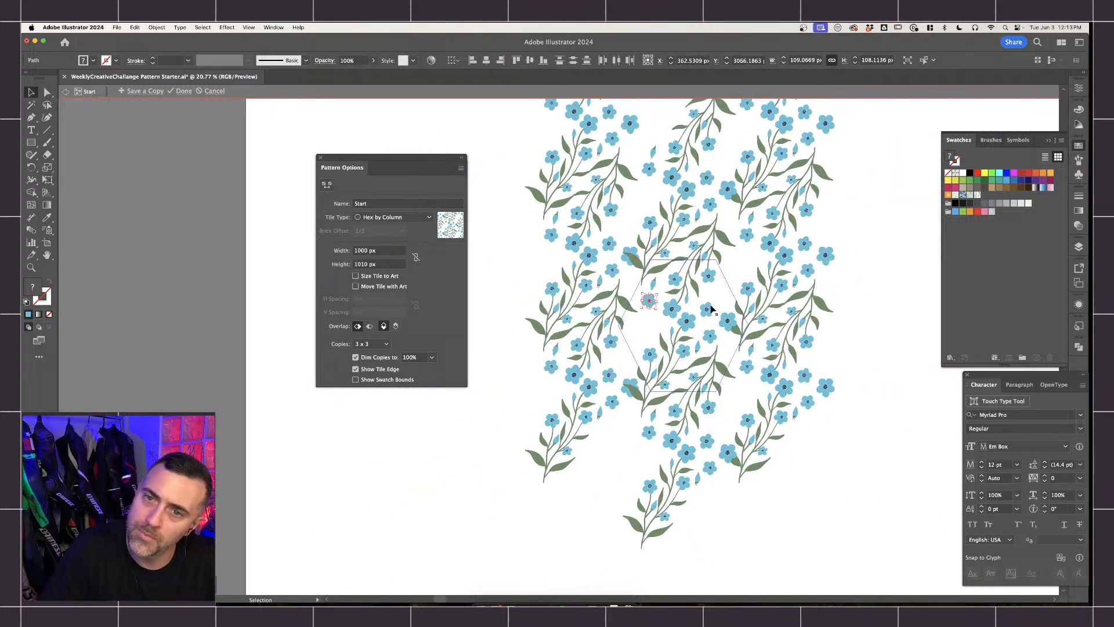
{"action": "scroll", "coordinate": [712, 311], "scroll_direction": "up", "scroll_amount": 3}
Shift the upside-down branch slightly up and right, away from the neighbouring large blossom.
{"action": "left_click", "coordinate": [701, 252]}
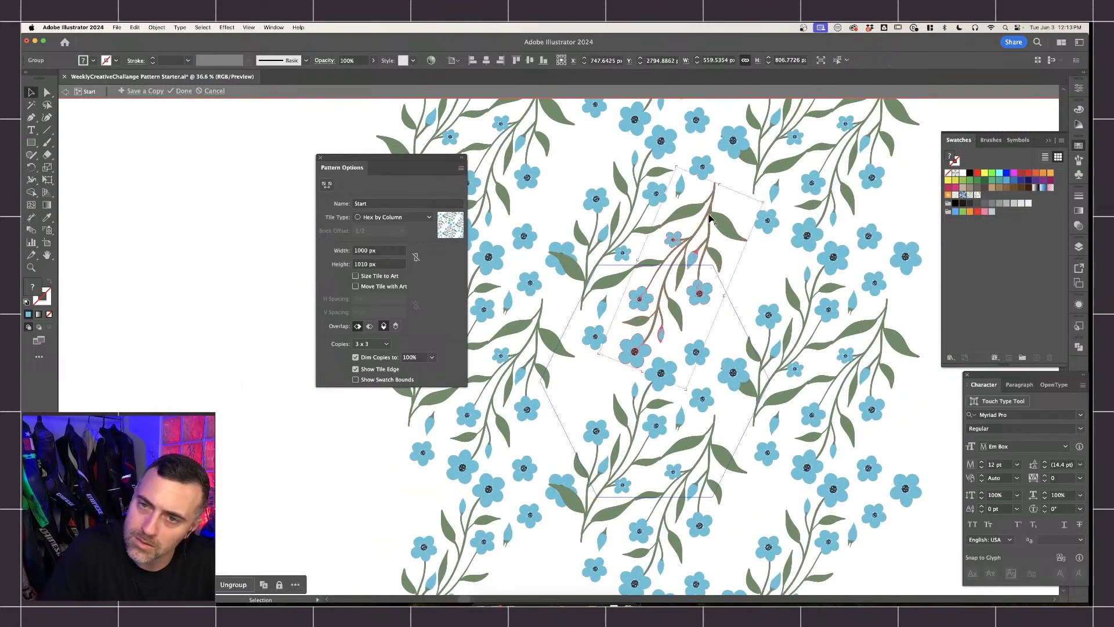
{"action": "left_click_drag", "start_coordinate": [709, 217], "coordinate": [718, 209]}
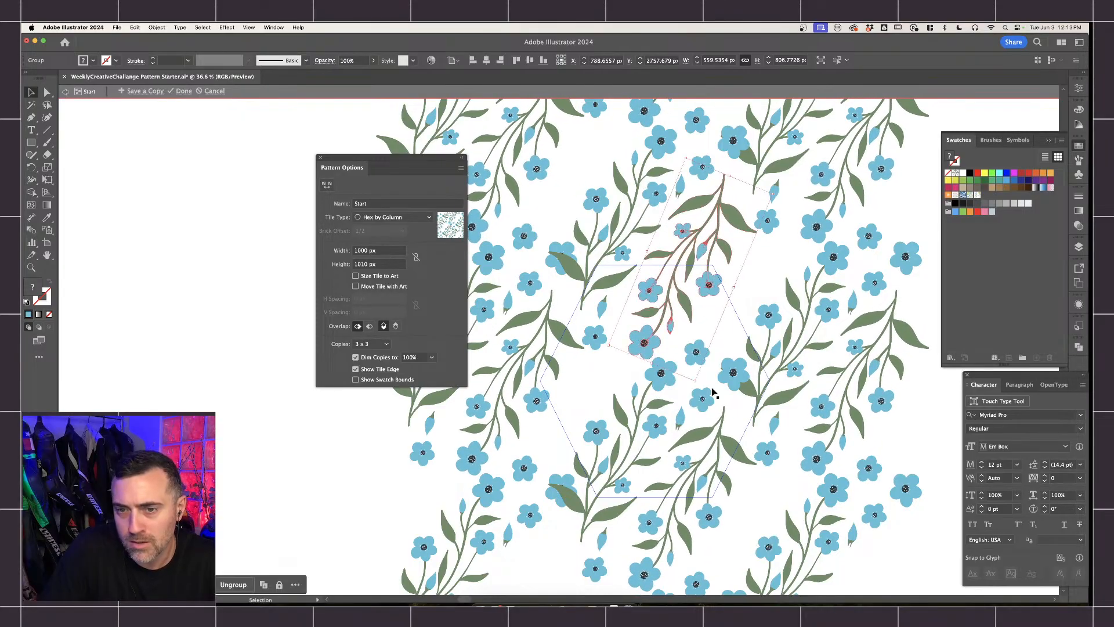
{"action": "scroll", "coordinate": [749, 375], "scroll_direction": "down", "scroll_amount": 2}
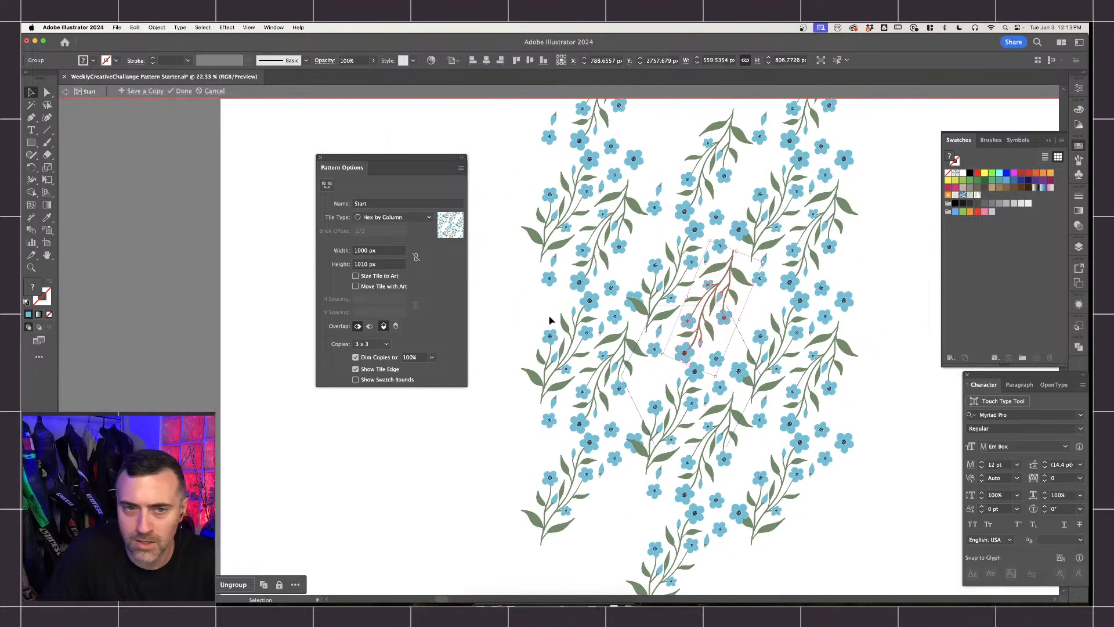
Set the pattern preview to 9 x 9 copies and move the Pattern Options away from the artwork to review the repeat.
{"action": "left_click", "coordinate": [371, 343]}
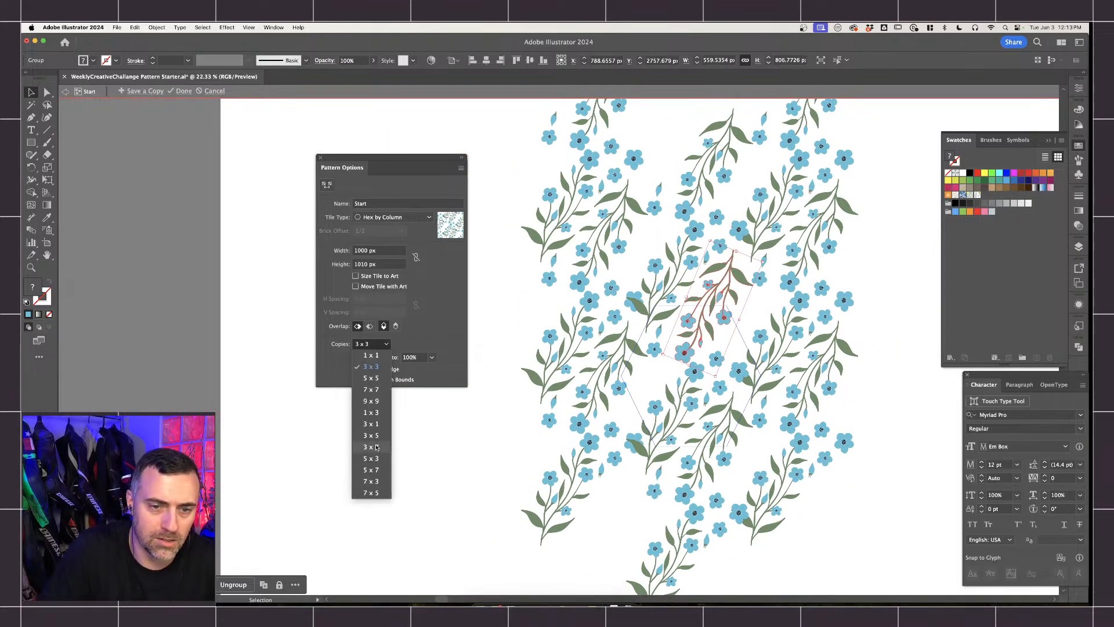
{"action": "left_click", "coordinate": [371, 401]}
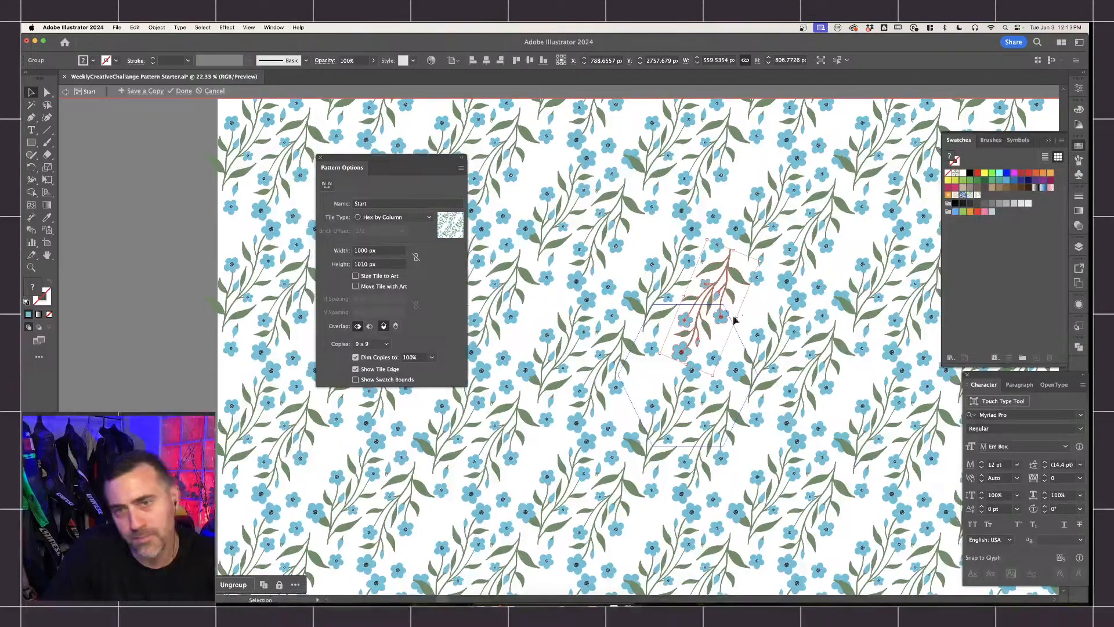
{"action": "scroll", "coordinate": [734, 319], "scroll_direction": "down", "scroll_amount": 2}
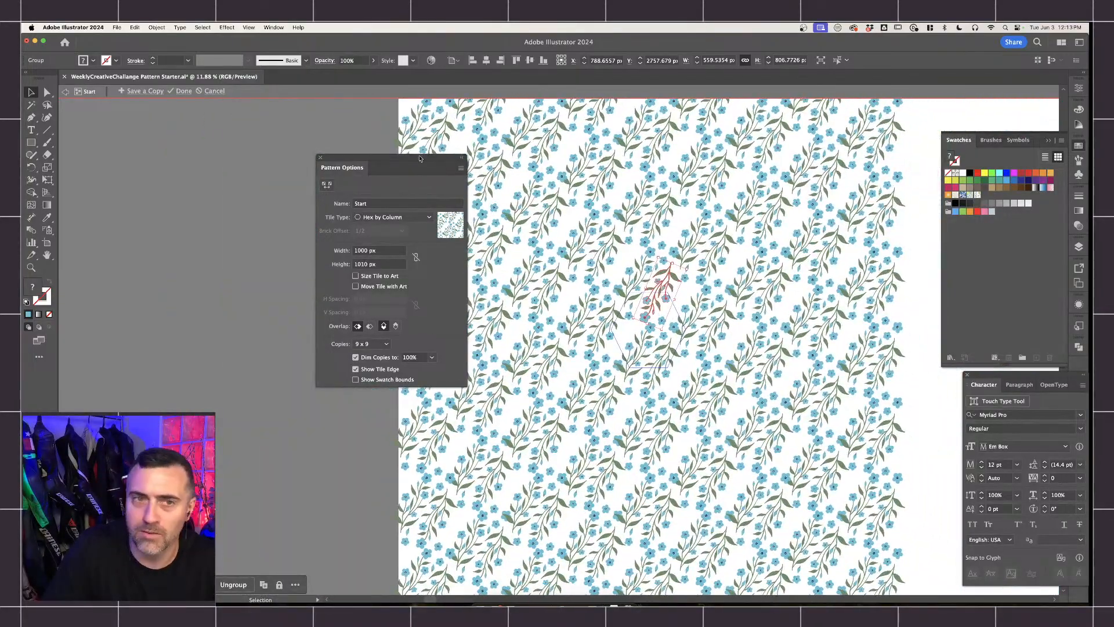
{"action": "left_click_drag", "start_coordinate": [374, 161], "coordinate": [244, 134]}
{"action": "scroll", "coordinate": [685, 320], "scroll_direction": "up", "scroll_amount": 3}
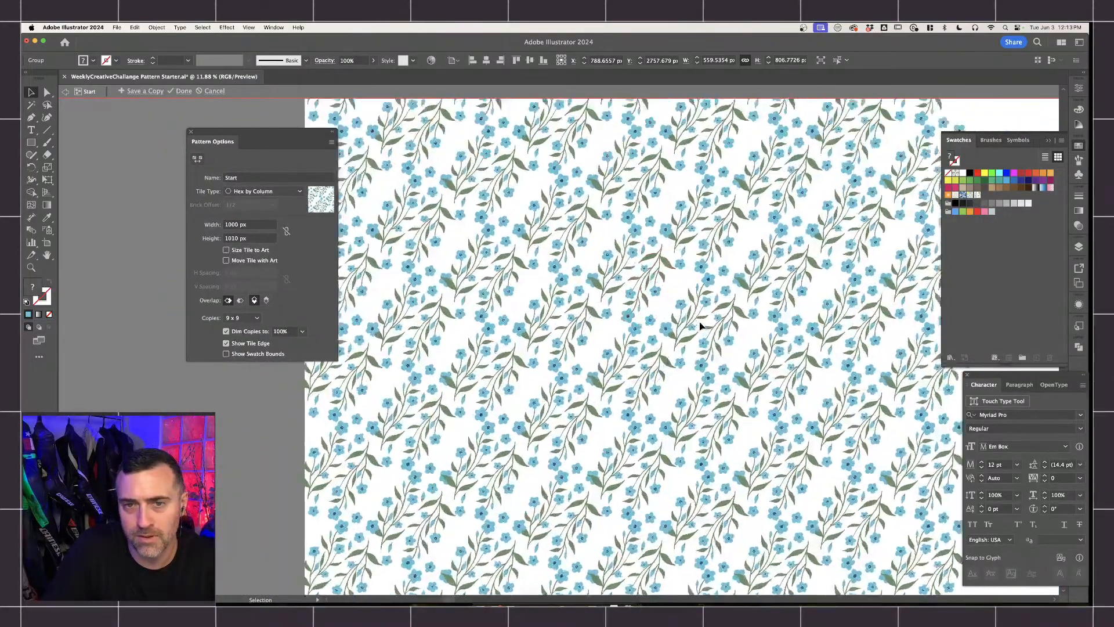
{"action": "scroll", "coordinate": [659, 392], "scroll_direction": "up", "scroll_amount": 1}
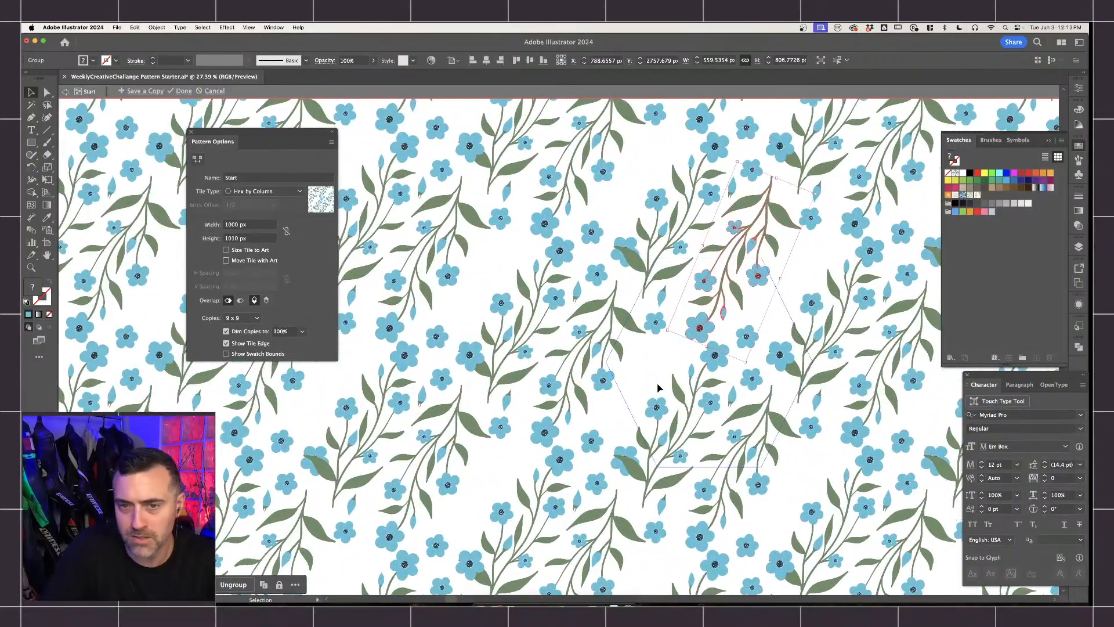
Place a copy of the loose blossom in the tile's left-hand gap and shift the upright bud slightly to the right.
{"action": "left_click", "coordinate": [718, 349]}
{"action": "left_click", "coordinate": [751, 338]}
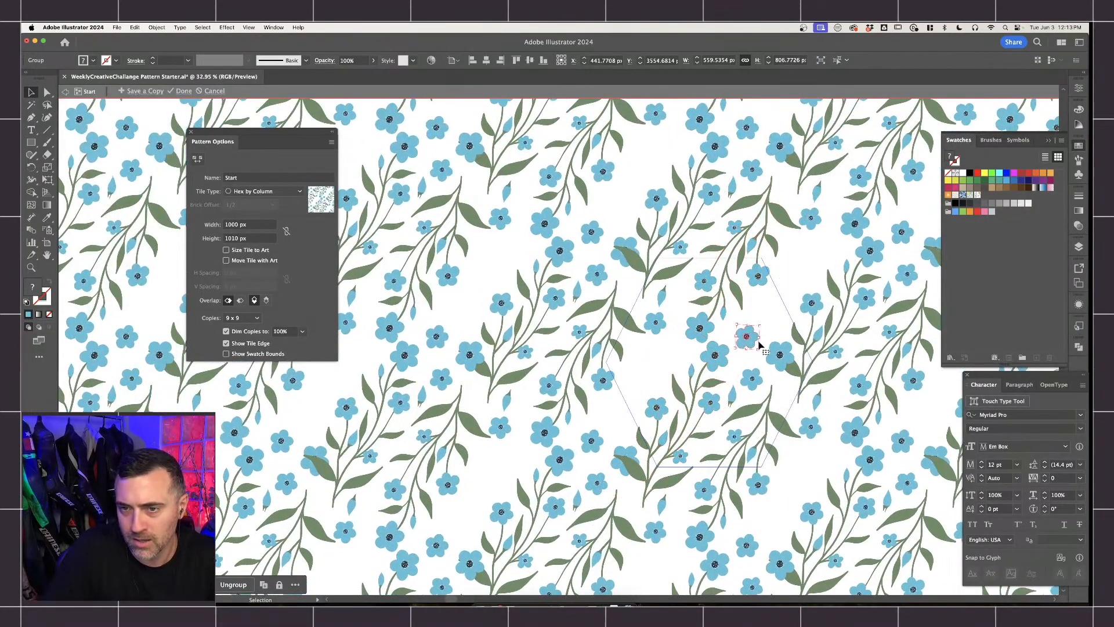
{"action": "left_click_drag", "start_coordinate": [750, 339], "coordinate": [695, 364], "text": "alt"}
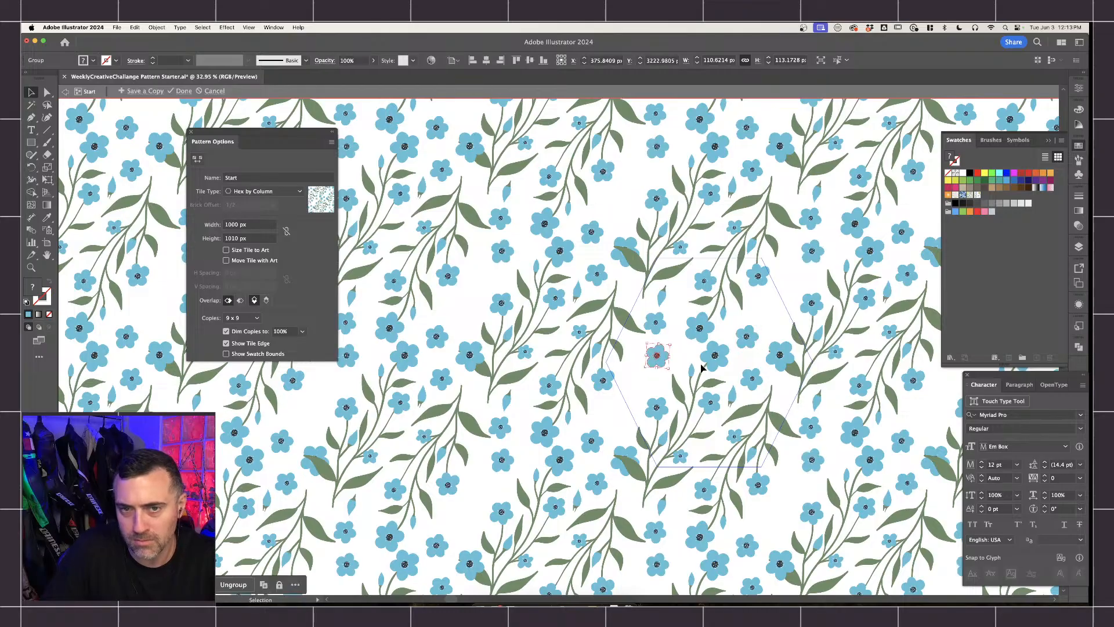
{"action": "left_click", "coordinate": [734, 397]}
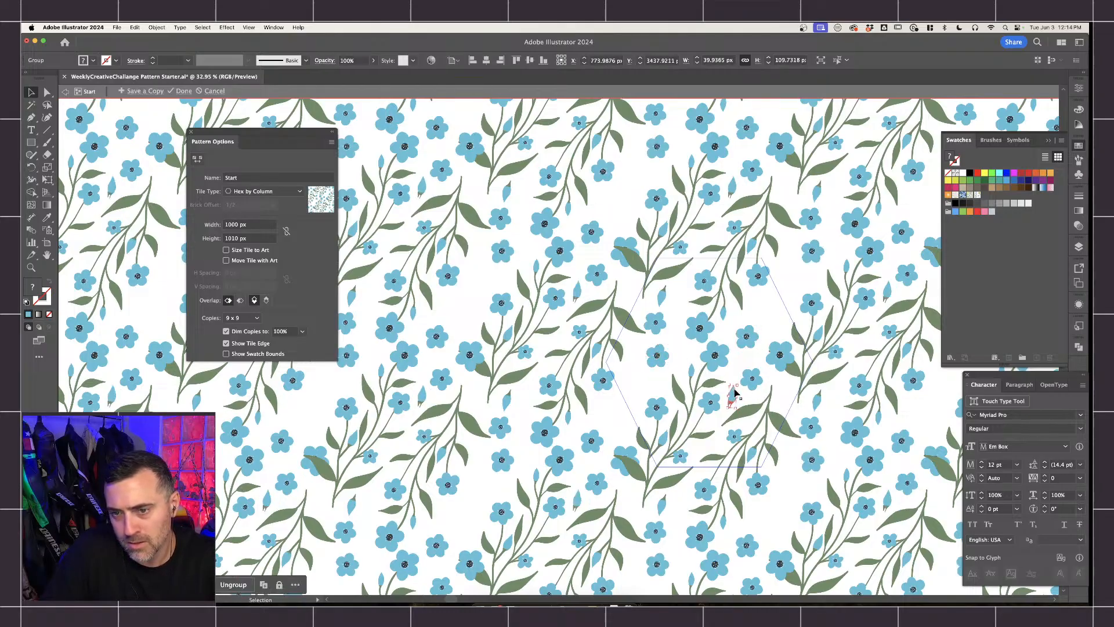
Clear the selection and leave pattern editing to return to the main artboard with the flower artwork.
{"action": "left_click", "coordinate": [720, 388]}
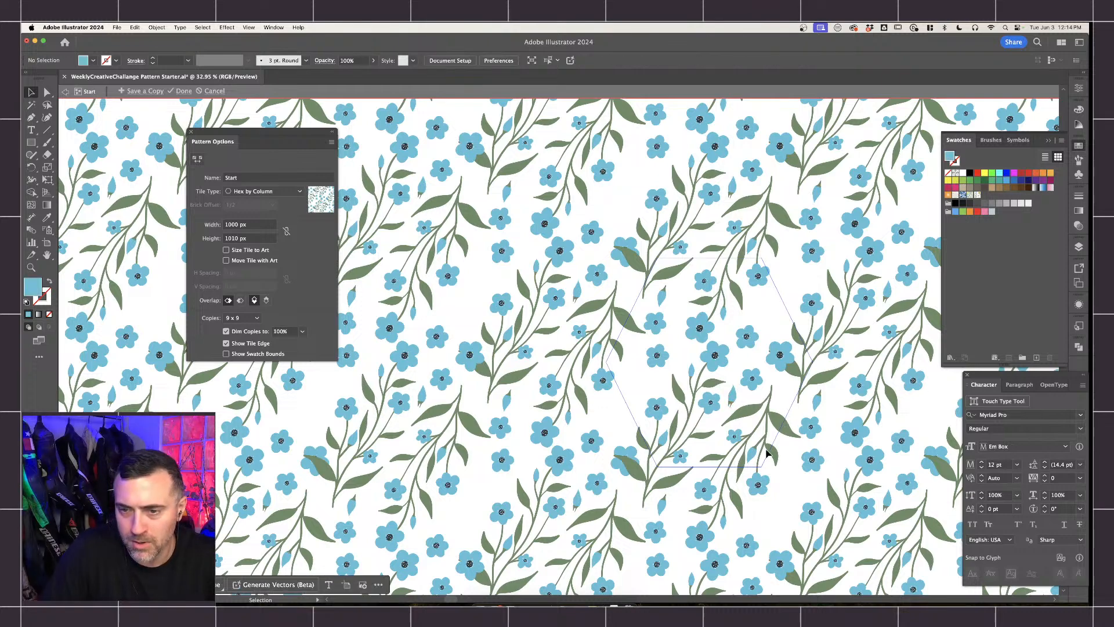
{"action": "key", "text": "Escape"}
{"action": "scroll", "coordinate": [507, 247], "scroll_direction": "down", "scroll_amount": 5}
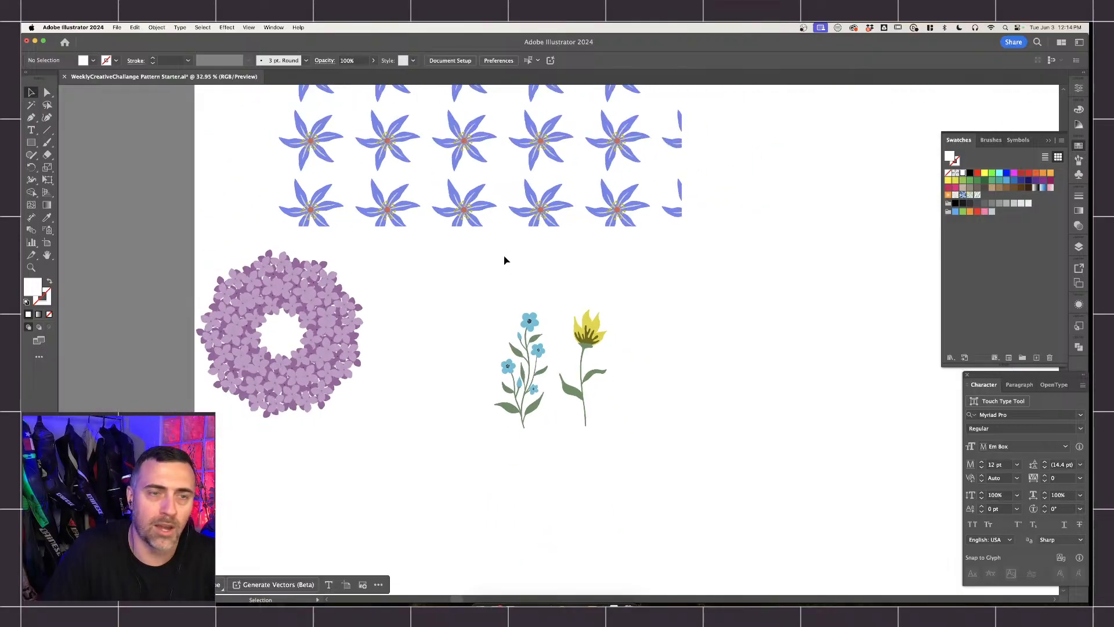
Draw a square about 754 px wide beside the yellow flower and fill it with the Start pattern swatch.
{"action": "scroll", "coordinate": [506, 258], "scroll_direction": "down", "scroll_amount": 3}
{"action": "key", "text": "m"}
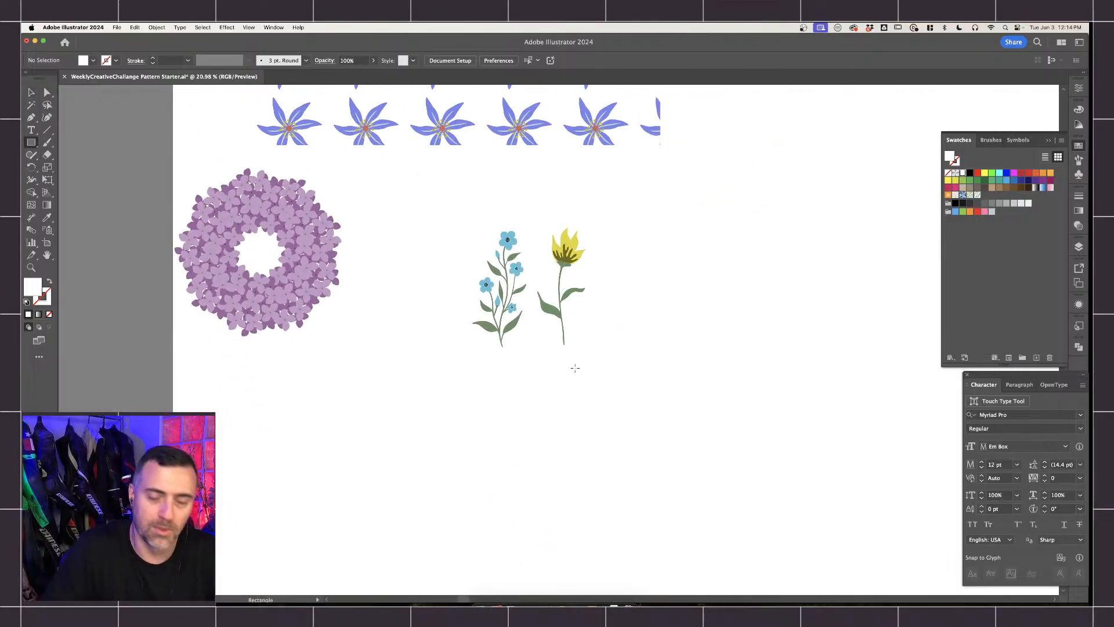
{"action": "mouse_move", "coordinate": [630, 176]}
{"action": "left_mouse_down"}
{"action": "mouse_move", "coordinate": [684, 216]}
{"action": "mouse_move", "coordinate": [730, 275]}
{"action": "left_mouse_up"}
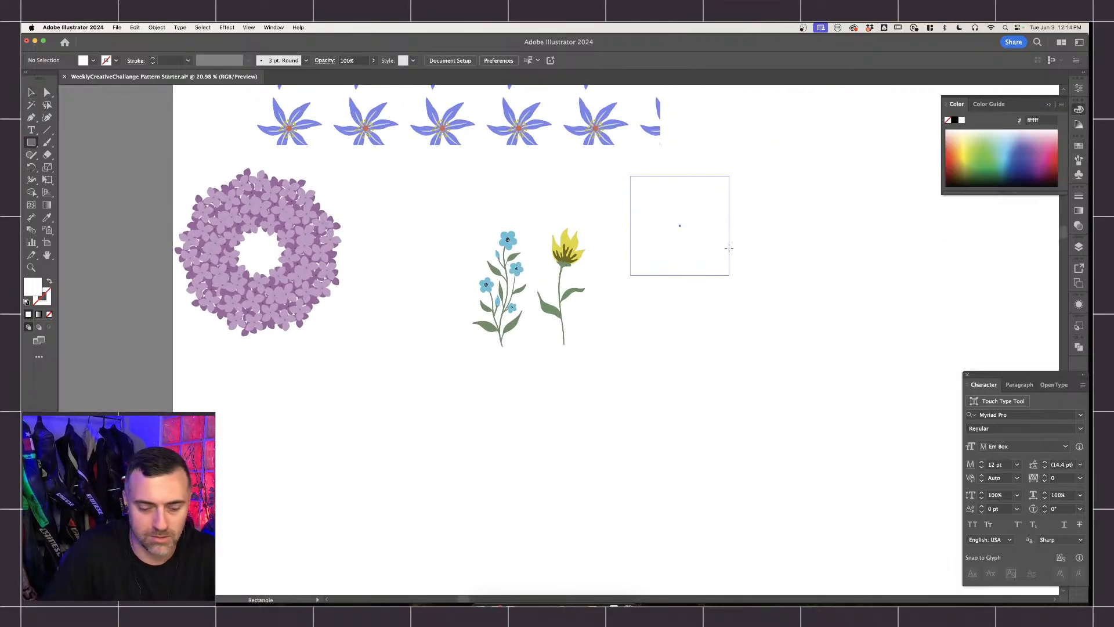
{"action": "left_click", "coordinate": [93, 60]}
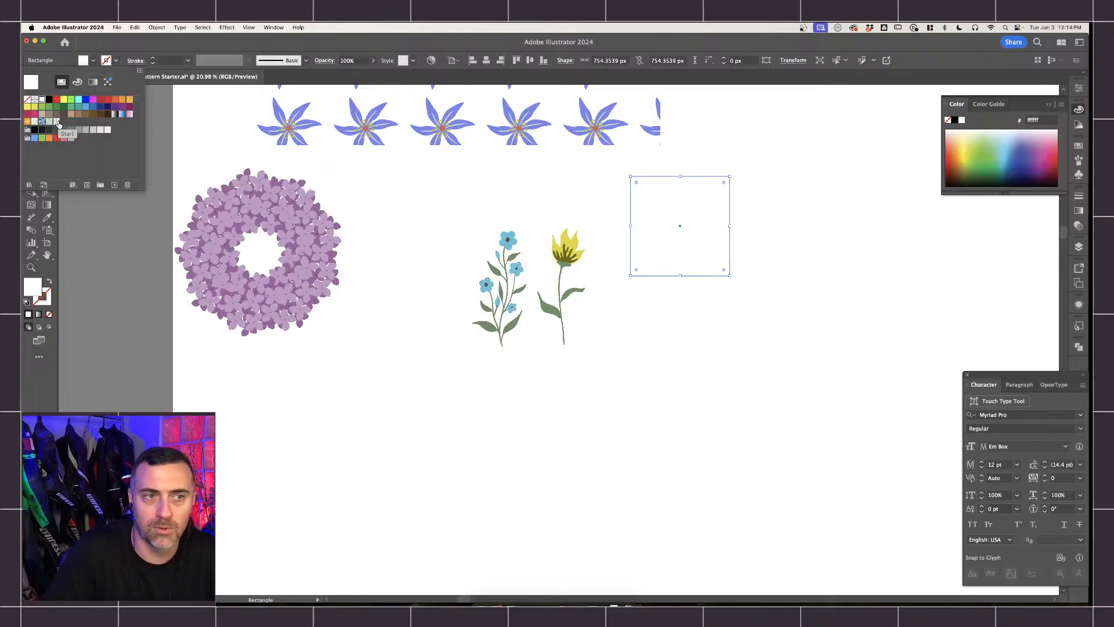
{"action": "left_click", "coordinate": [58, 124]}
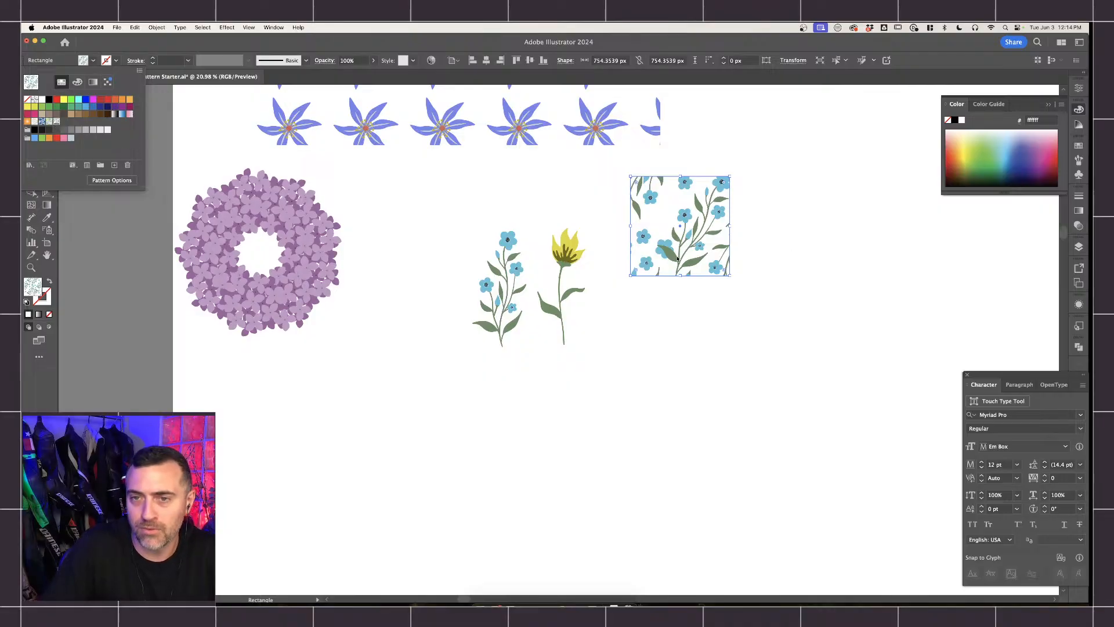
Try to enlarge the pattern-filled square into a wider rectangle and undo the resize.
{"action": "left_click", "coordinate": [677, 259]}
{"action": "left_click_drag", "start_coordinate": [730, 276], "coordinate": [841, 319]}
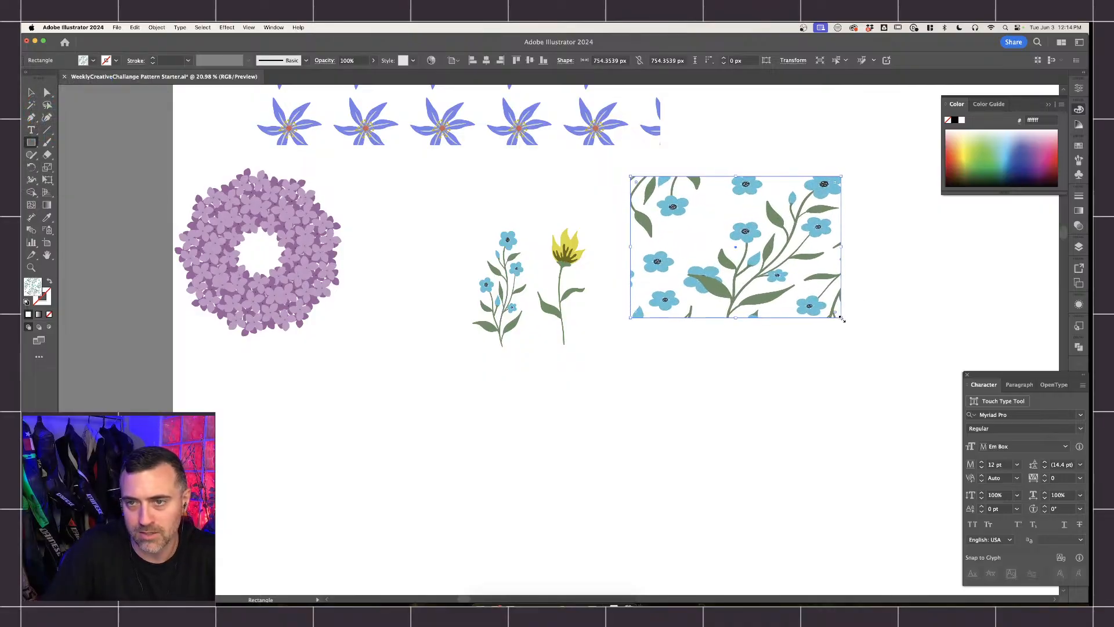
{"action": "key", "text": "super+z"}
{"action": "left_click", "coordinate": [692, 212]}
{"action": "left_click", "coordinate": [548, 336]}
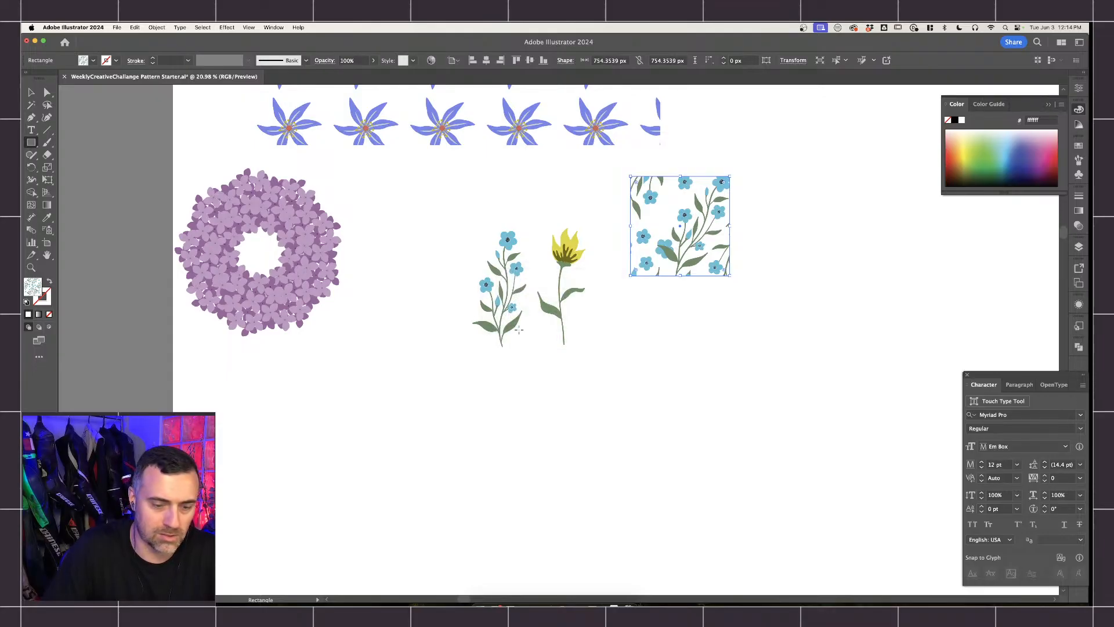
Reopen the Start pattern swatch for editing and select the upside-down branch in the upper part of the tile.
{"action": "key", "text": "v"}
{"action": "left_click", "coordinate": [92, 60]}
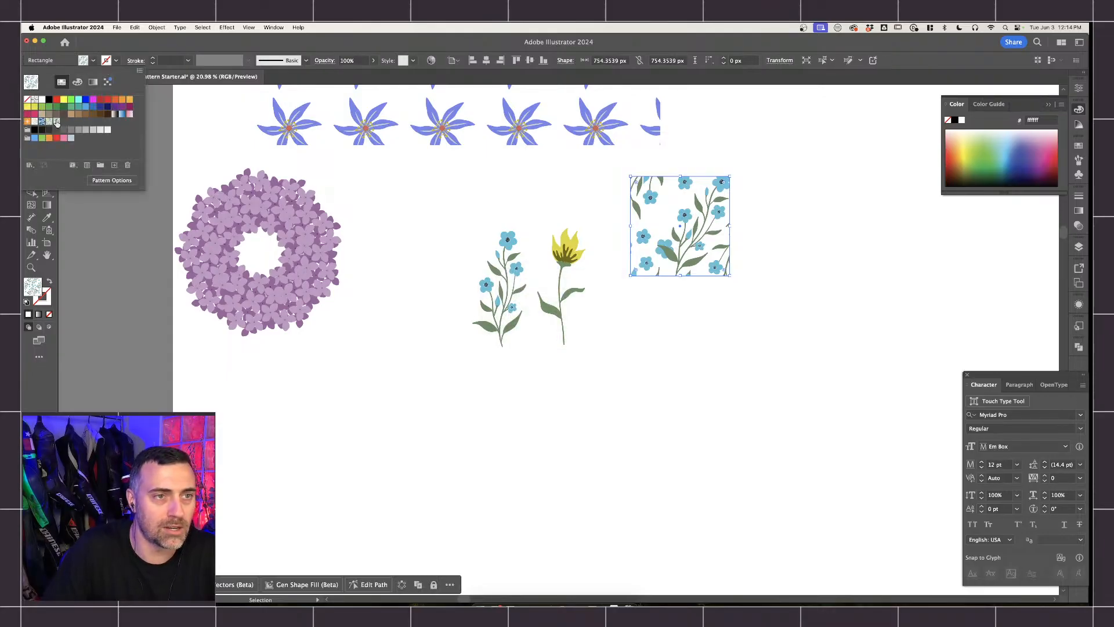
{"action": "double_click", "coordinate": [56, 121]}
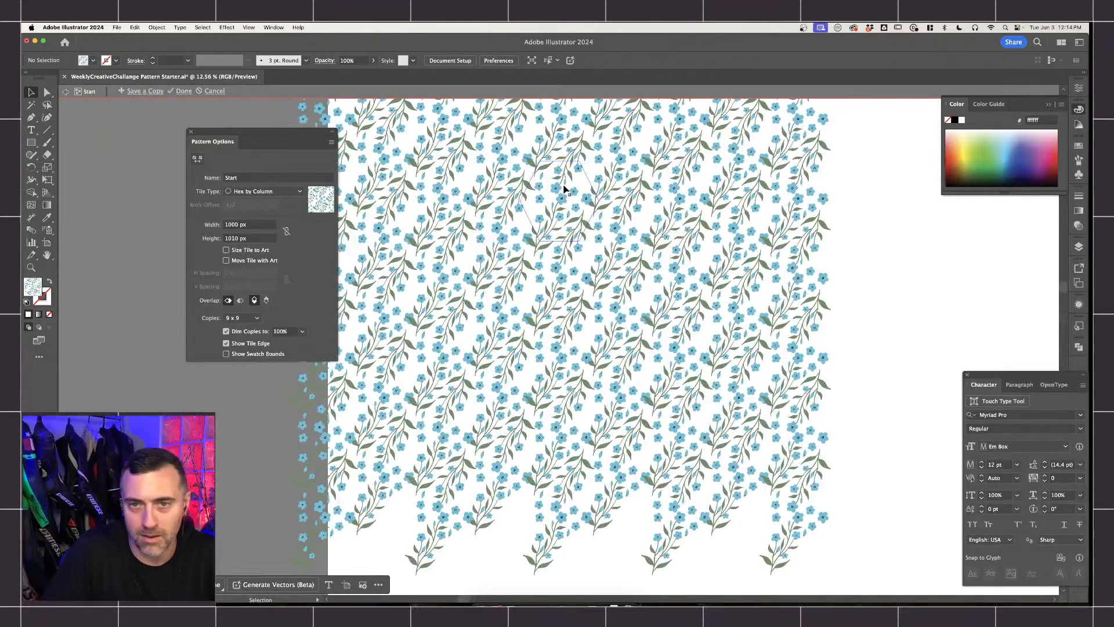
{"action": "scroll", "coordinate": [563, 188], "scroll_direction": "up", "scroll_amount": 5}
{"action": "left_click", "coordinate": [567, 169]}
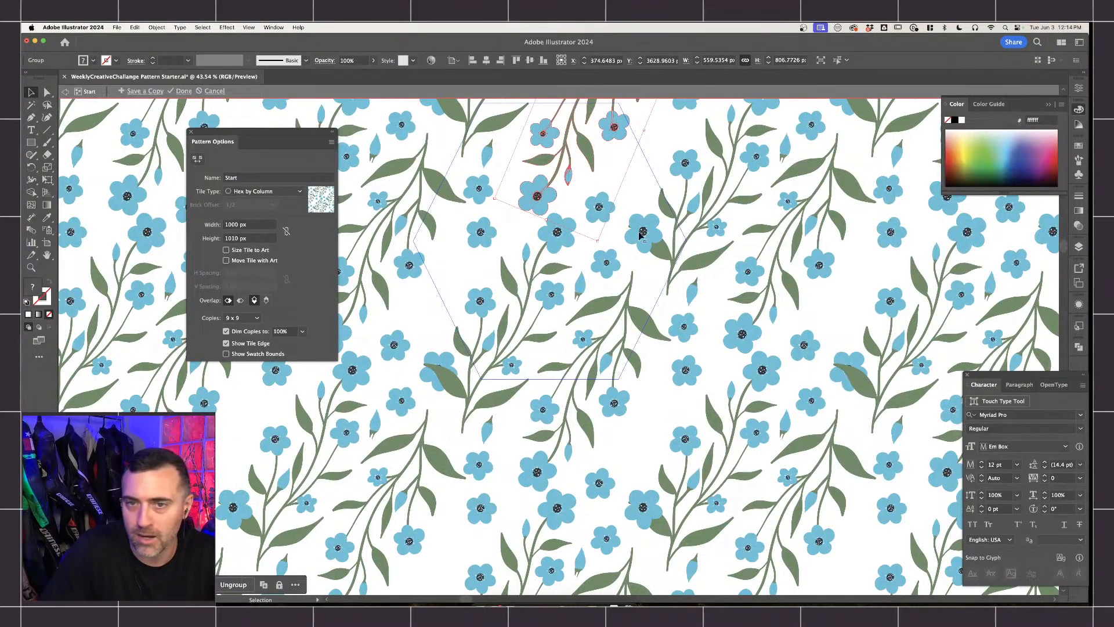
{"action": "scroll", "coordinate": [641, 234], "scroll_direction": "up", "scroll_amount": 2}
{"action": "left_click", "coordinate": [554, 268]}
{"action": "key", "text": "a"}
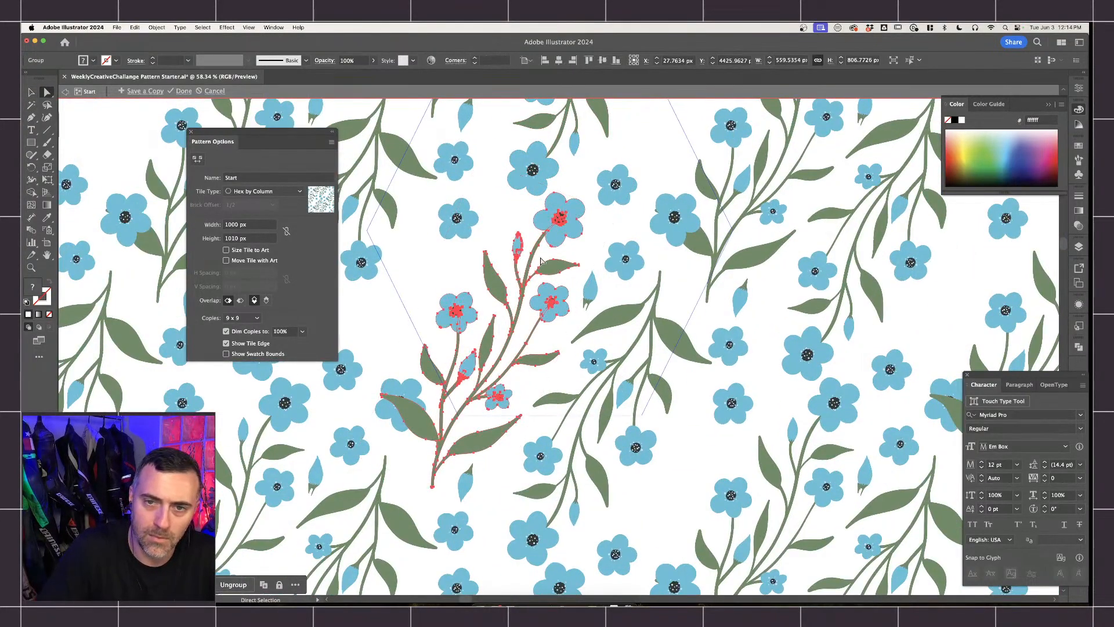
{"action": "left_click_drag", "start_coordinate": [537, 257], "coordinate": [575, 278]}
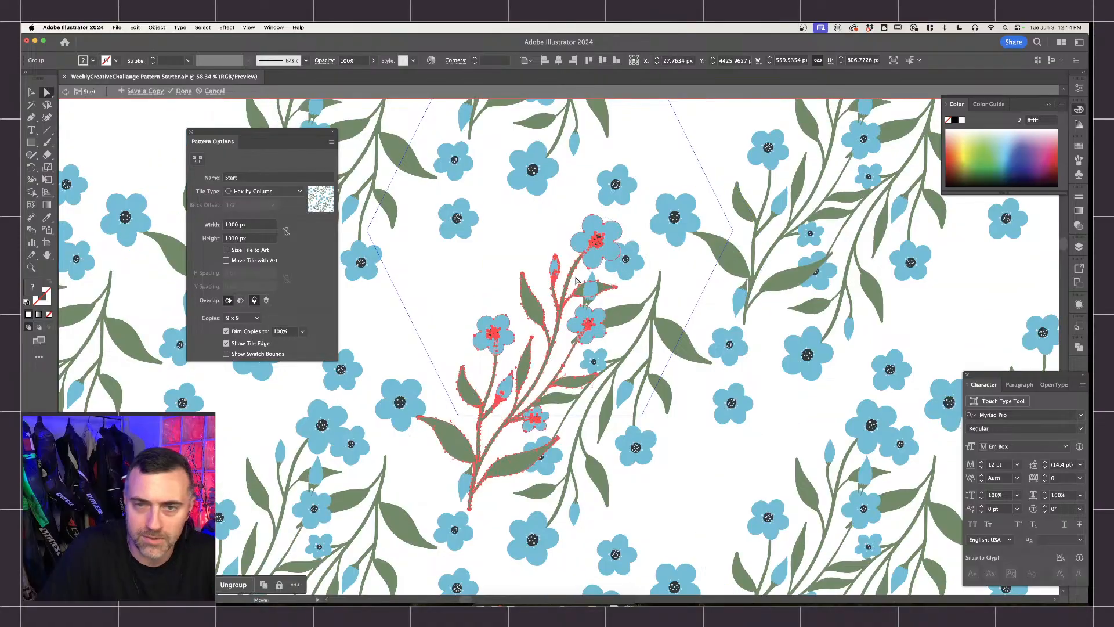
{"action": "key", "text": "super+z"}
Copy a small leaf off the upright flower branch and place the copy in the empty gap near the tile's left edge.
{"action": "scroll", "coordinate": [553, 275], "scroll_direction": "up", "scroll_amount": 3}
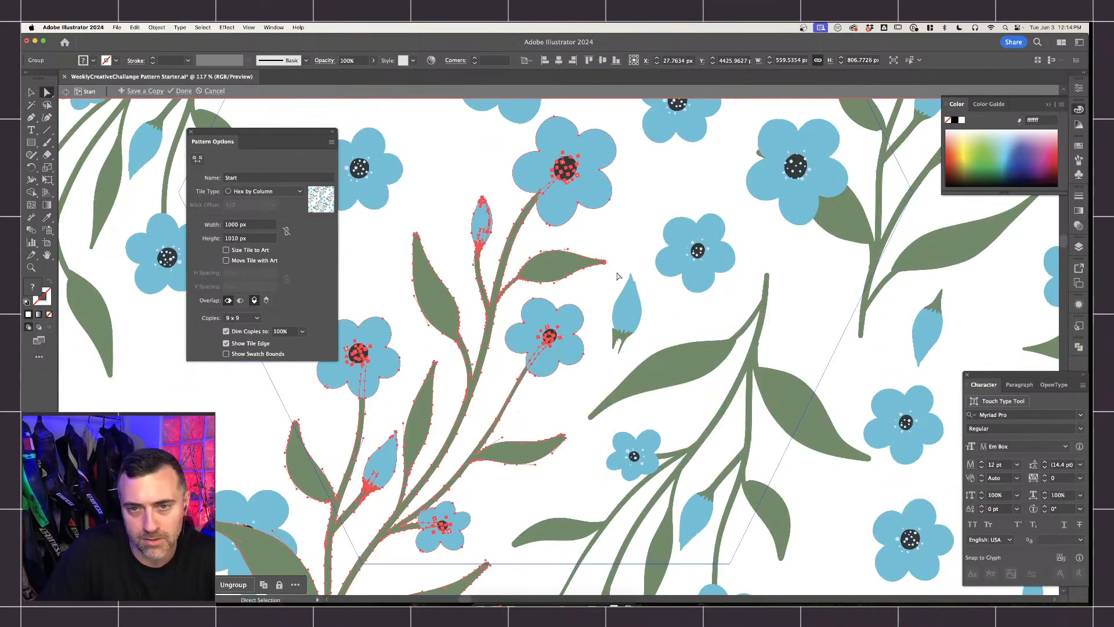
{"action": "left_click", "coordinate": [617, 283]}
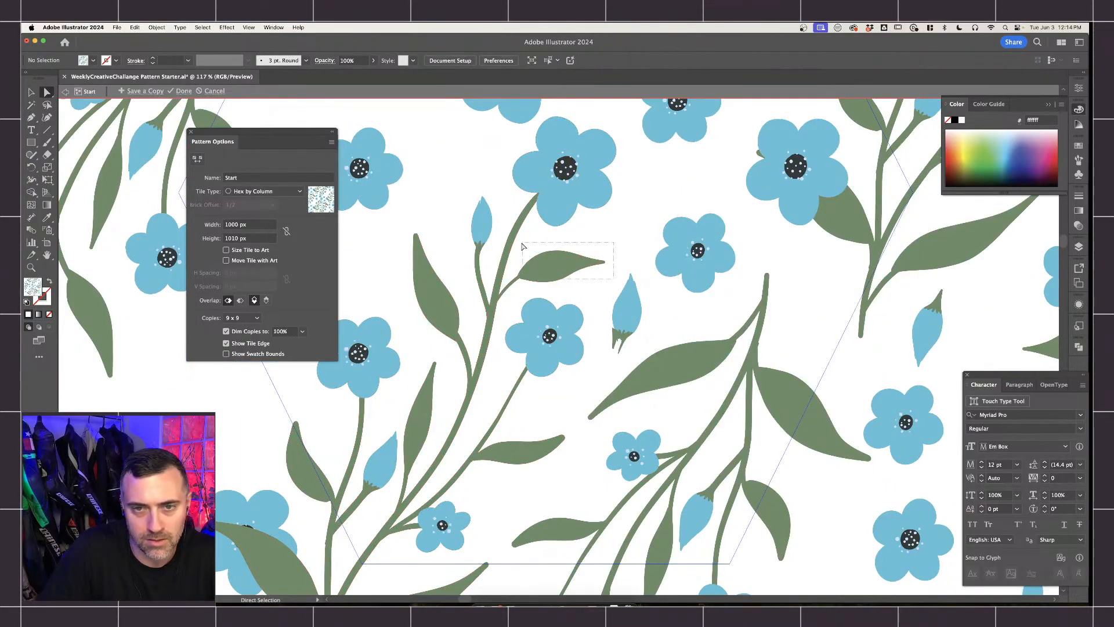
{"action": "left_click_drag", "start_coordinate": [523, 246], "coordinate": [582, 295]}
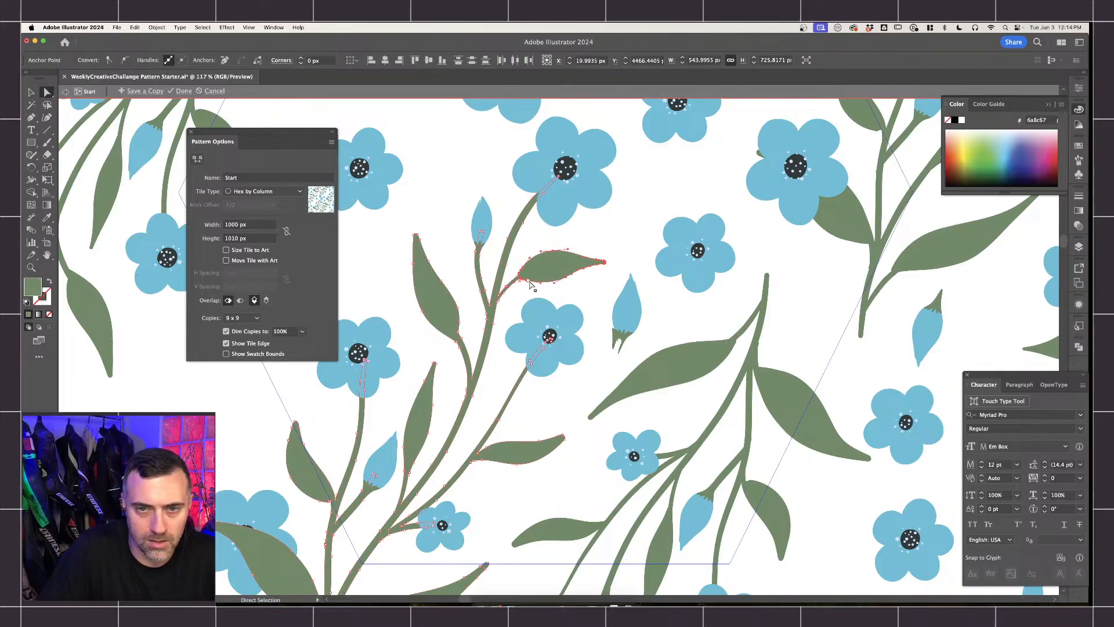
{"action": "key", "text": "v"}
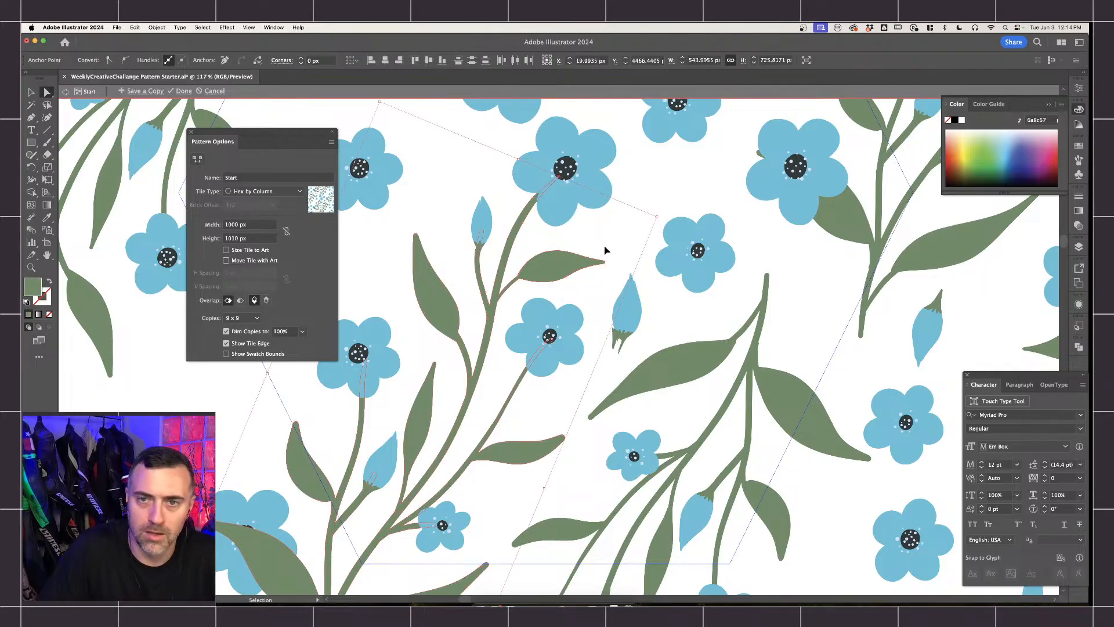
{"action": "key", "text": "ctrl+v"}
{"action": "scroll", "coordinate": [605, 250], "scroll_direction": "down", "scroll_amount": 2}
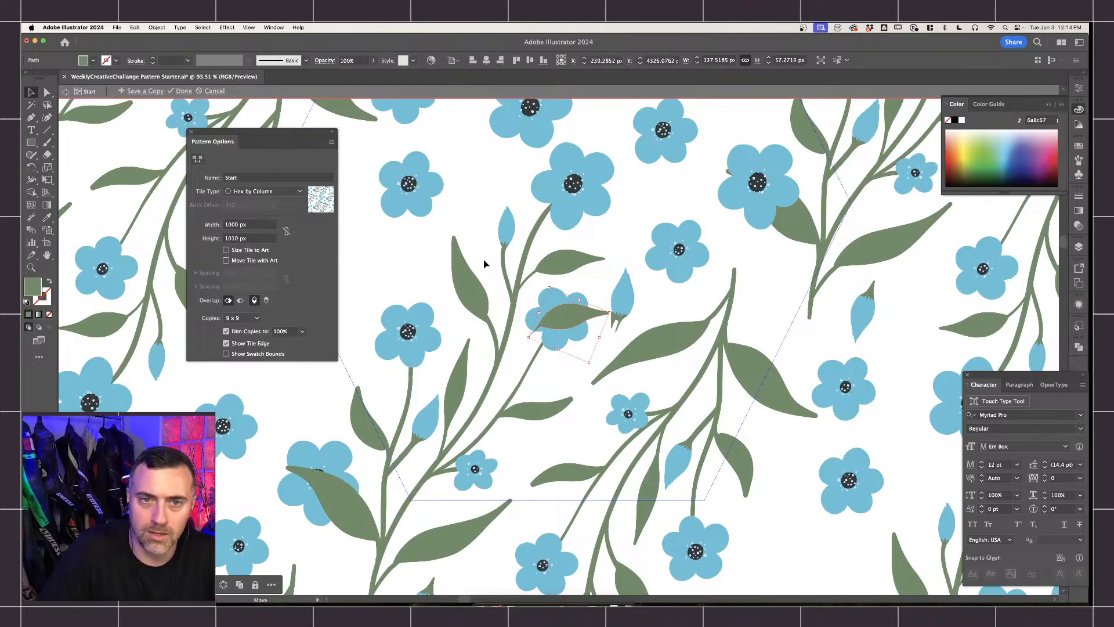
{"action": "left_click_drag", "start_coordinate": [484, 265], "coordinate": [424, 241]}
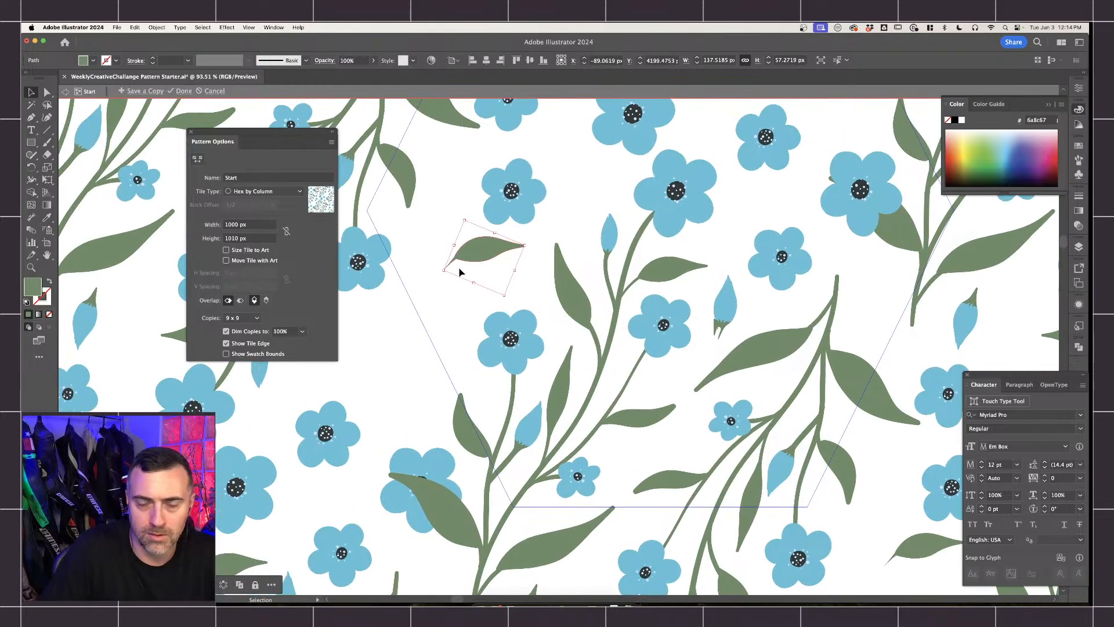
Extend the copied leaf's cut stem end into a clean point with the Pen tool.
{"action": "scroll", "coordinate": [456, 261], "scroll_direction": "up", "scroll_amount": 6}
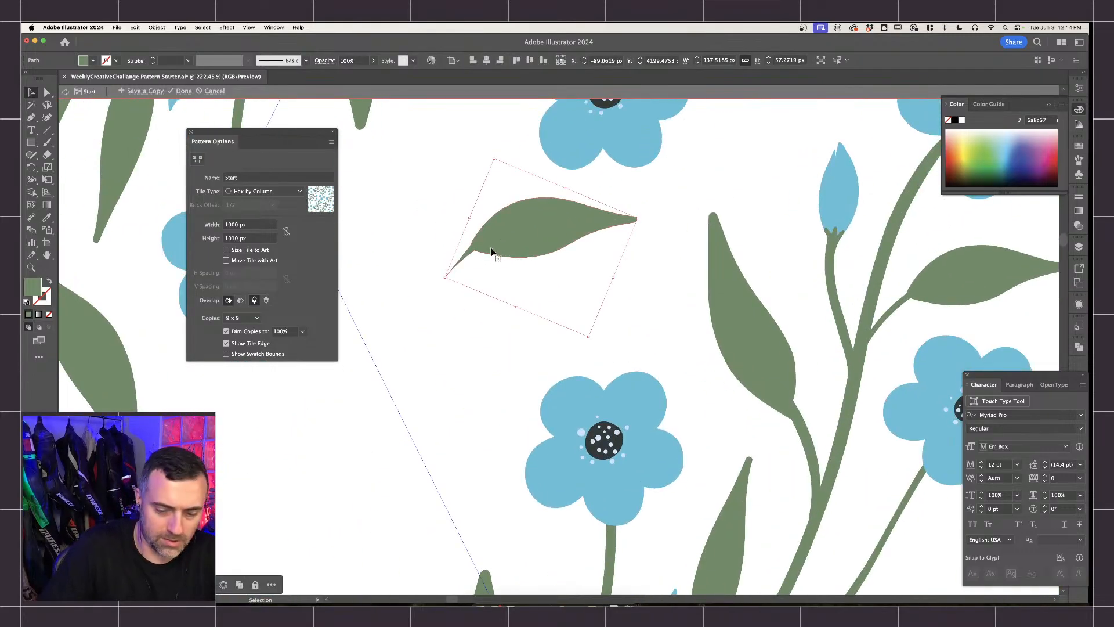
{"action": "key", "text": "p"}
{"action": "left_click", "coordinate": [444, 276]}
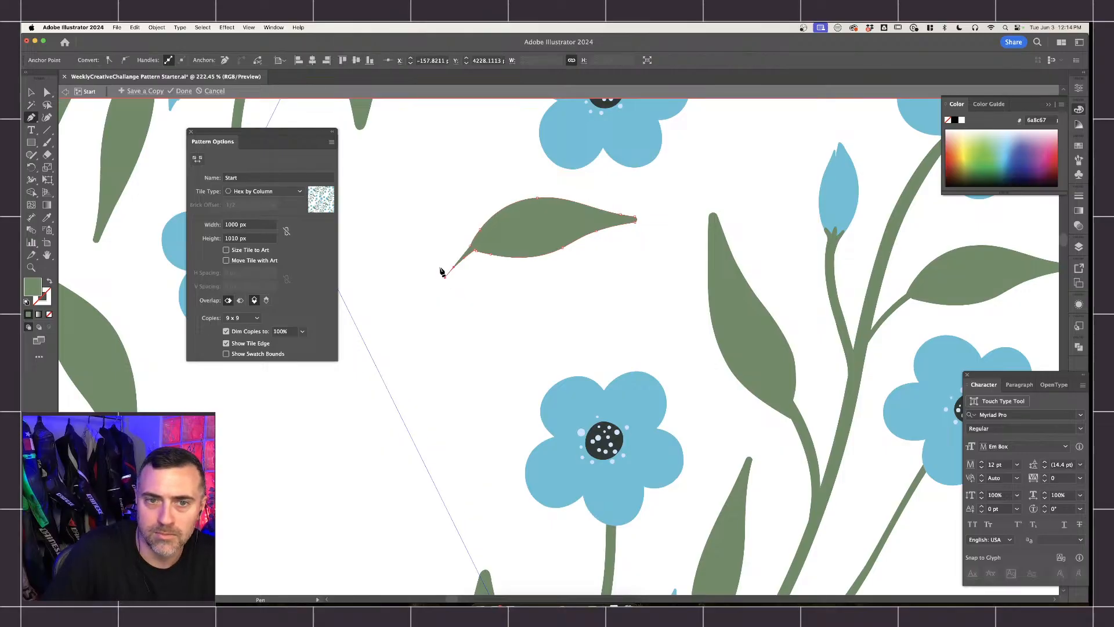
{"action": "key", "text": "v"}
{"action": "scroll", "coordinate": [536, 235], "scroll_direction": "down", "scroll_amount": 6}
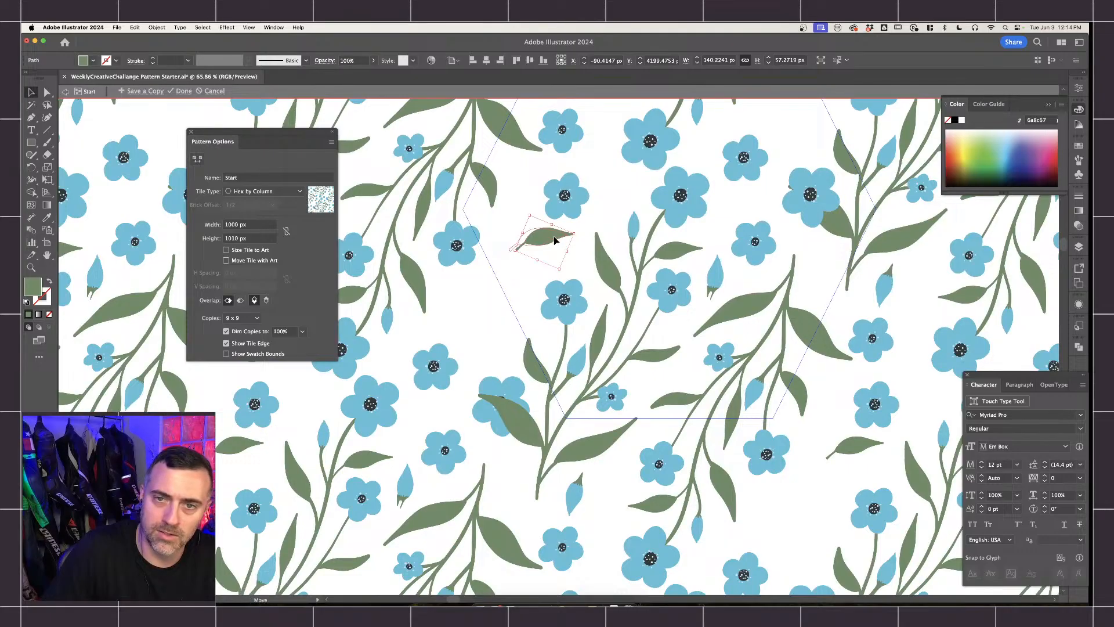
Duplicate the leaf and place the copy in the gap near the hex tile's upper-right edge, below the small flower.
{"action": "scroll", "coordinate": [570, 235], "scroll_direction": "down", "scroll_amount": 4}
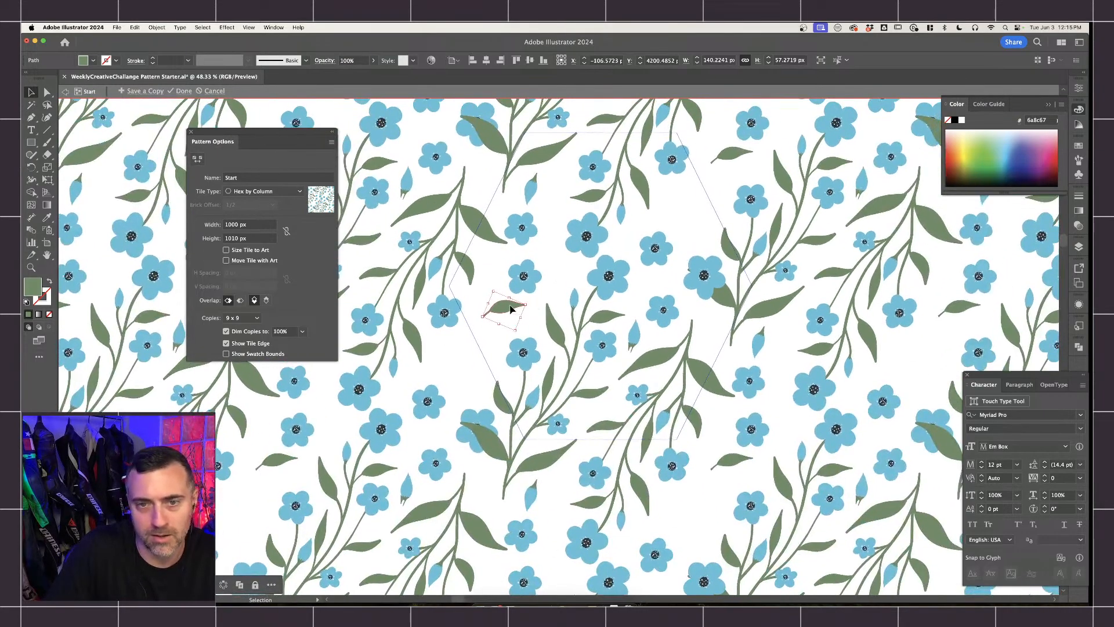
{"action": "left_click_drag", "start_coordinate": [511, 309], "coordinate": [498, 284]}
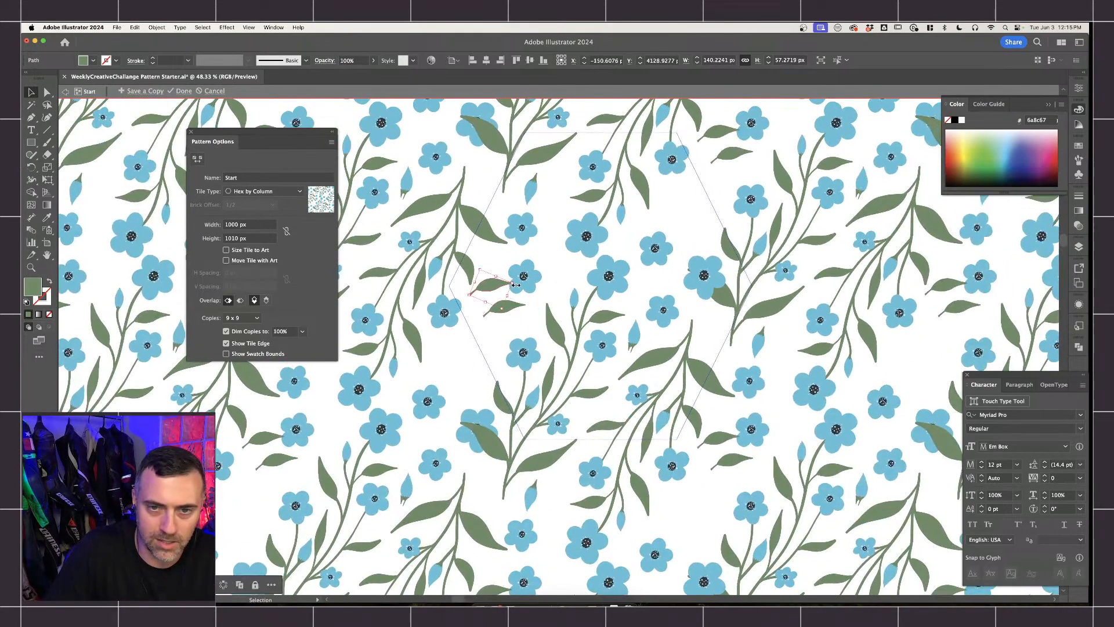
{"action": "left_click", "coordinate": [538, 285]}
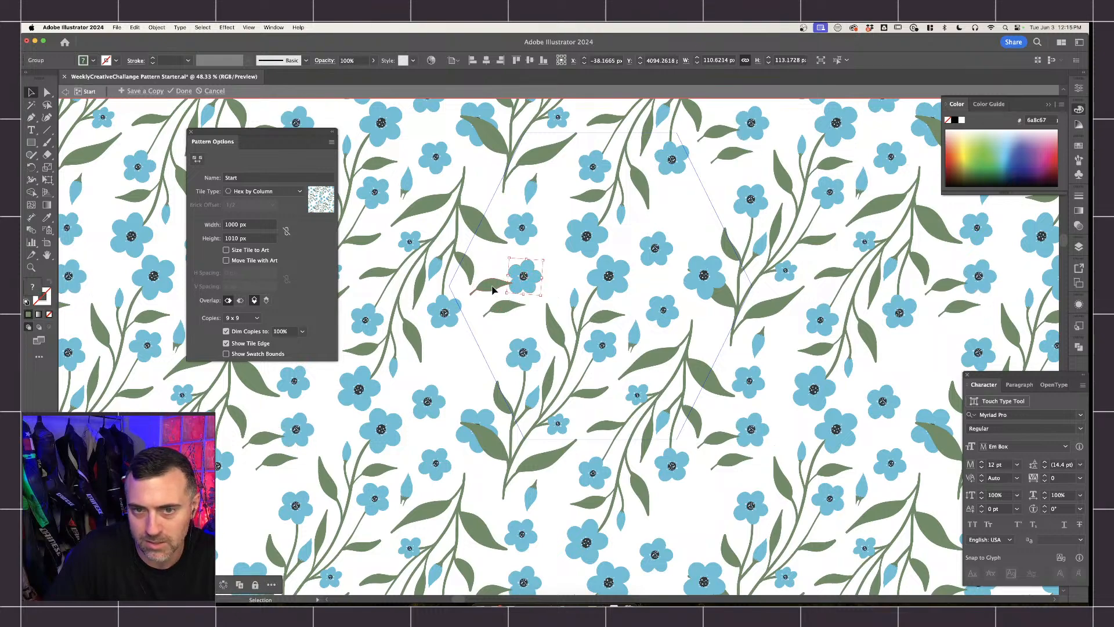
{"action": "left_click_drag", "start_coordinate": [492, 290], "coordinate": [679, 202]}
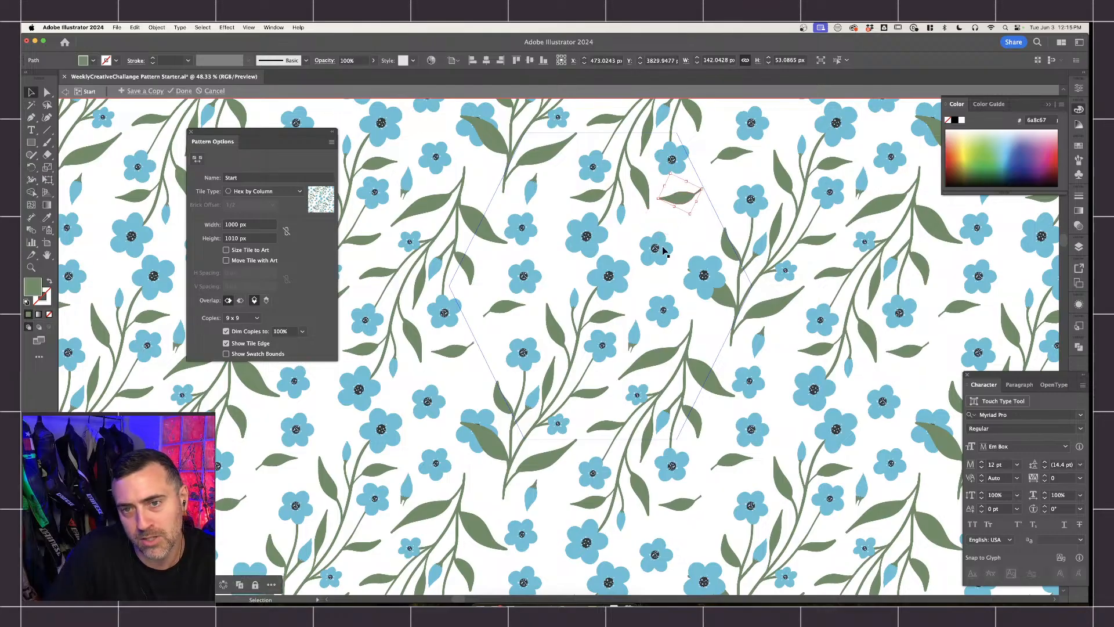
Check the repeat for gaps and place a rotated leaf copy between the flowers right of the tile's center.
{"action": "scroll", "coordinate": [665, 250], "scroll_direction": "down", "scroll_amount": 5}
{"action": "scroll", "coordinate": [664, 250], "scroll_direction": "down", "scroll_amount": 1}
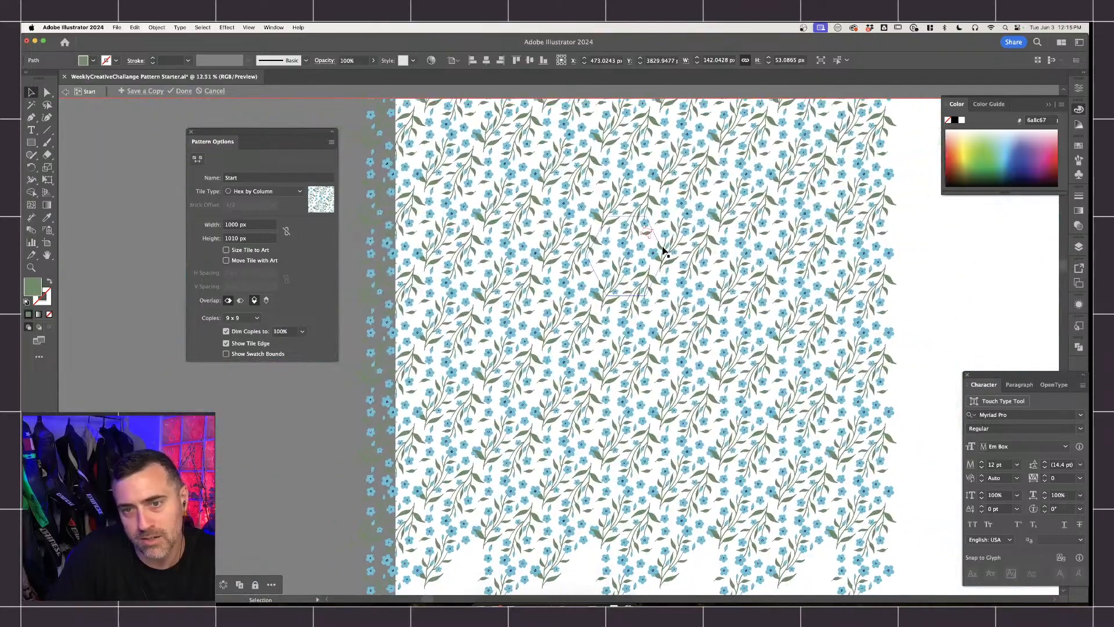
{"action": "scroll", "coordinate": [665, 250], "scroll_direction": "up", "scroll_amount": 2}
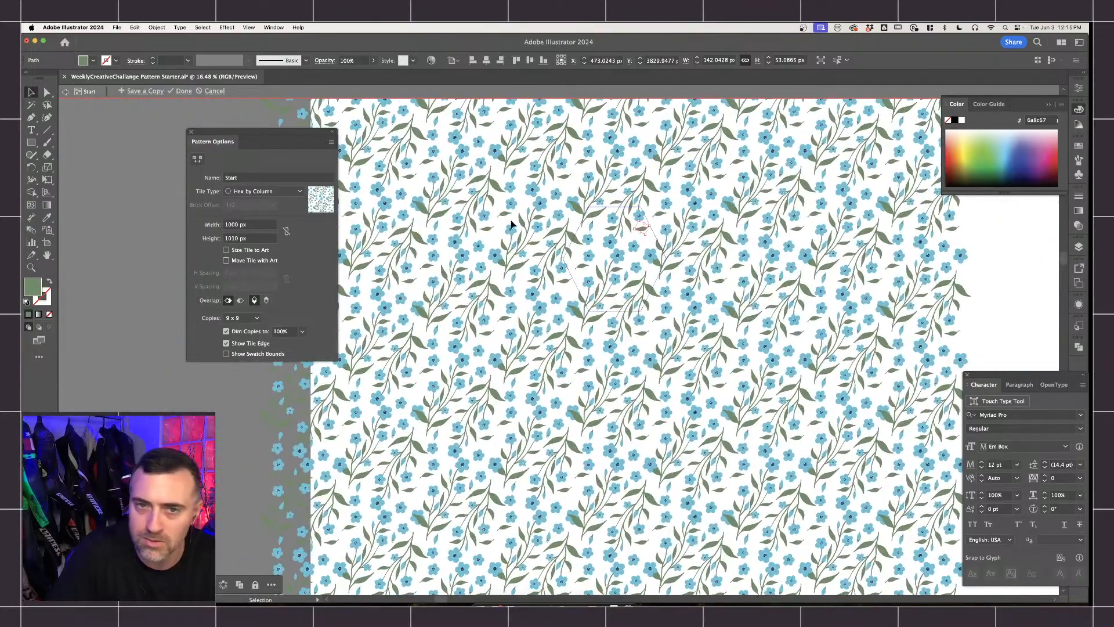
{"action": "scroll", "coordinate": [512, 224], "scroll_direction": "down", "scroll_amount": 2}
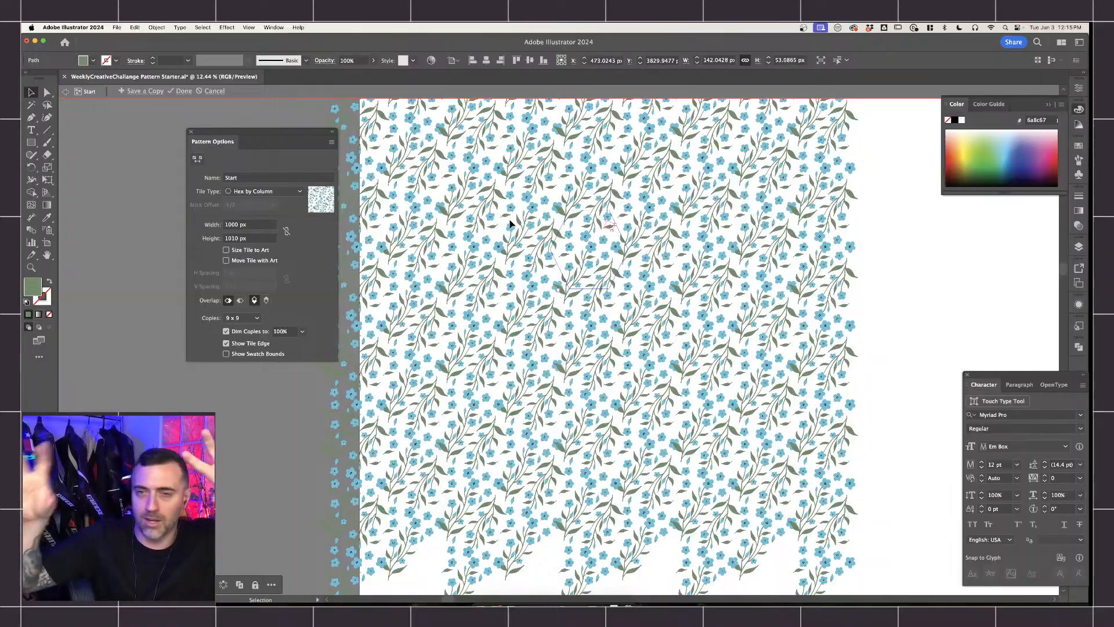
{"action": "scroll", "coordinate": [718, 235], "scroll_direction": "up", "scroll_amount": 2}
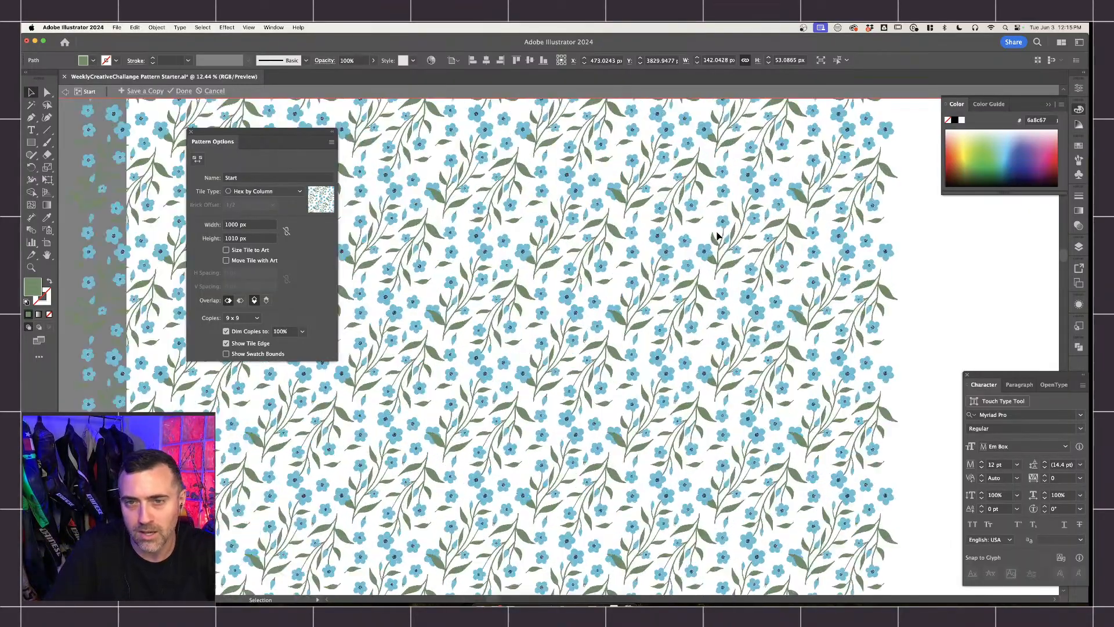
{"action": "scroll", "coordinate": [718, 235], "scroll_direction": "up", "scroll_amount": 3}
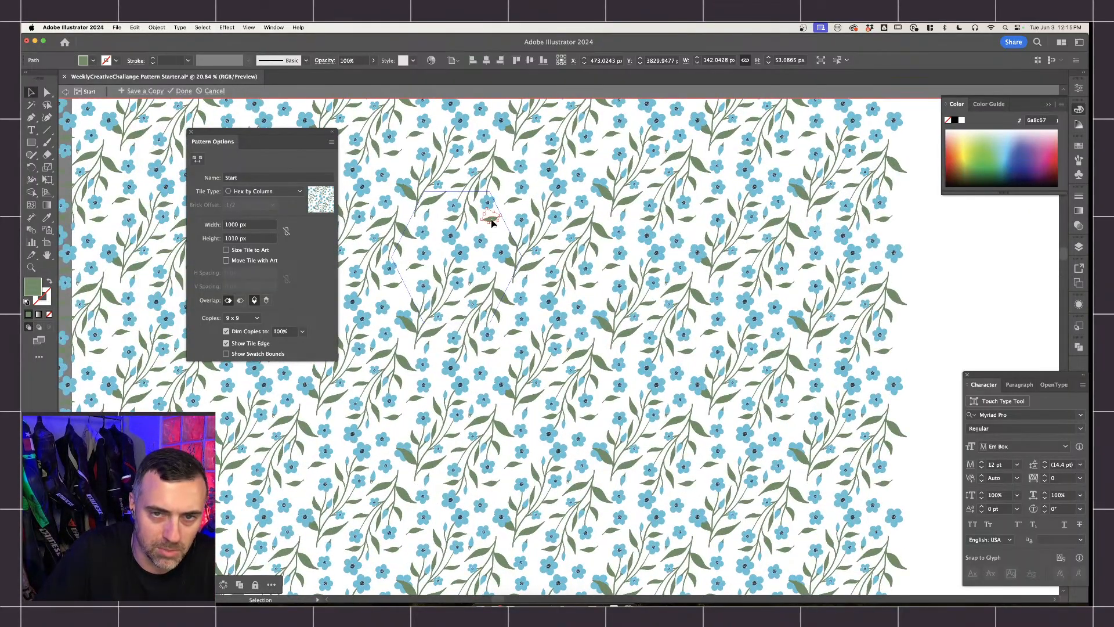
{"action": "left_click_drag", "start_coordinate": [492, 223], "coordinate": [486, 278]}
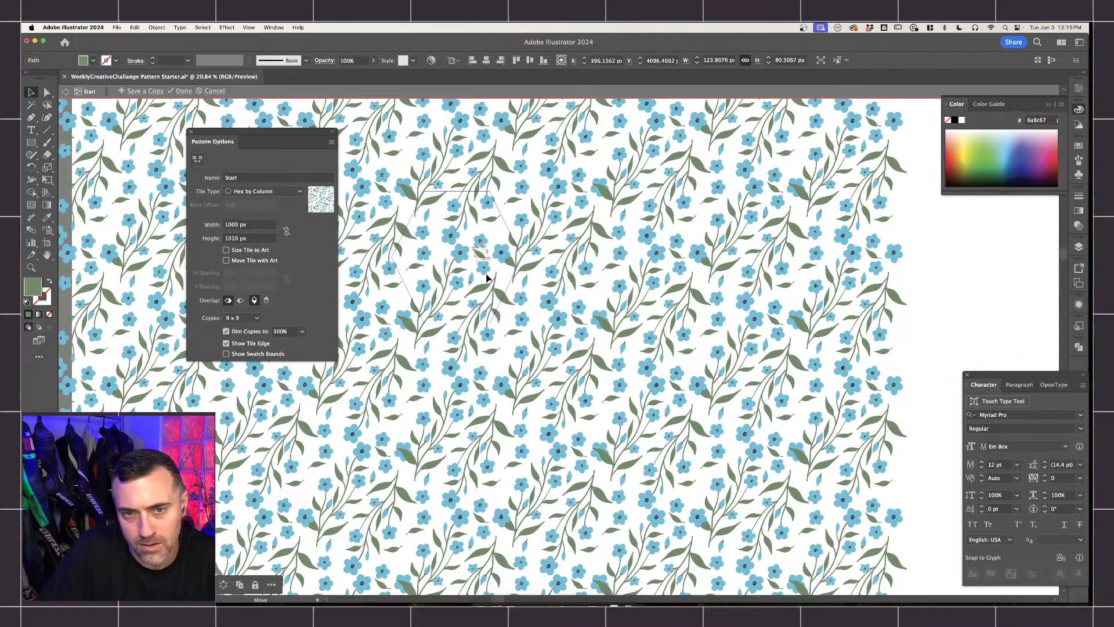
{"action": "left_click", "coordinate": [499, 274]}
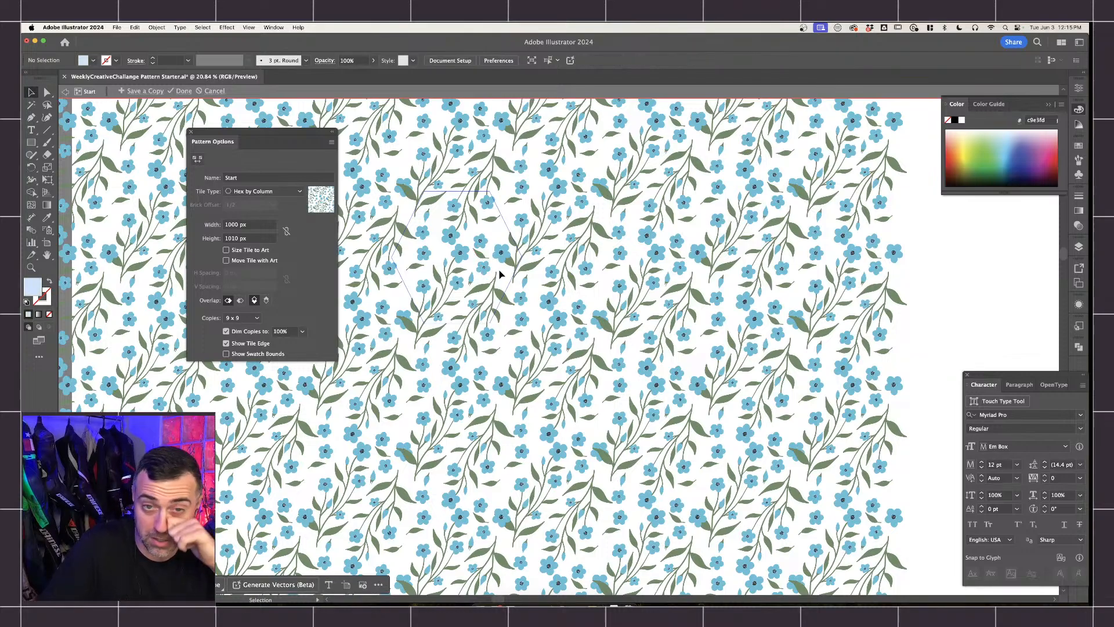
Place another leaf copy between the flowers in the tile's upper-left half and rotate it to fit the gap.
{"action": "scroll", "coordinate": [507, 269], "scroll_direction": "up", "scroll_amount": 5}
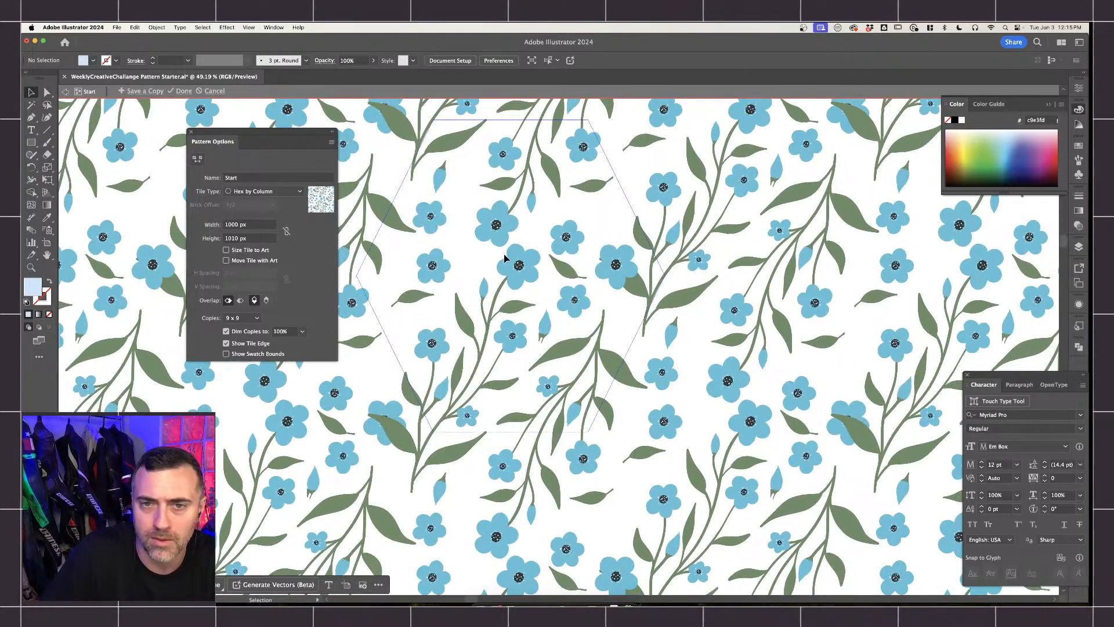
{"action": "scroll", "coordinate": [414, 282], "scroll_direction": "down", "scroll_amount": 4}
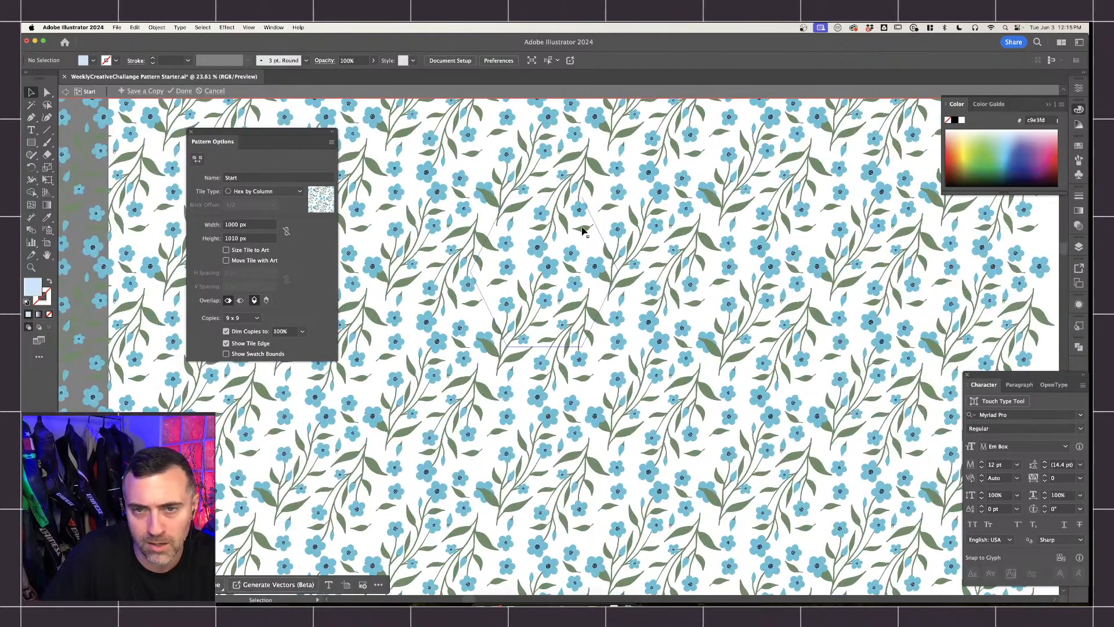
{"action": "left_click_drag", "start_coordinate": [584, 231], "coordinate": [527, 264]}
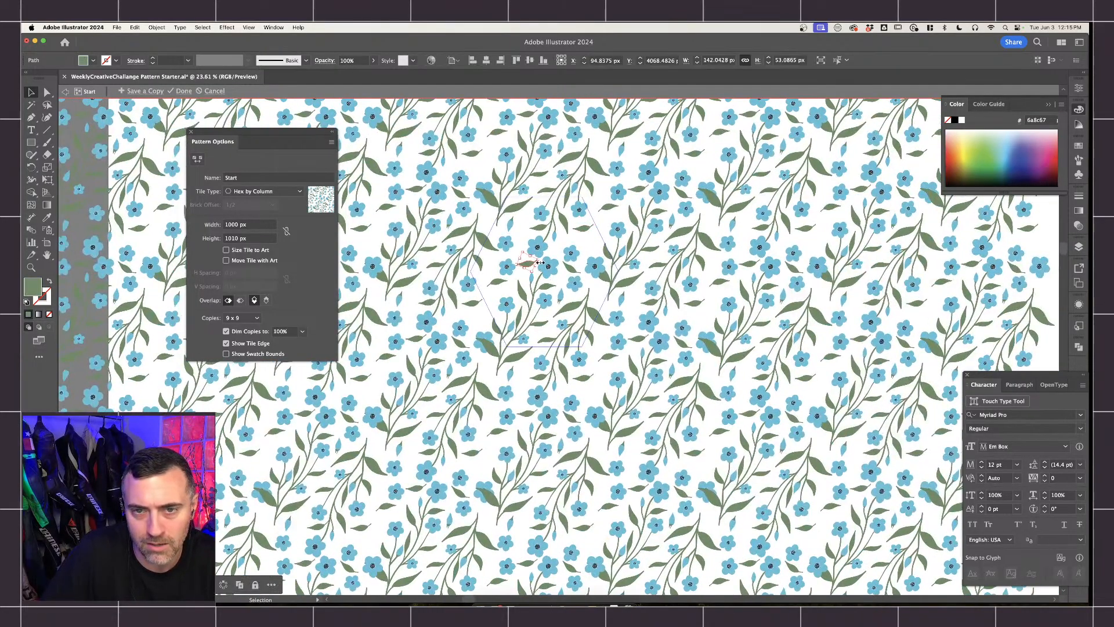
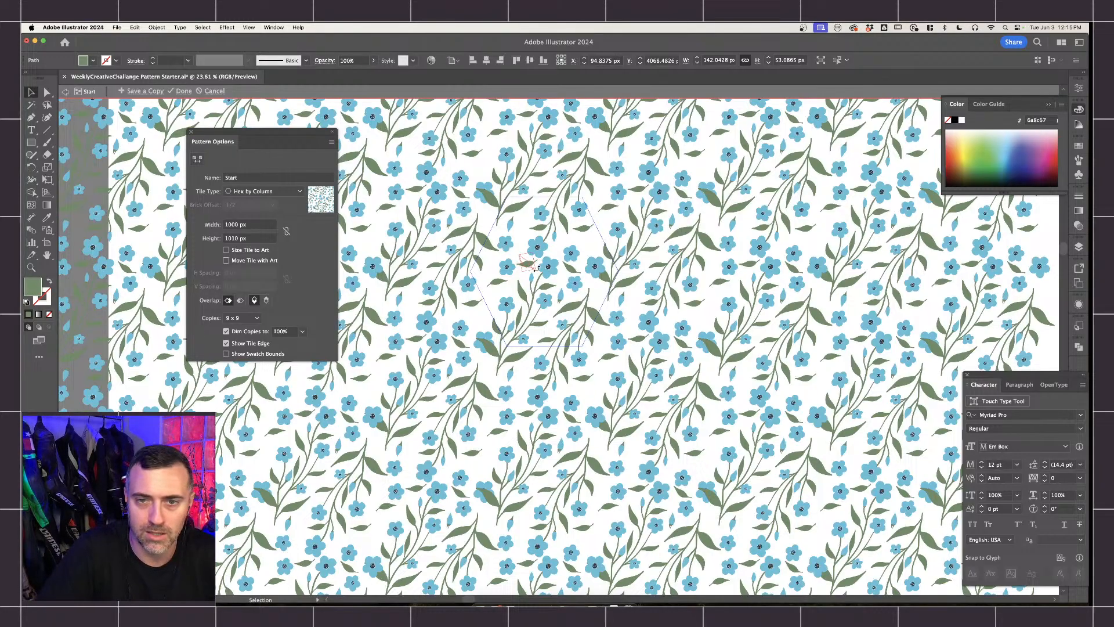
{"action": "left_click_drag", "start_coordinate": [536, 269], "coordinate": [538, 268]}
{"action": "scroll", "coordinate": [540, 268], "scroll_direction": "down", "scroll_amount": 3}
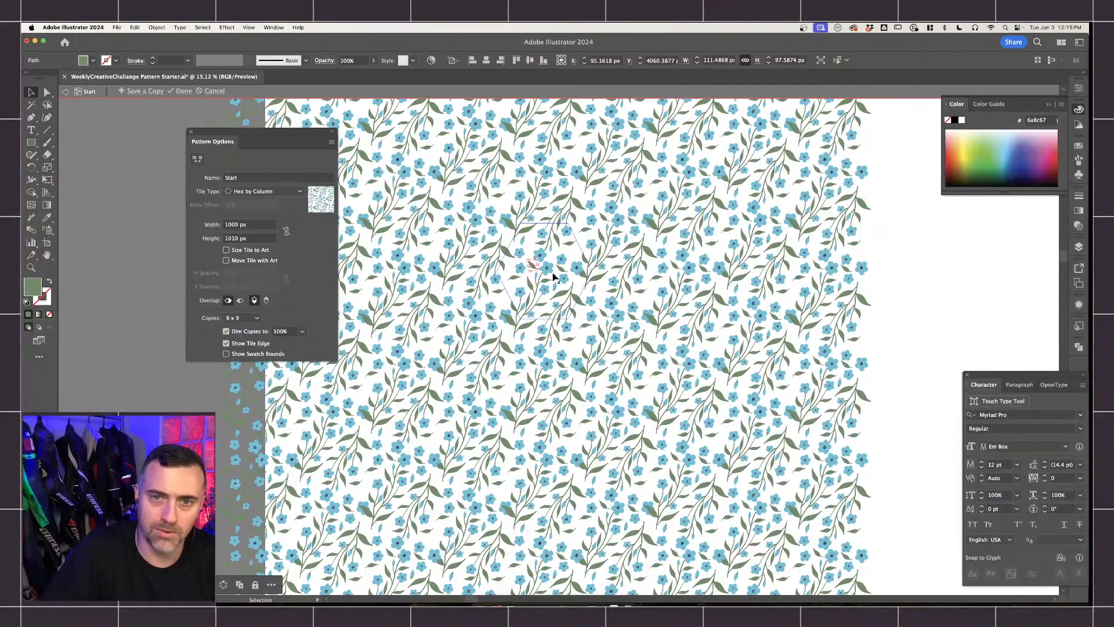
Exit pattern editing and draw a rectangle about 5288 × 3245 px filled with the floral pattern beside the sample swatch.
{"action": "key", "text": "Escape"}
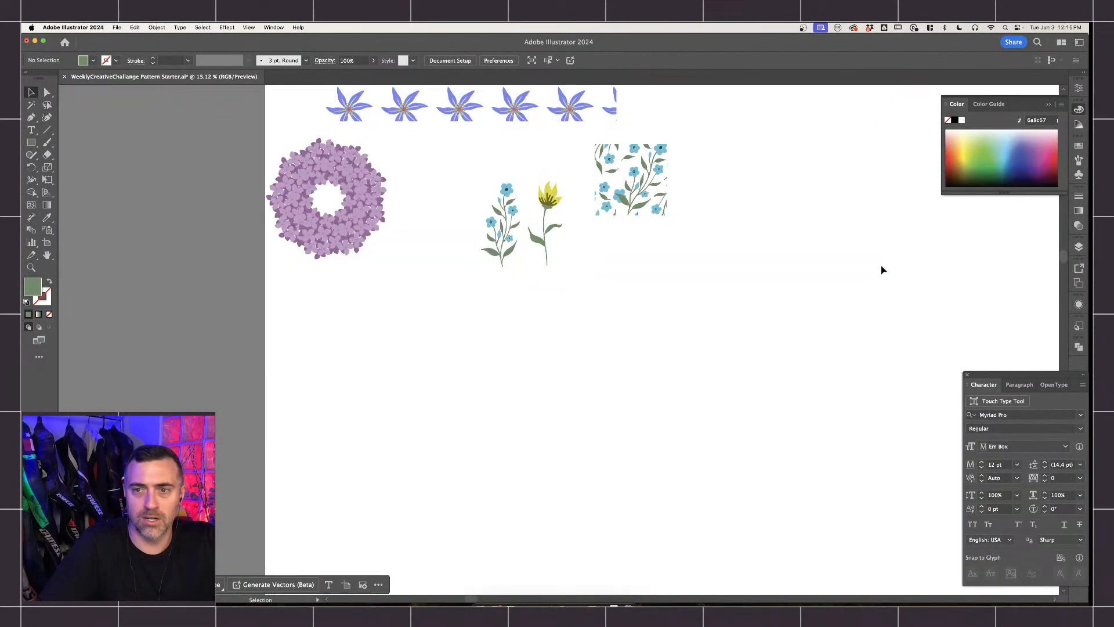
{"action": "key", "text": "m"}
{"action": "left_click_drag", "start_coordinate": [704, 120], "coordinate": [1030, 430]}
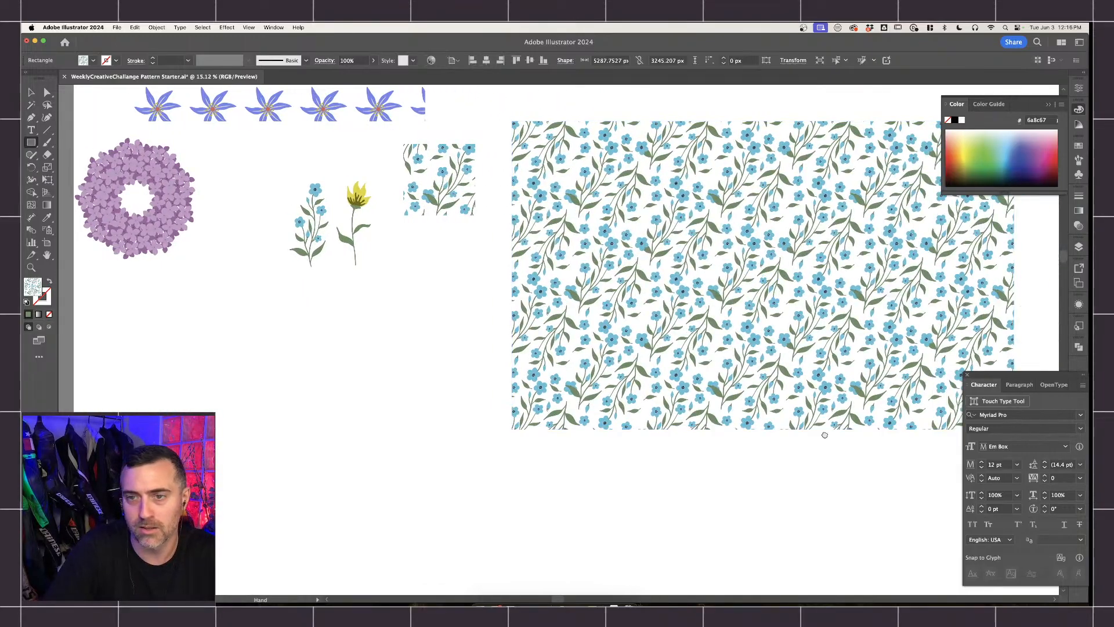
{"action": "scroll", "coordinate": [555, 378], "scroll_direction": "right", "scroll_amount": 5}
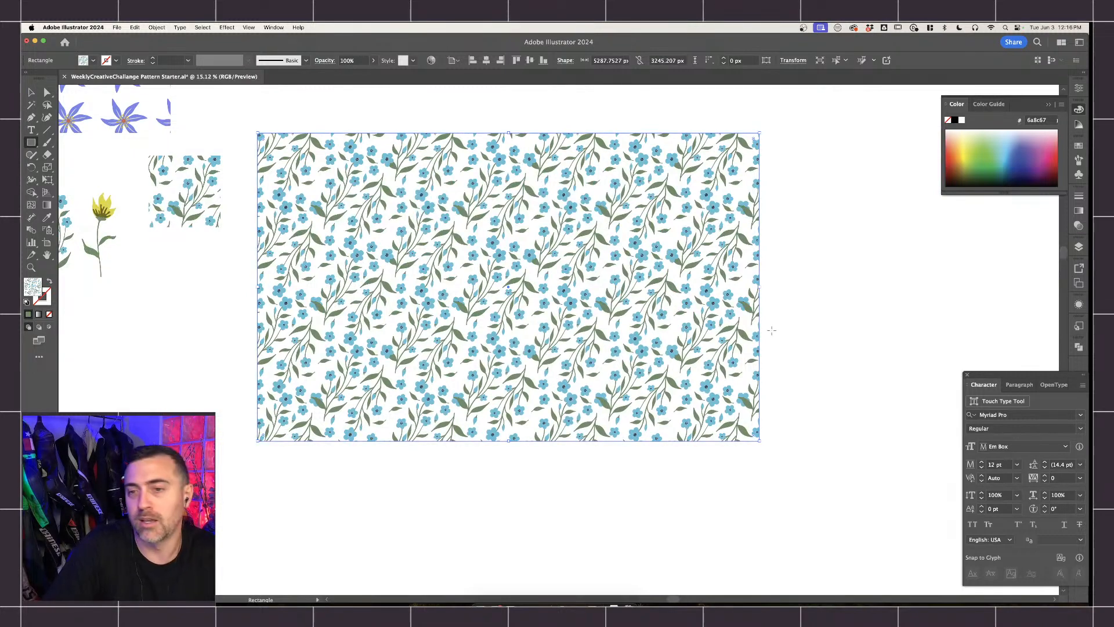
Draw a rectangle about 5327 × 3307 px over the patterned one and fill it with cream, hex fff9d7.
{"action": "left_click_drag", "start_coordinate": [759, 441], "coordinate": [764, 447]}
{"action": "mouse_move", "coordinate": [258, 133]}
{"action": "left_mouse_down"}
{"action": "mouse_move", "coordinate": [242, 132]}
{"action": "mouse_move", "coordinate": [257, 133]}
{"action": "left_mouse_up"}
{"action": "left_click", "coordinate": [94, 61]}
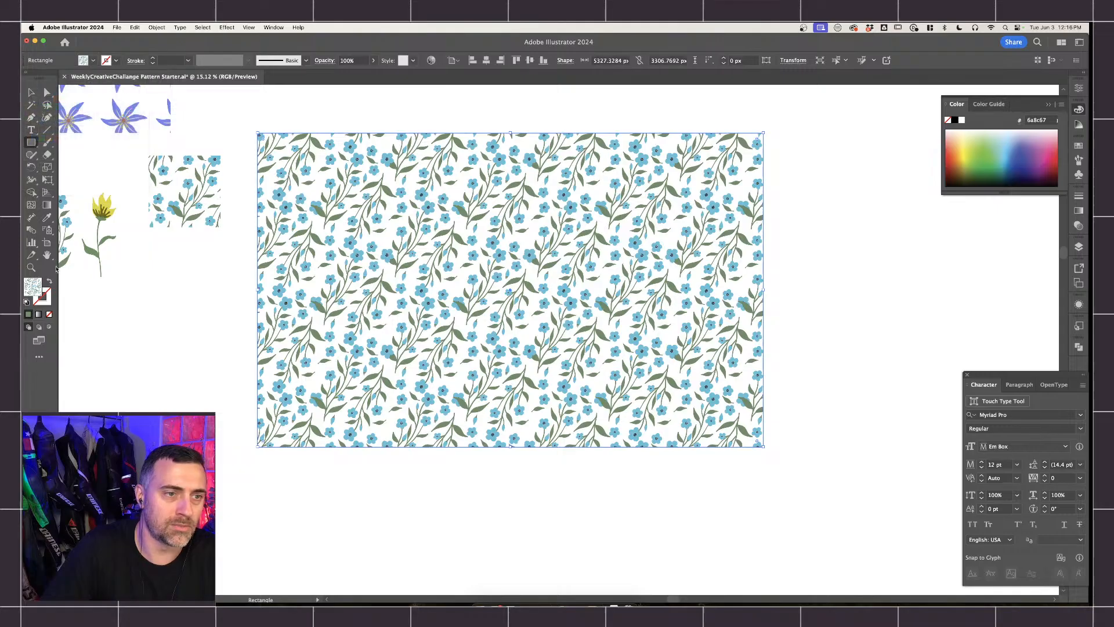
{"action": "double_click", "coordinate": [33, 287]}
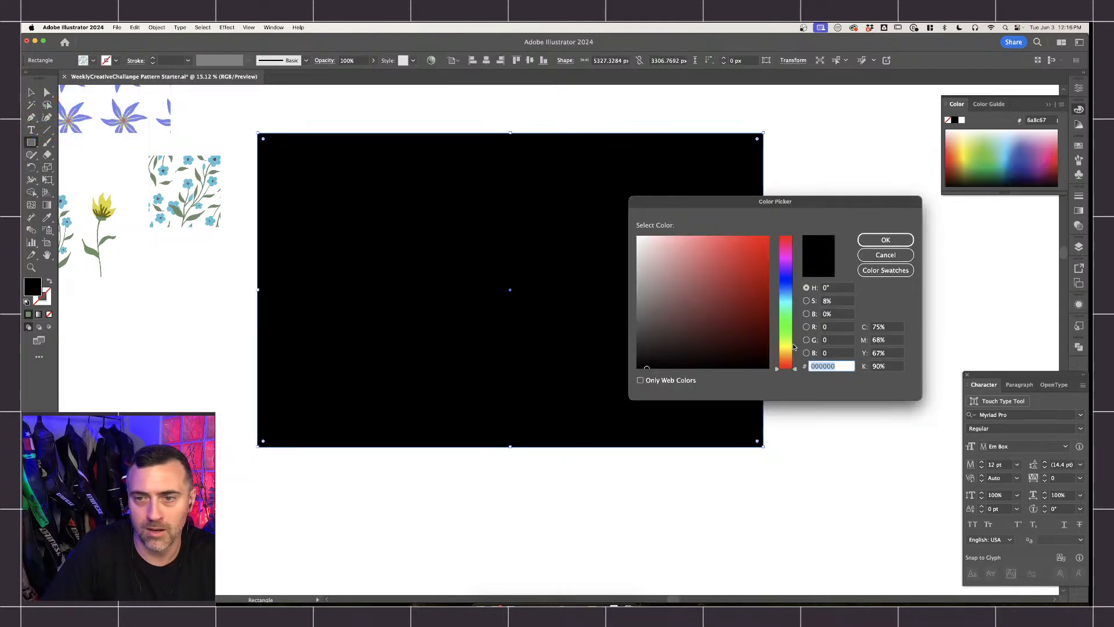
{"action": "type", "text": "fcf1b4"}
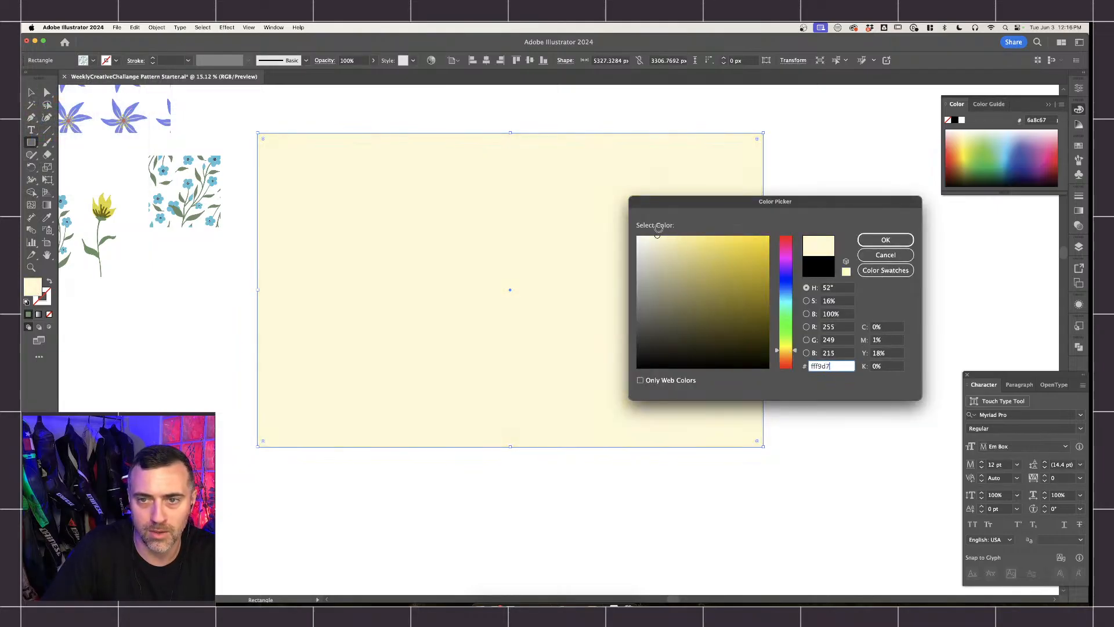
{"action": "left_click", "coordinate": [886, 240]}
{"action": "key", "text": "v"}
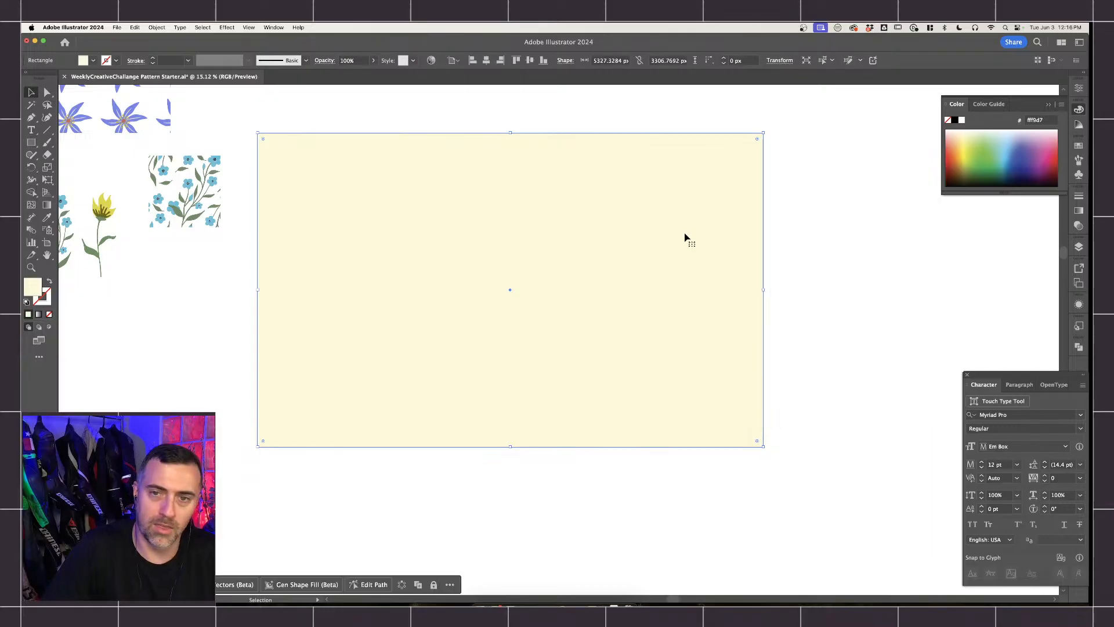
Place the cream rectangle behind the patterned one and shorten it from below to a height of about 3254 px.
{"action": "key", "text": "Delete"}
{"action": "left_click", "coordinate": [399, 146]}
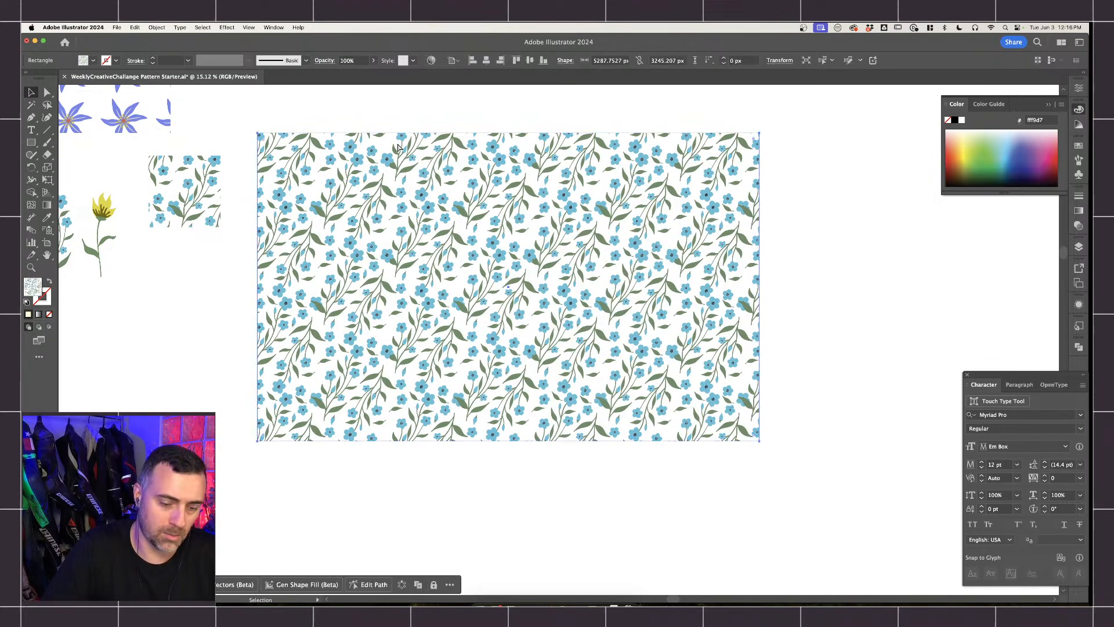
{"action": "key", "text": "super+z"}
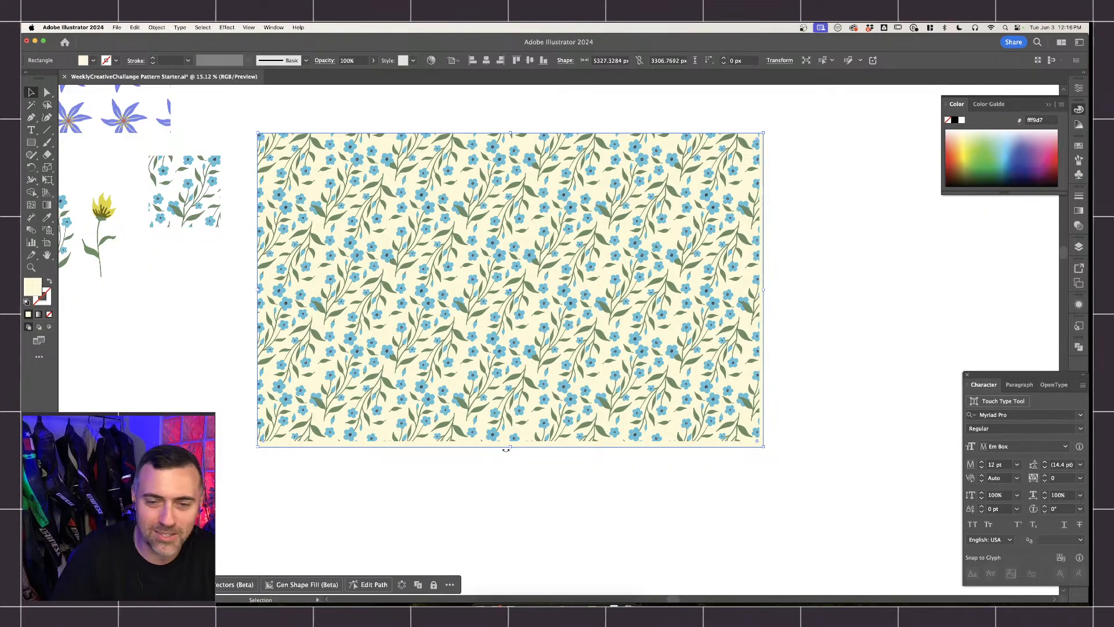
{"action": "left_click_drag", "start_coordinate": [511, 447], "coordinate": [514, 441]}
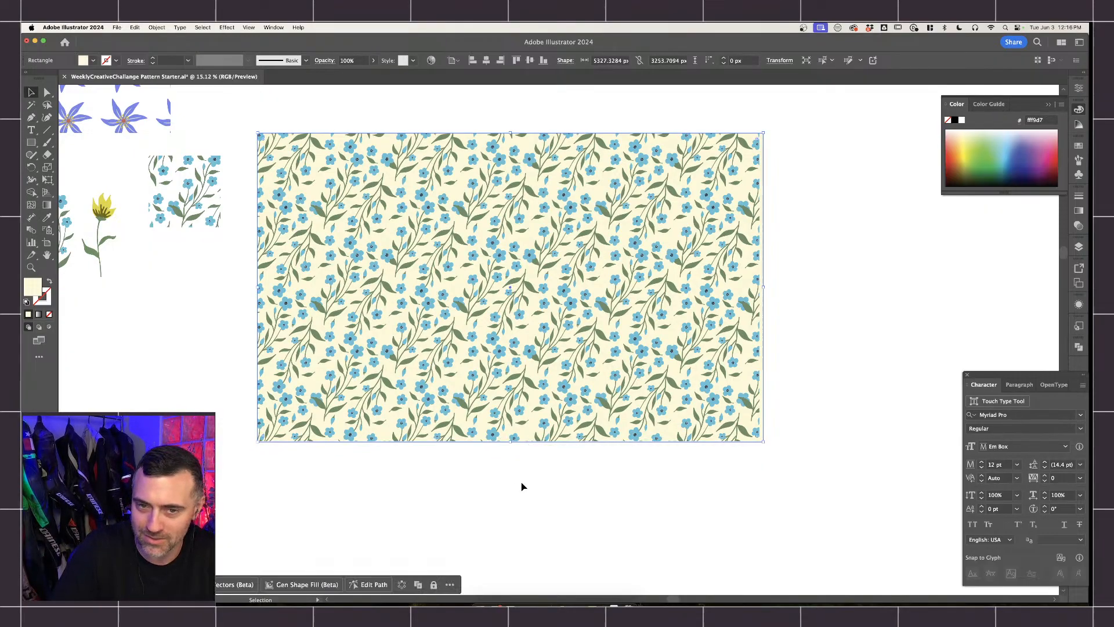
{"action": "left_click", "coordinate": [543, 493]}
{"action": "scroll", "coordinate": [543, 495], "scroll_direction": "down", "scroll_amount": 3}
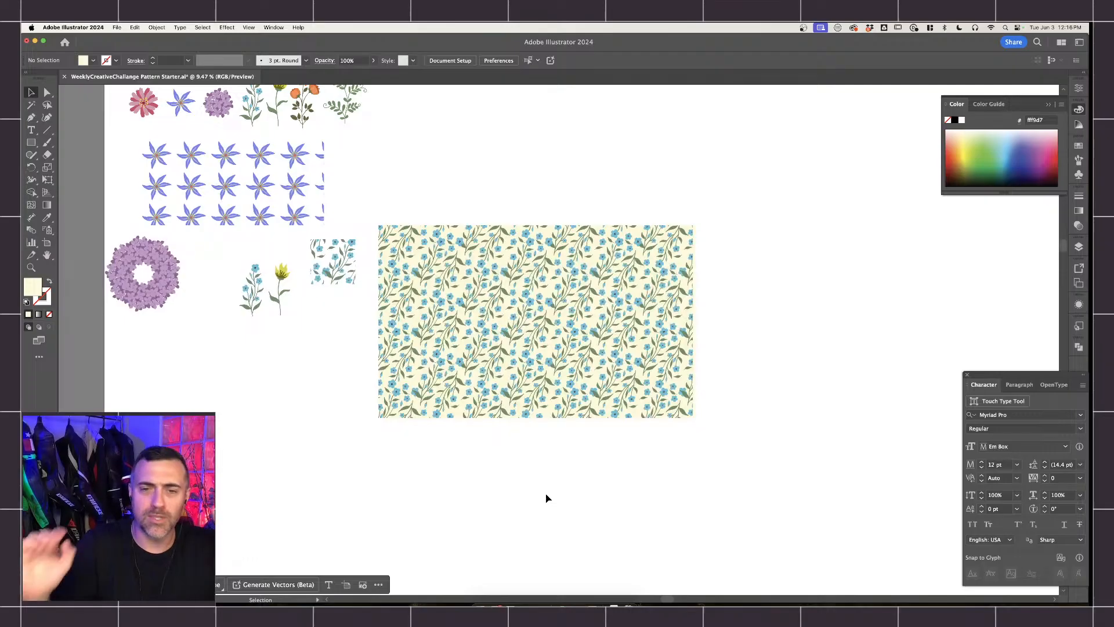
Draw a rectangle about 3972 × 3224 px with the same floral pattern fill, overlapping the upper-right part of the cream-backed one.
{"action": "left_click", "coordinate": [510, 391]}
{"action": "key", "text": "m"}
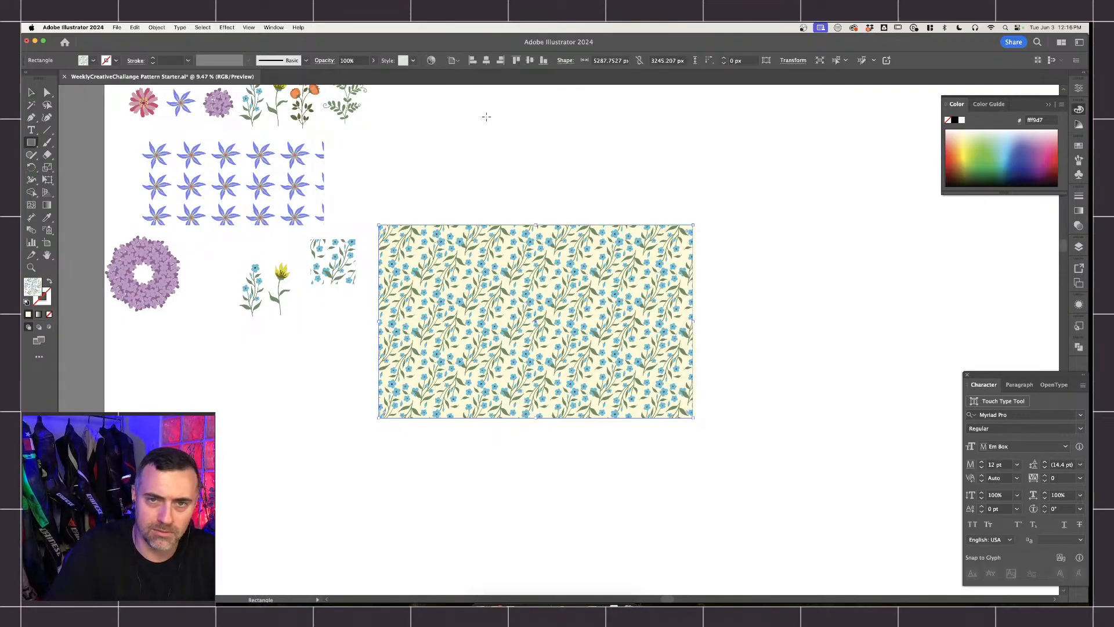
{"action": "mouse_move", "coordinate": [487, 116]}
{"action": "left_mouse_down"}
{"action": "mouse_move", "coordinate": [827, 312]}
{"action": "mouse_move", "coordinate": [925, 510]}
{"action": "mouse_move", "coordinate": [994, 386]}
{"action": "mouse_move", "coordinate": [983, 393]}
{"action": "mouse_move", "coordinate": [709, 307]}
{"action": "left_mouse_up"}
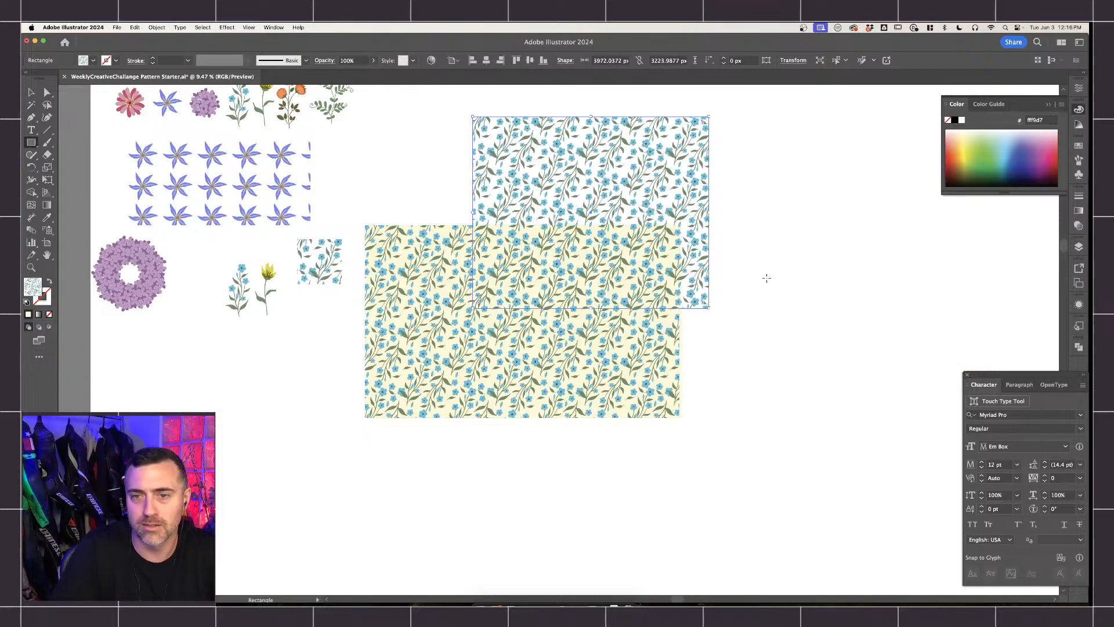
{"action": "key", "text": "v"}
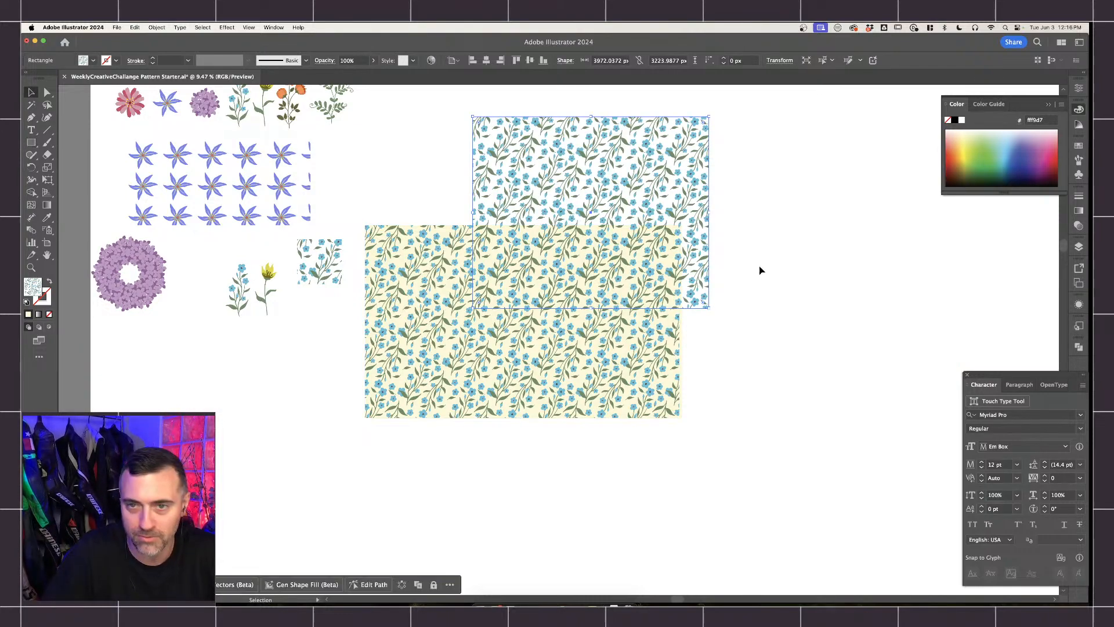
{"action": "left_click", "coordinate": [116, 27]}
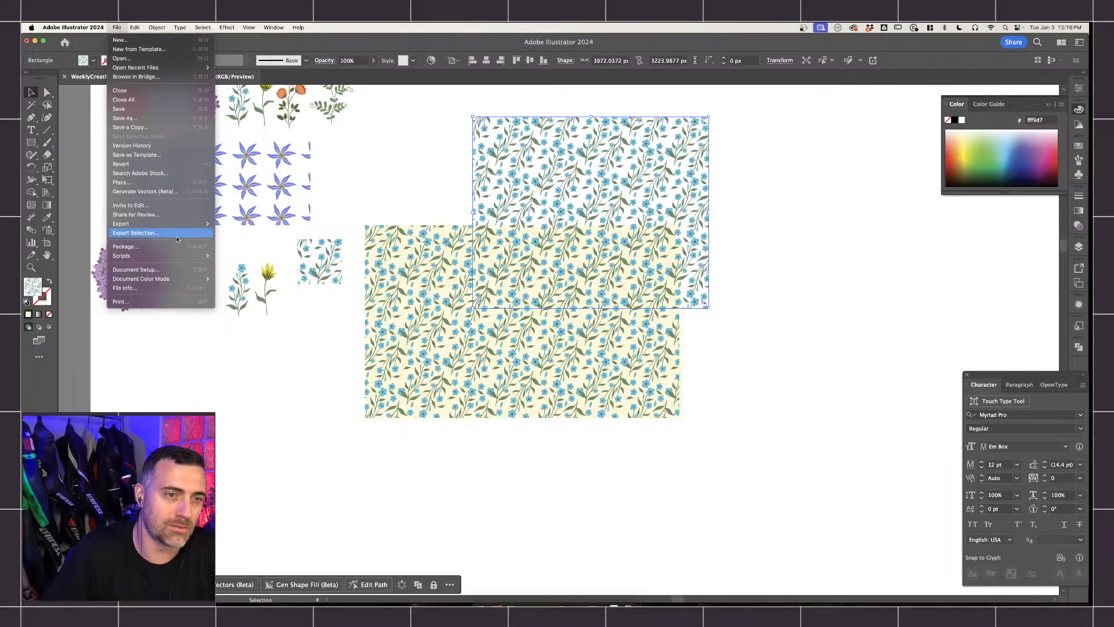
{"action": "left_click", "coordinate": [151, 271]}
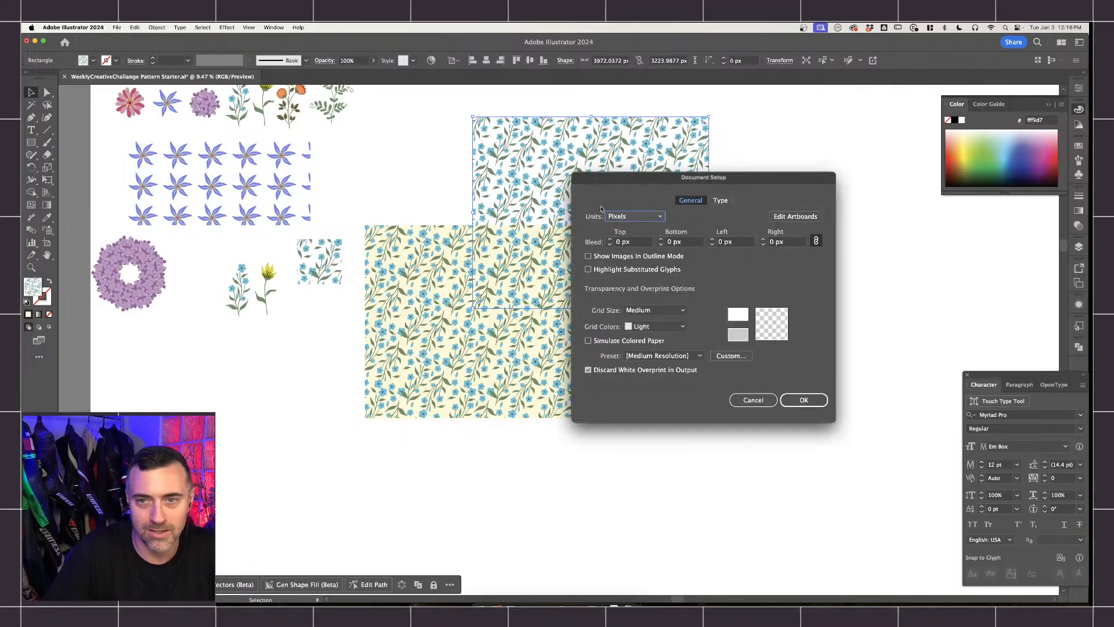
{"action": "left_click", "coordinate": [721, 201]}
{"action": "left_click", "coordinate": [696, 201]}
{"action": "left_click", "coordinate": [753, 400]}
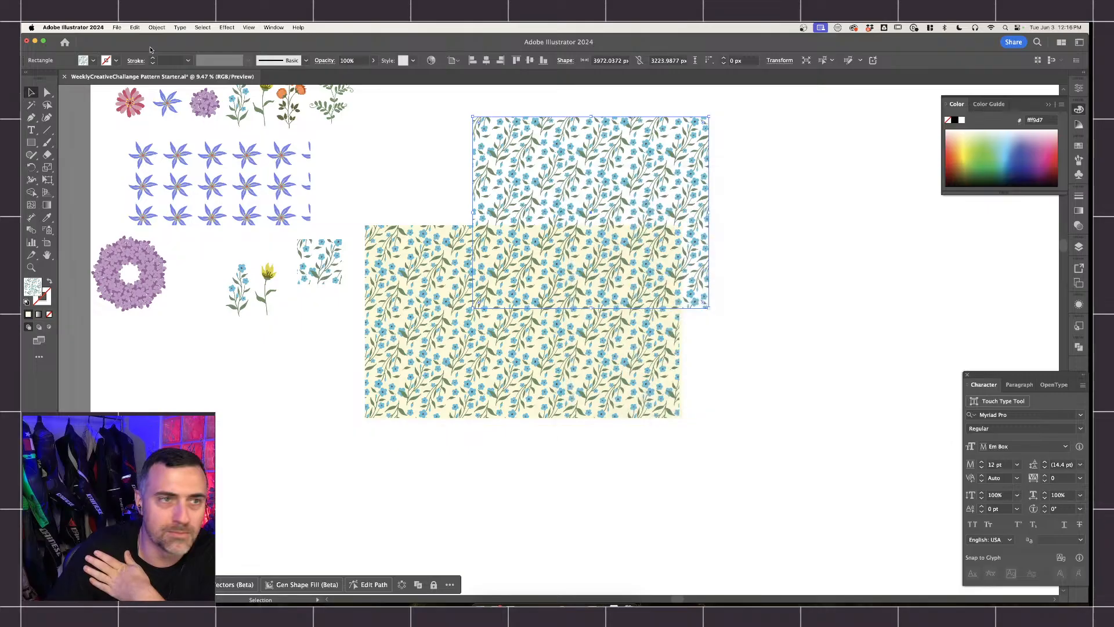
{"action": "left_click", "coordinate": [93, 27]}
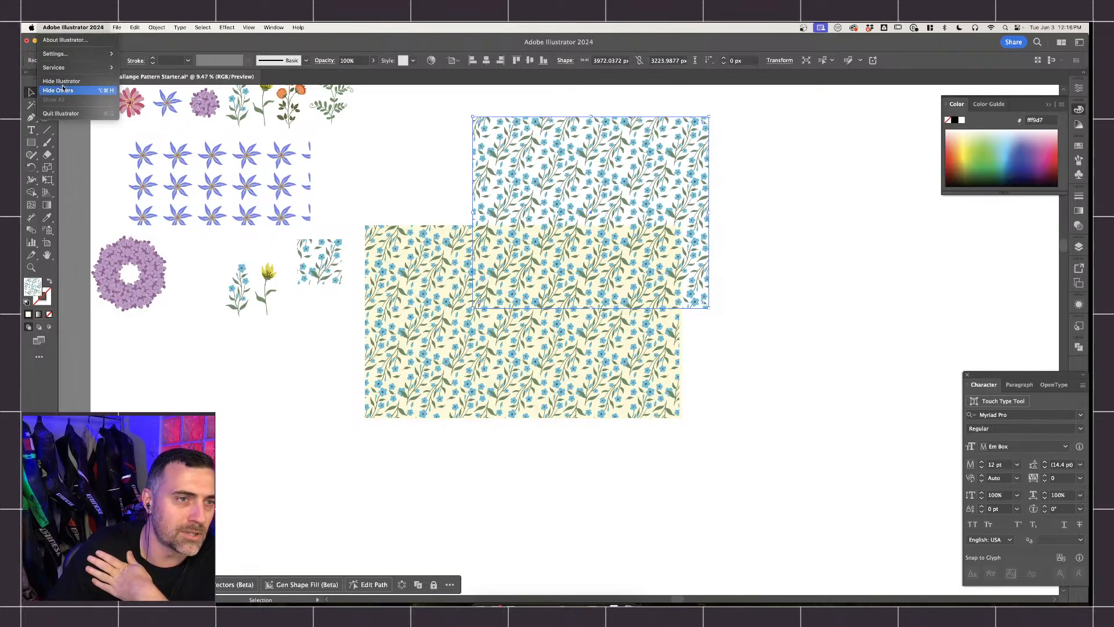
{"action": "mouse_move", "coordinate": [70, 55]}
{"action": "left_click", "coordinate": [122, 56]}
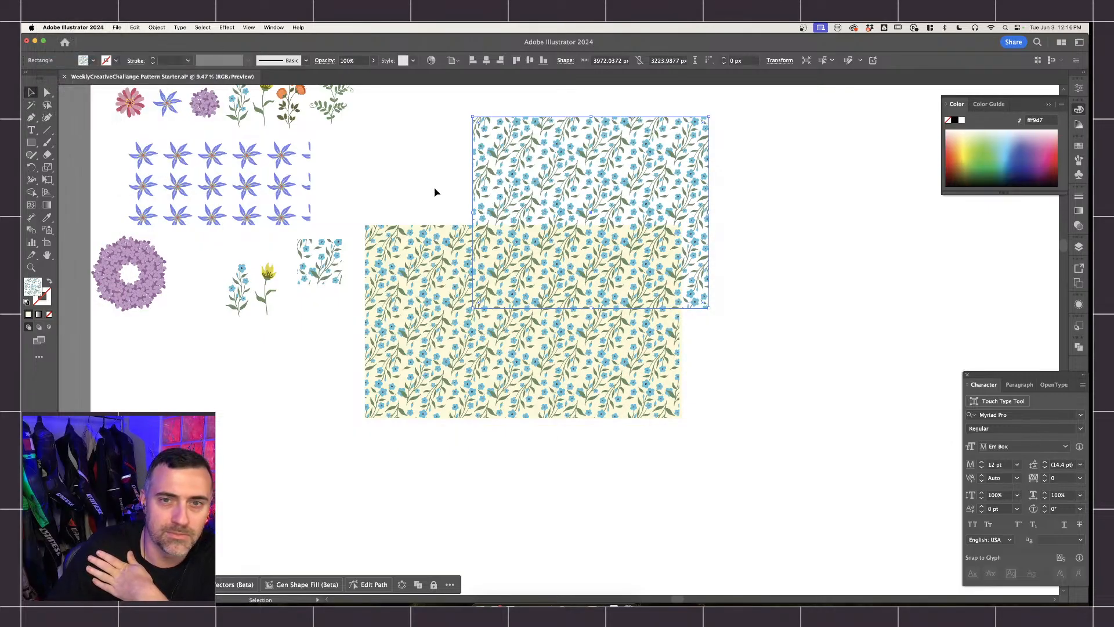
{"action": "left_click", "coordinate": [448, 179]}
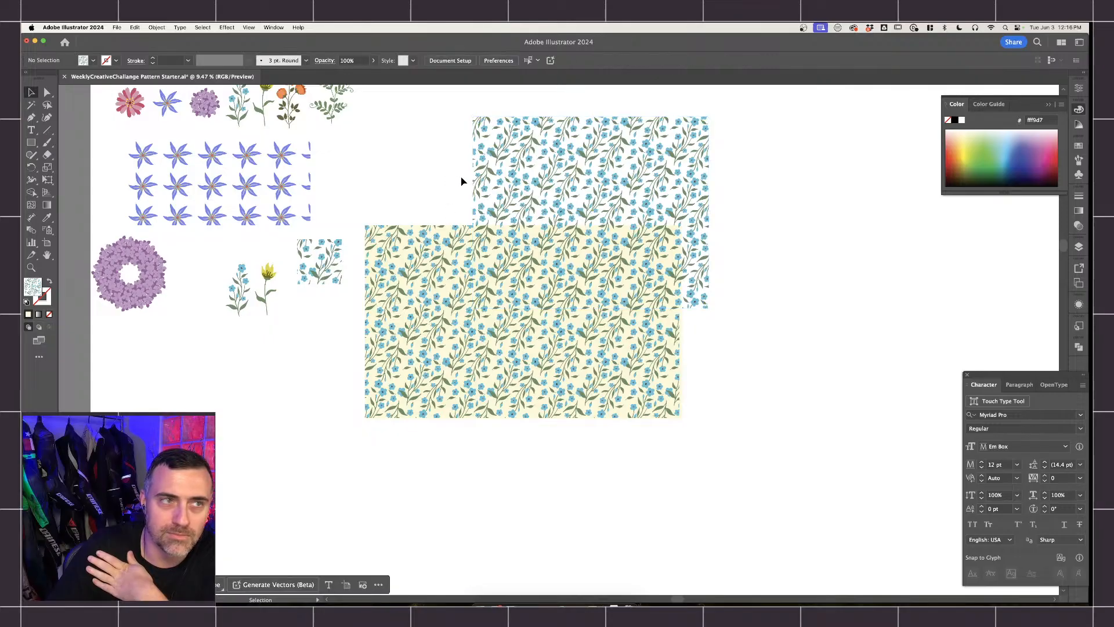
Turn off Transform Pattern Tiles in the General preferences.
{"action": "left_click", "coordinate": [75, 28]}
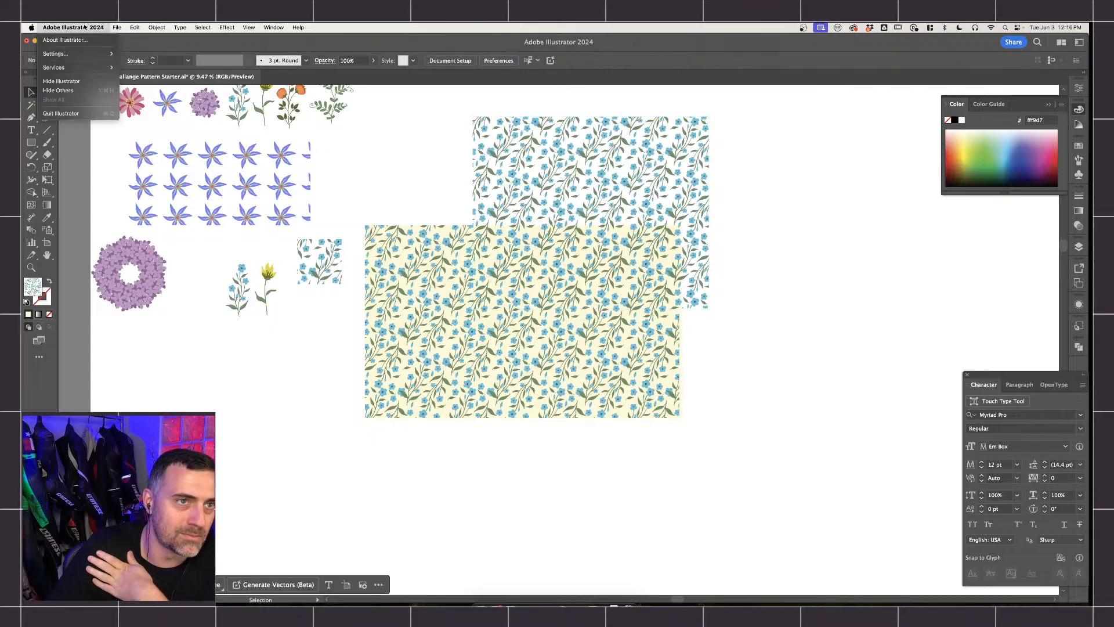
{"action": "left_click", "coordinate": [66, 54]}
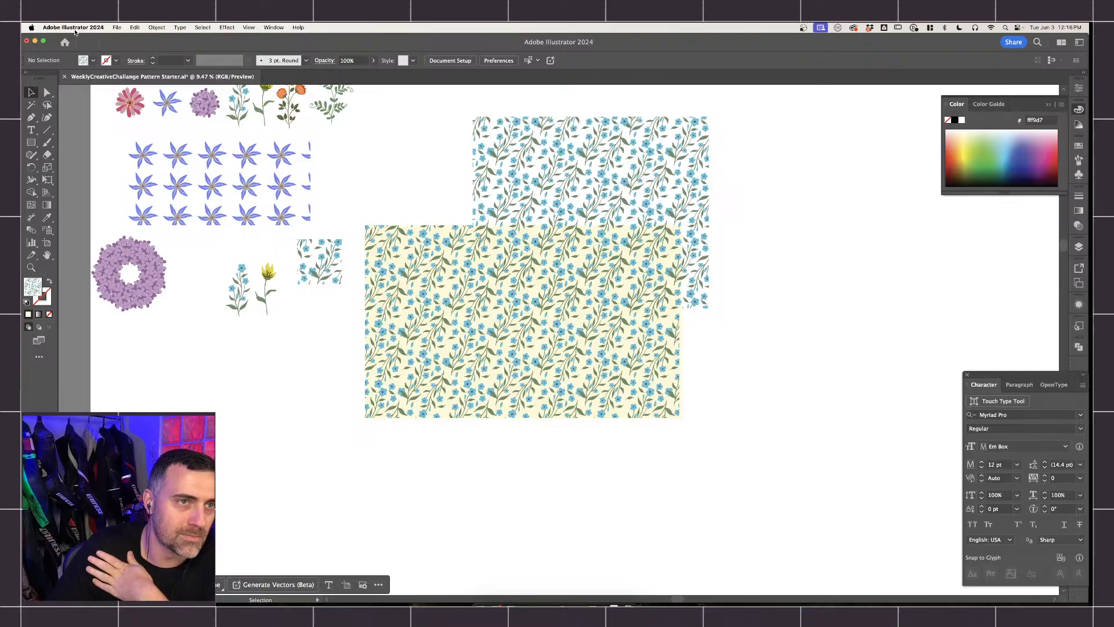
{"action": "left_click", "coordinate": [75, 27]}
{"action": "mouse_move", "coordinate": [65, 54]}
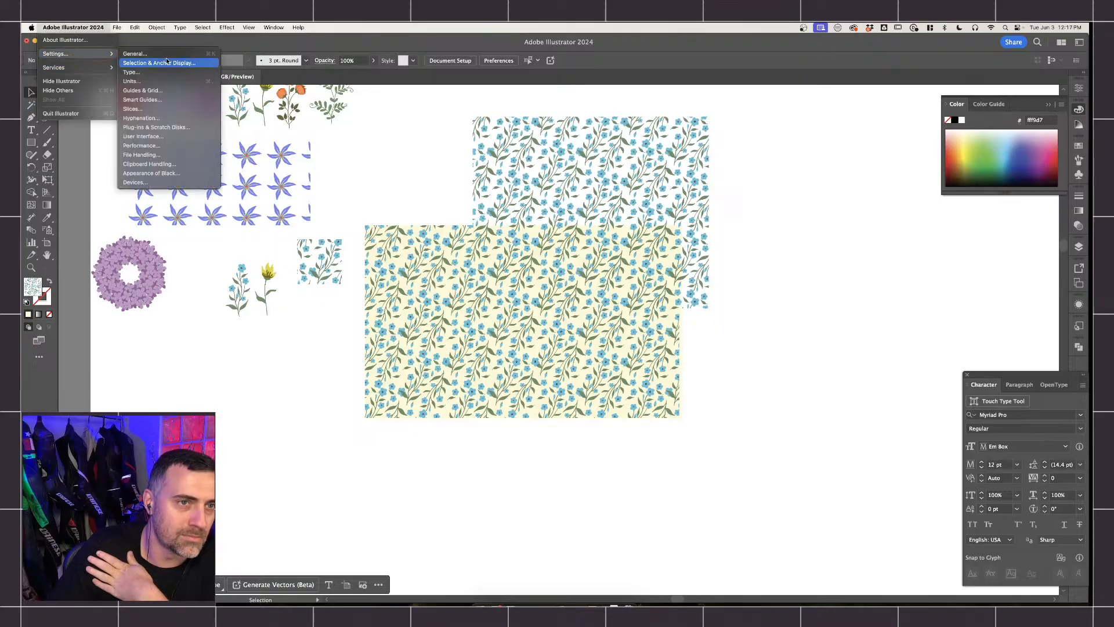
{"action": "left_click", "coordinate": [135, 54]}
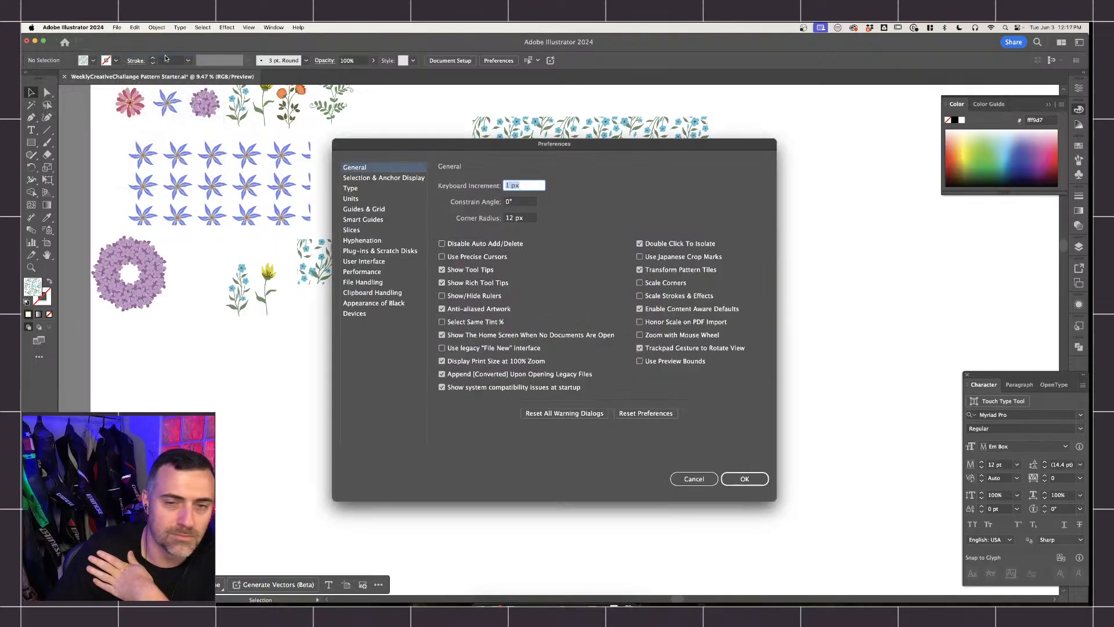
{"action": "left_click", "coordinate": [376, 180]}
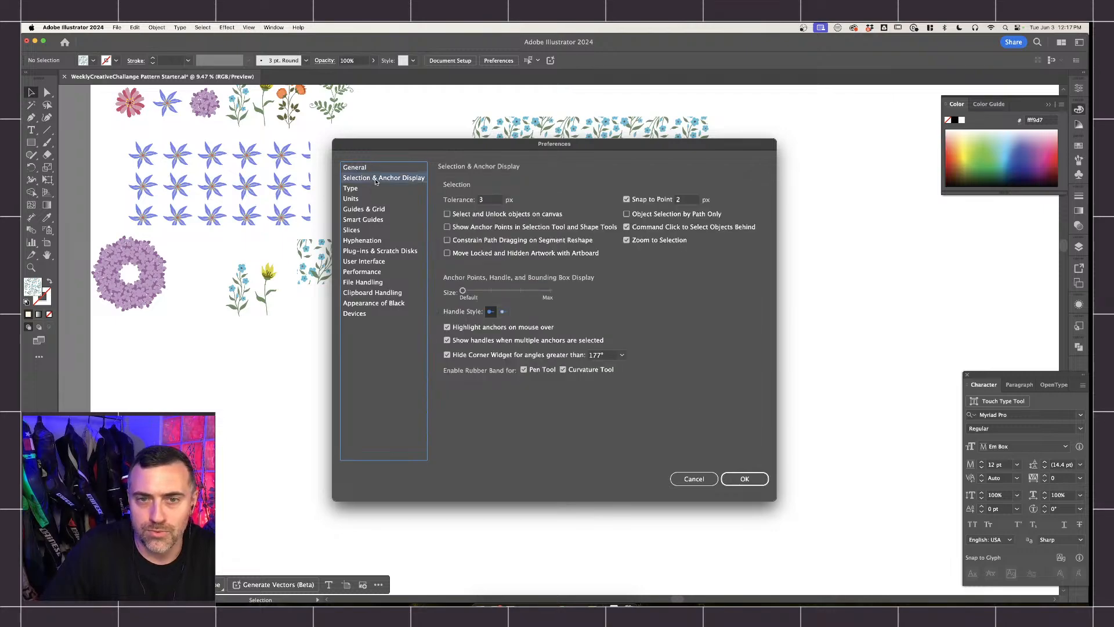
{"action": "left_click", "coordinate": [371, 189]}
{"action": "left_click", "coordinate": [369, 200]}
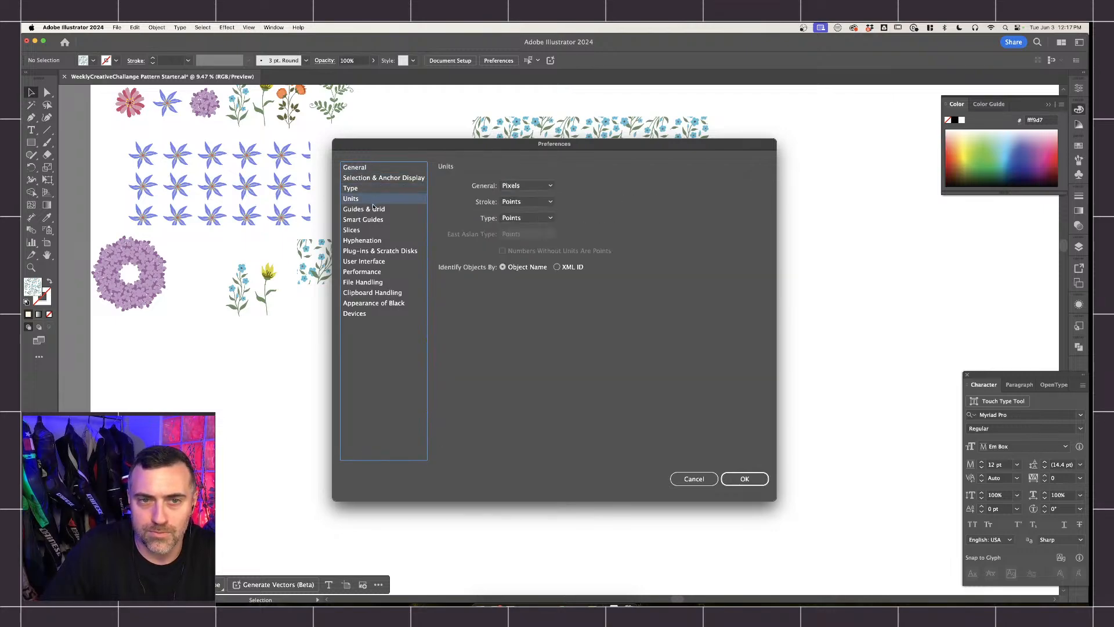
{"action": "left_click", "coordinate": [373, 208]}
{"action": "left_click", "coordinate": [373, 168]}
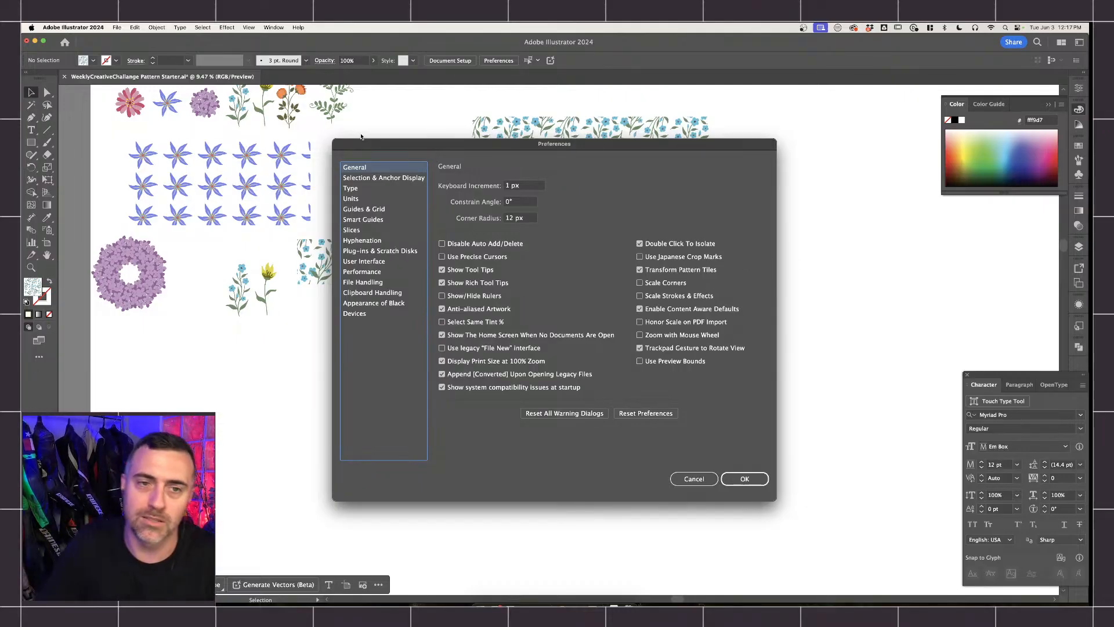
{"action": "left_click", "coordinate": [641, 271]}
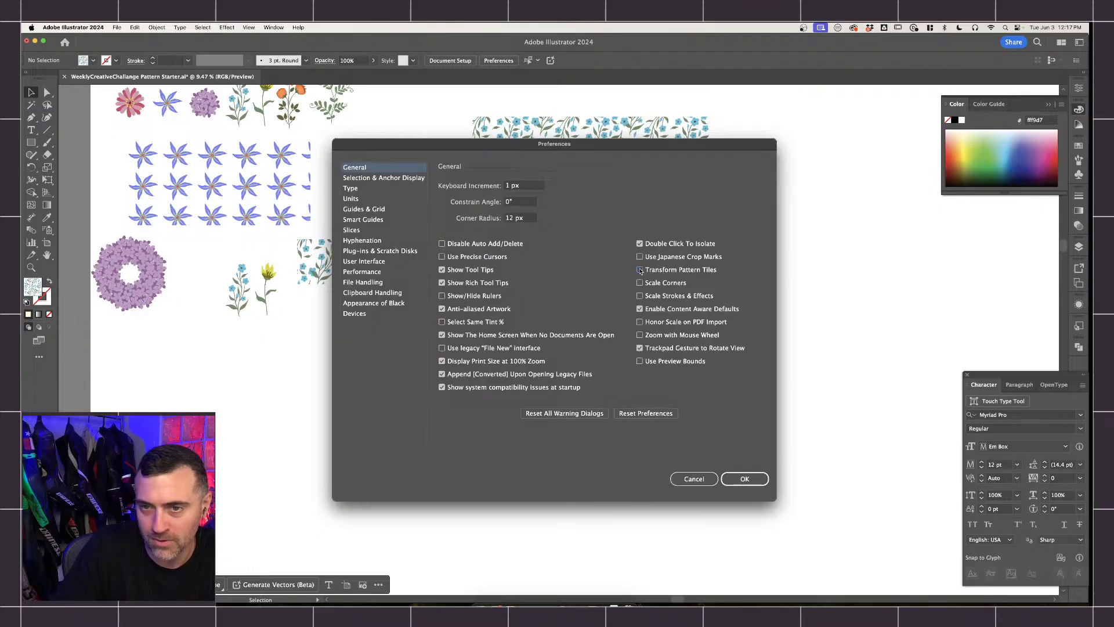
{"action": "left_click", "coordinate": [740, 479]}
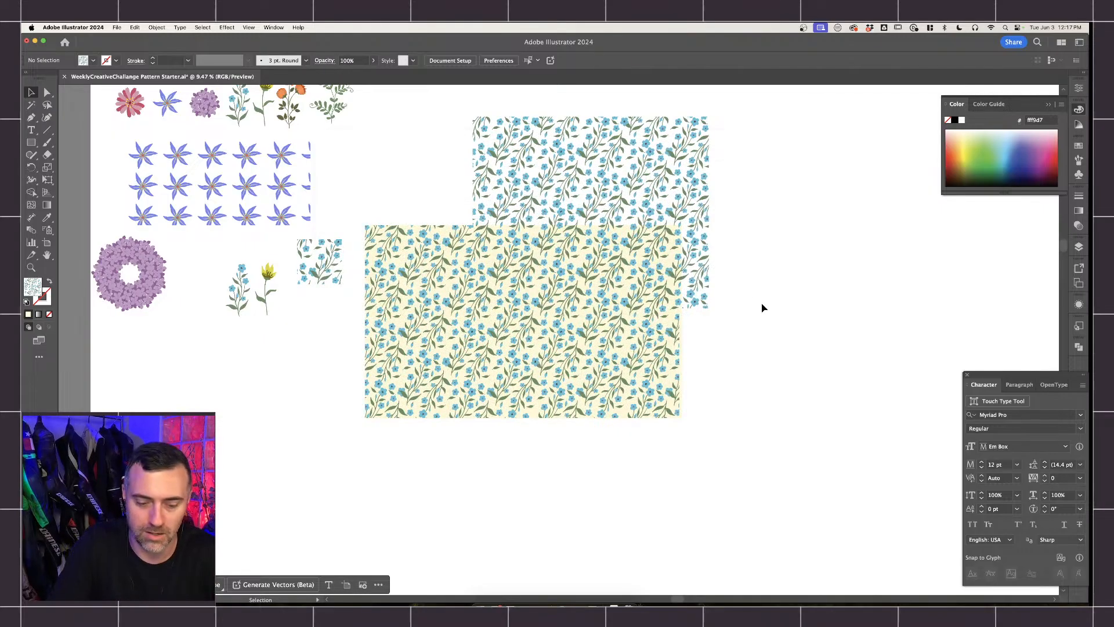
Draw a pattern-filled square about 3646 × 3646 px to the right of the other patterned rectangles and hide the Character panel.
{"action": "key", "text": "m"}
{"action": "mouse_move", "coordinate": [732, 147]}
{"action": "left_mouse_down"}
{"action": "mouse_move", "coordinate": [778, 214]}
{"action": "mouse_move", "coordinate": [950, 364]}
{"action": "left_mouse_up"}
{"action": "key", "text": "v"}
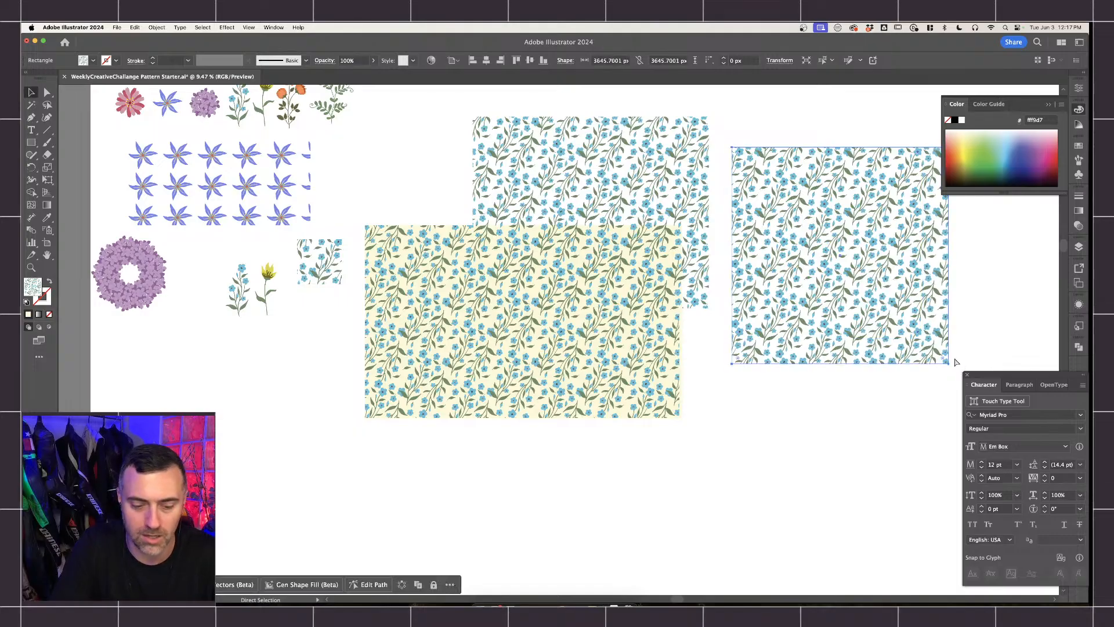
{"action": "key", "text": "super+t"}
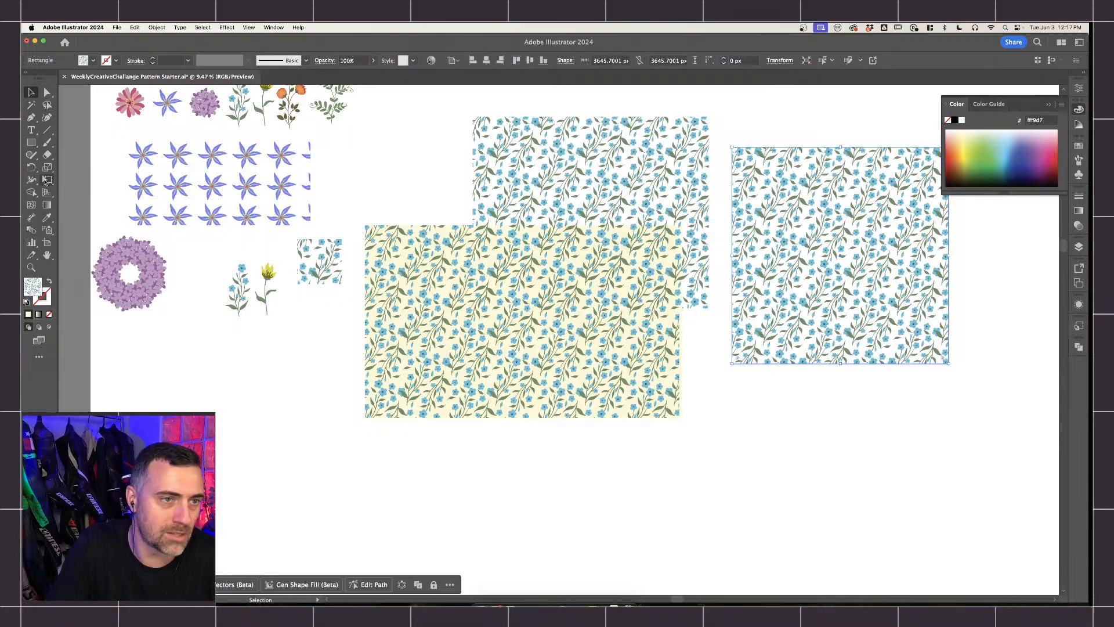
Enlarge the new patterned square from its lower-left corner to about 4024 × 4024 px.
{"action": "left_click", "coordinate": [47, 167]}
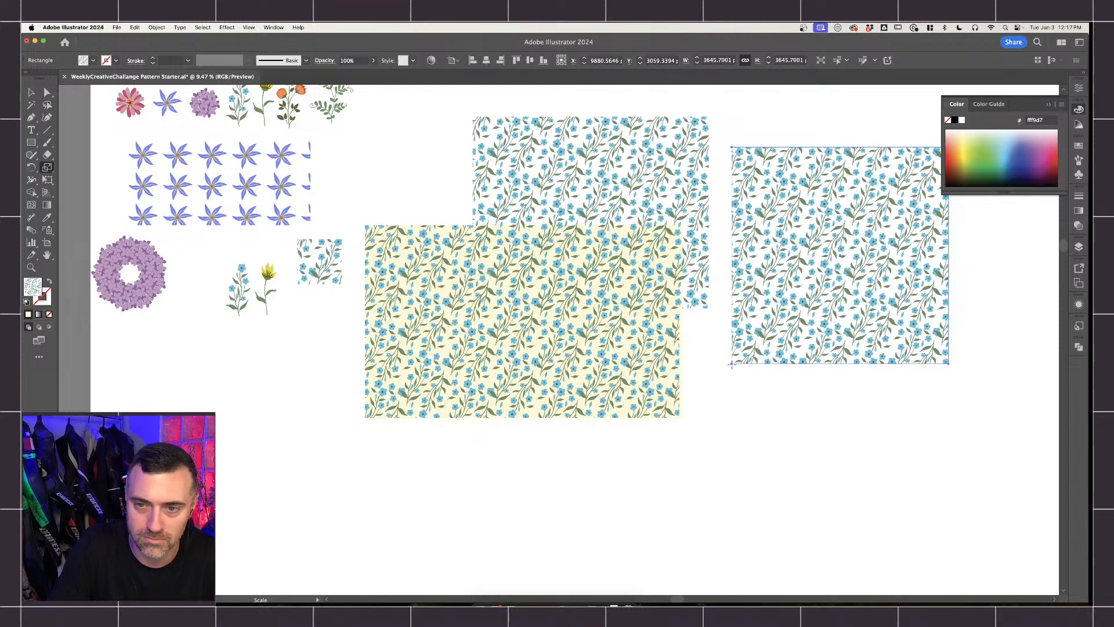
{"action": "key", "text": "v"}
{"action": "left_click_drag", "start_coordinate": [731, 364], "coordinate": [710, 386]}
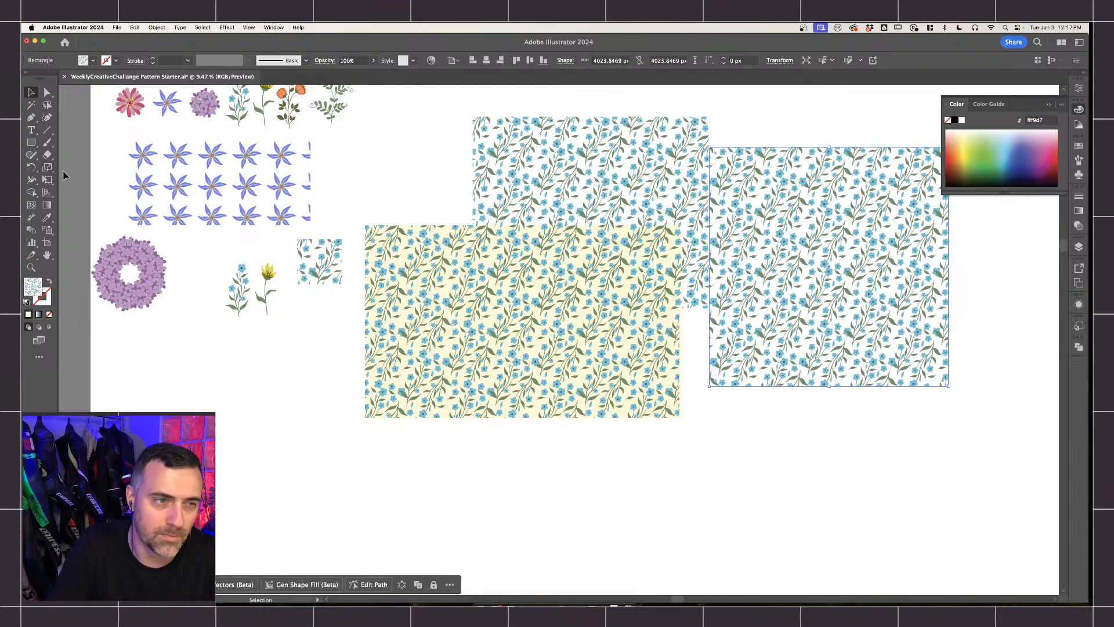
{"action": "left_click", "coordinate": [49, 170]}
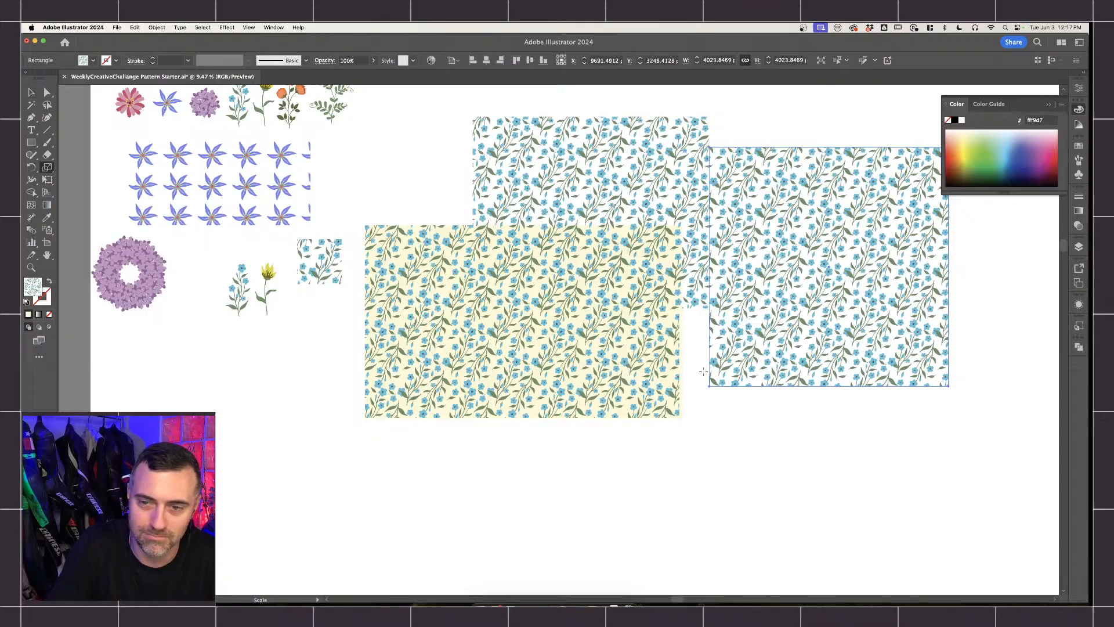
{"action": "key", "text": "v"}
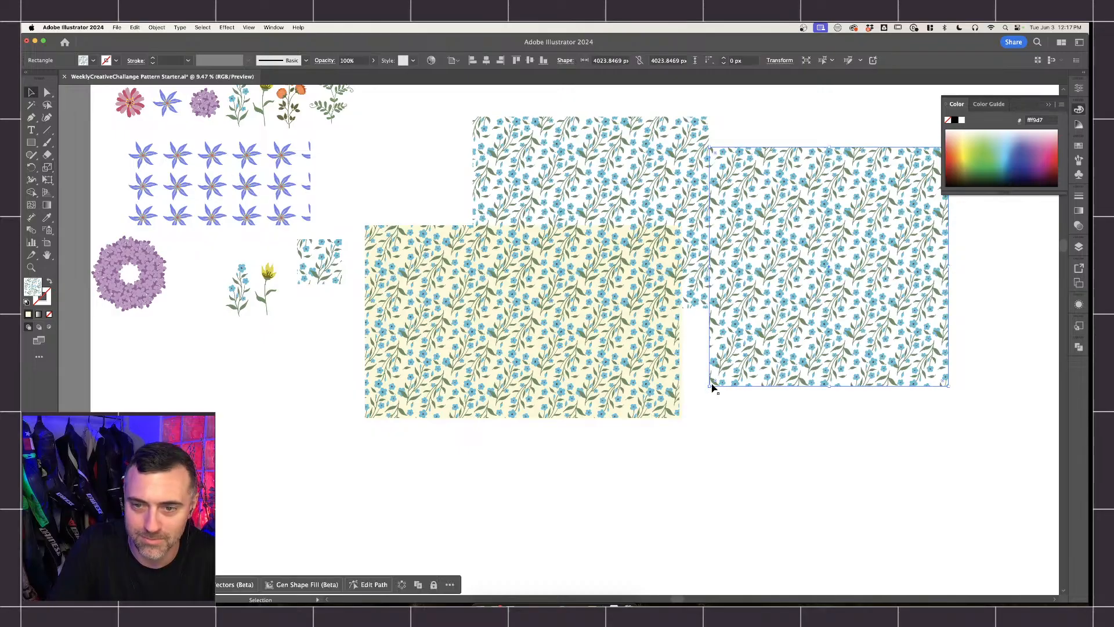
Turn on Transform Patterns in the Scale options for the square, keeping the uniform scale at 100%.
{"action": "key", "text": "s"}
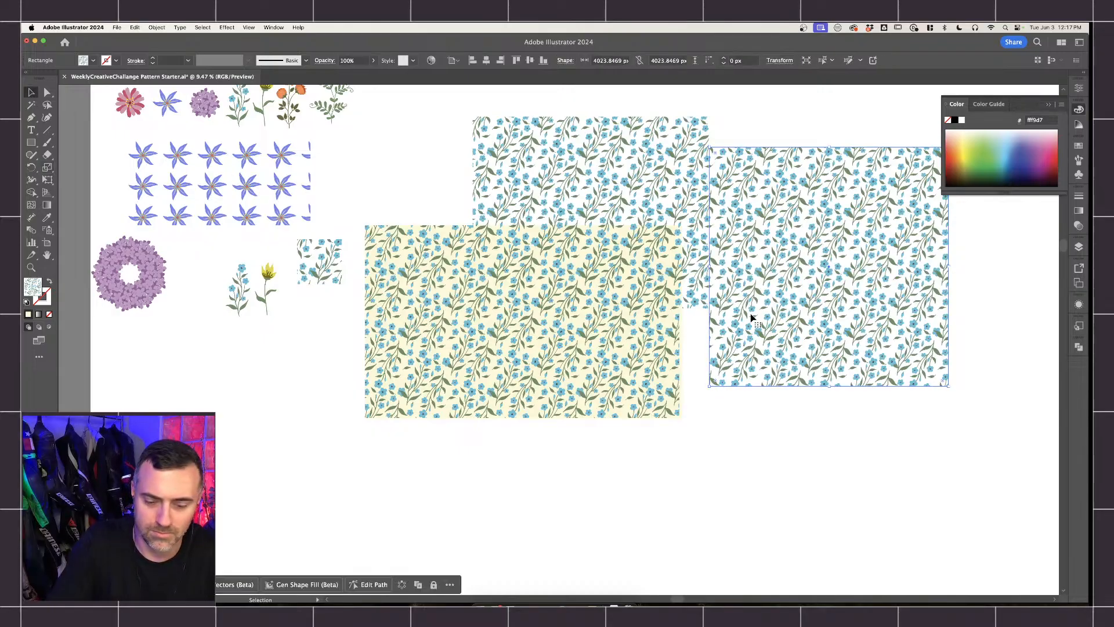
{"action": "key", "text": "Return"}
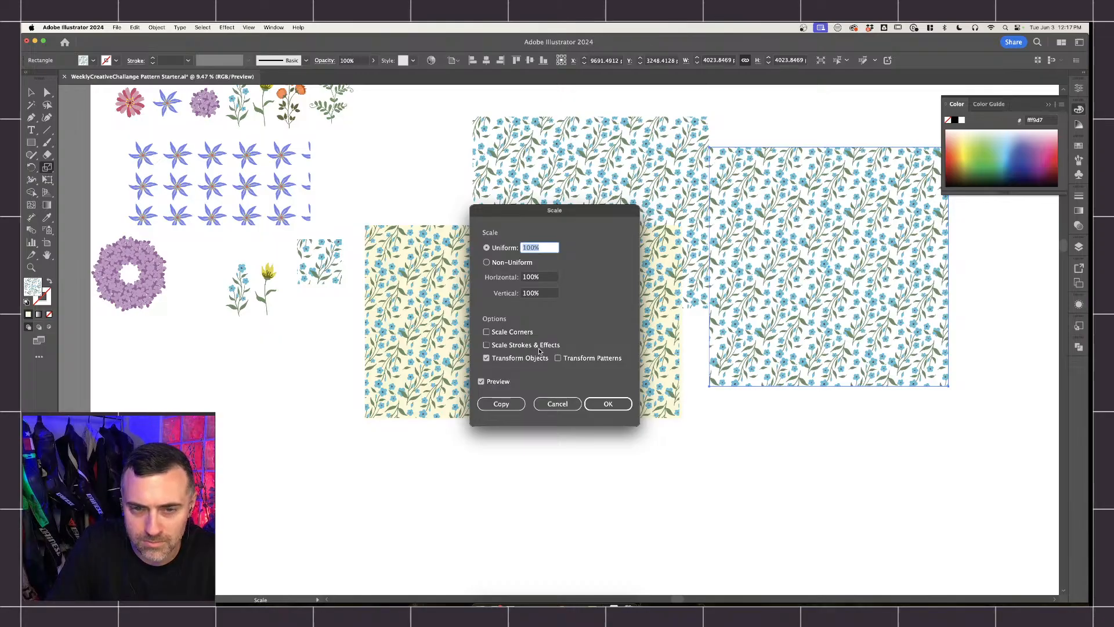
{"action": "left_click", "coordinate": [578, 361]}
{"action": "left_click", "coordinate": [608, 400]}
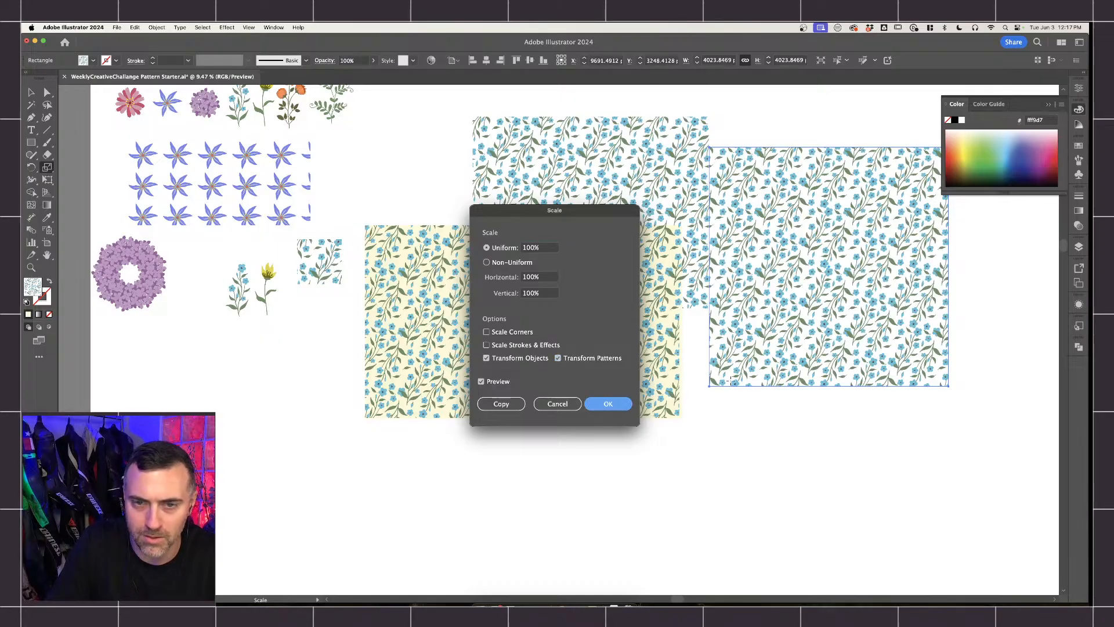
Enlarge the patterned square to about 4142 × 4142 px and move it up and right, clear of the other rectangles.
{"action": "key", "text": "v"}
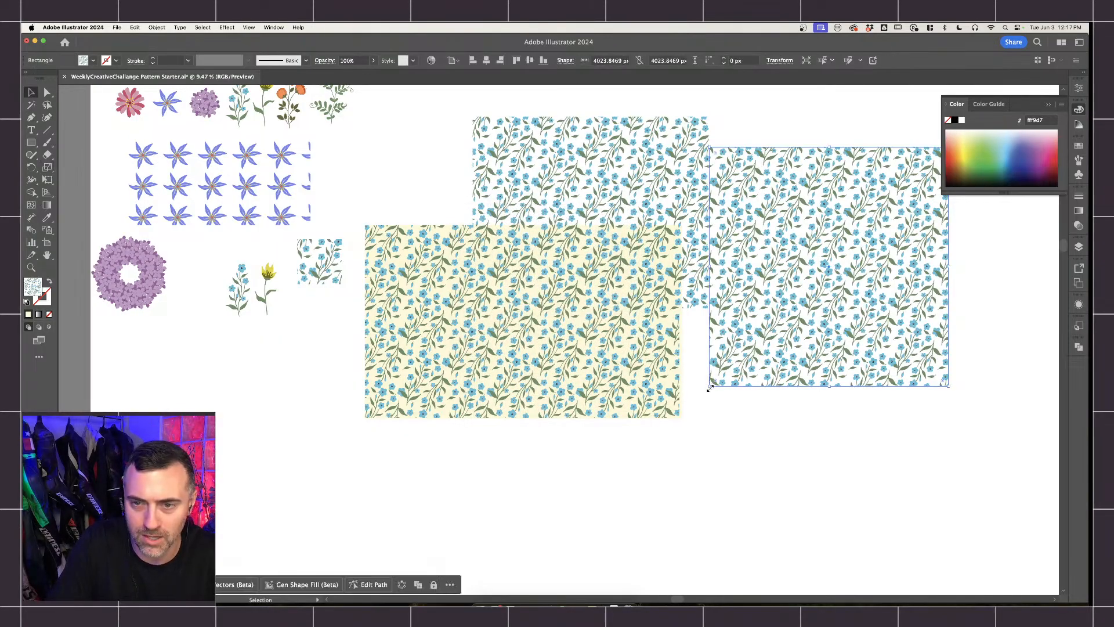
{"action": "mouse_move", "coordinate": [709, 385]}
{"action": "left_mouse_down"}
{"action": "mouse_move", "coordinate": [684, 410]}
{"action": "mouse_move", "coordinate": [717, 377]}
{"action": "mouse_move", "coordinate": [704, 393]}
{"action": "left_mouse_up"}
{"action": "left_click_drag", "start_coordinate": [776, 298], "coordinate": [804, 291]}
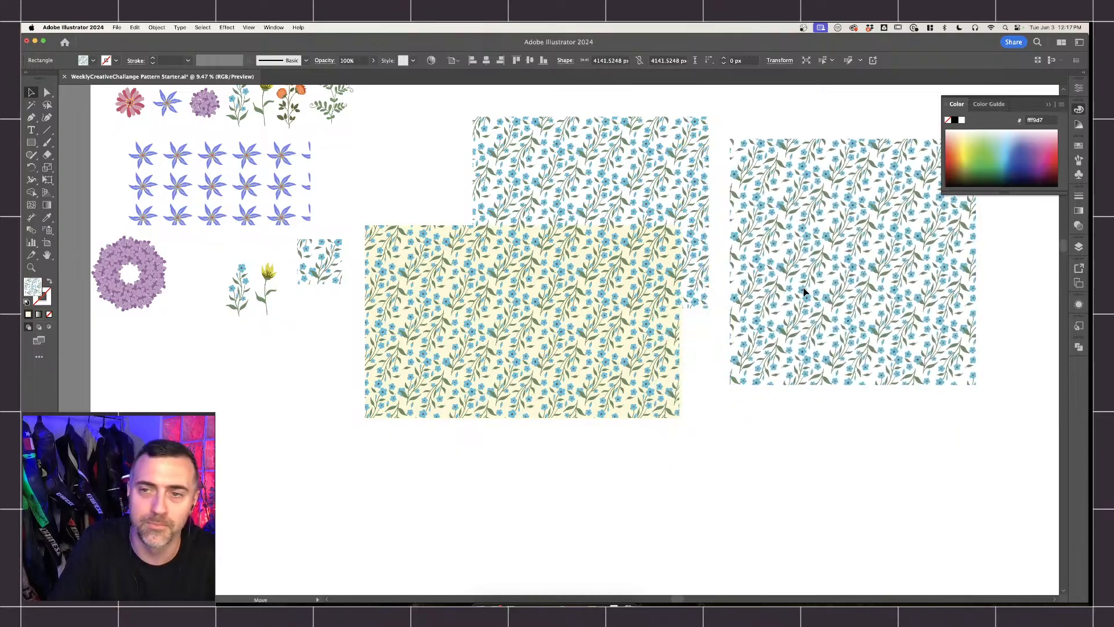
{"action": "left_click_drag", "start_coordinate": [893, 412], "coordinate": [560, 490]}
{"action": "left_click_drag", "start_coordinate": [597, 352], "coordinate": [619, 307]}
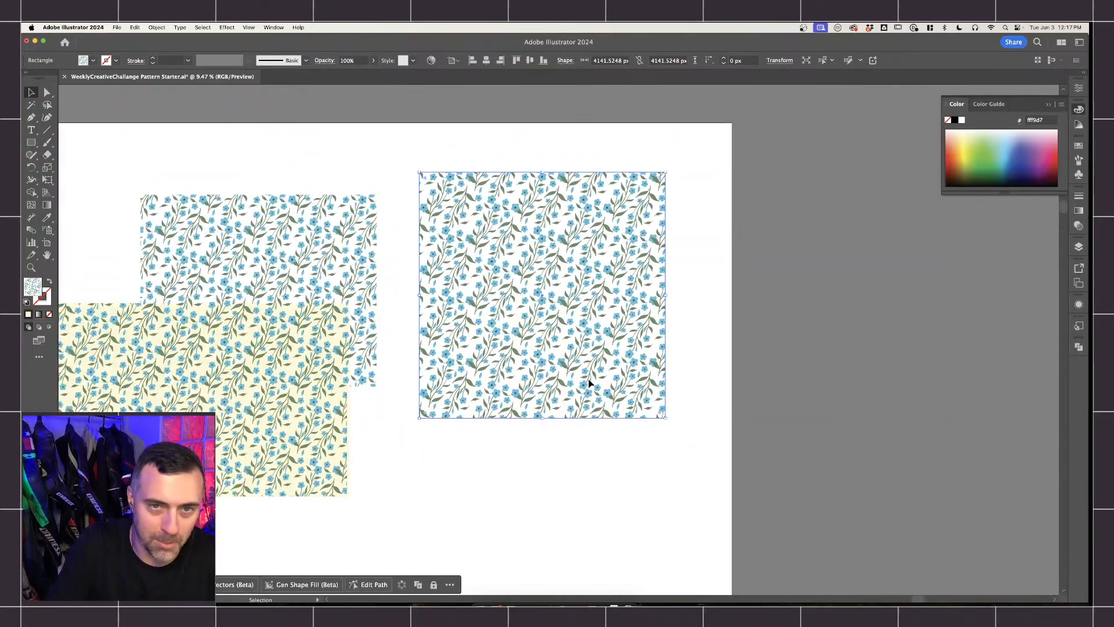
Try scaling the patterned square non-uniformly to 50% horizontally together with its pattern, and undo the scaling.
{"action": "key", "text": "s"}
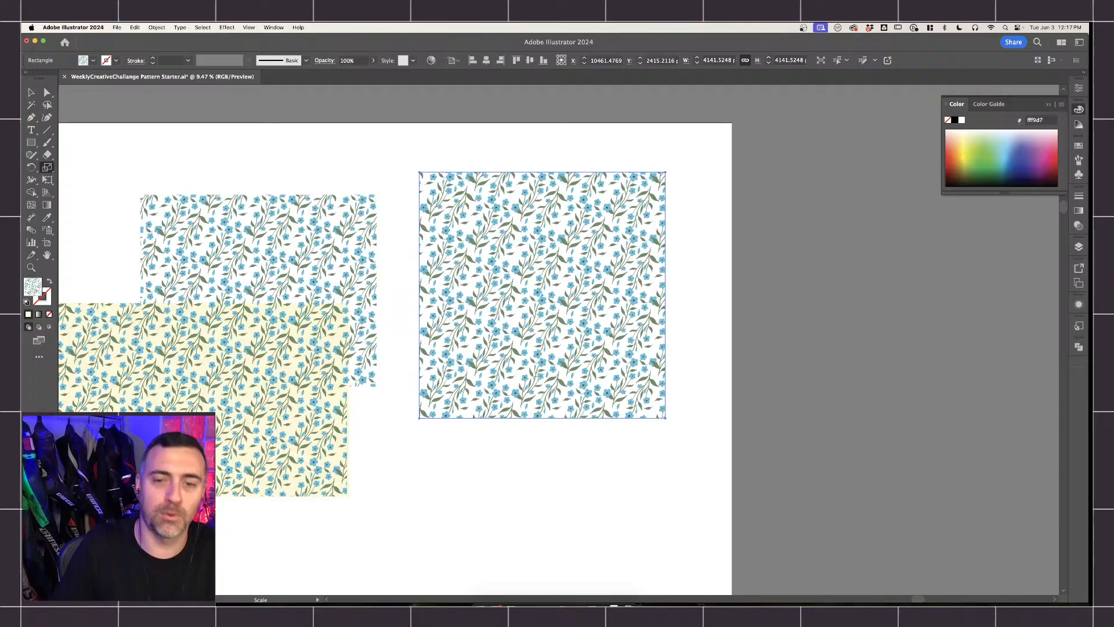
{"action": "left_click", "coordinate": [531, 332], "text": "alt"}
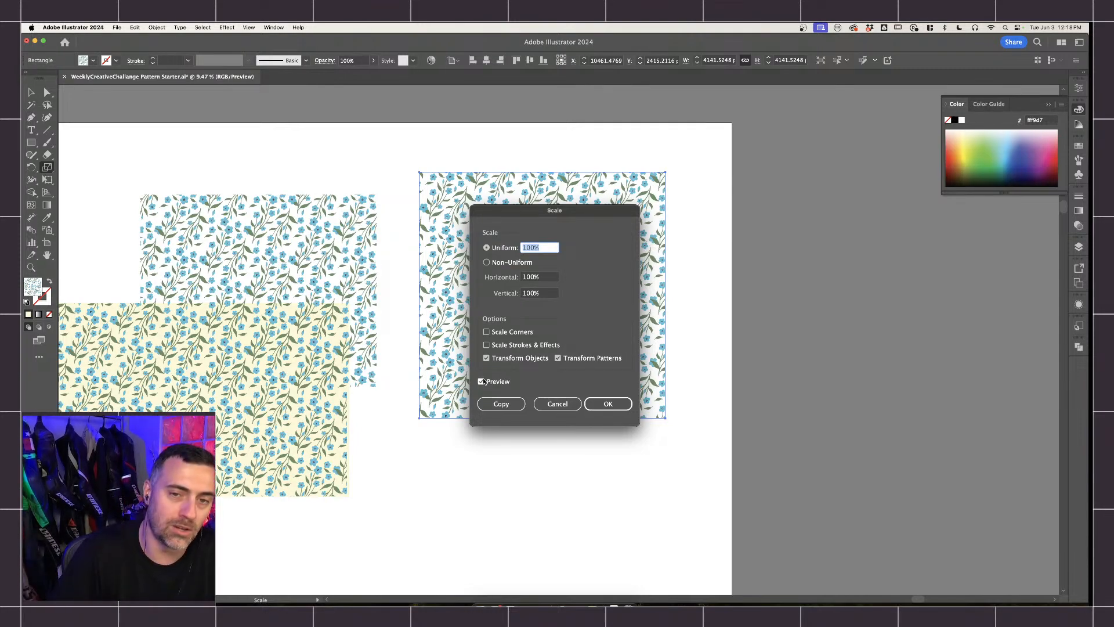
{"action": "left_click", "coordinate": [503, 263]}
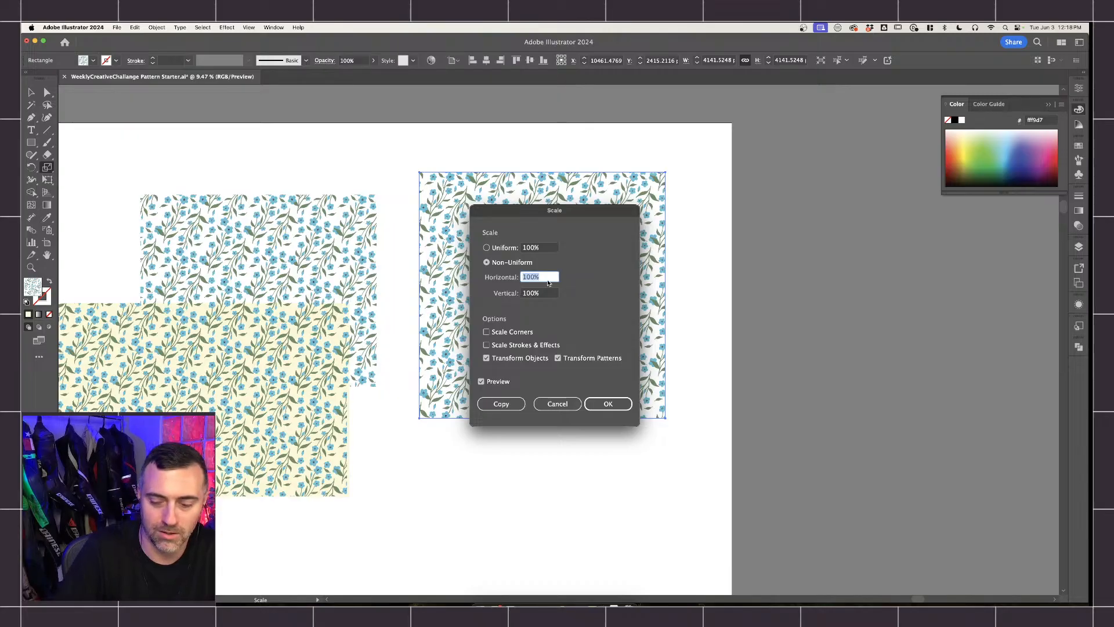
{"action": "type", "text": "50"}
{"action": "key", "text": "Return"}
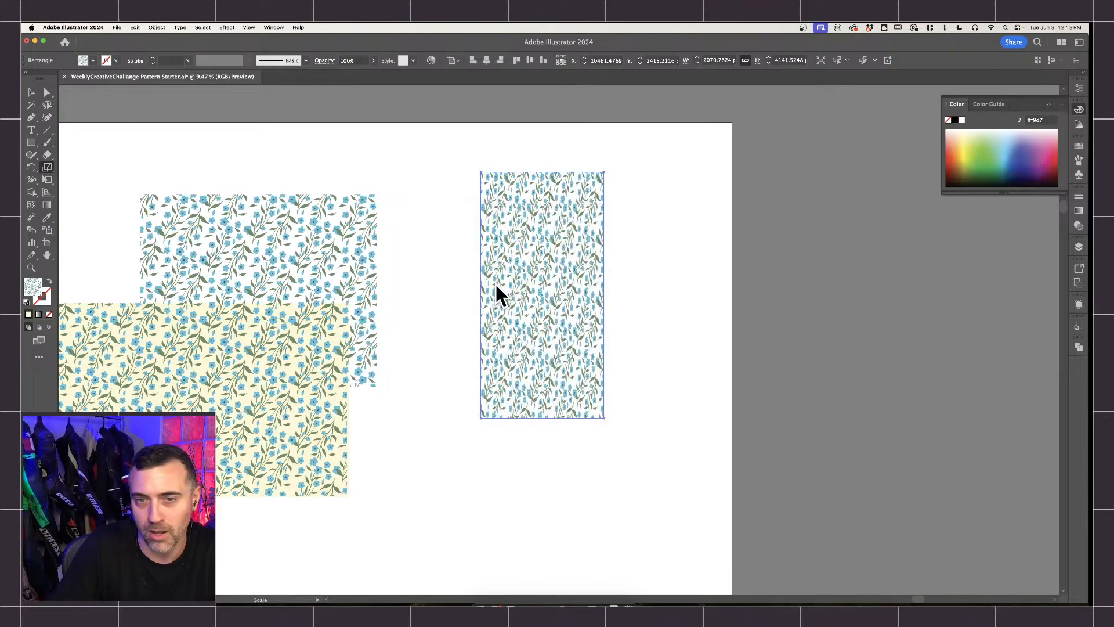
{"action": "key", "text": "super+z"}
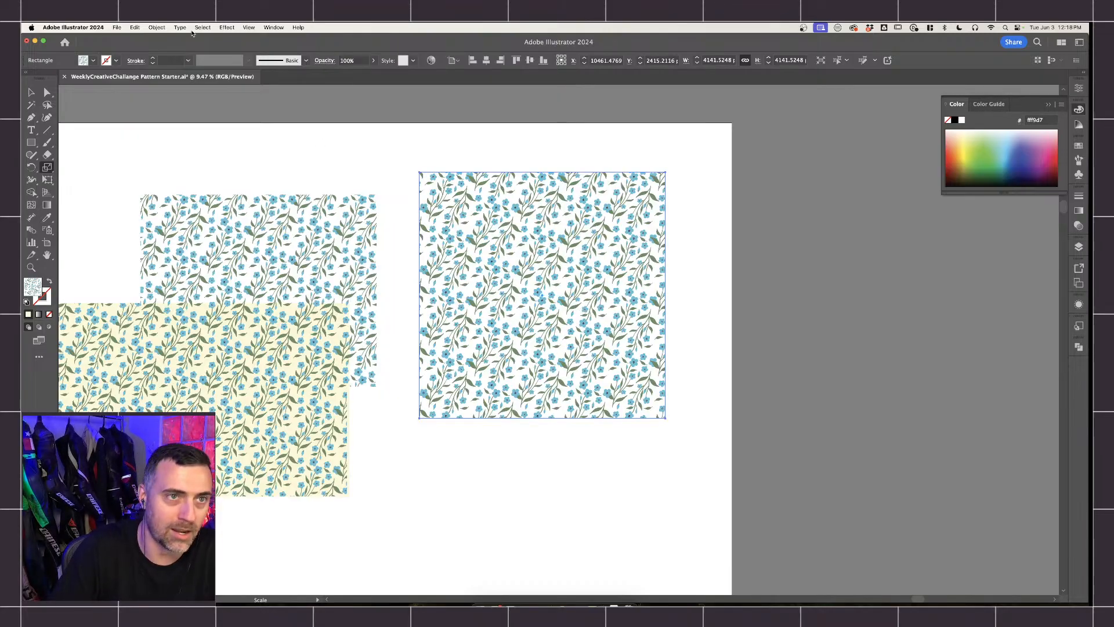
Turn off Transform Patterns in the Scale options for the square, keeping the uniform scale at 100%.
{"action": "left_click", "coordinate": [135, 27]}
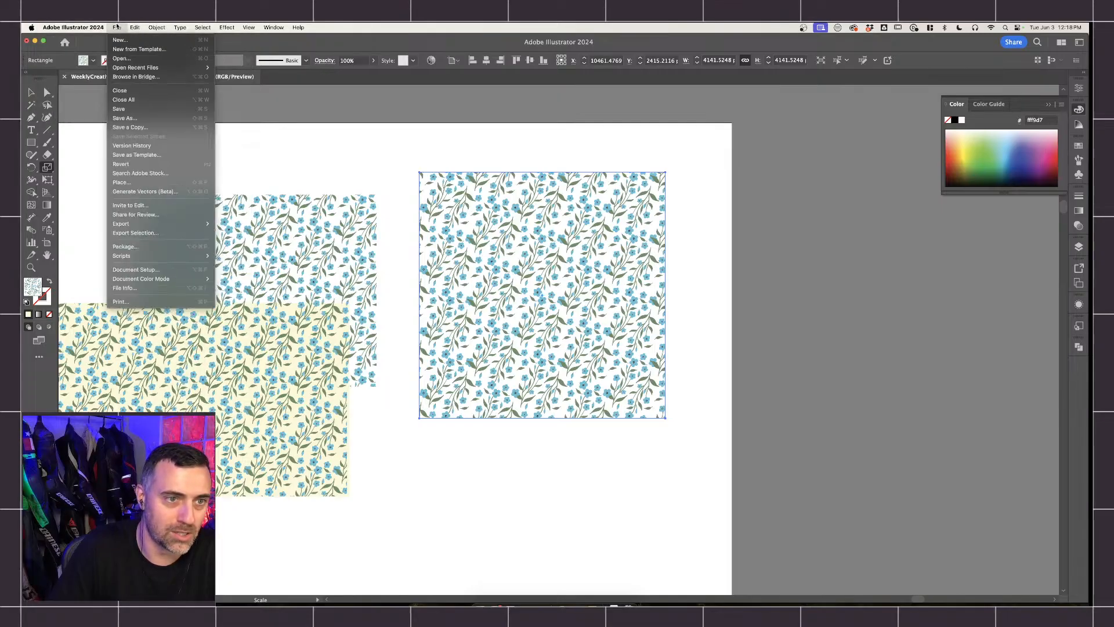
{"action": "key", "text": "Escape"}
{"action": "left_click", "coordinate": [541, 305], "text": "alt"}
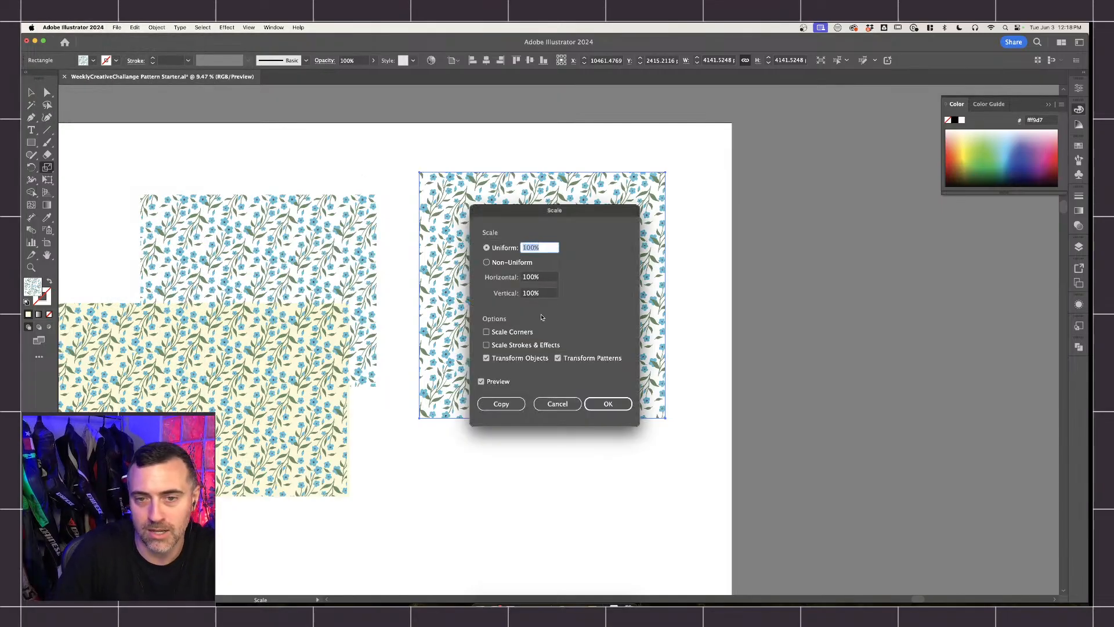
{"action": "left_click", "coordinate": [558, 358]}
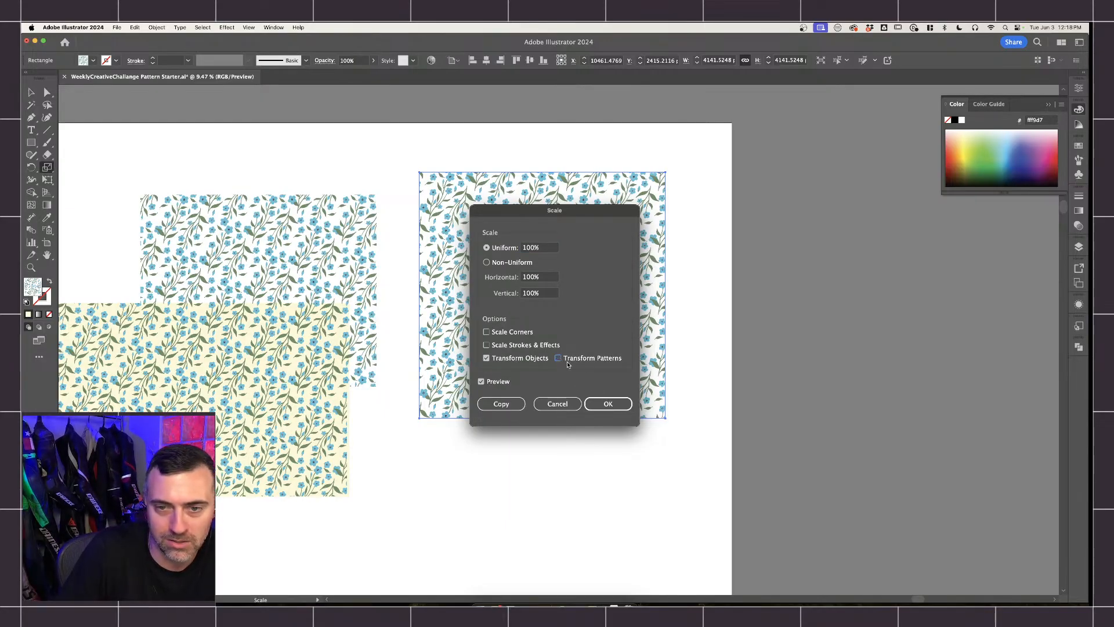
{"action": "left_click", "coordinate": [609, 404]}
Move the patterned square slightly left and shrink it from its lower-left corner to about 3215 × 3215 px.
{"action": "key", "text": "v"}
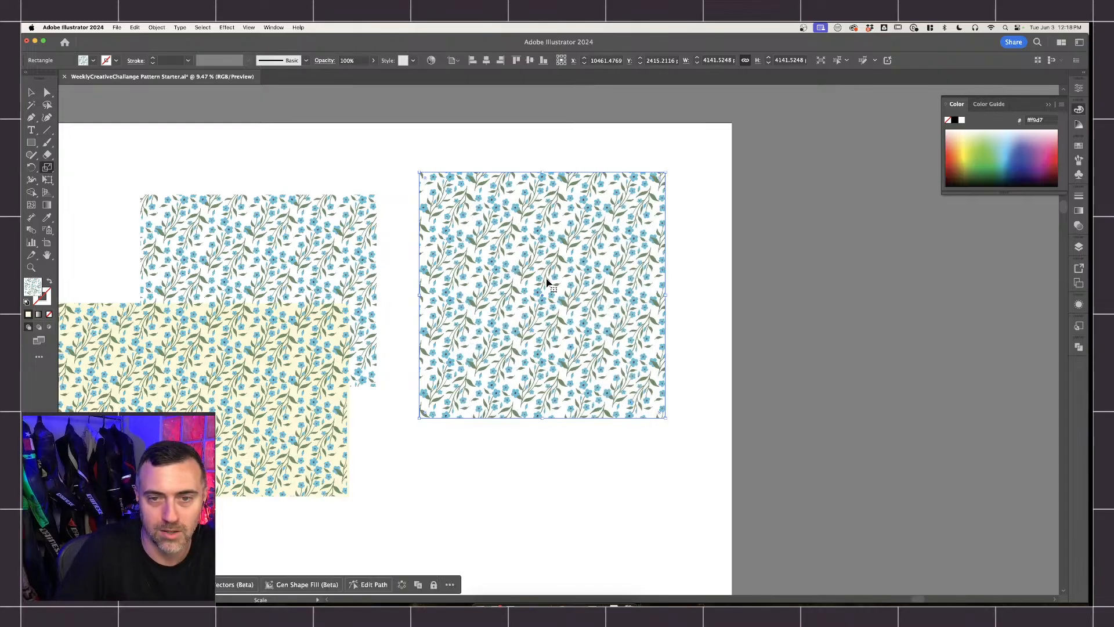
{"action": "mouse_move", "coordinate": [547, 281]}
{"action": "left_mouse_down"}
{"action": "mouse_move", "coordinate": [532, 303]}
{"action": "mouse_move", "coordinate": [523, 290]}
{"action": "mouse_move", "coordinate": [552, 292]}
{"action": "mouse_move", "coordinate": [544, 271]}
{"action": "left_mouse_up"}
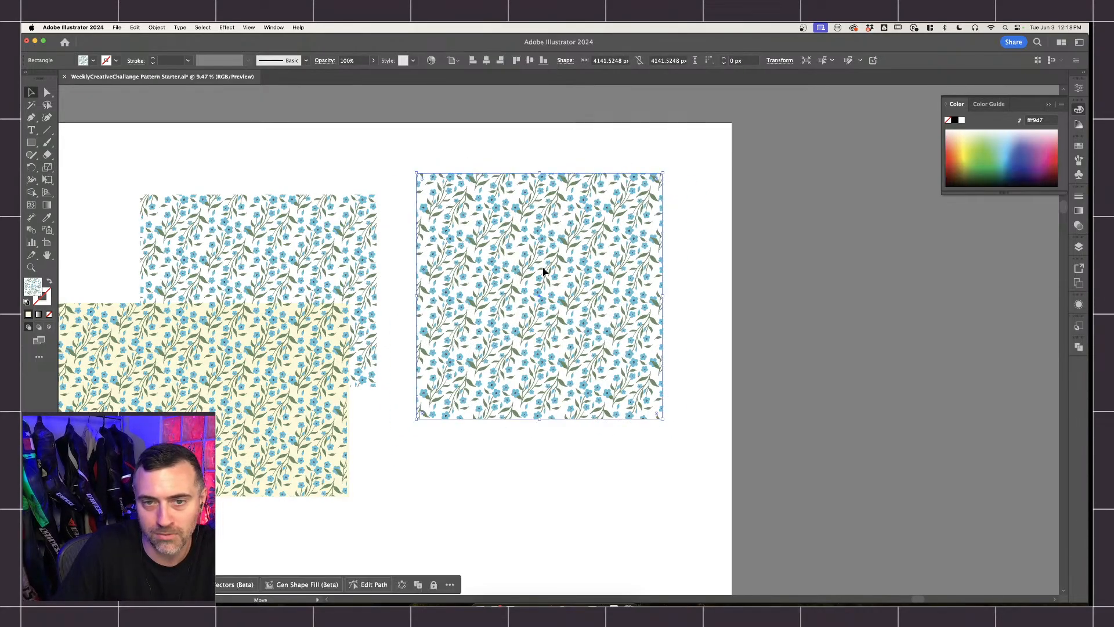
{"action": "key", "text": "s"}
{"action": "key", "text": "Return"}
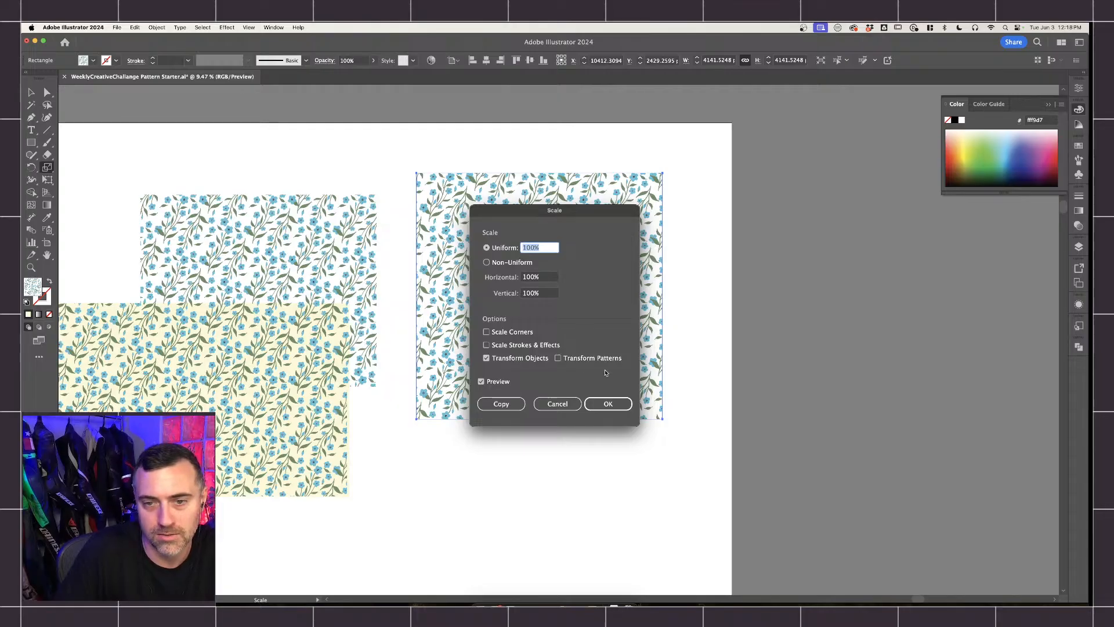
{"action": "left_click", "coordinate": [606, 402]}
{"action": "key", "text": "v"}
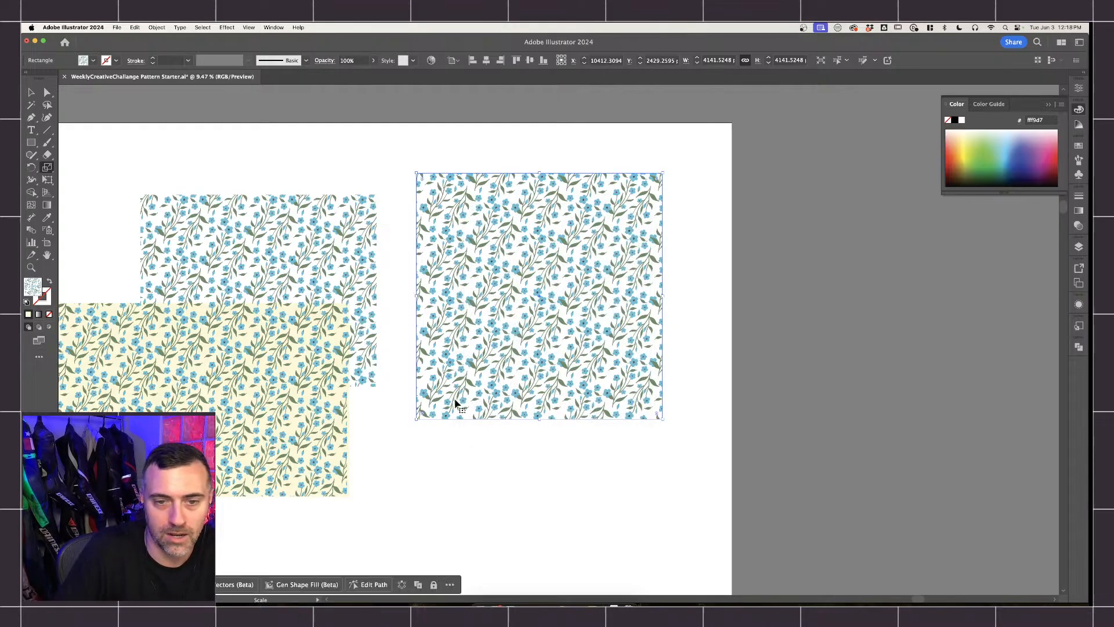
{"action": "left_click_drag", "start_coordinate": [417, 420], "coordinate": [416, 353]}
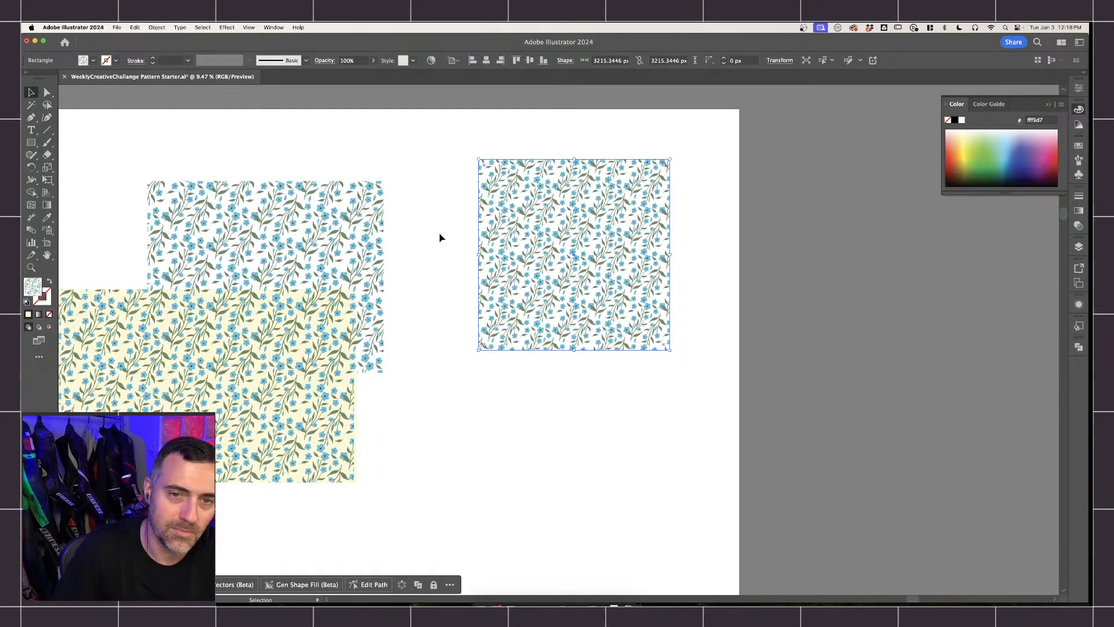
Delete the patterned square and the patterned rectangle without a background that overlaps the cream one.
{"action": "key", "text": "Delete"}
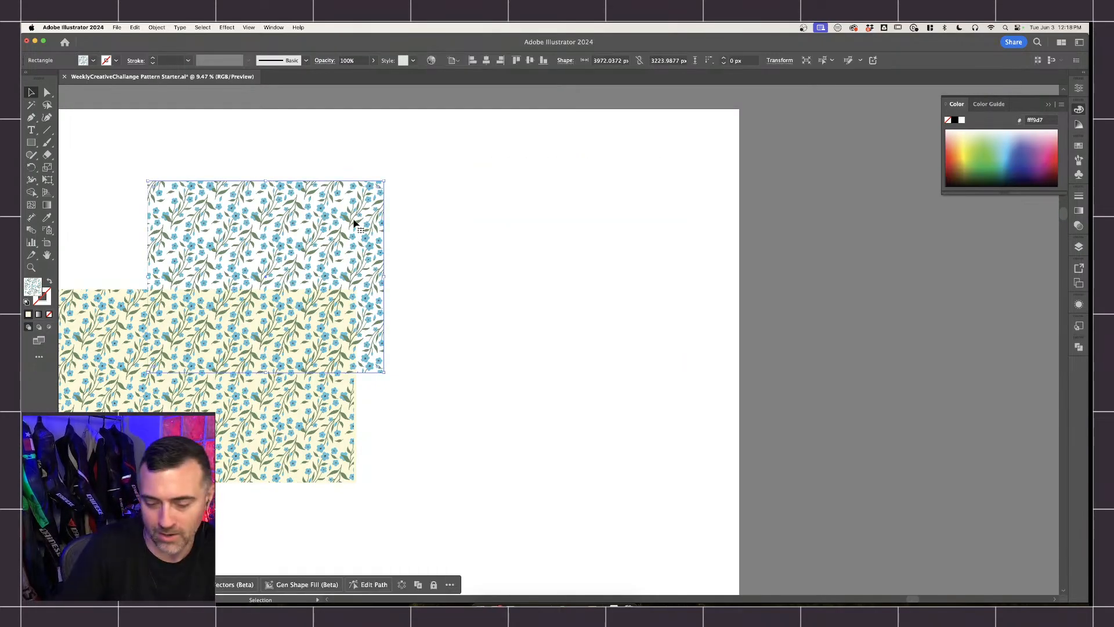
{"action": "scroll", "coordinate": [354, 224], "scroll_direction": "left", "scroll_amount": 5}
{"action": "scroll", "coordinate": [356, 226], "scroll_direction": "left", "scroll_amount": 4}
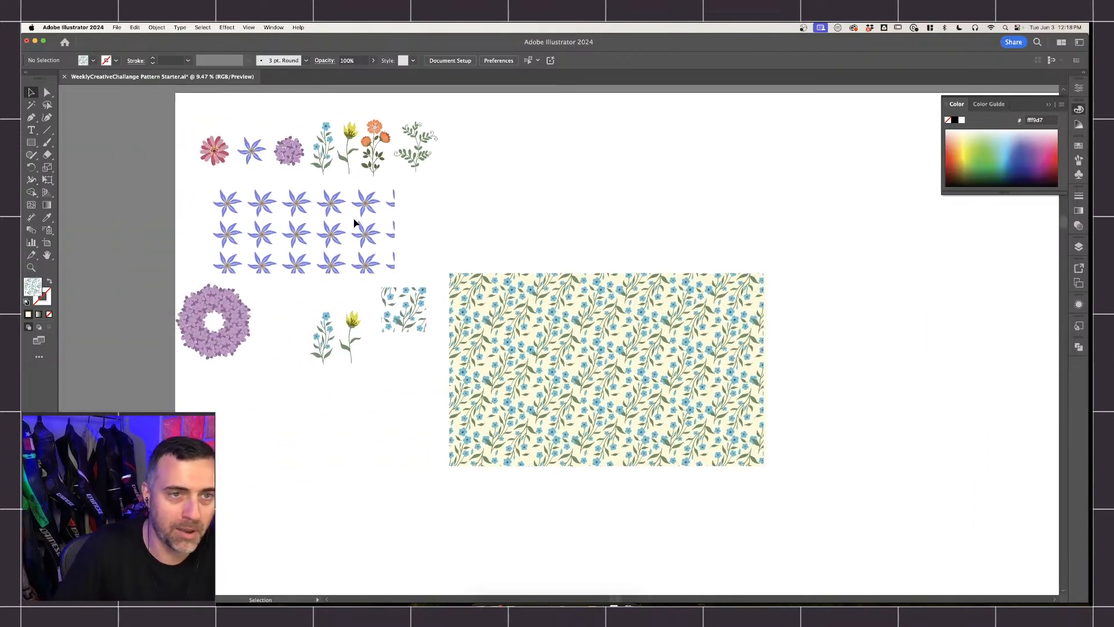
Try placing a copy of the green leafy sprig to the right of the flower row, and undo the copy.
{"action": "scroll", "coordinate": [501, 182], "scroll_direction": "up", "scroll_amount": 3}
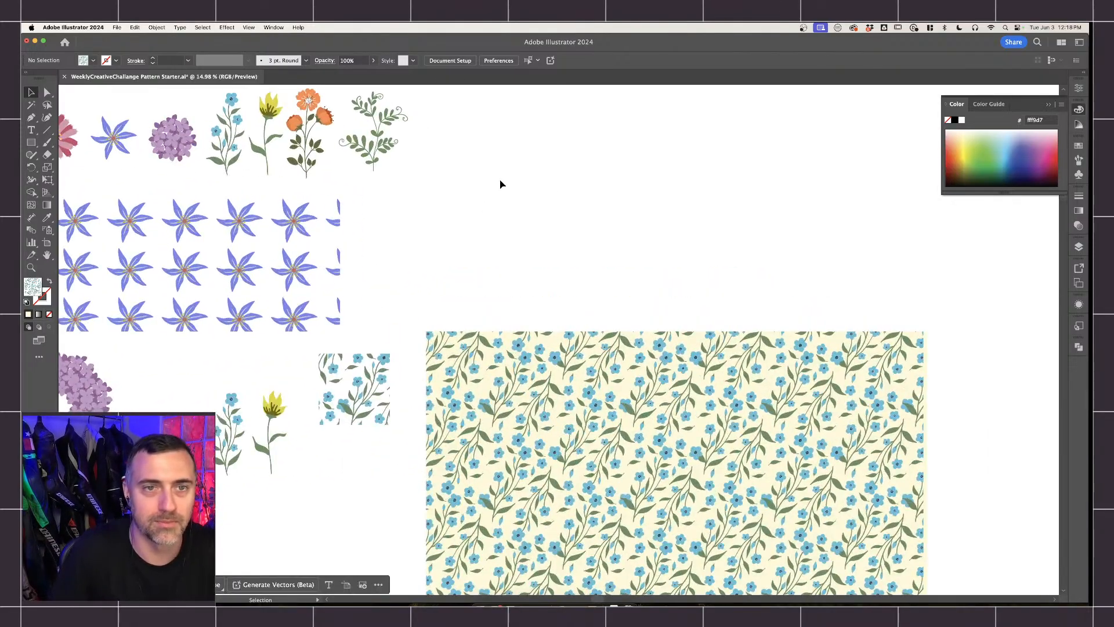
{"action": "left_click", "coordinate": [401, 150]}
{"action": "left_click_drag", "start_coordinate": [420, 153], "coordinate": [592, 156]}
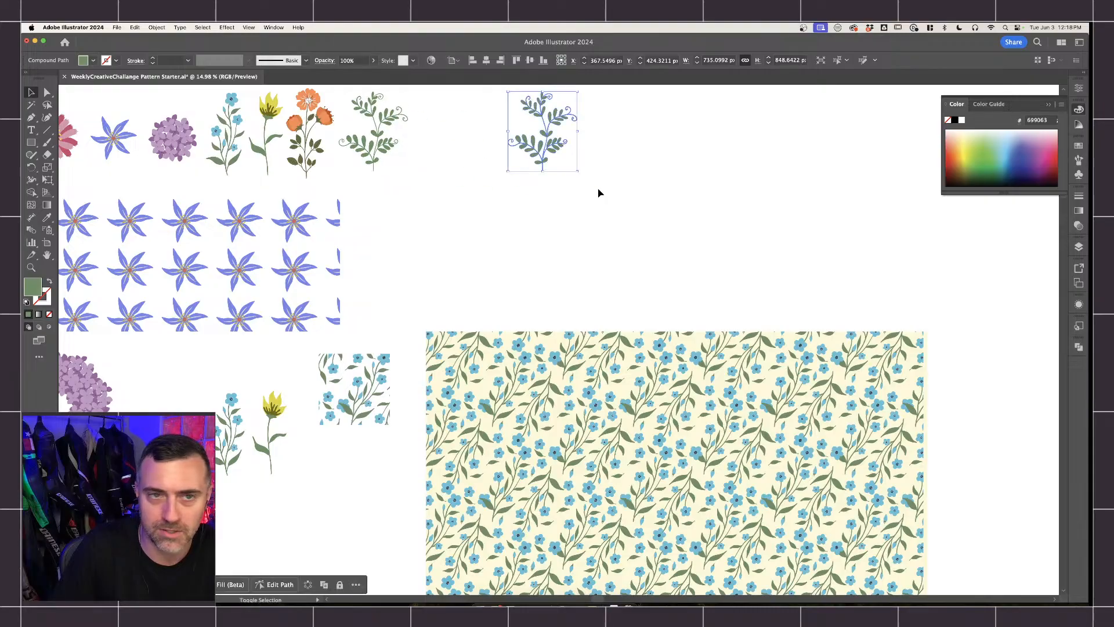
{"action": "key", "text": "super+z"}
Inspect the orange flower group, the purple radial repeat and the blue star flower grid repeat.
{"action": "scroll", "coordinate": [319, 134], "scroll_direction": "up", "scroll_amount": 1}
{"action": "scroll", "coordinate": [329, 149], "scroll_direction": "up", "scroll_amount": 4}
{"action": "left_click", "coordinate": [329, 150]}
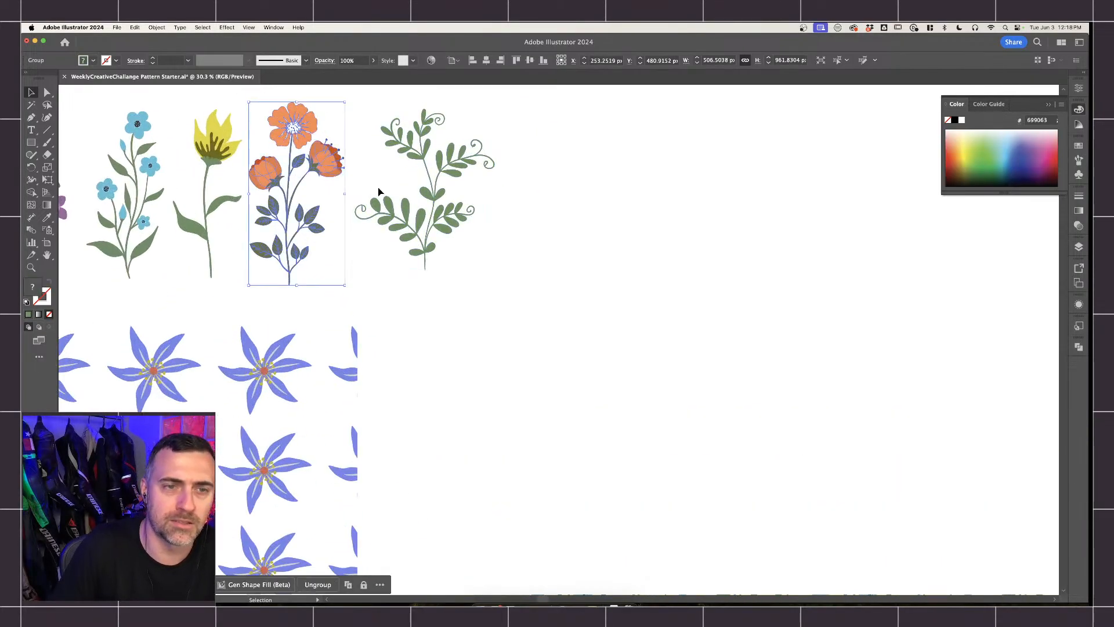
{"action": "left_click", "coordinate": [535, 238]}
{"action": "key", "text": "super+0"}
{"action": "scroll", "coordinate": [536, 238], "scroll_direction": "down", "scroll_amount": 3}
{"action": "scroll", "coordinate": [535, 238], "scroll_direction": "right", "scroll_amount": 3}
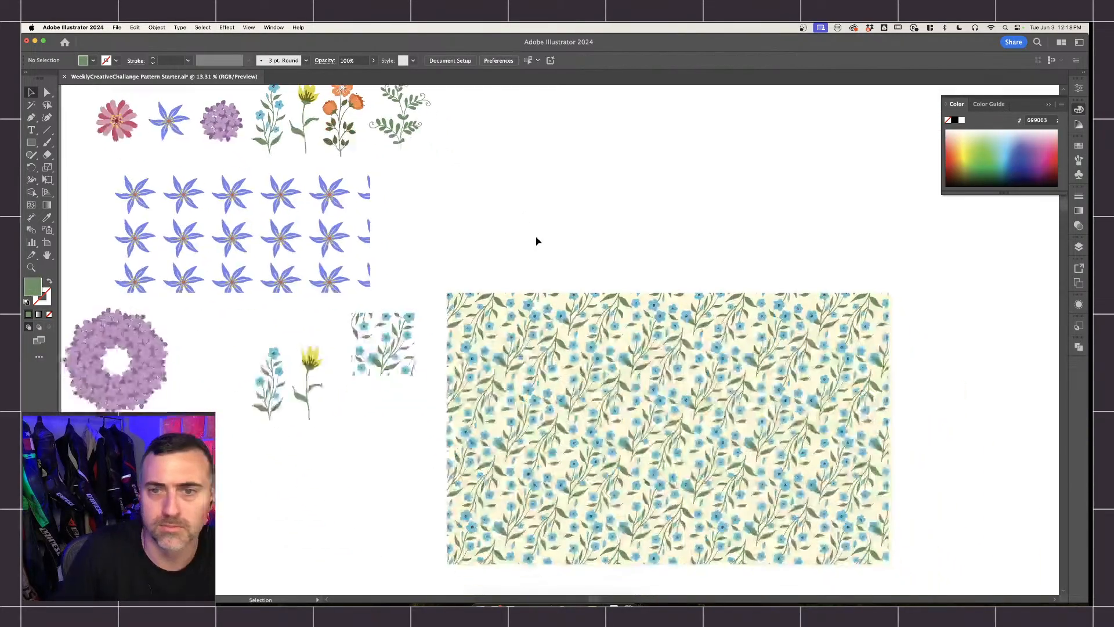
{"action": "left_click", "coordinate": [90, 348]}
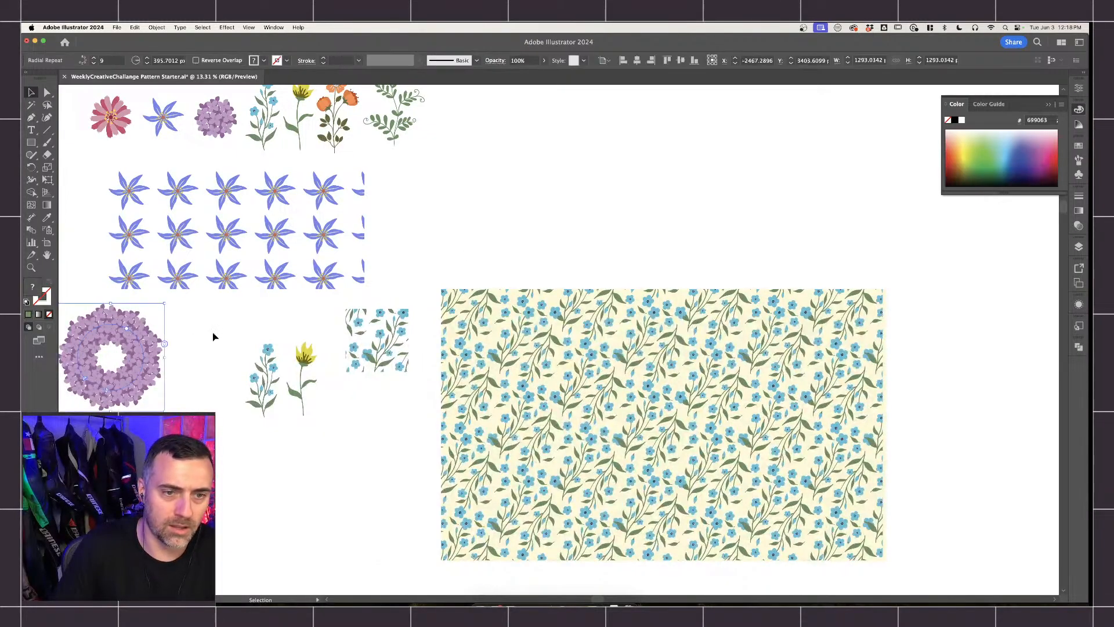
{"action": "left_click", "coordinate": [276, 243]}
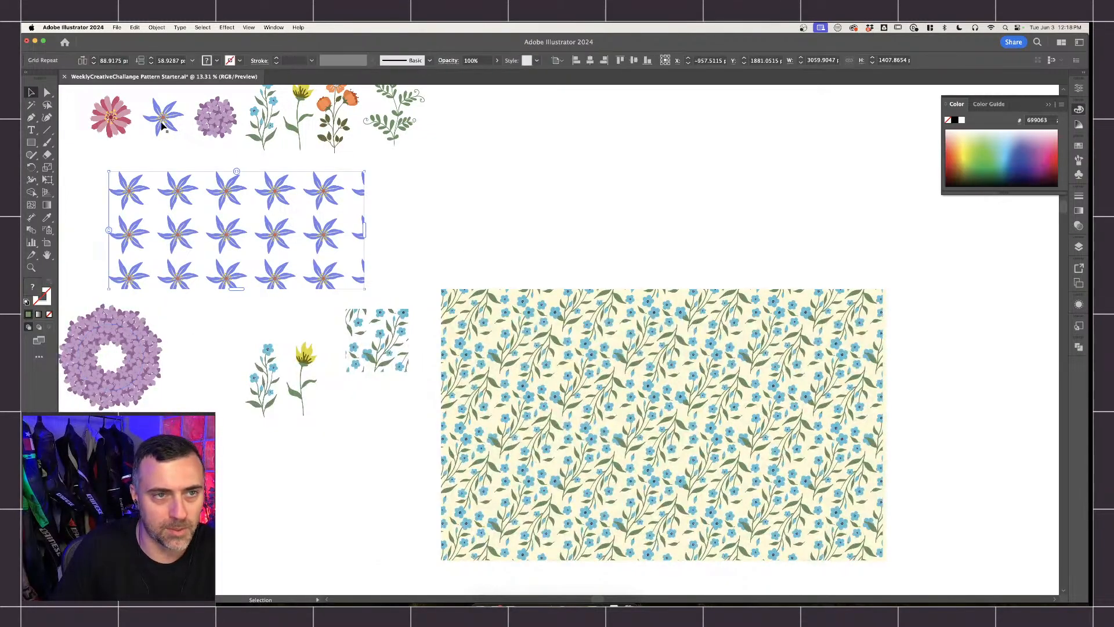
Copy the blue star flower to the right of its grid repeat and turn the copy into a radial repeat.
{"action": "left_click_drag", "start_coordinate": [163, 126], "coordinate": [443, 211]}
{"action": "left_click", "coordinate": [135, 28]}
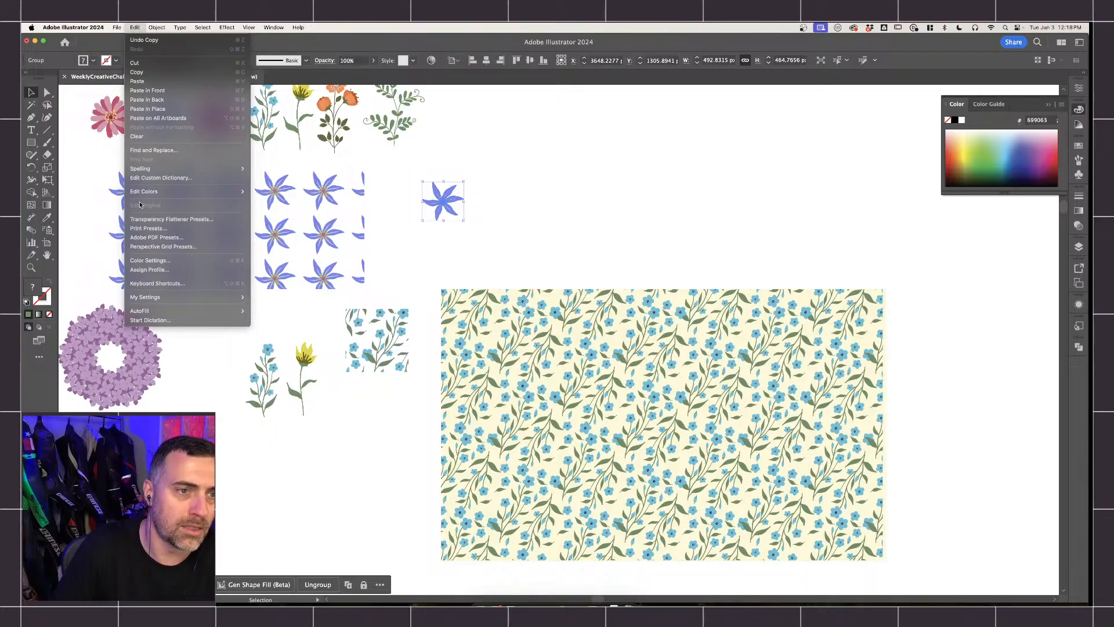
{"action": "mouse_move", "coordinate": [157, 27]}
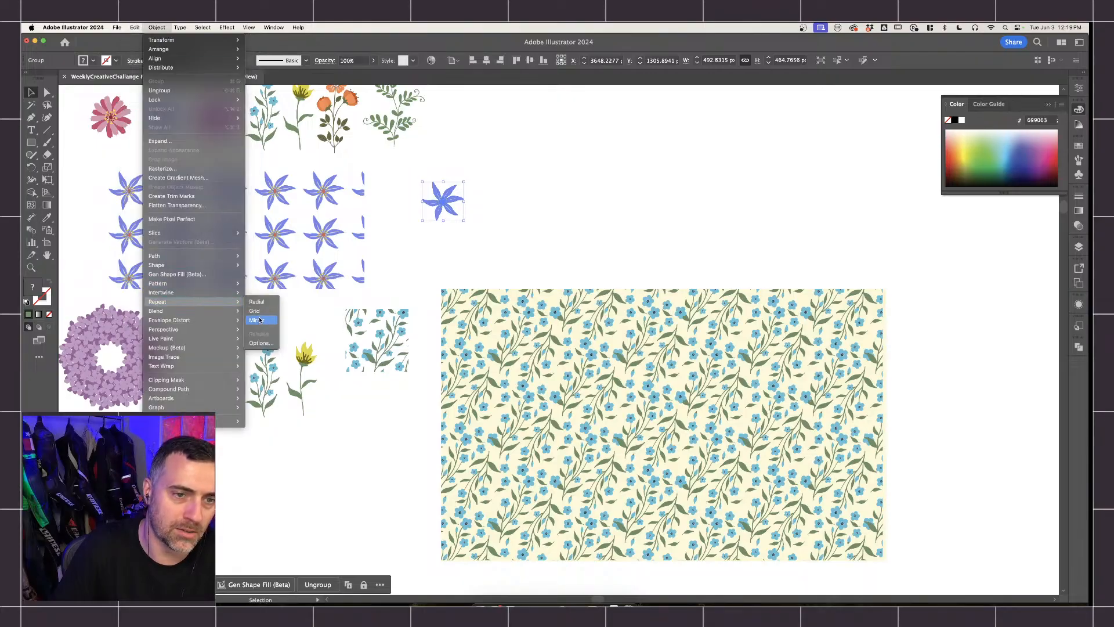
{"action": "left_click", "coordinate": [257, 301]}
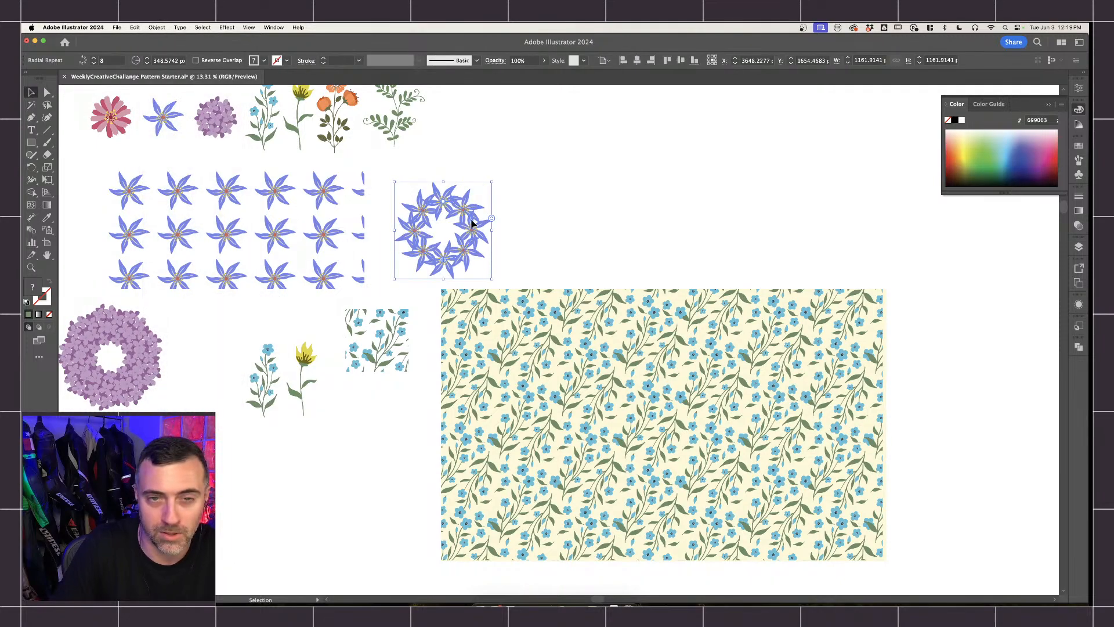
Reduce the blue flower radial repeat to 5 instances and place it in the empty space above the cream pattern rectangle.
{"action": "left_click_drag", "start_coordinate": [472, 224], "coordinate": [511, 185]}
{"action": "scroll", "coordinate": [526, 168], "scroll_direction": "up", "scroll_amount": 5}
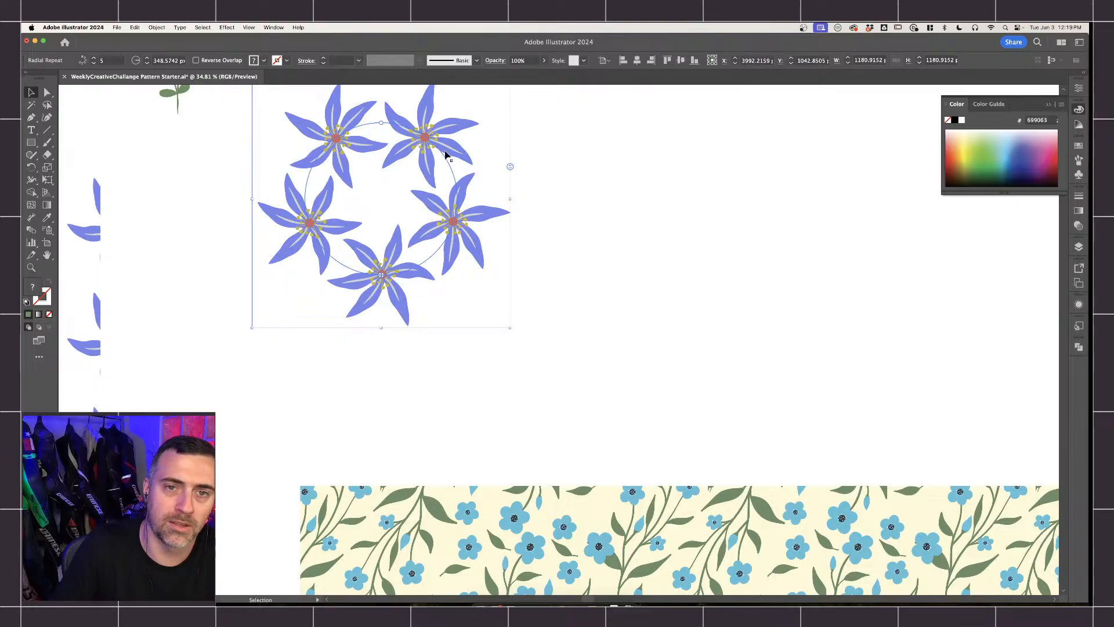
{"action": "left_click_drag", "start_coordinate": [445, 152], "coordinate": [427, 225]}
{"action": "scroll", "coordinate": [499, 232], "scroll_direction": "down", "scroll_amount": 4}
{"action": "left_click", "coordinate": [586, 230]}
{"action": "scroll", "coordinate": [579, 243], "scroll_direction": "down", "scroll_amount": 4}
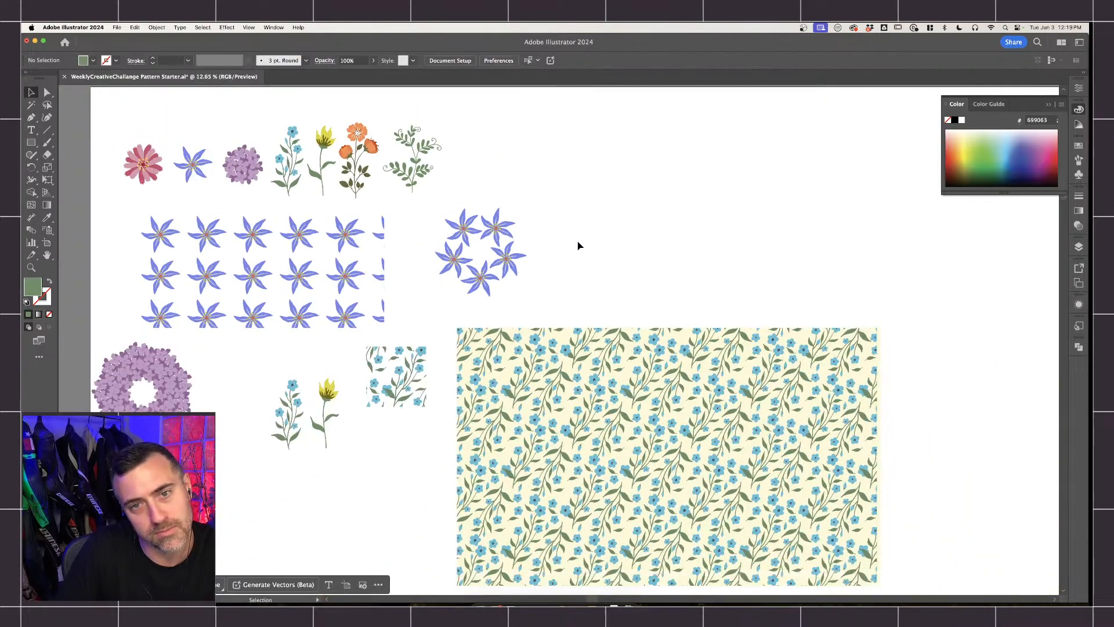
{"action": "left_click", "coordinate": [505, 256]}
{"action": "left_click", "coordinate": [577, 279]}
{"action": "left_click", "coordinate": [500, 255]}
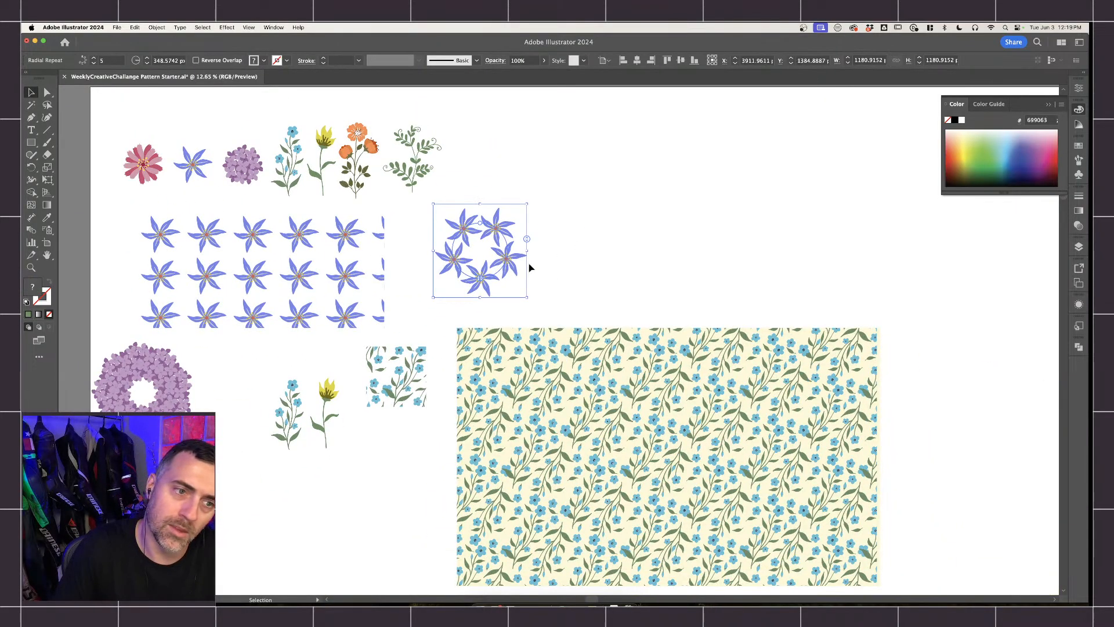
{"action": "left_click", "coordinate": [544, 270]}
{"action": "left_click", "coordinate": [516, 256]}
{"action": "left_click", "coordinate": [577, 246]}
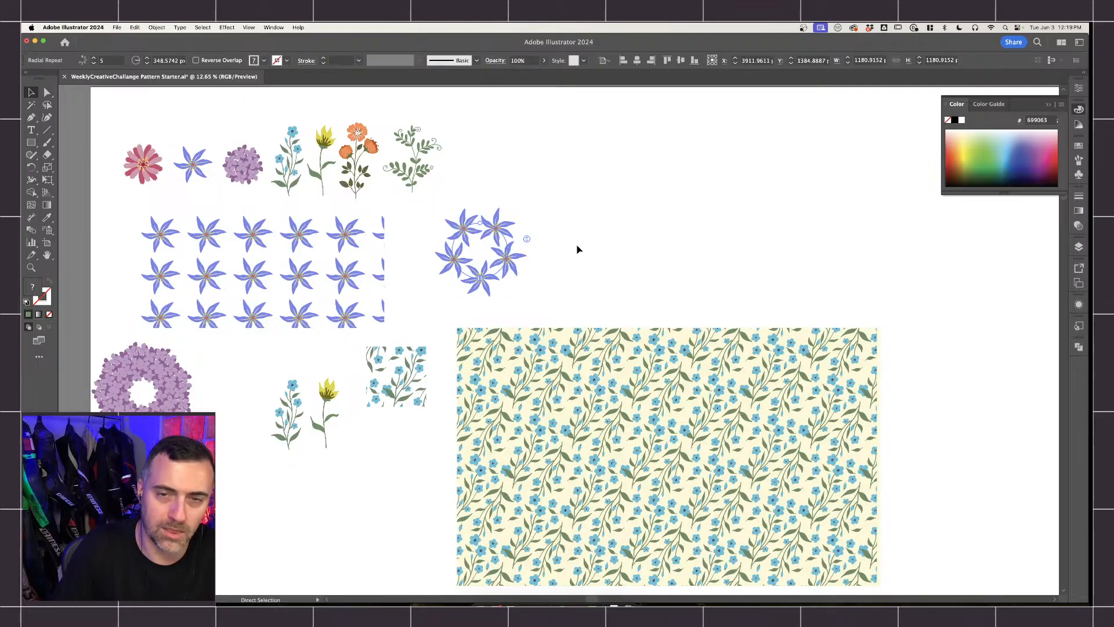
{"action": "left_click", "coordinate": [166, 27]}
{"action": "left_click", "coordinate": [440, 167]}
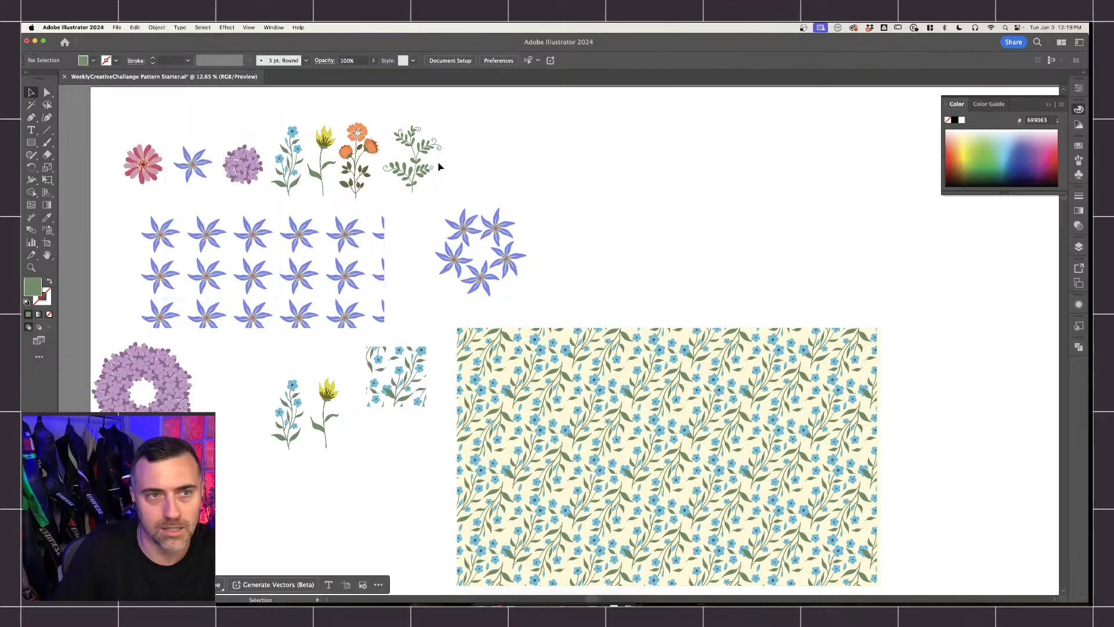
Make a new pattern from the five-flower blue radial repeat.
{"action": "left_click", "coordinate": [500, 232]}
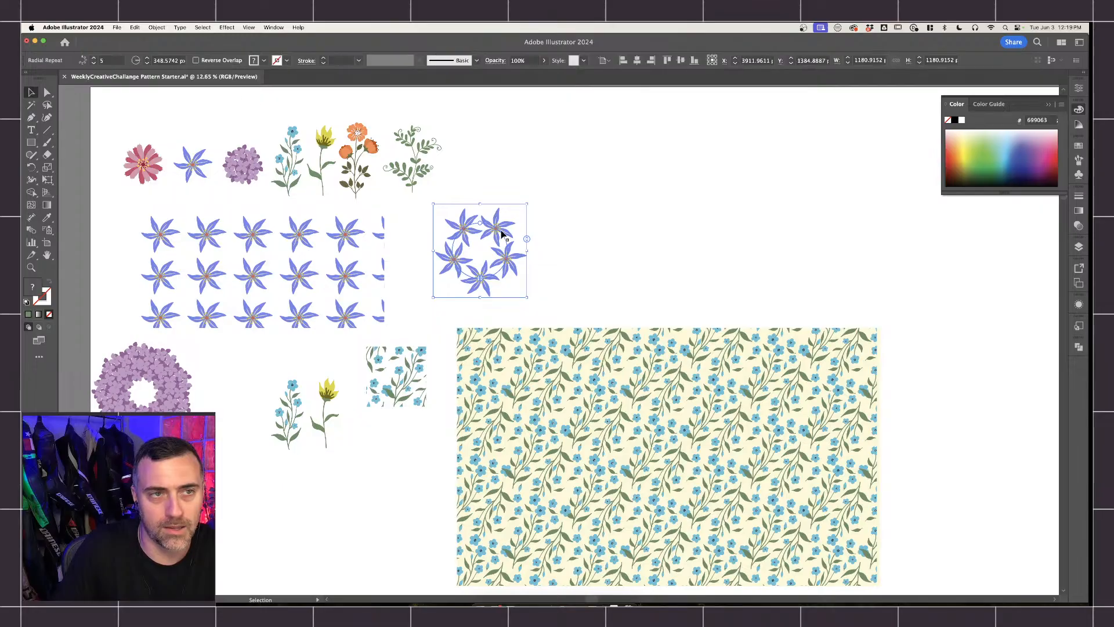
{"action": "left_click", "coordinate": [156, 27]}
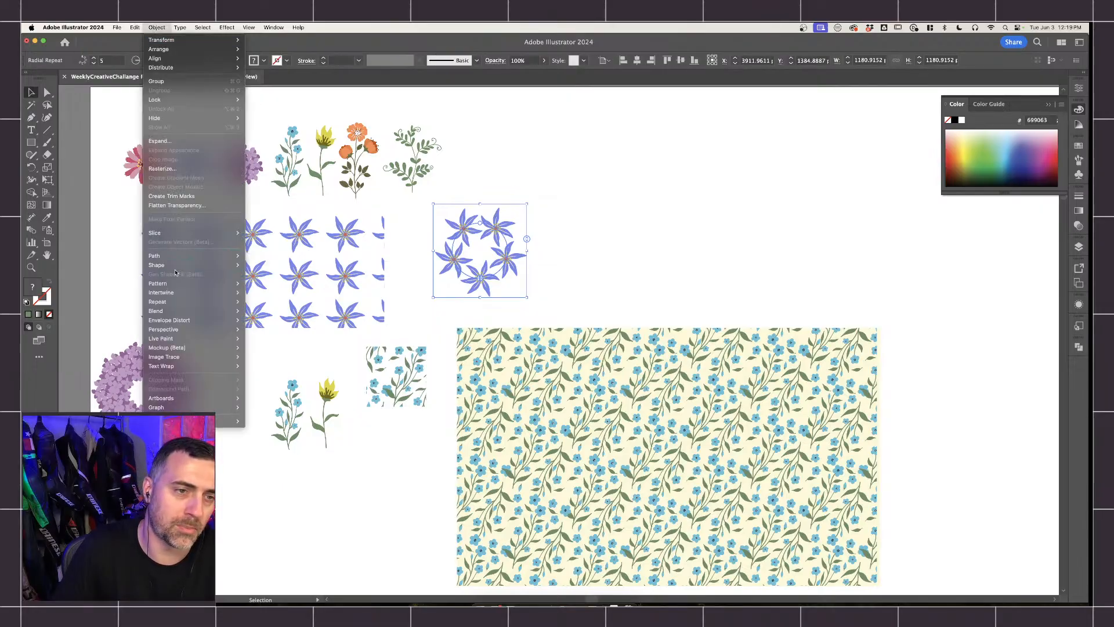
{"action": "mouse_move", "coordinate": [169, 284]}
{"action": "left_click", "coordinate": [256, 284]}
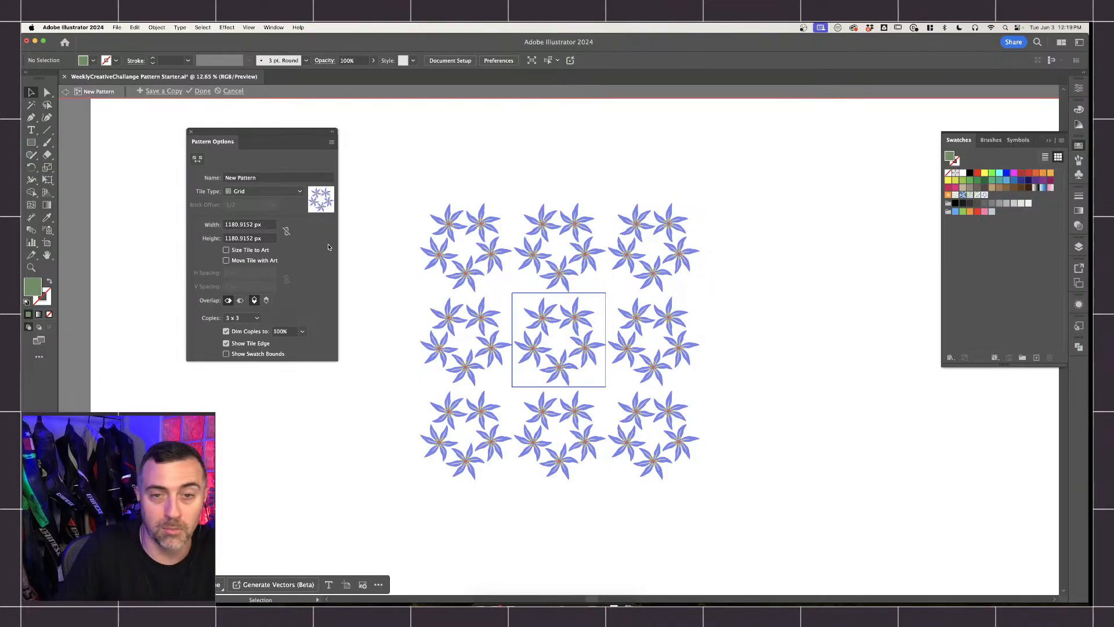
Increase the radial repeat inside the pattern tile to 6 instances.
{"action": "left_click", "coordinate": [588, 343]}
{"action": "mouse_move", "coordinate": [607, 329]}
{"action": "left_mouse_down"}
{"action": "mouse_move", "coordinate": [609, 318]}
{"action": "mouse_move", "coordinate": [611, 328]}
{"action": "left_mouse_up"}
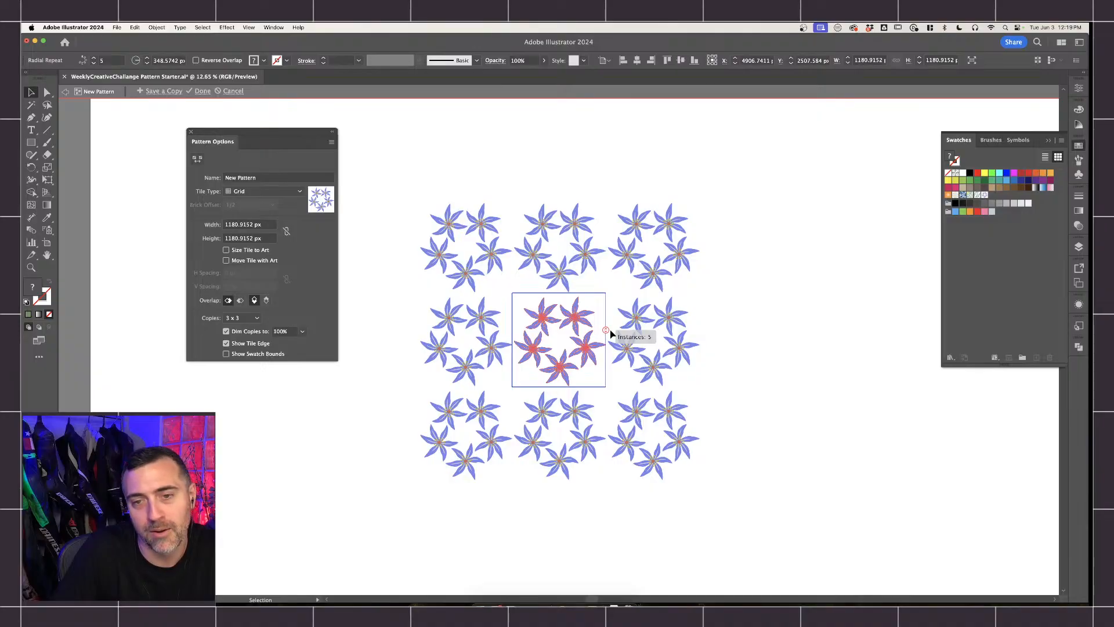
{"action": "left_click_drag", "start_coordinate": [611, 330], "coordinate": [610, 321]}
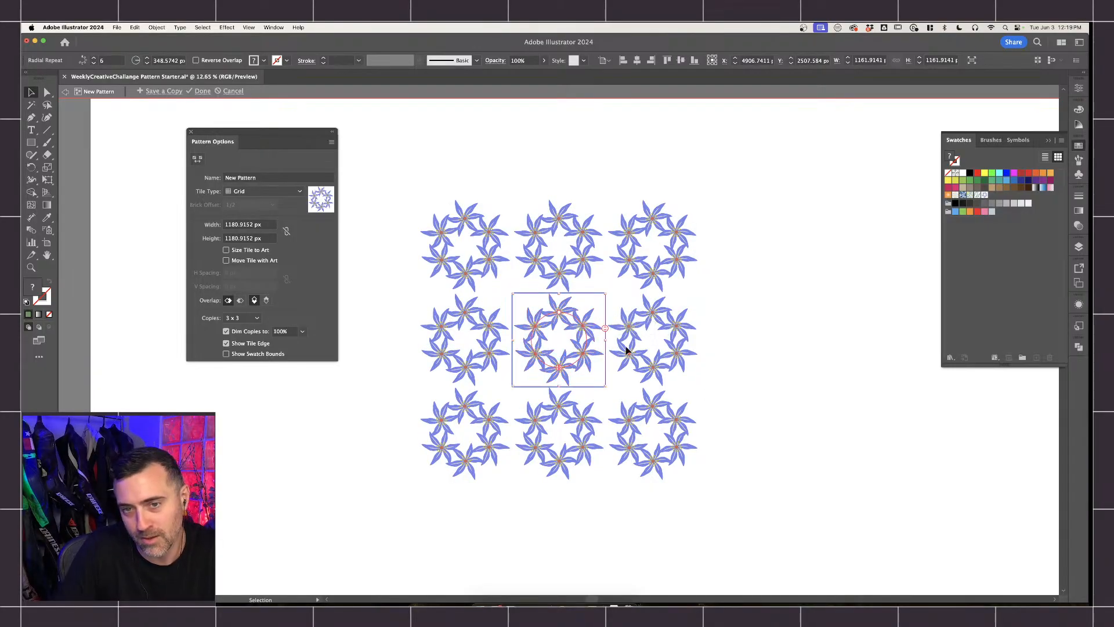
{"action": "scroll", "coordinate": [599, 295], "scroll_direction": "down", "scroll_amount": 4}
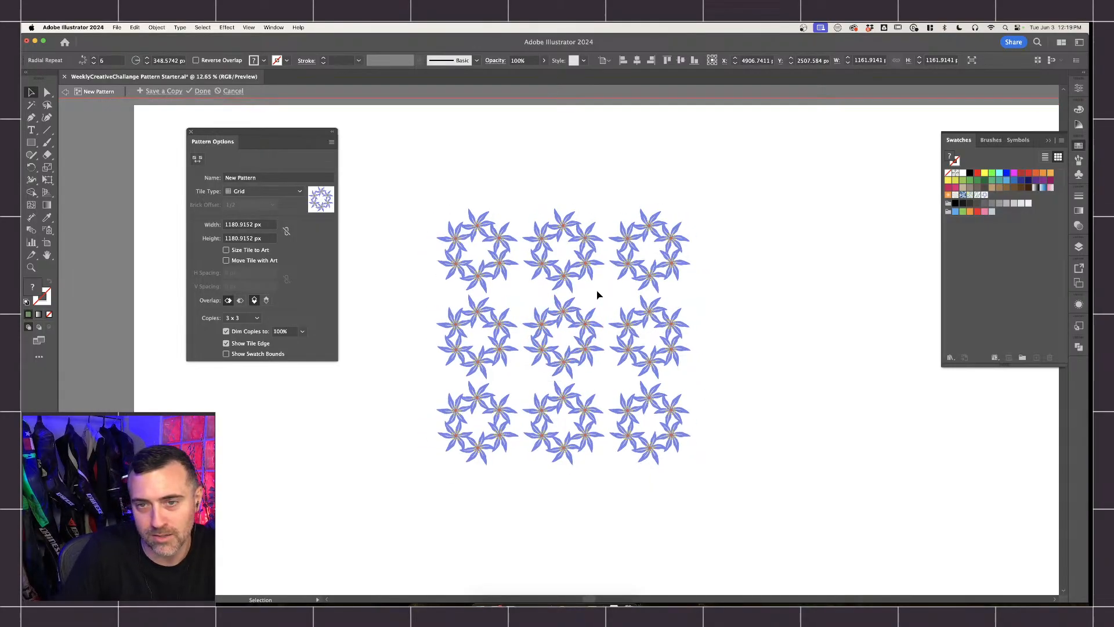
Change the pattern's tile type to Brick by Column and reduce the blue flower radial repeat to 3 instances.
{"action": "scroll", "coordinate": [633, 302], "scroll_direction": "up", "scroll_amount": 6}
{"action": "scroll", "coordinate": [533, 322], "scroll_direction": "left", "scroll_amount": 3}
{"action": "scroll", "coordinate": [532, 321], "scroll_direction": "down", "scroll_amount": 1}
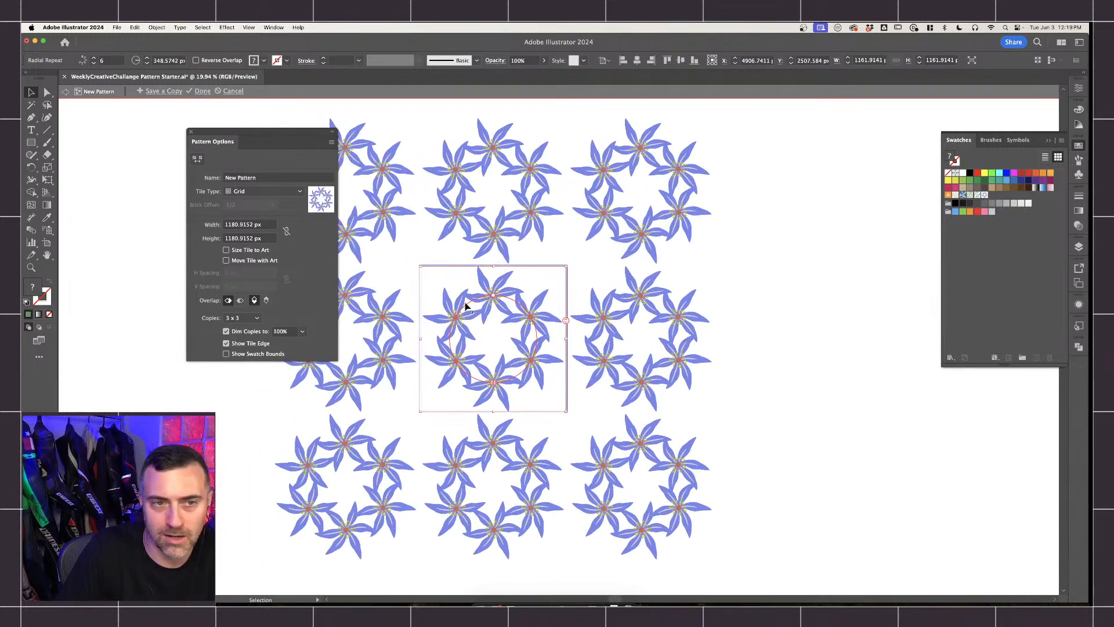
{"action": "left_click", "coordinate": [264, 191]}
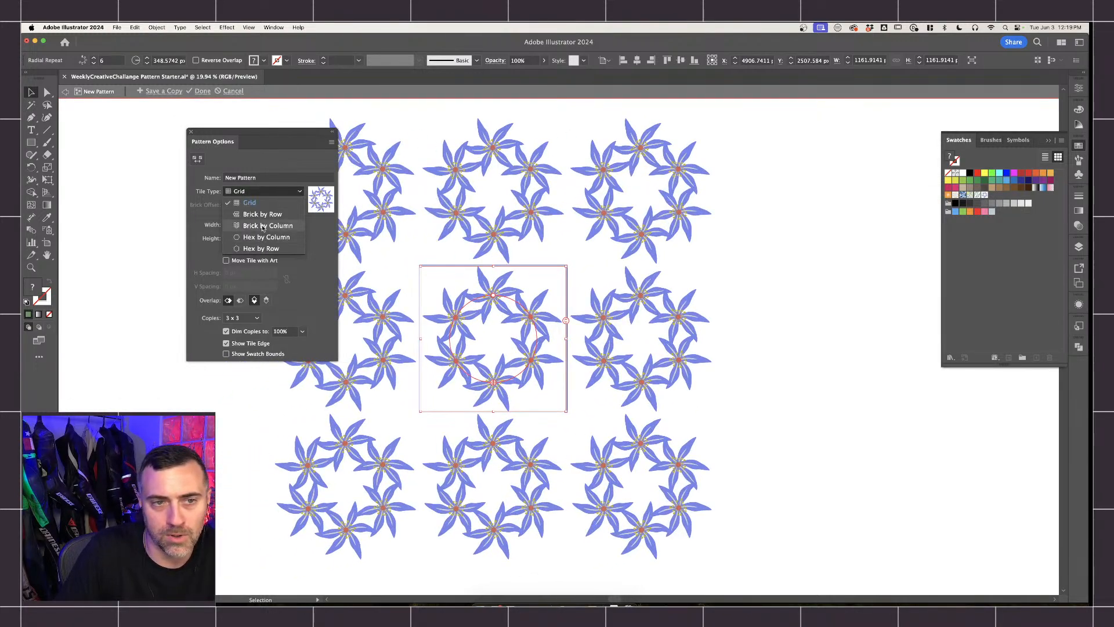
{"action": "left_click", "coordinate": [268, 226]}
{"action": "mouse_move", "coordinate": [566, 321]}
{"action": "left_mouse_down"}
{"action": "mouse_move", "coordinate": [566, 305]}
{"action": "mouse_move", "coordinate": [564, 332]}
{"action": "left_mouse_up"}
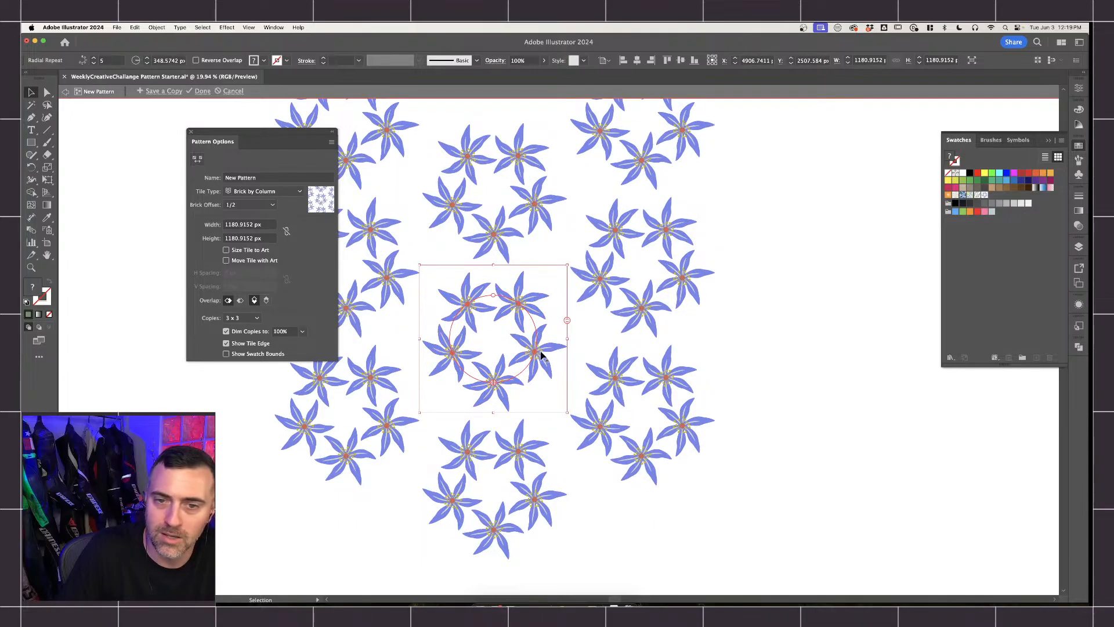
{"action": "left_click_drag", "start_coordinate": [526, 370], "coordinate": [532, 282]}
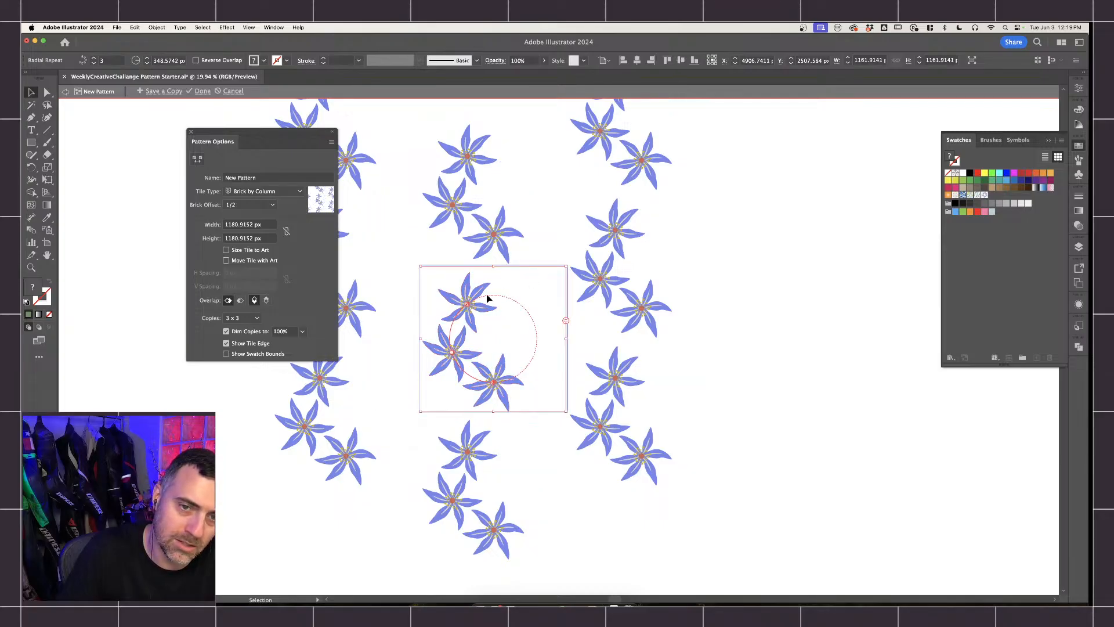
Switch the tile type to Hex by Column and rotate the three-flower radial repeat inside the tile.
{"action": "left_click", "coordinate": [264, 191]}
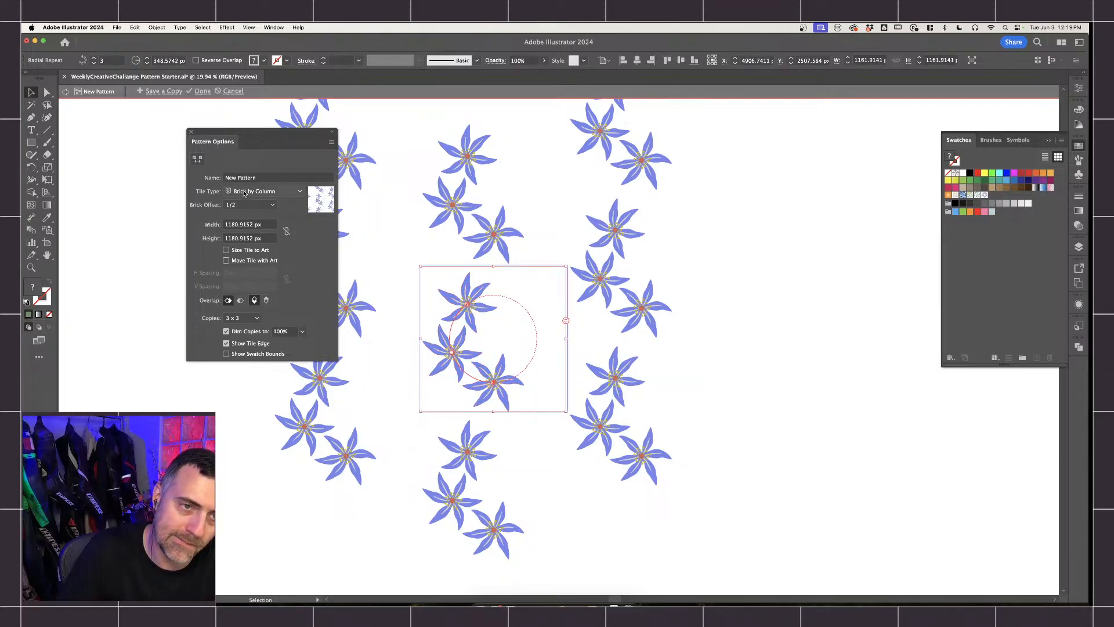
{"action": "left_click", "coordinate": [259, 240]}
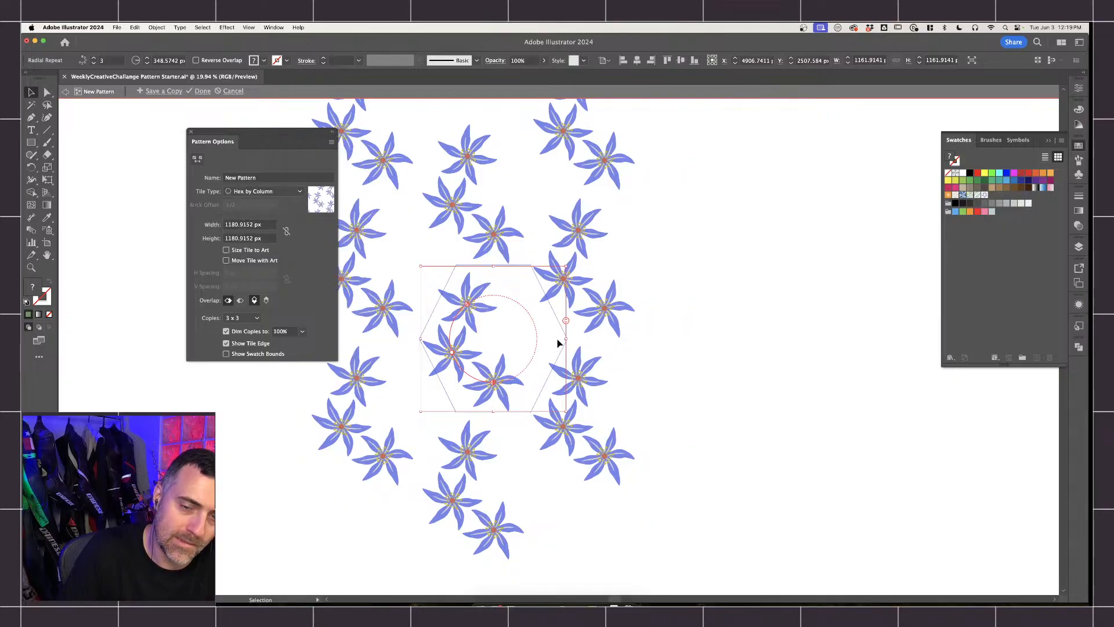
{"action": "left_click_drag", "start_coordinate": [569, 265], "coordinate": [517, 257]}
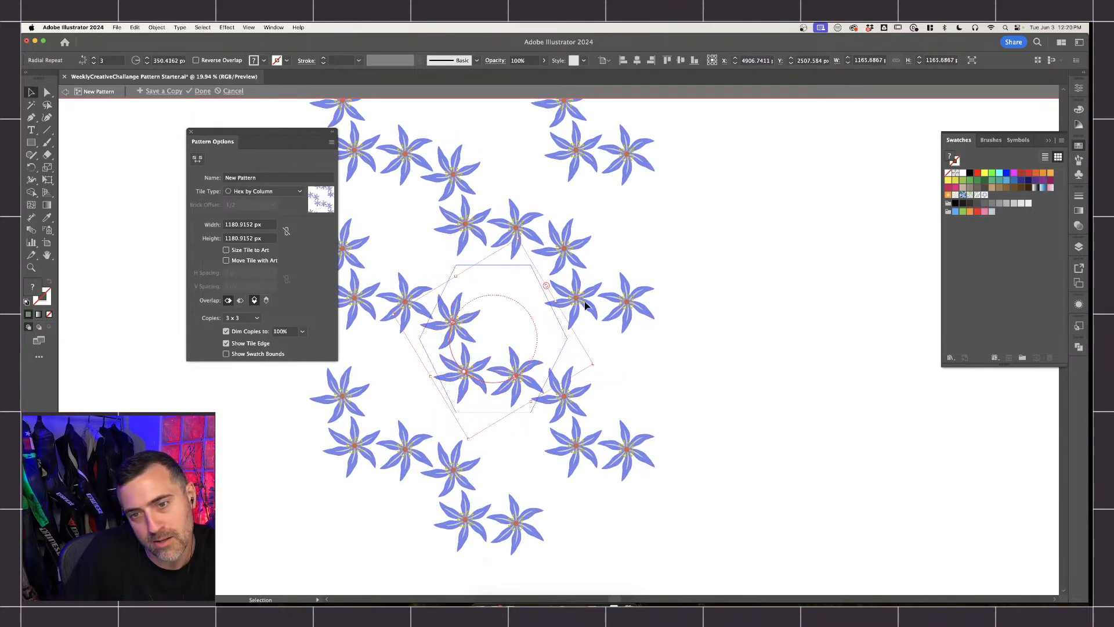
Preview the hexagonal flower pattern with 9 x 9 copies of the tile.
{"action": "scroll", "coordinate": [580, 307], "scroll_direction": "down", "scroll_amount": 2}
{"action": "left_click", "coordinate": [257, 319]}
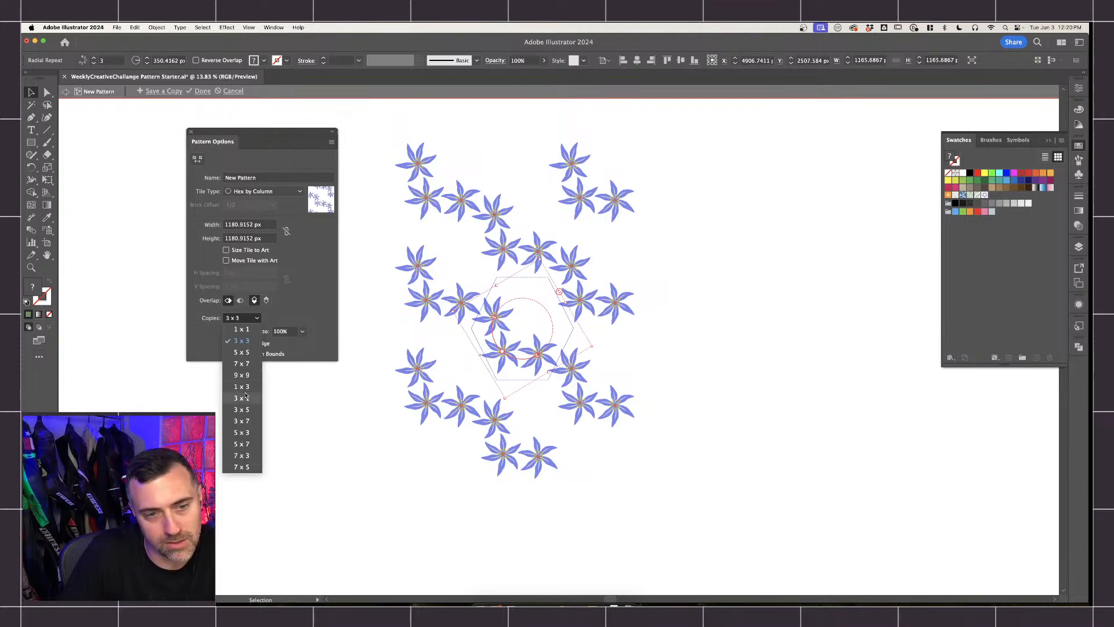
{"action": "left_click", "coordinate": [241, 375]}
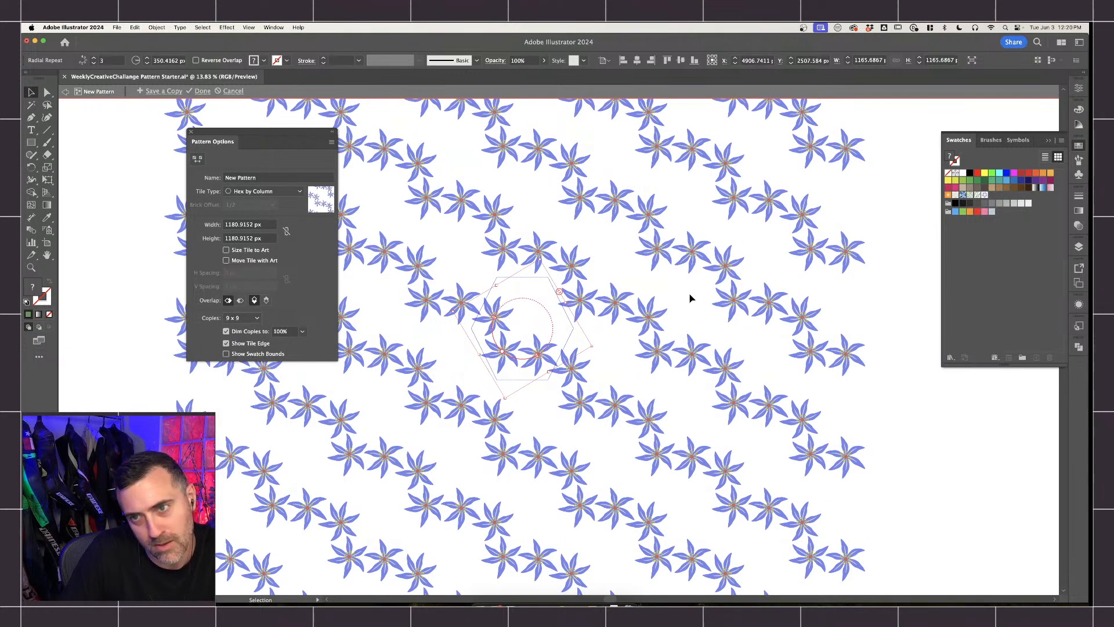
{"action": "scroll", "coordinate": [691, 298], "scroll_direction": "down", "scroll_amount": 2}
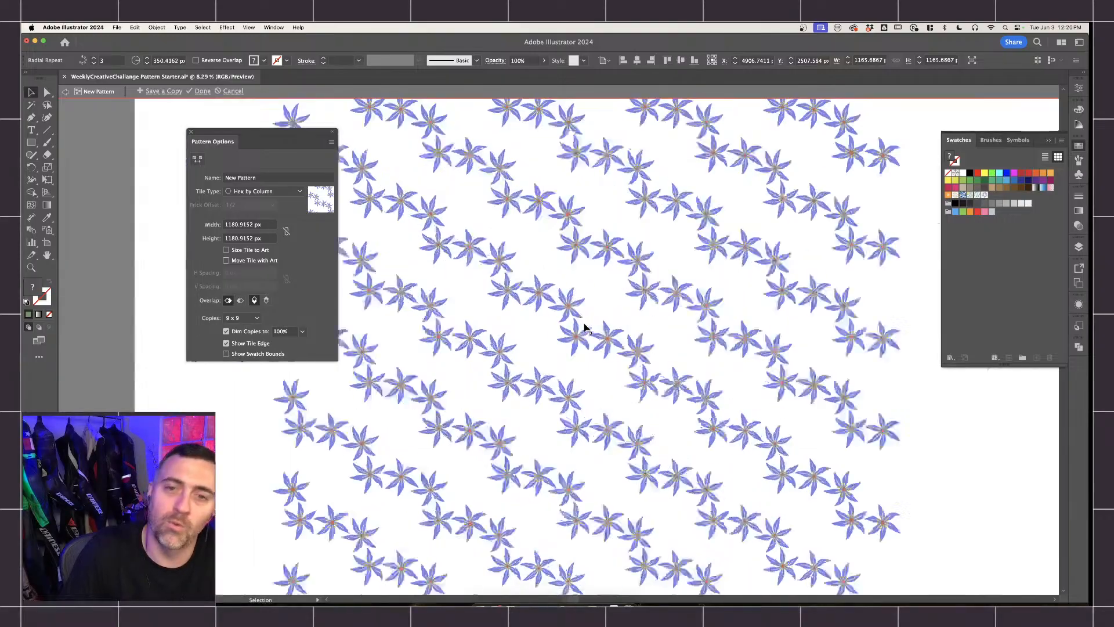
{"action": "scroll", "coordinate": [584, 325], "scroll_direction": "up", "scroll_amount": 3}
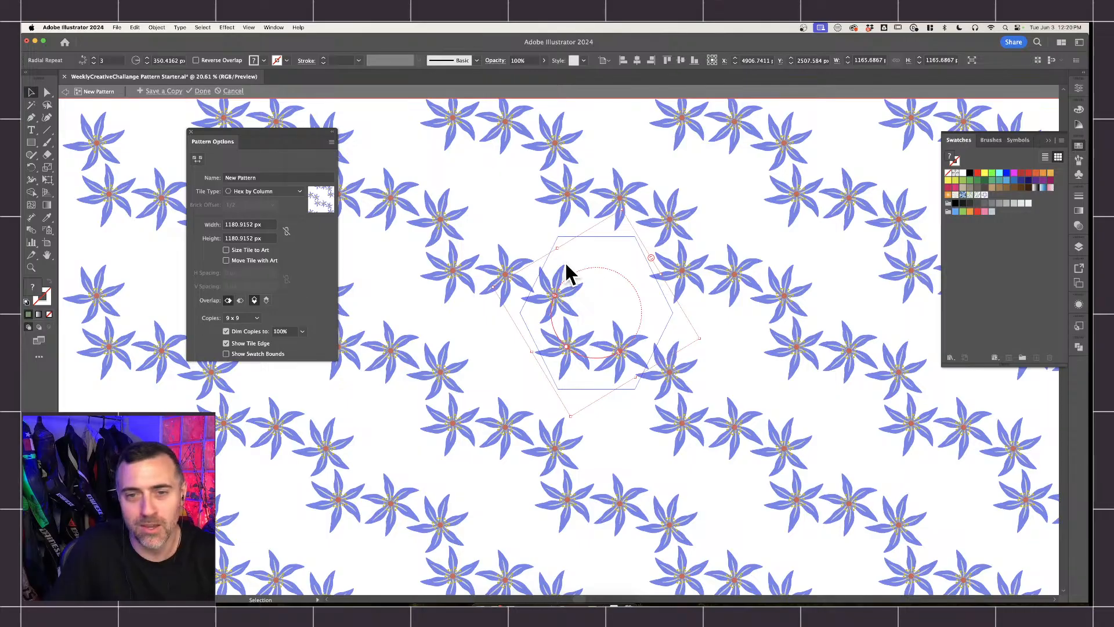
Exit pattern editing and return to the artboard, keeping the three-flower hexagonal pattern.
{"action": "left_click", "coordinate": [597, 294]}
{"action": "left_click", "coordinate": [574, 296]}
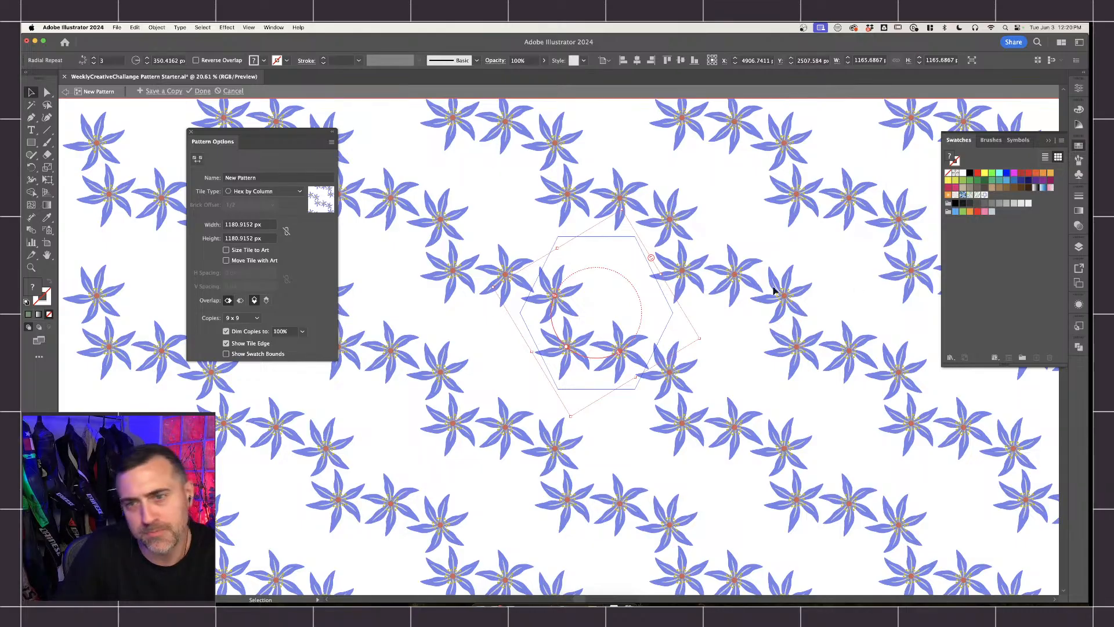
{"action": "scroll", "coordinate": [776, 290], "scroll_direction": "down", "scroll_amount": 3}
{"action": "scroll", "coordinate": [726, 302], "scroll_direction": "up", "scroll_amount": 2}
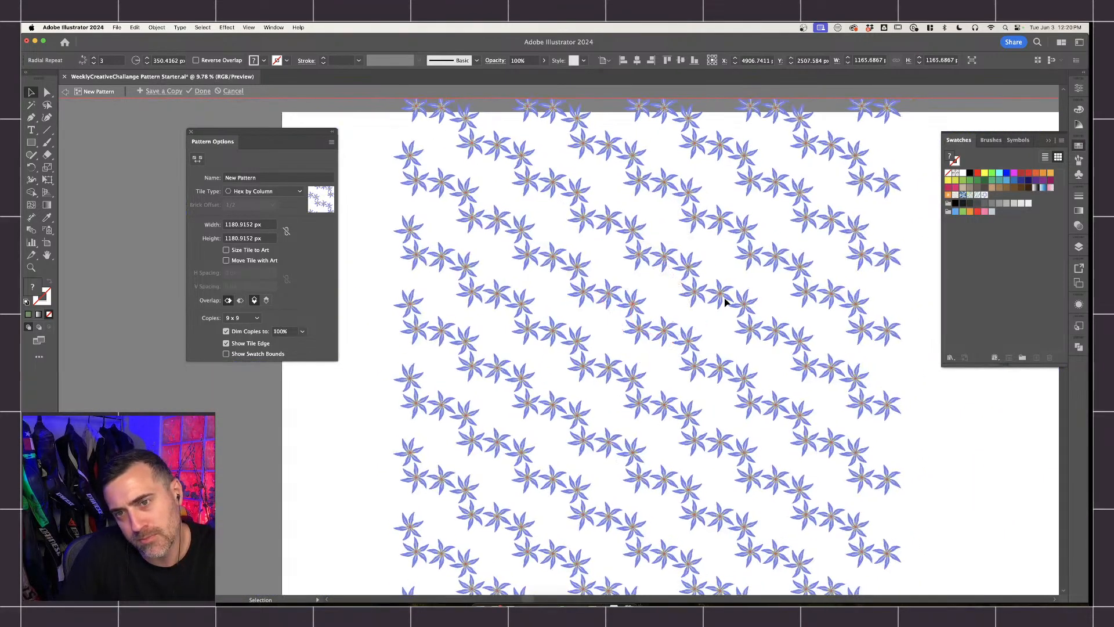
{"action": "left_click", "coordinate": [734, 334]}
{"action": "key", "text": "Escape"}
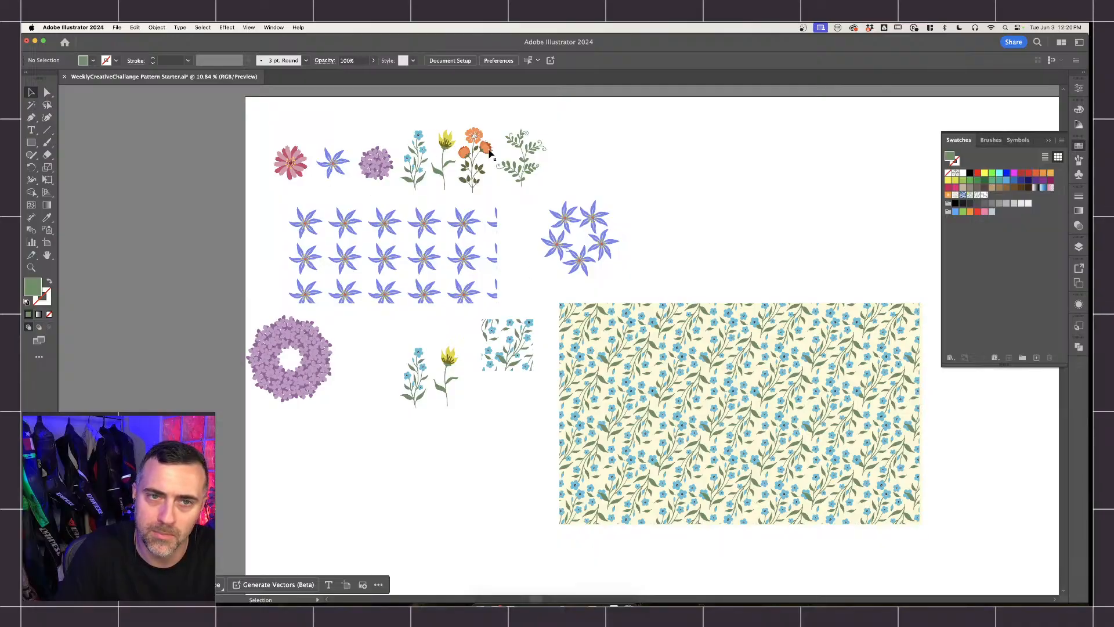
Copy the purple flower cluster from the row of flower artwork and clear the selection.
{"action": "scroll", "coordinate": [281, 146], "scroll_direction": "up", "scroll_amount": 3}
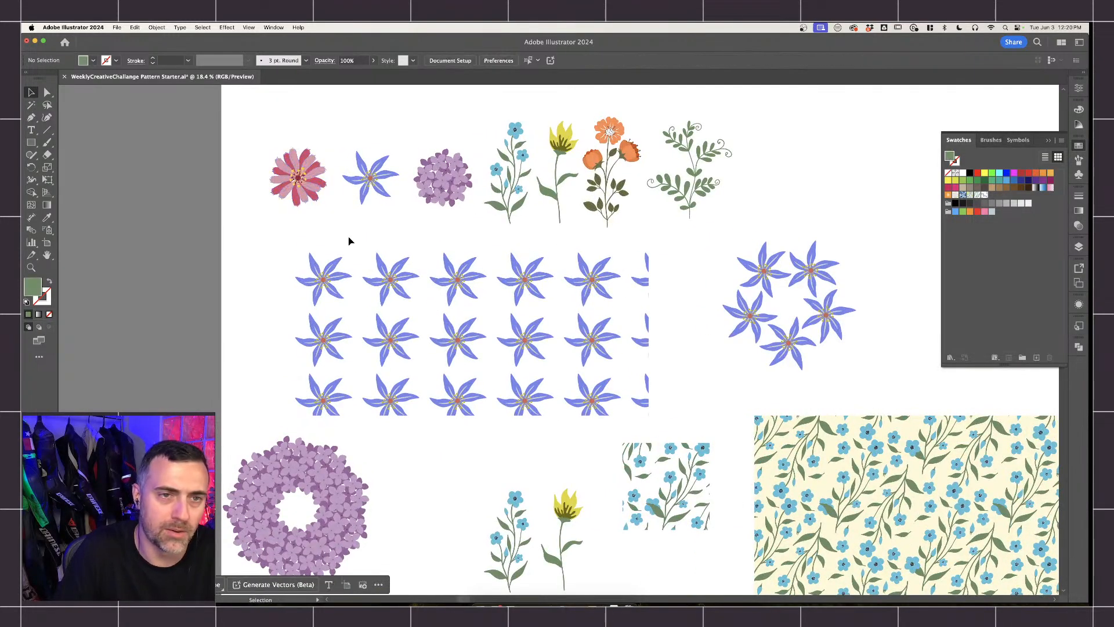
{"action": "left_click", "coordinate": [468, 183]}
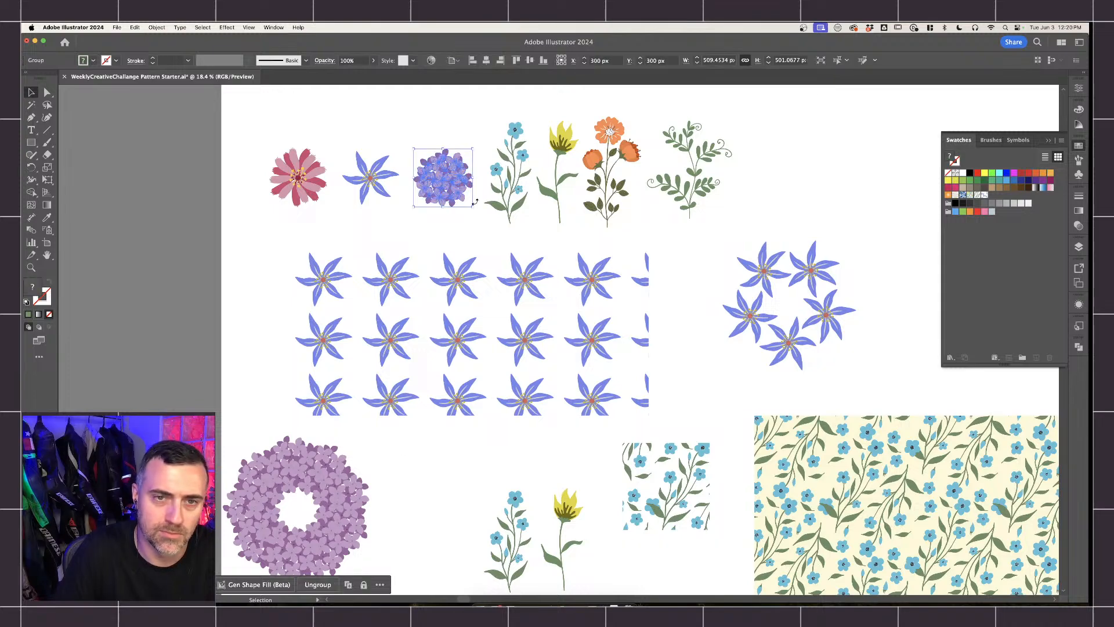
{"action": "left_click", "coordinate": [370, 178]}
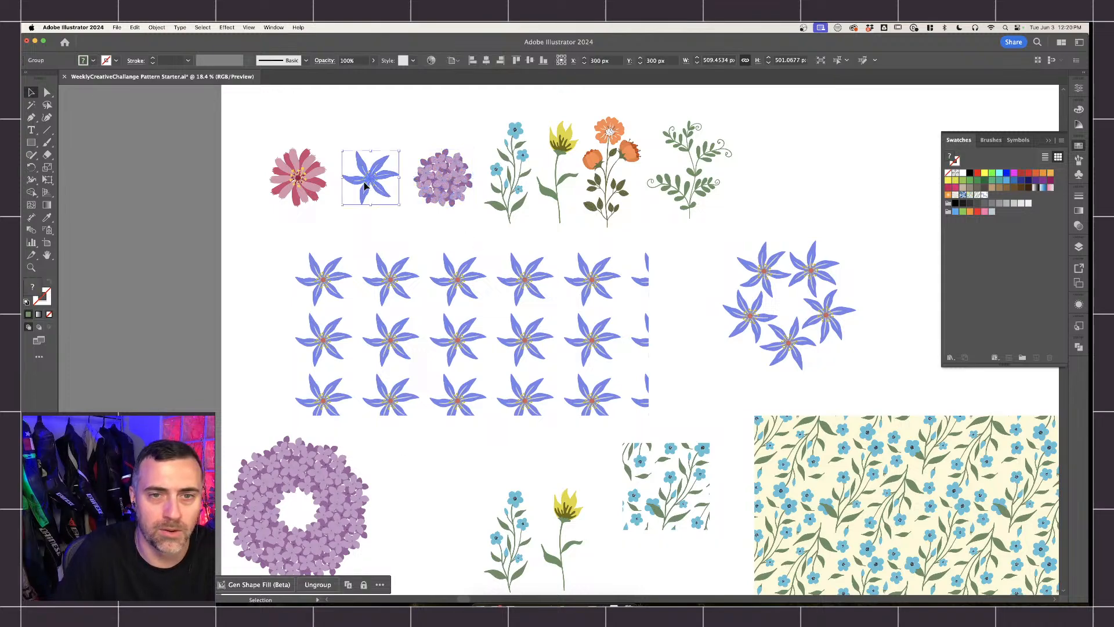
{"action": "scroll", "coordinate": [510, 213], "scroll_direction": "down", "scroll_amount": 3}
{"action": "left_click", "coordinate": [512, 215]}
Reopen the blue three-flower pattern swatch for editing.
{"action": "scroll", "coordinate": [517, 262], "scroll_direction": "down", "scroll_amount": 5}
{"action": "left_click", "coordinate": [93, 60]}
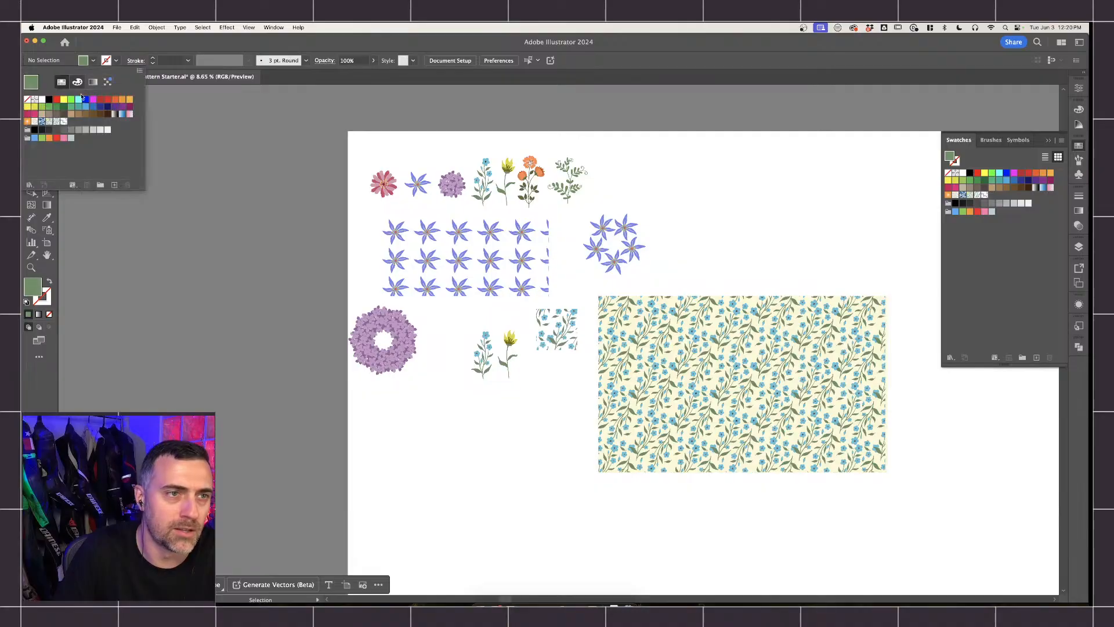
{"action": "double_click", "coordinate": [64, 121]}
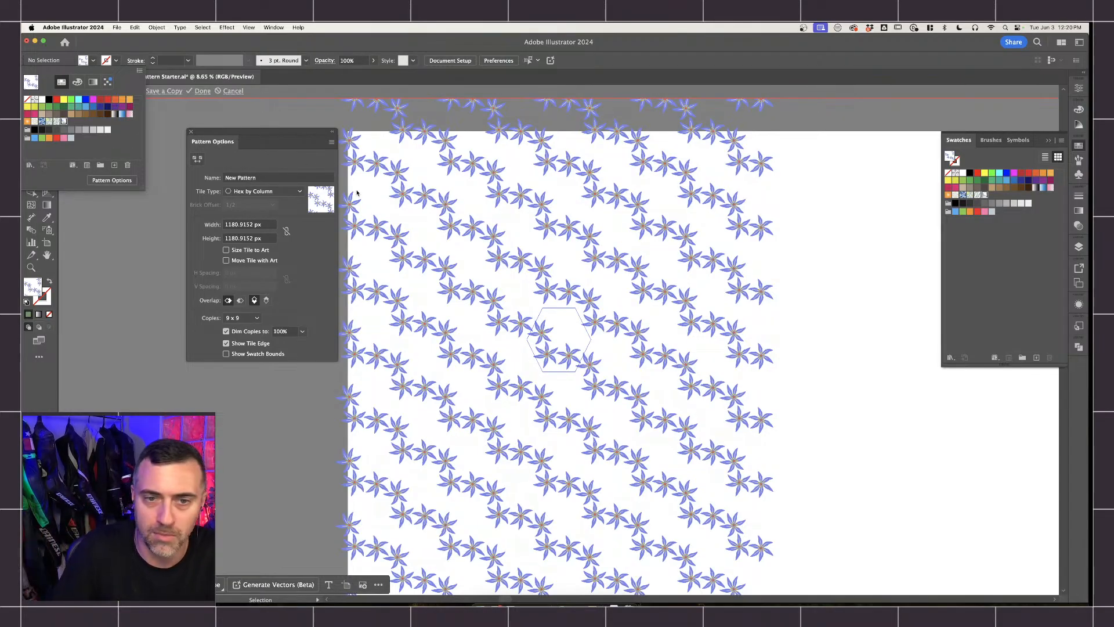
{"action": "scroll", "coordinate": [569, 331], "scroll_direction": "up", "scroll_amount": 3}
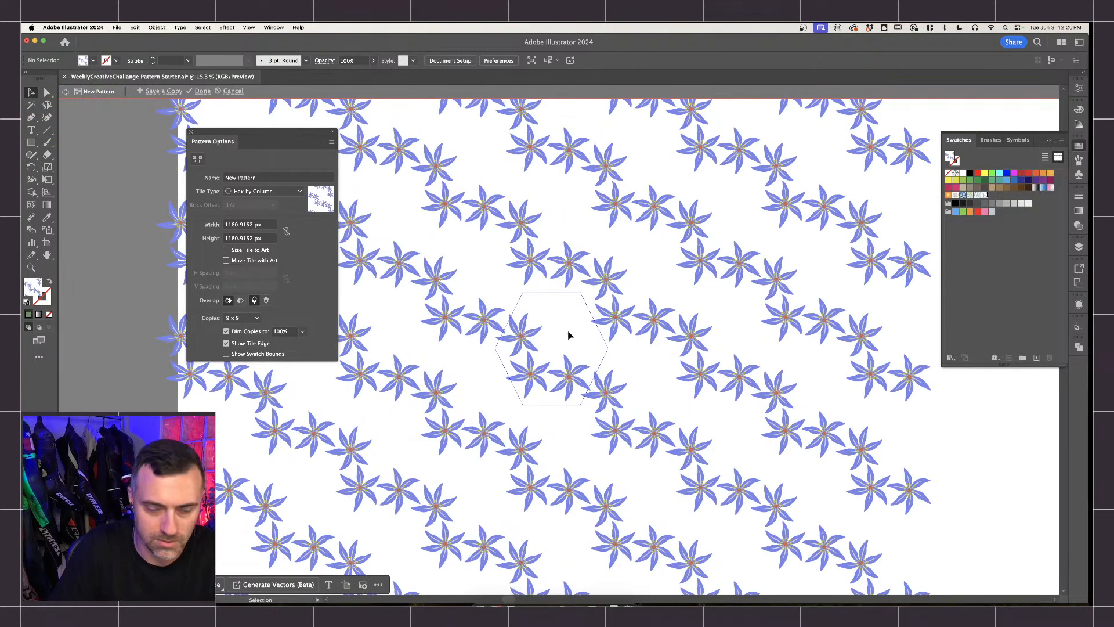
Paste the purple flower cluster into the pattern tile and enlarge it to about 655 px wide.
{"action": "key", "text": "super+v"}
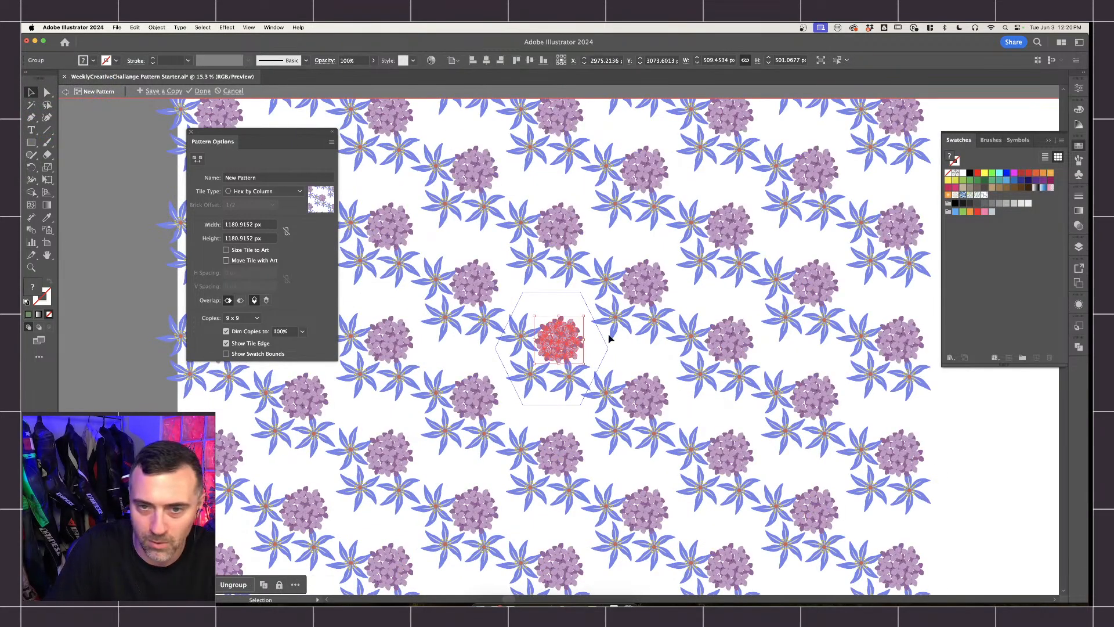
{"action": "left_click_drag", "start_coordinate": [566, 343], "coordinate": [597, 289]}
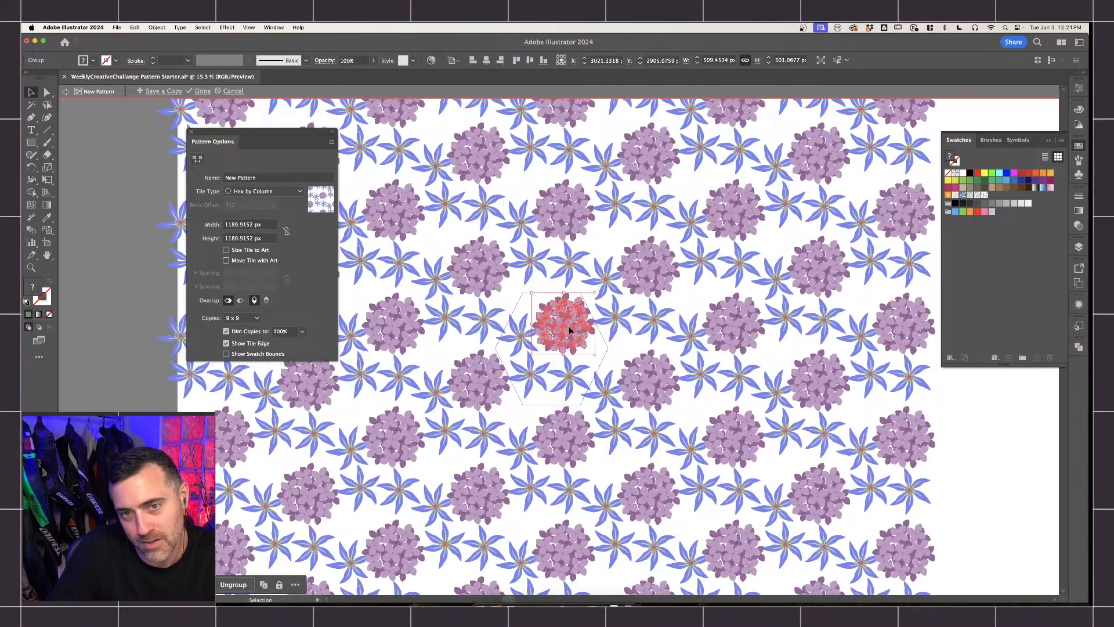
{"action": "left_click_drag", "start_coordinate": [566, 339], "coordinate": [560, 345]}
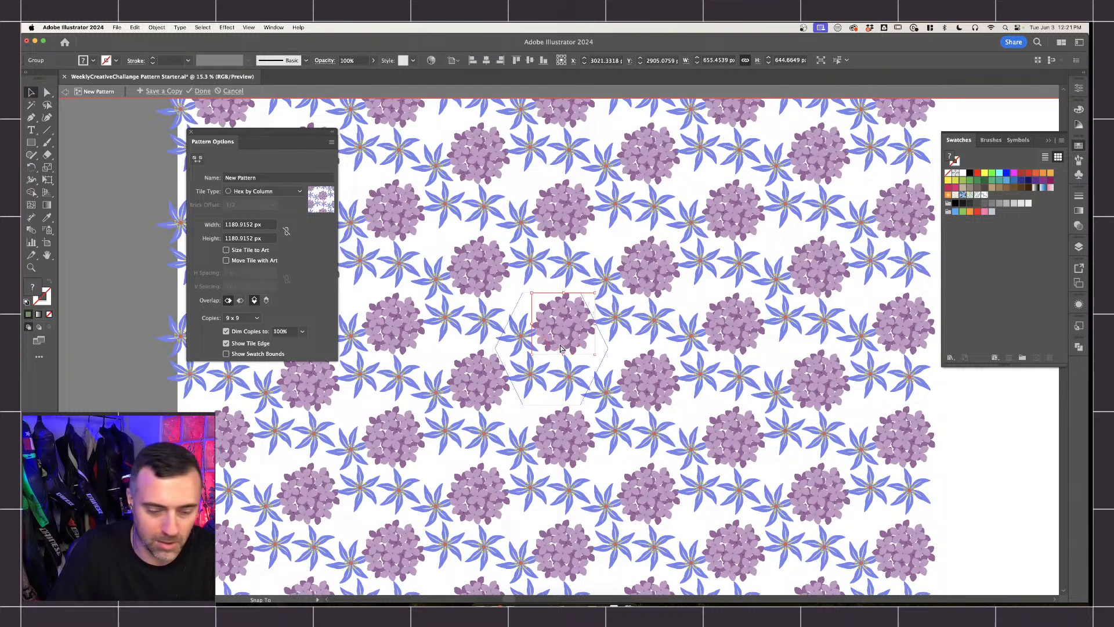
Place the purple cluster behind the blue star flowers, enlarge it to about 869 px wide and reposition it in the tile.
{"action": "key", "text": "Delete"}
{"action": "left_click", "coordinate": [529, 344]}
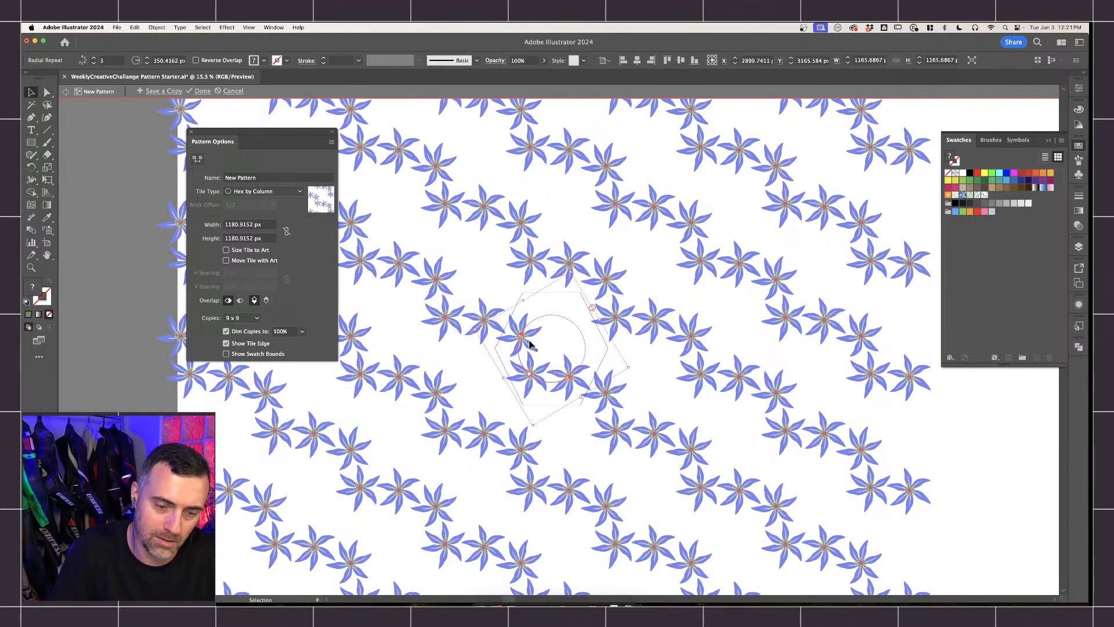
{"action": "key", "text": "super+z"}
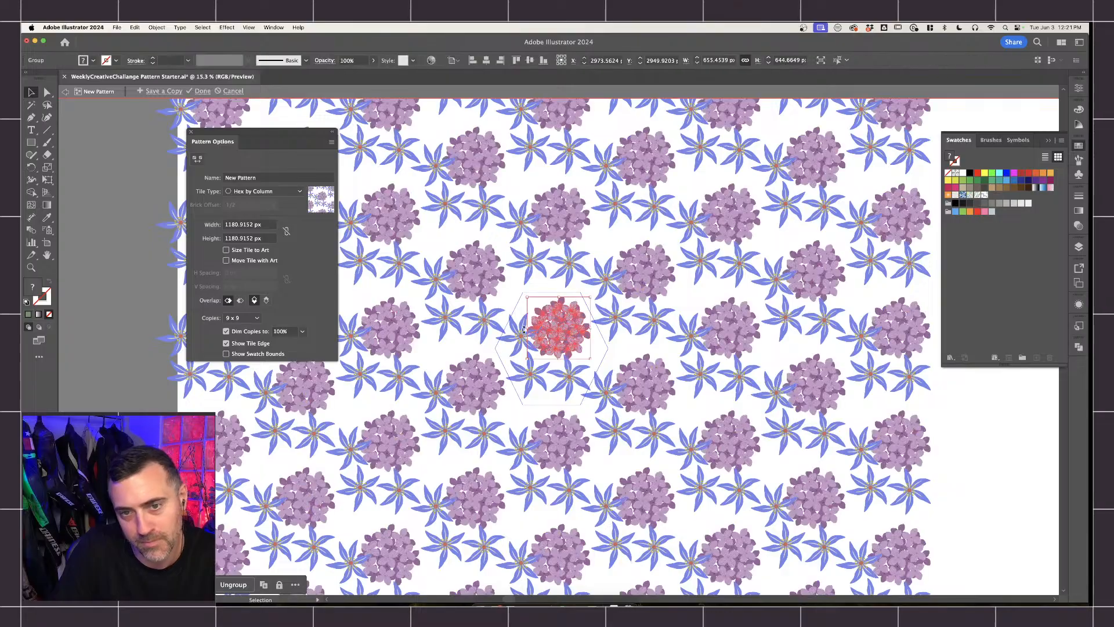
{"action": "mouse_move", "coordinate": [560, 334]}
{"action": "left_mouse_down"}
{"action": "mouse_move", "coordinate": [543, 338]}
{"action": "mouse_move", "coordinate": [567, 347]}
{"action": "left_mouse_up"}
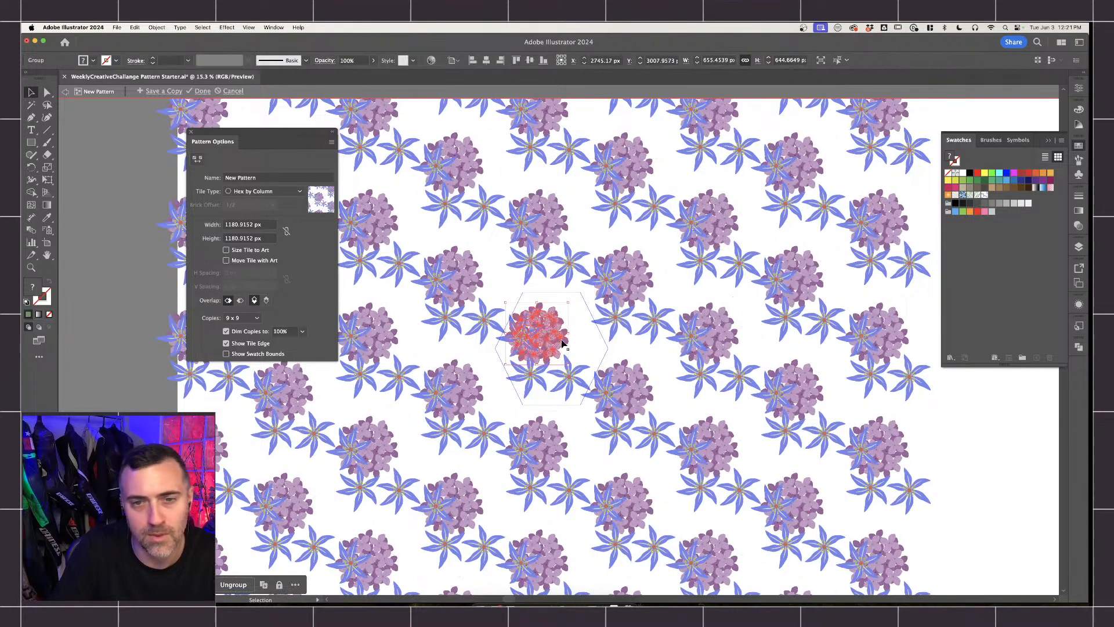
{"action": "left_click_drag", "start_coordinate": [567, 304], "coordinate": [583, 376]}
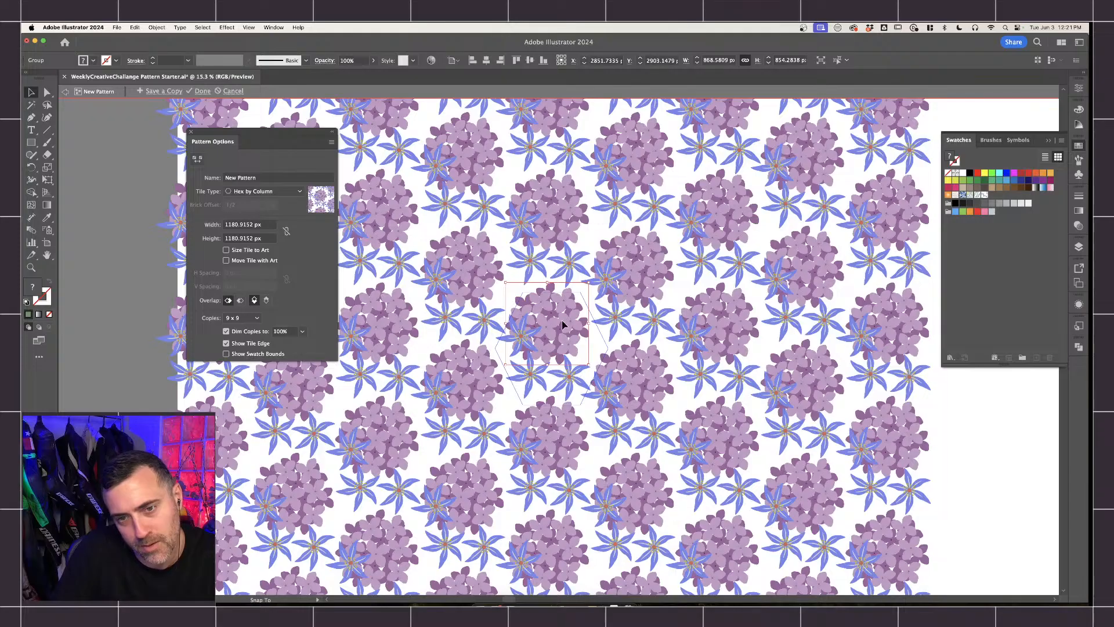
{"action": "left_click_drag", "start_coordinate": [563, 325], "coordinate": [563, 327]}
Look at the Recolor and Generative Recolor options for the purple cluster, then close them without recoloring.
{"action": "left_click", "coordinate": [352, 61]}
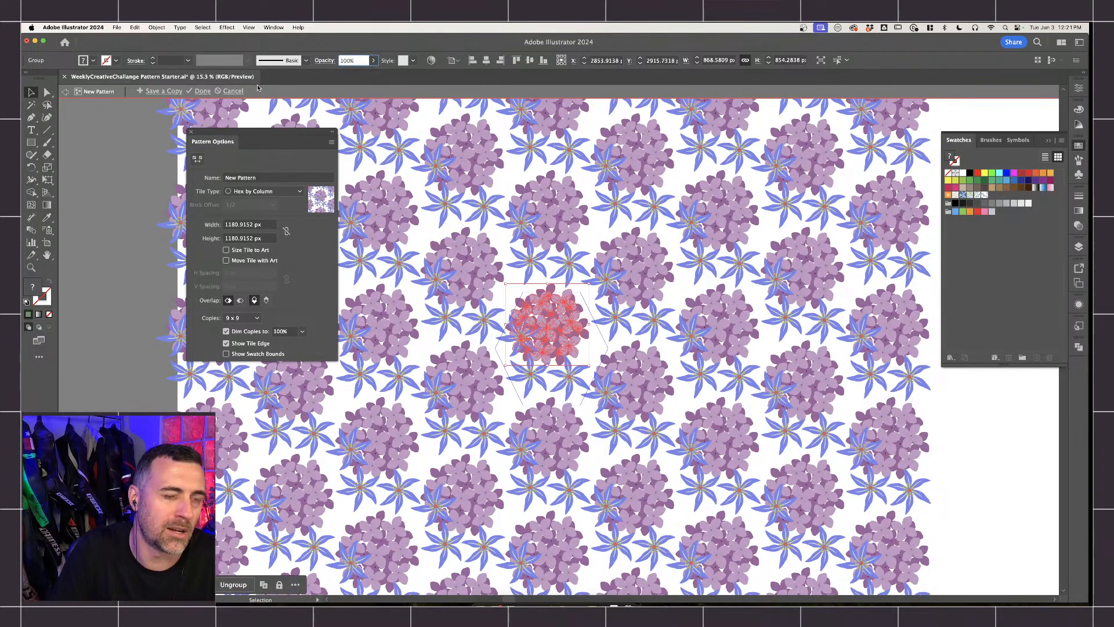
{"action": "left_click", "coordinate": [434, 61]}
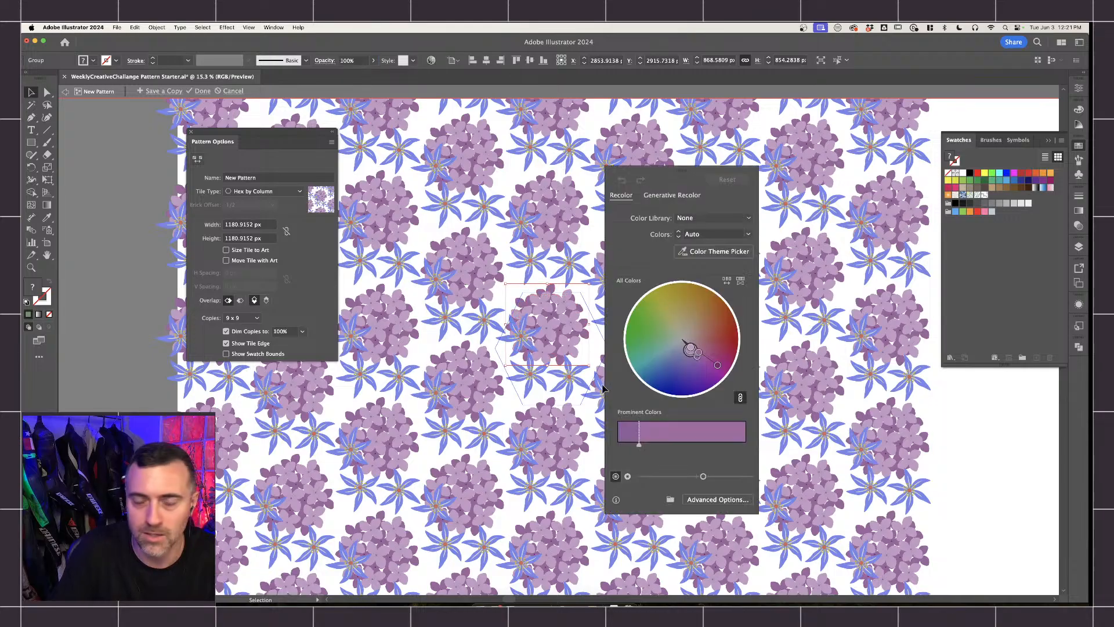
{"action": "left_click", "coordinate": [672, 196]}
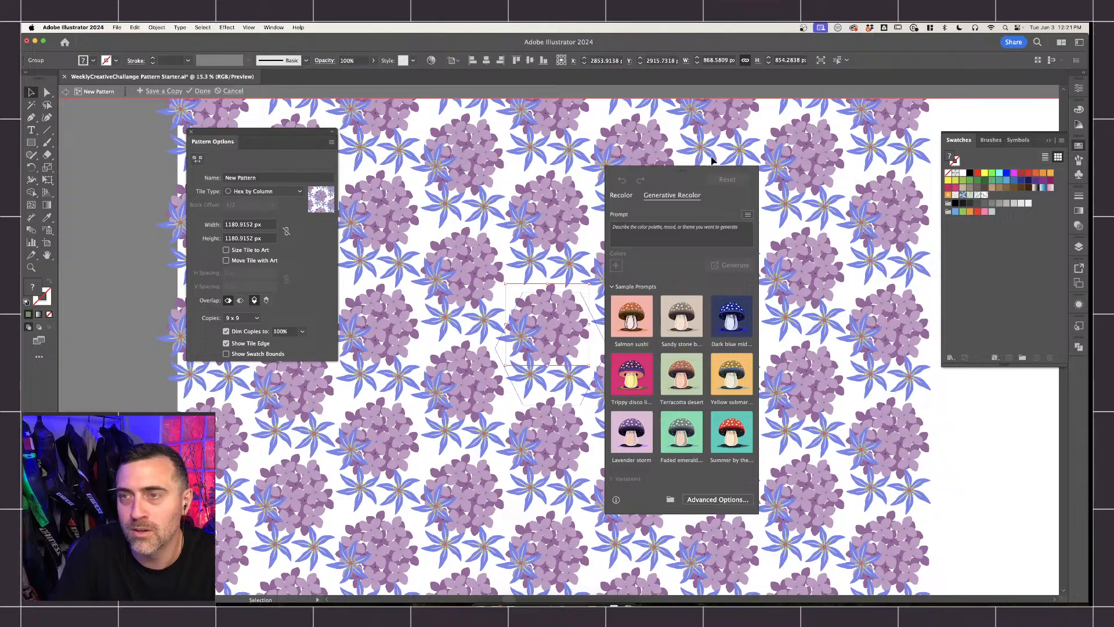
{"action": "key", "text": "Escape"}
Exit pattern editing and the radial repeat isolation to return to the full artboard.
{"action": "key", "text": "Escape"}
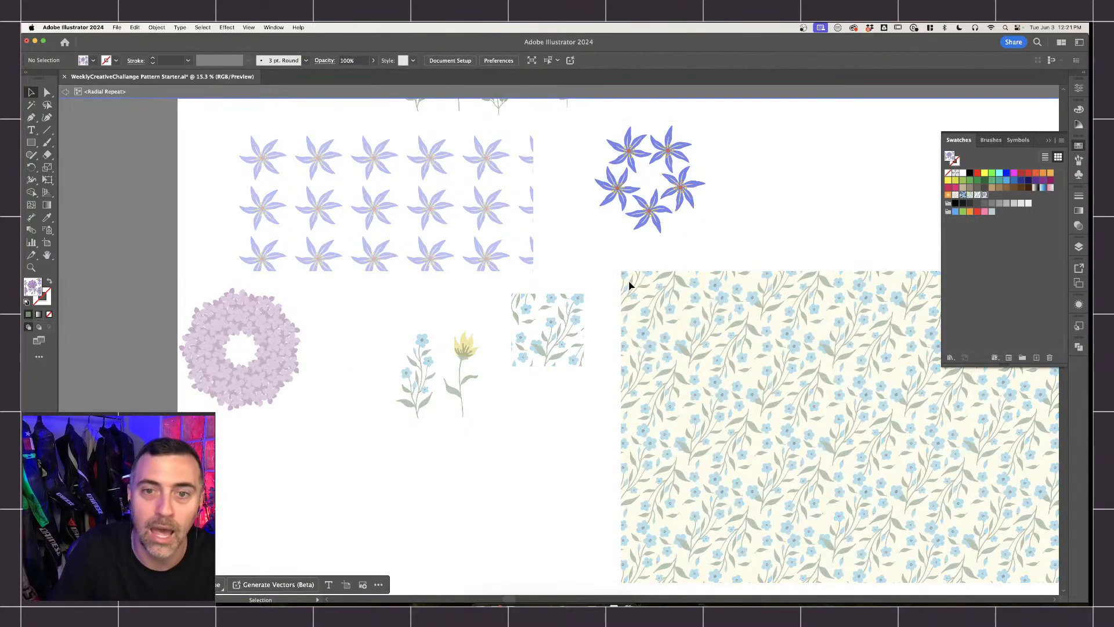
{"action": "key", "text": "Escape"}
{"action": "scroll", "coordinate": [630, 285], "scroll_direction": "down", "scroll_amount": 5}
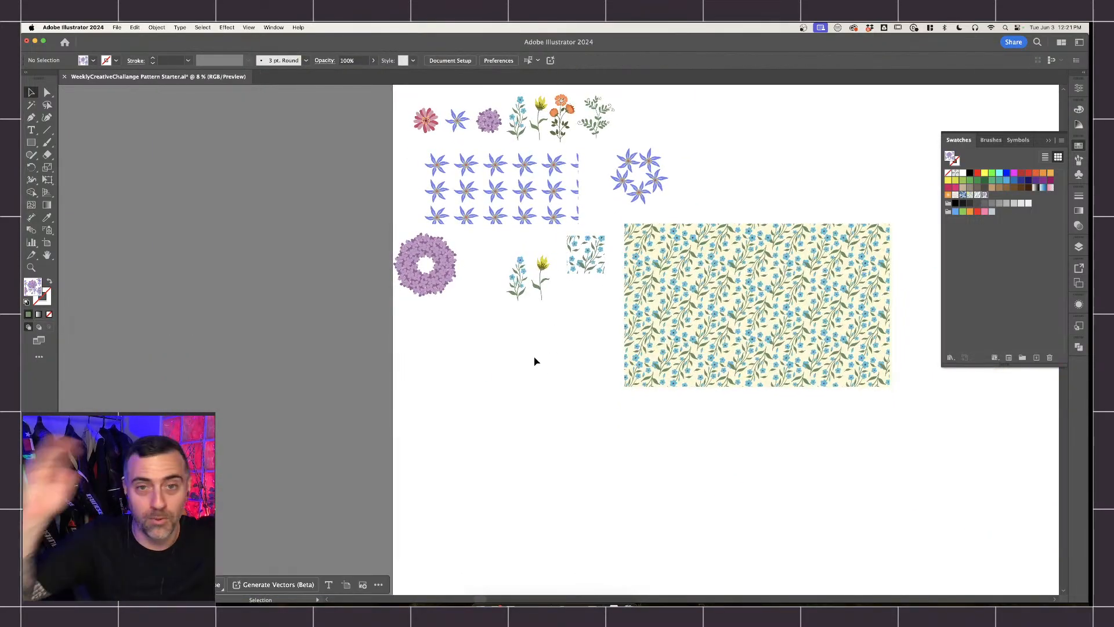
{"action": "left_click", "coordinate": [522, 201]}
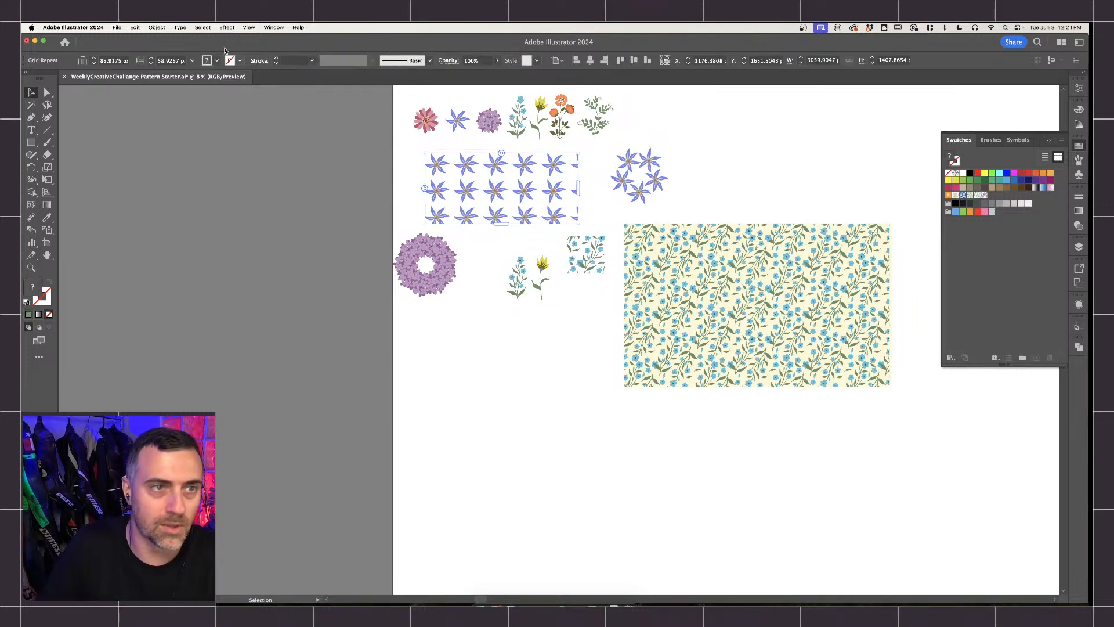
{"action": "left_click", "coordinate": [119, 28]}
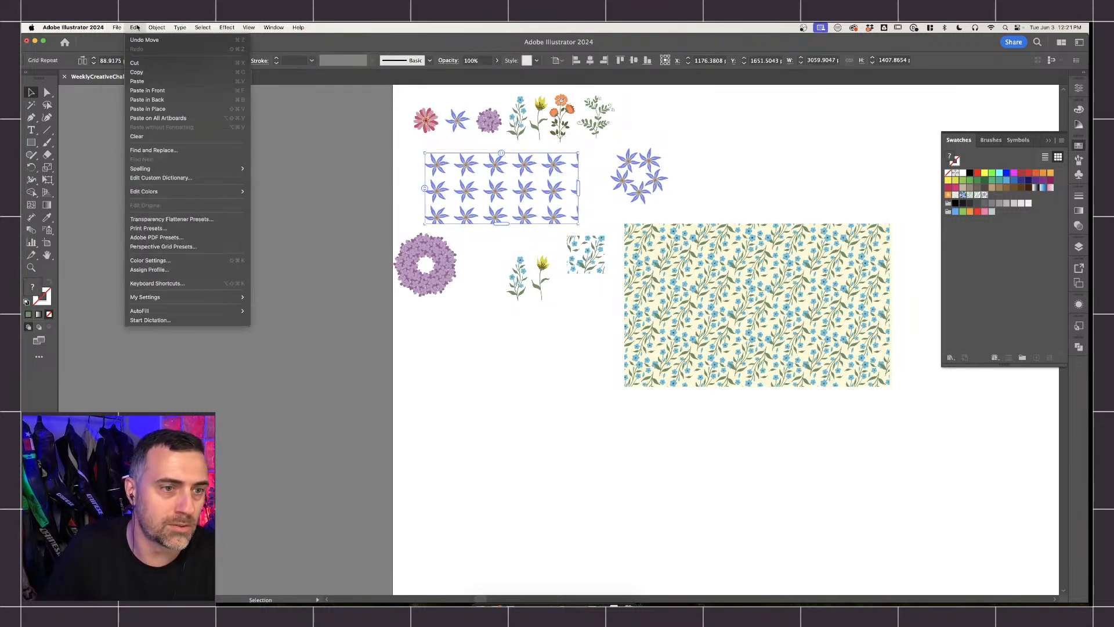
{"action": "mouse_move", "coordinate": [159, 32]}
{"action": "left_click", "coordinate": [360, 236]}
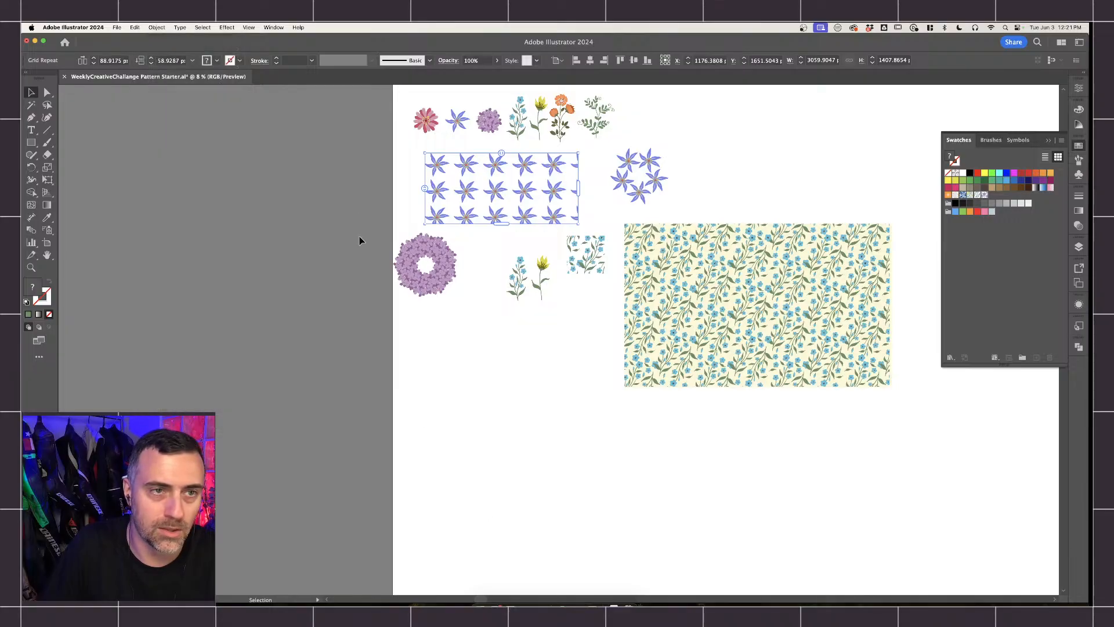
Select the lower yellow flower, open Generate Patterns (Beta) and position its panel beside the artwork.
{"action": "left_click", "coordinate": [543, 284]}
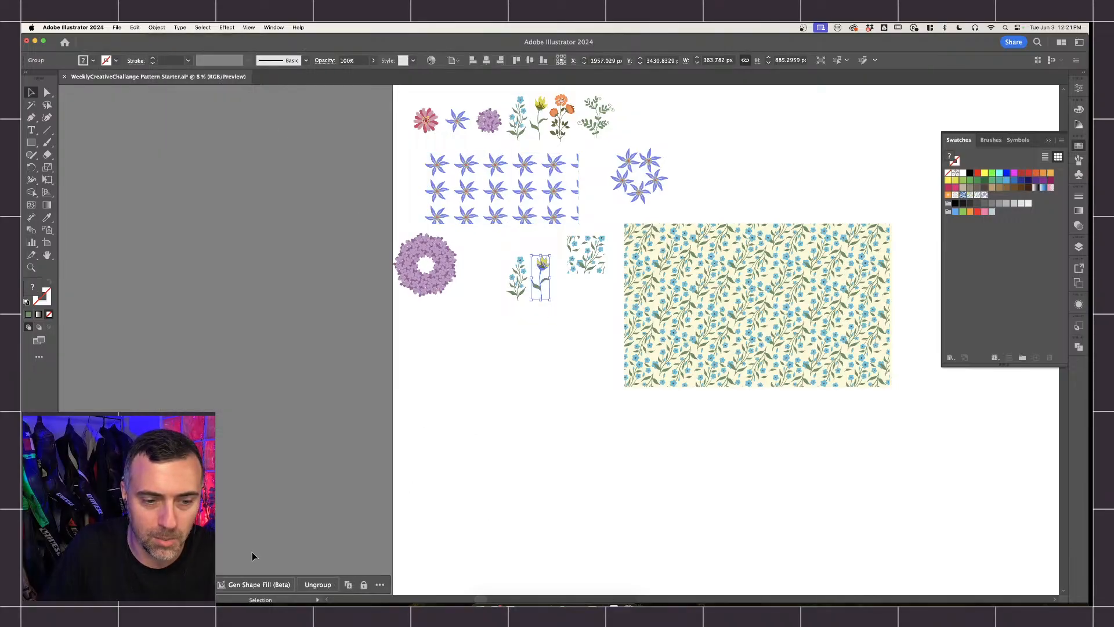
{"action": "left_click", "coordinate": [157, 27]}
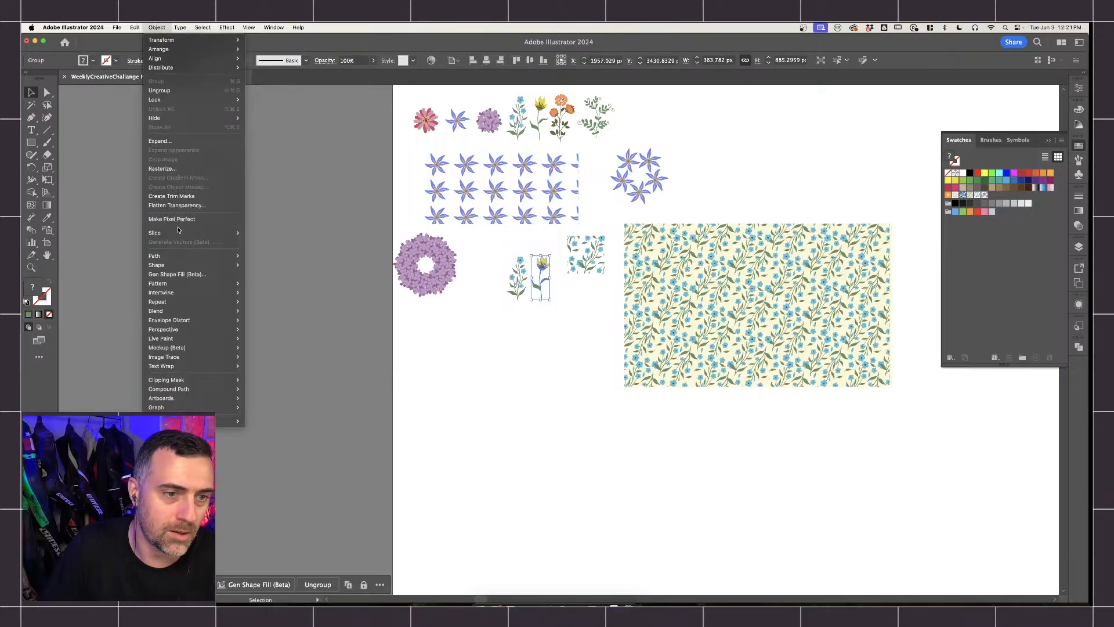
{"action": "mouse_move", "coordinate": [185, 323]}
{"action": "mouse_move", "coordinate": [186, 284]}
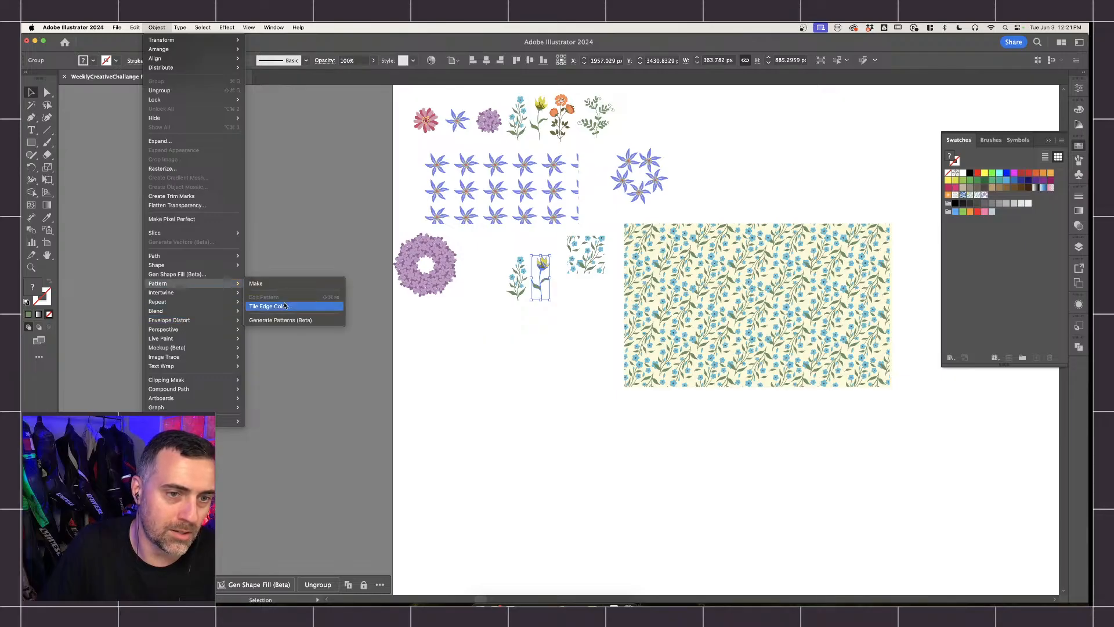
{"action": "left_click", "coordinate": [285, 320]}
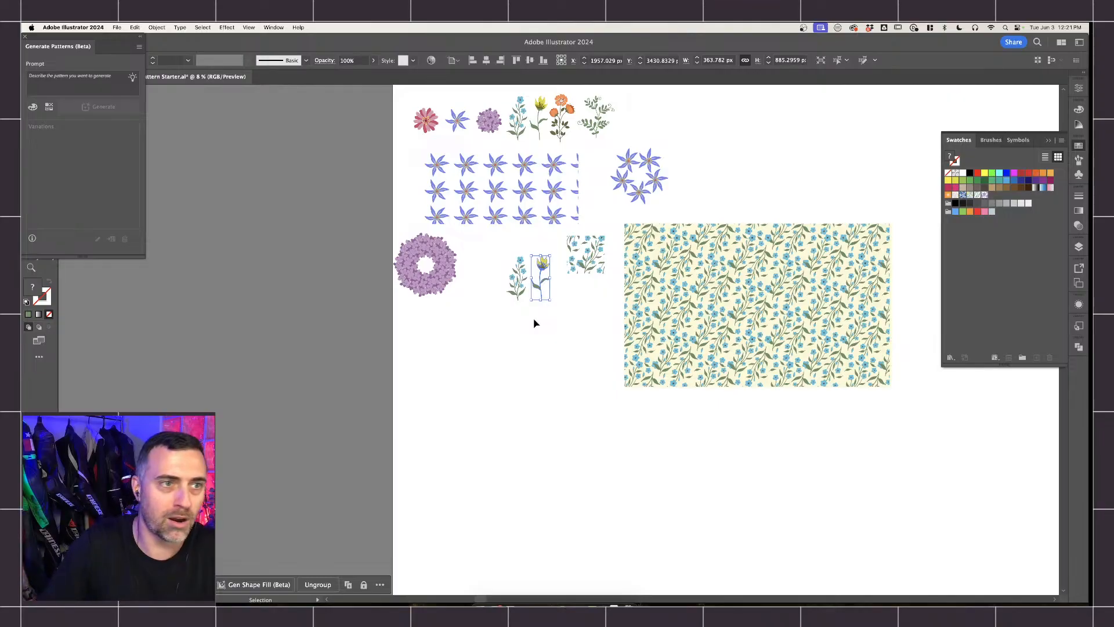
{"action": "left_click_drag", "start_coordinate": [102, 40], "coordinate": [674, 250]}
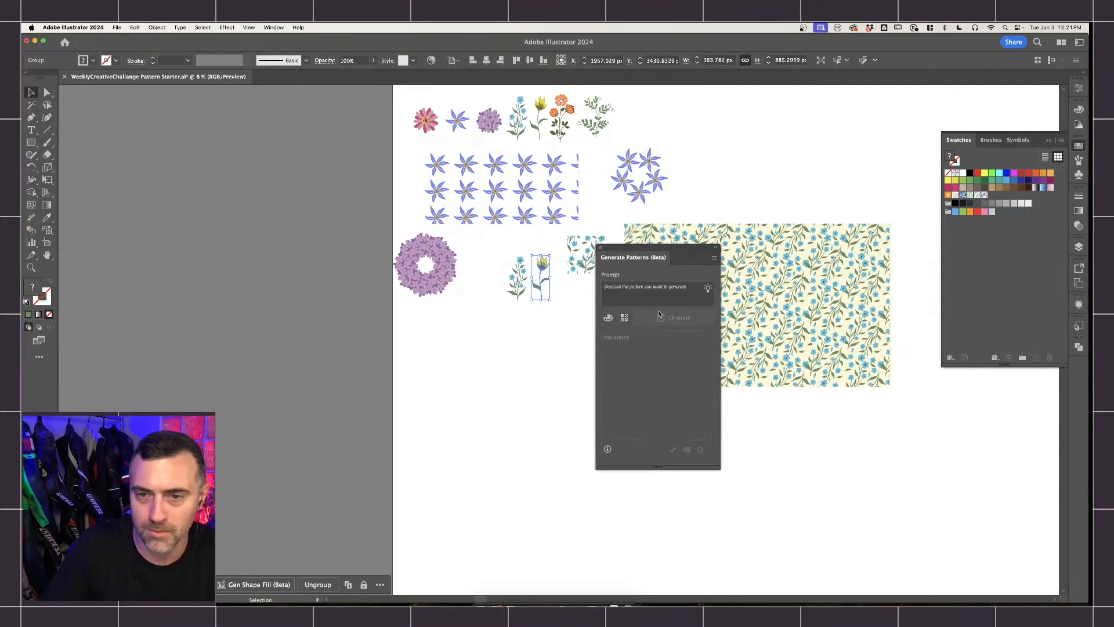
Generate pattern variations from the prompt "Floral spring picnic with friends".
{"action": "left_click", "coordinate": [646, 302]}
{"action": "type", "text": "Floral"}
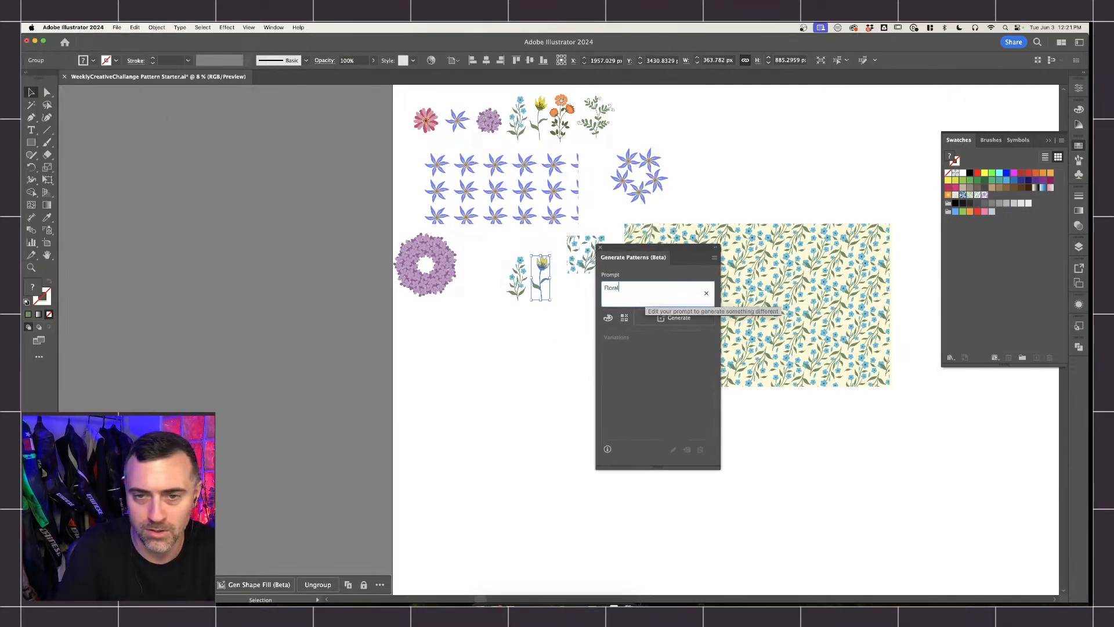
{"action": "type", "text": " spring "}
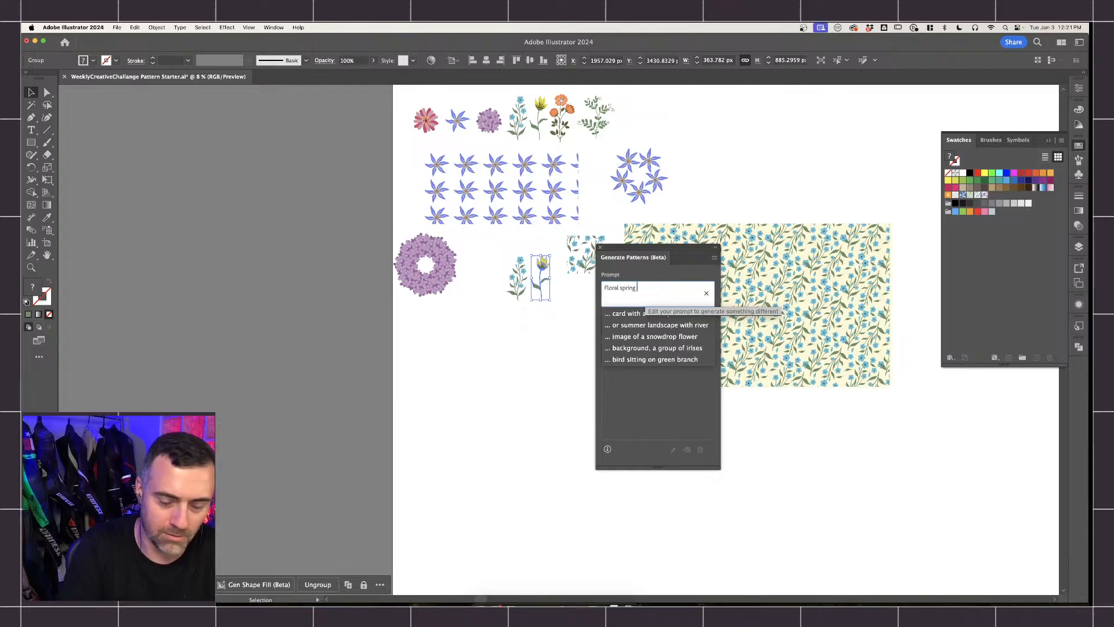
{"action": "type", "text": "pic"}
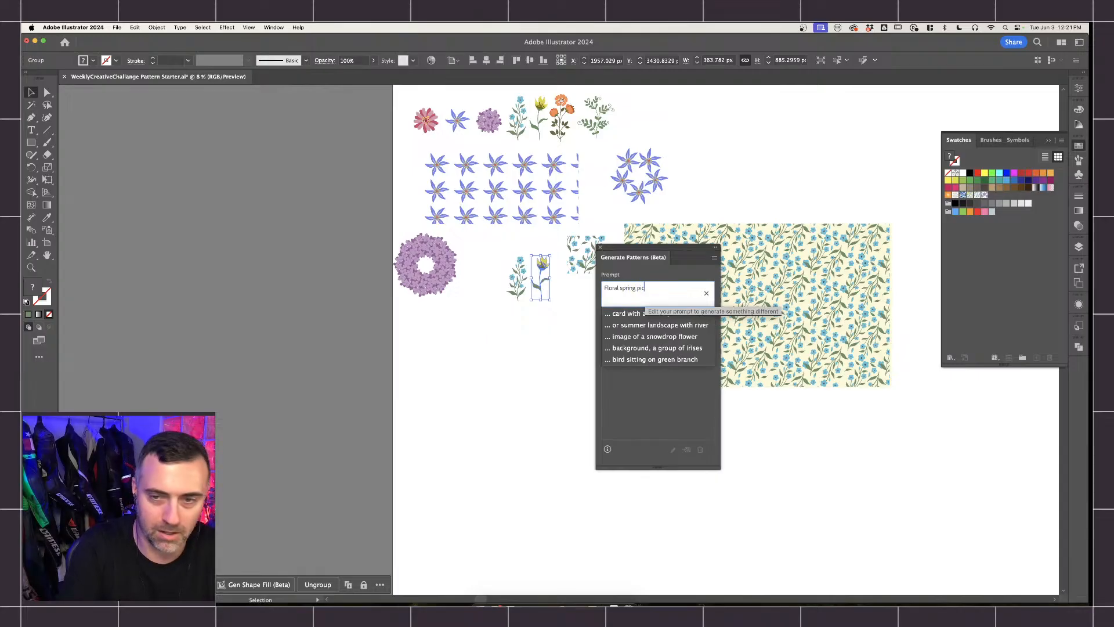
{"action": "type", "text": "nic with friends"}
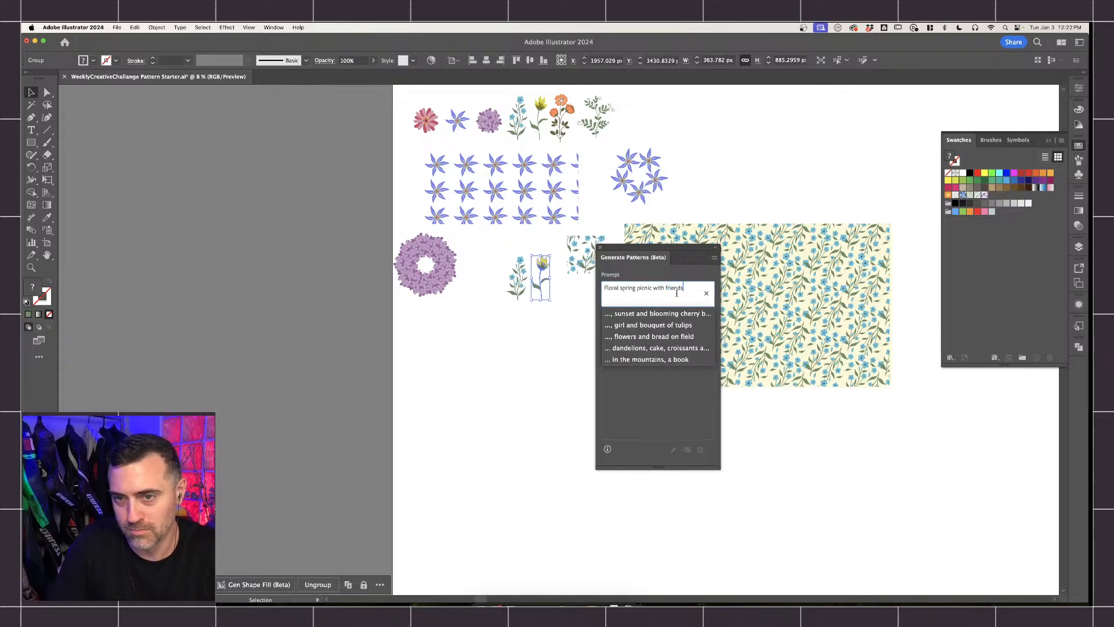
{"action": "key", "text": "Return"}
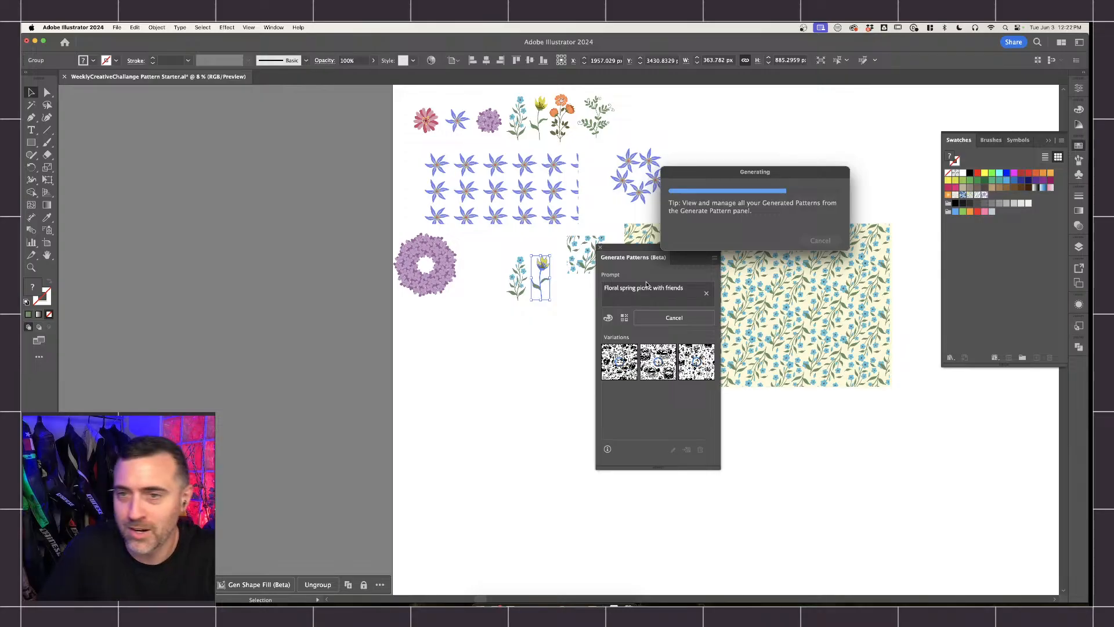
{"action": "left_click_drag", "start_coordinate": [770, 176], "coordinate": [730, 149]}
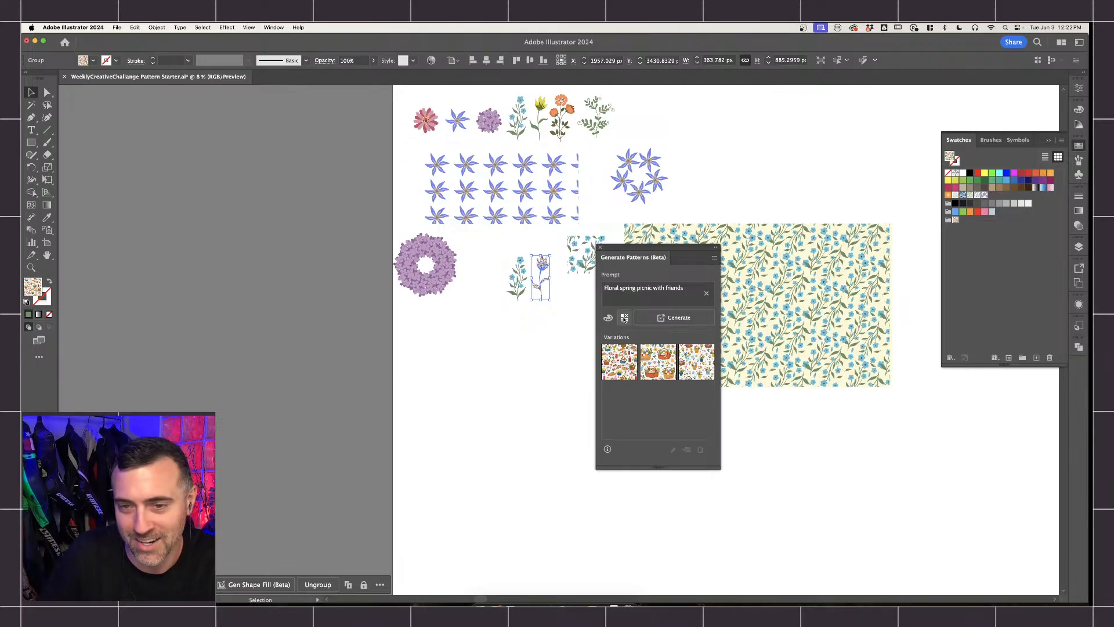
Look over the color and effect options for pattern generation, and add black (000000) as a specified color.
{"action": "left_click", "coordinate": [605, 316]}
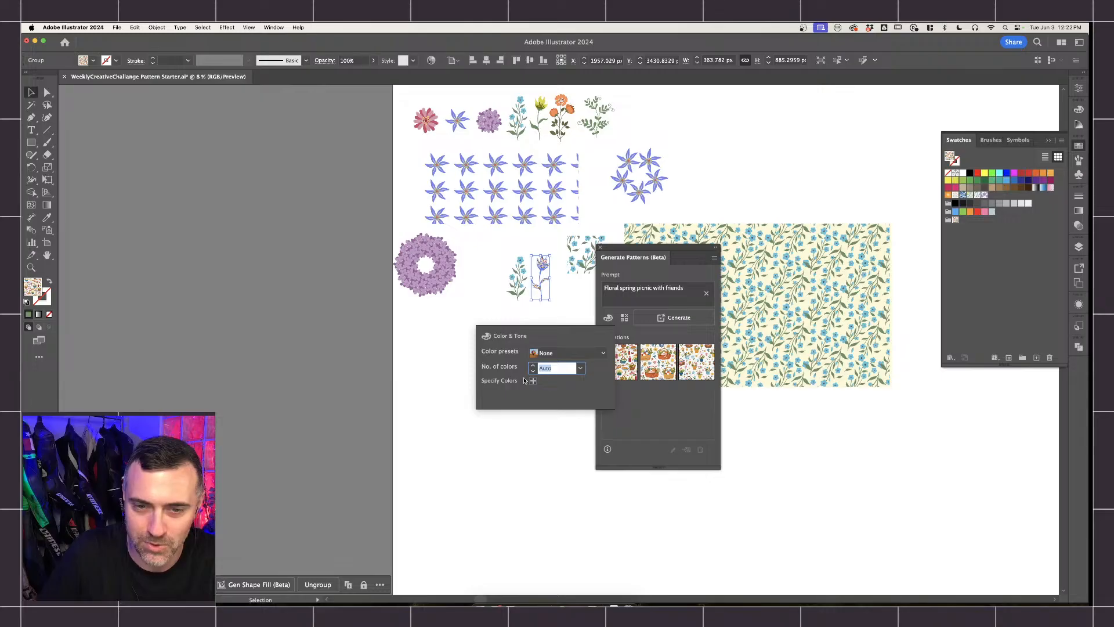
{"action": "left_click", "coordinate": [624, 319]}
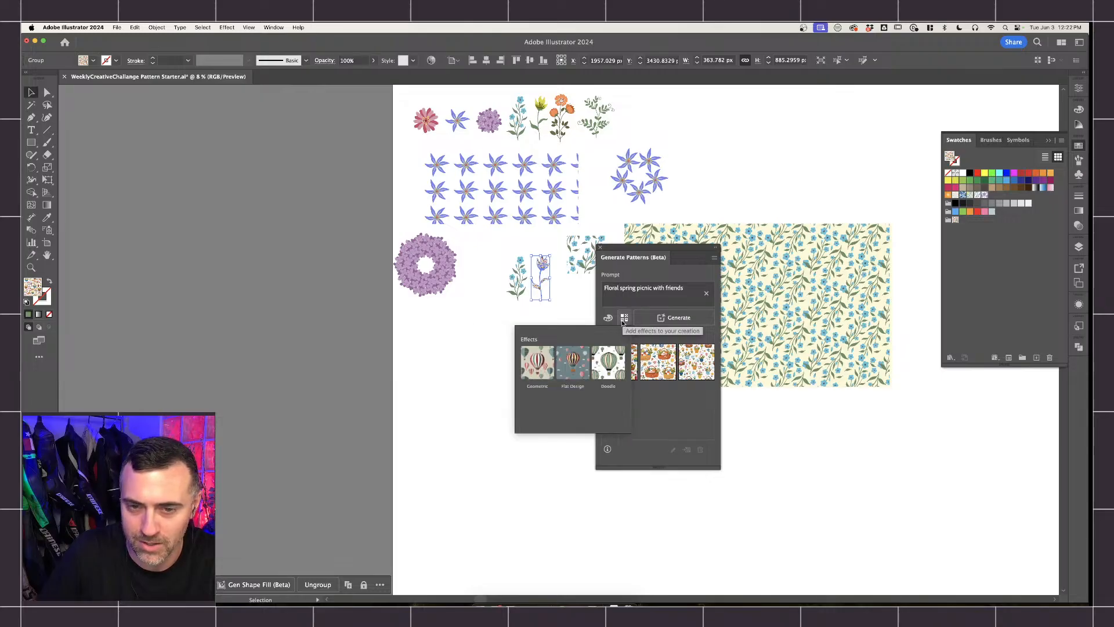
{"action": "left_click", "coordinate": [610, 316]}
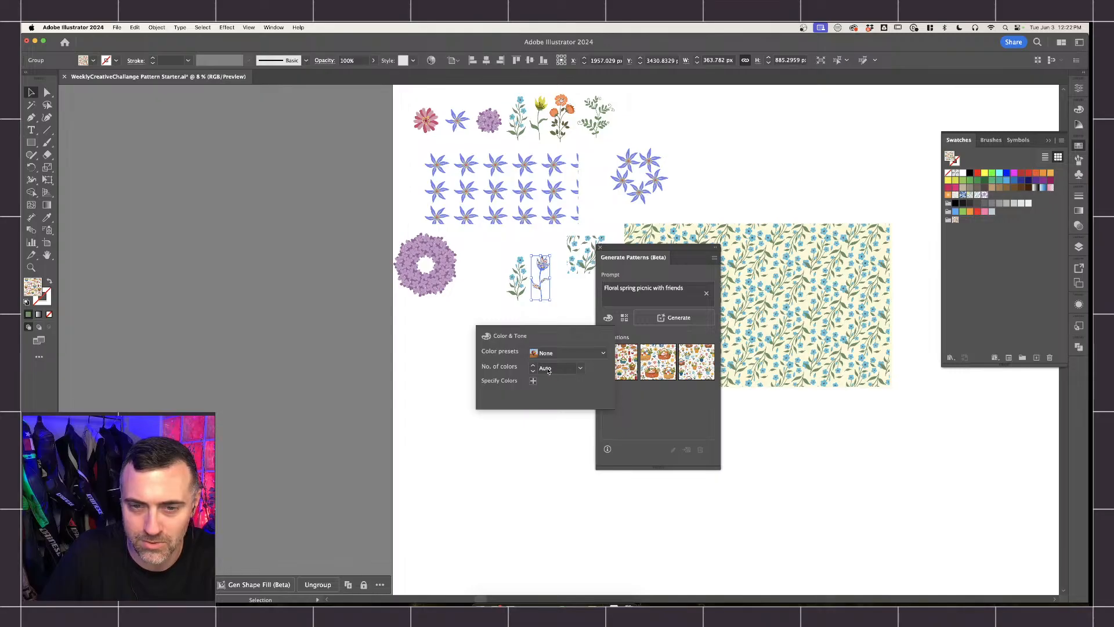
{"action": "left_click", "coordinate": [534, 381]}
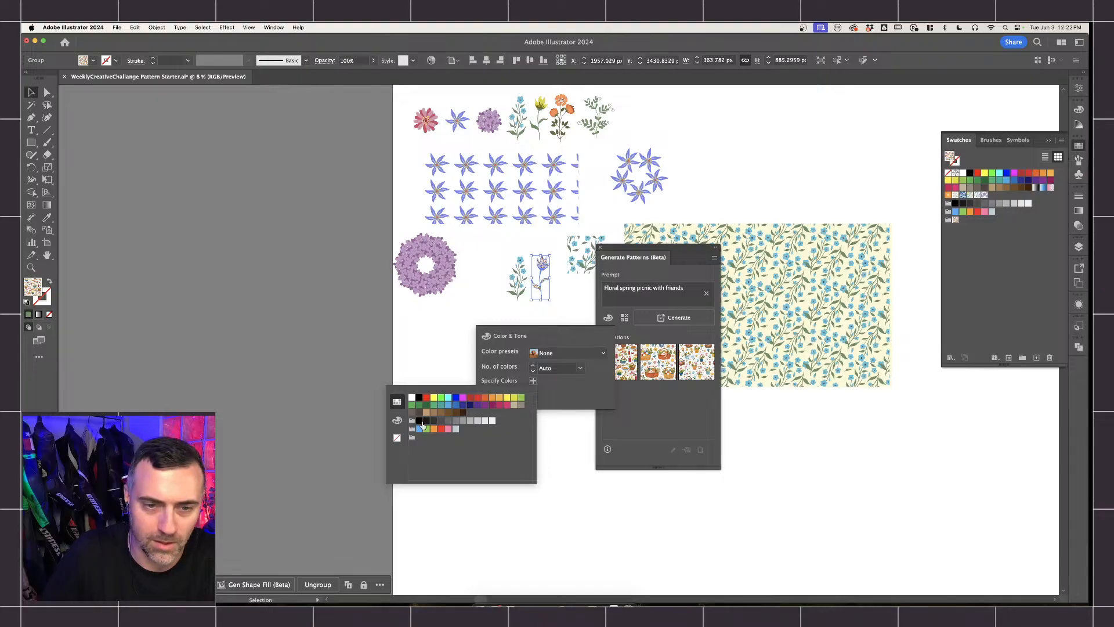
{"action": "left_click", "coordinate": [397, 440]}
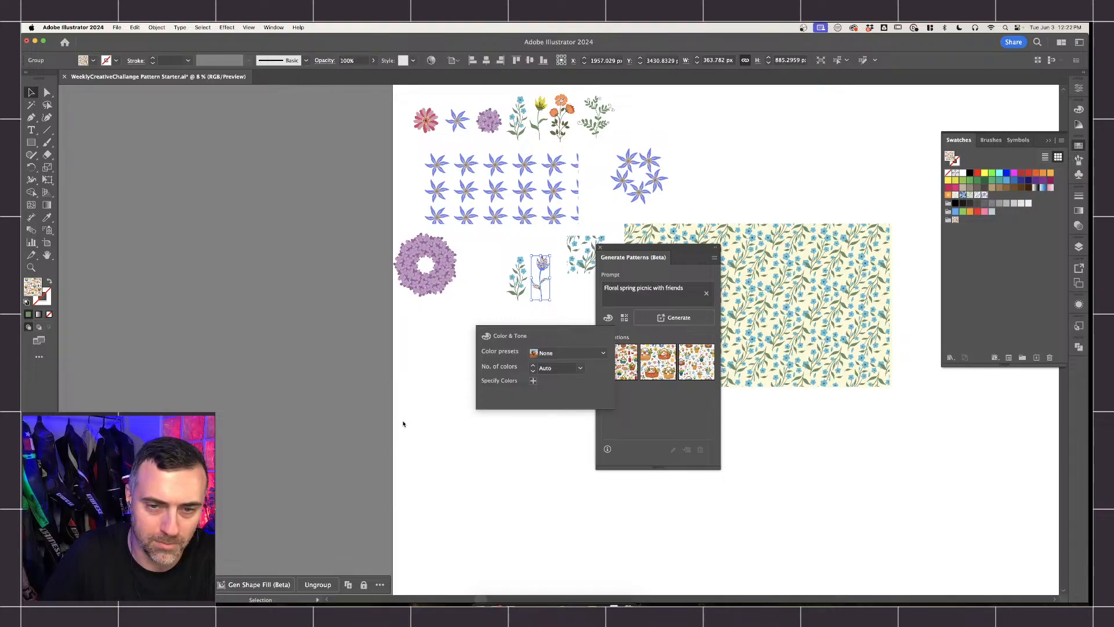
{"action": "left_click", "coordinate": [534, 381]}
{"action": "left_click", "coordinate": [397, 420]}
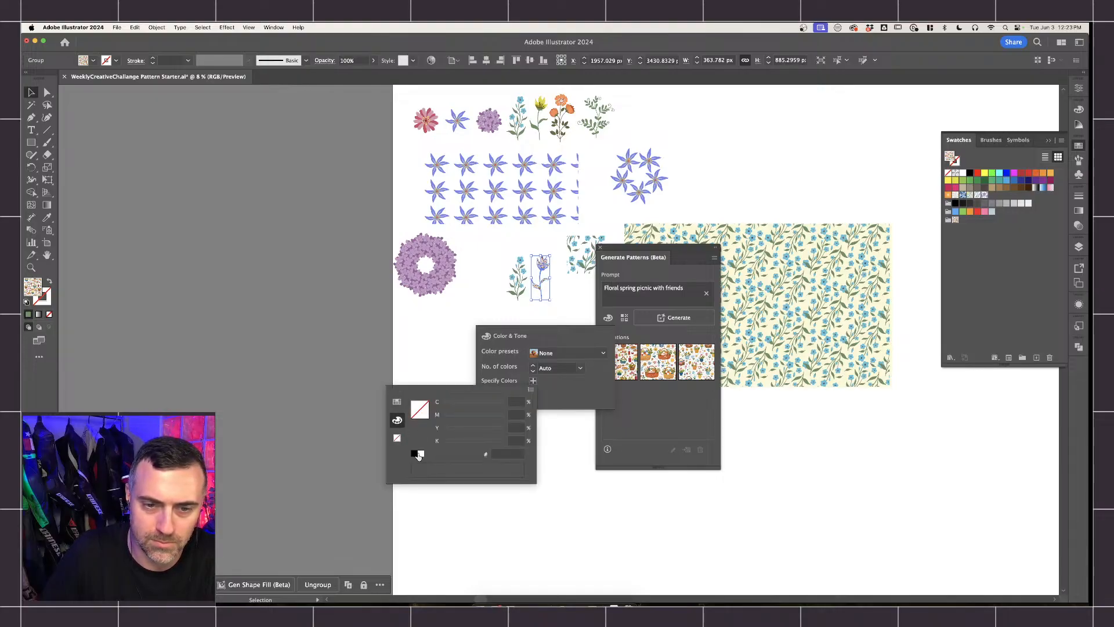
{"action": "left_click", "coordinate": [414, 454]}
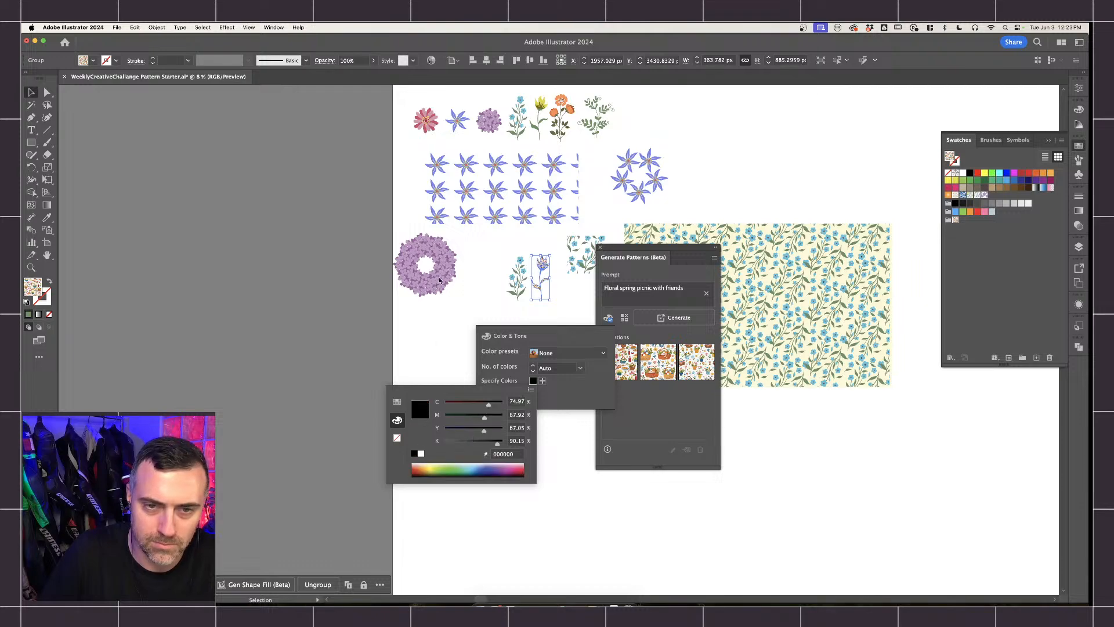
{"action": "left_click", "coordinate": [445, 338]}
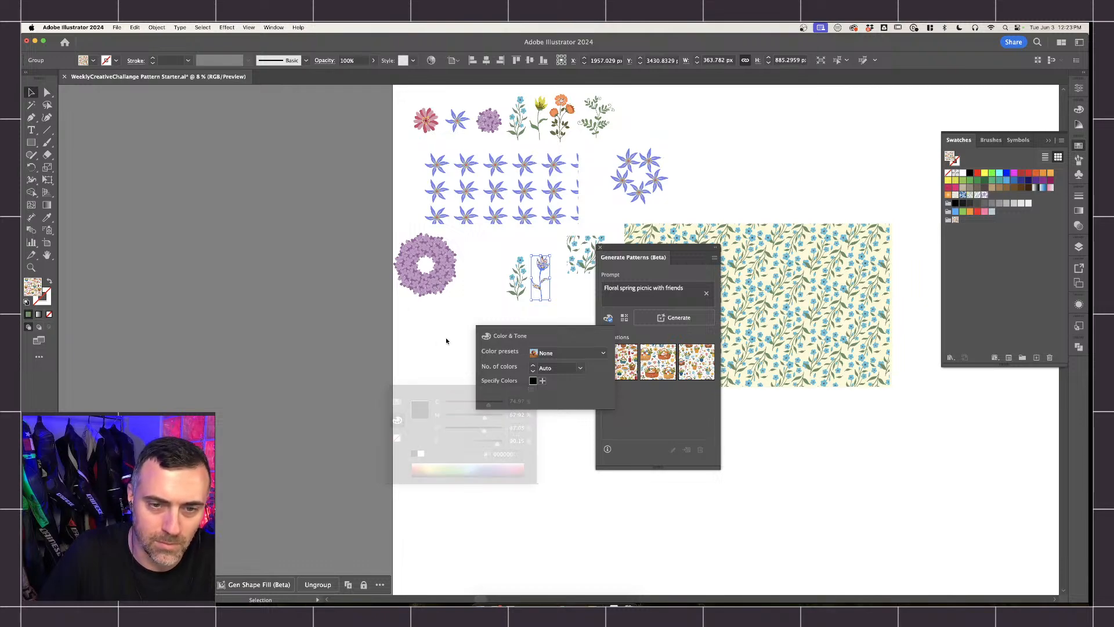
Select the purple flower radial repeat and choose the Flat design effect for pattern generation.
{"action": "left_click", "coordinate": [434, 269]}
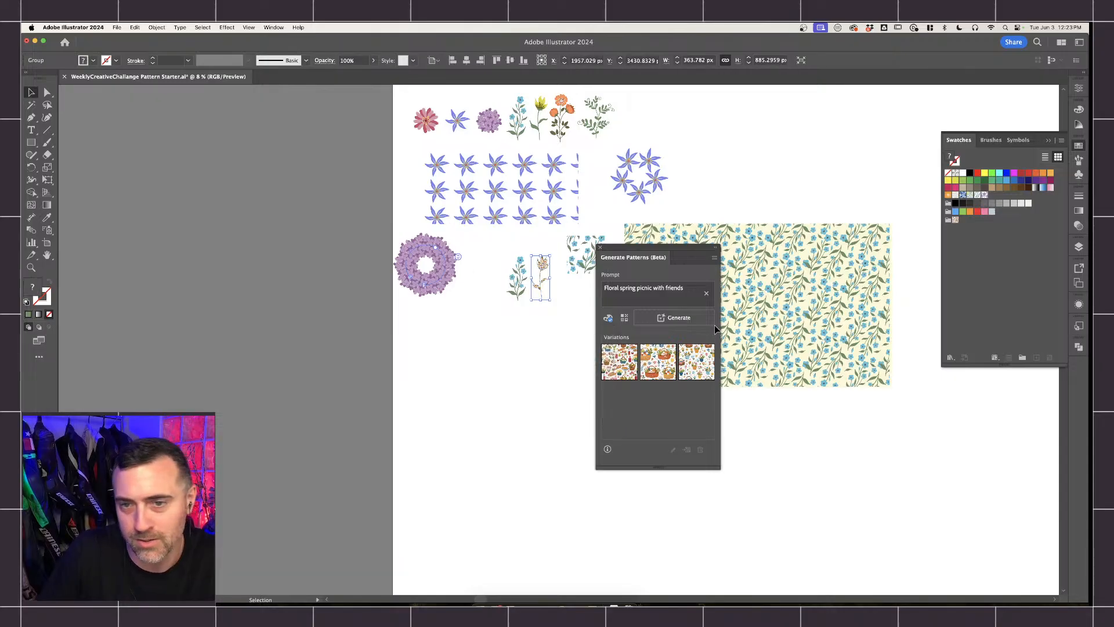
{"action": "left_click", "coordinate": [430, 267]}
{"action": "left_click", "coordinate": [624, 318]}
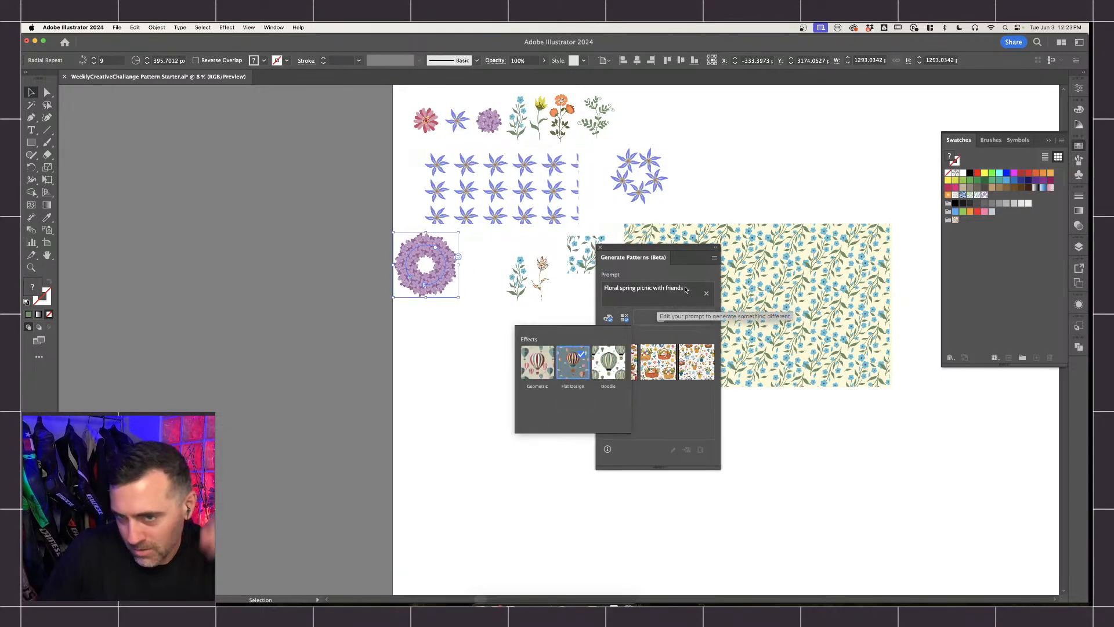
{"action": "left_click", "coordinate": [716, 258]}
{"action": "left_click", "coordinate": [717, 261]}
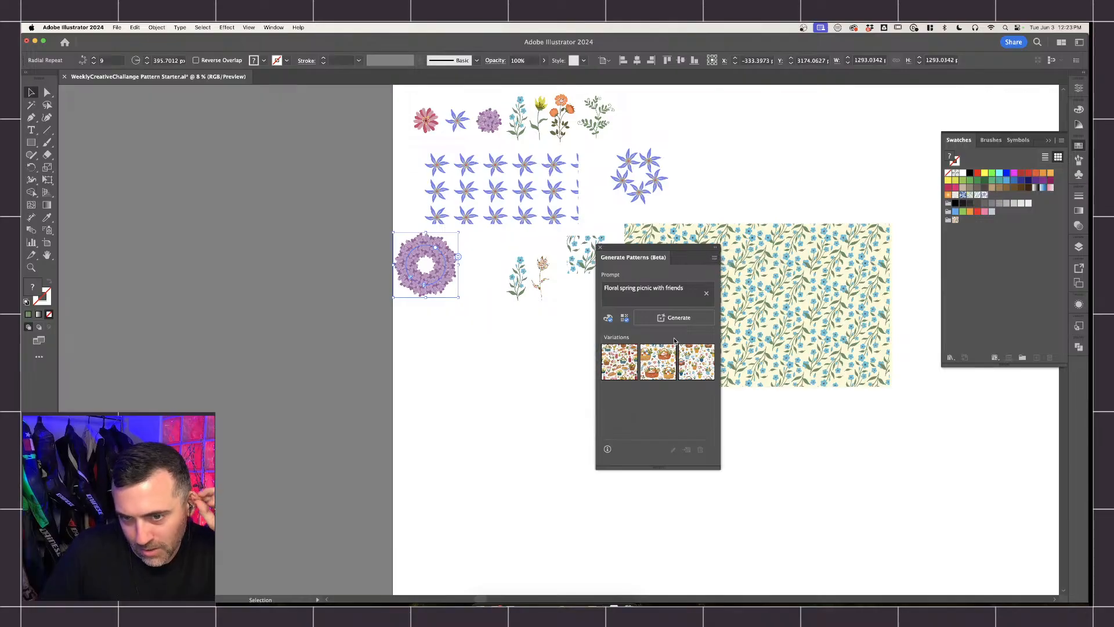
Apply the first picnic variation to the radial repeat and draw a rectangle about 2371 × 2471 px below it with the same fill.
{"action": "left_click", "coordinate": [613, 361]}
{"action": "left_click", "coordinate": [472, 324]}
{"action": "key", "text": "m"}
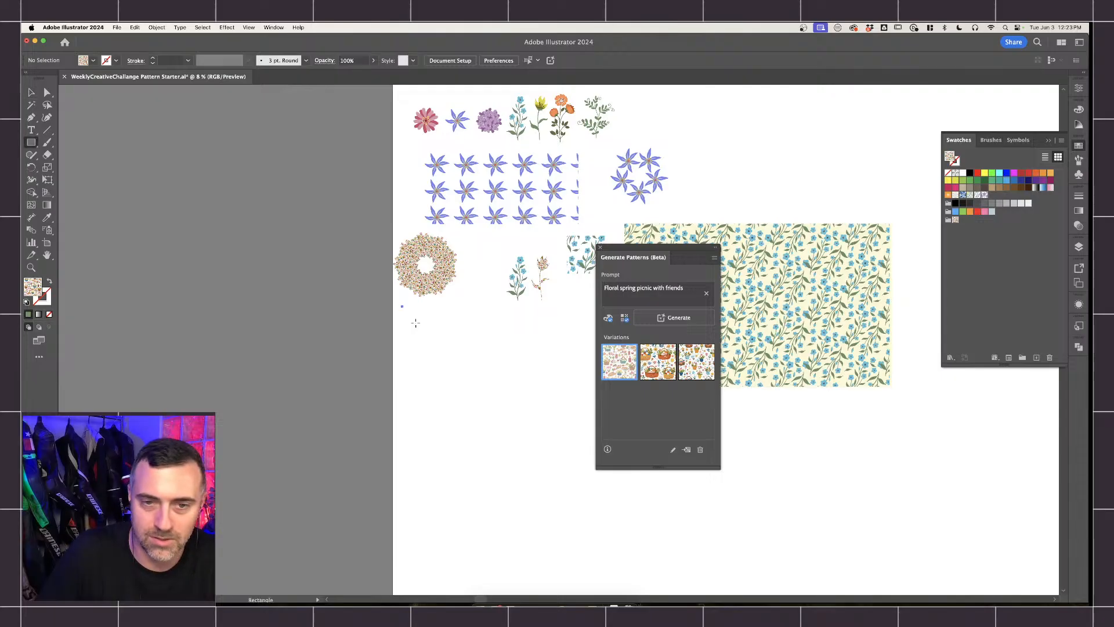
{"action": "left_click_drag", "start_coordinate": [400, 305], "coordinate": [526, 436]}
{"action": "scroll", "coordinate": [464, 322], "scroll_direction": "up", "scroll_amount": 5}
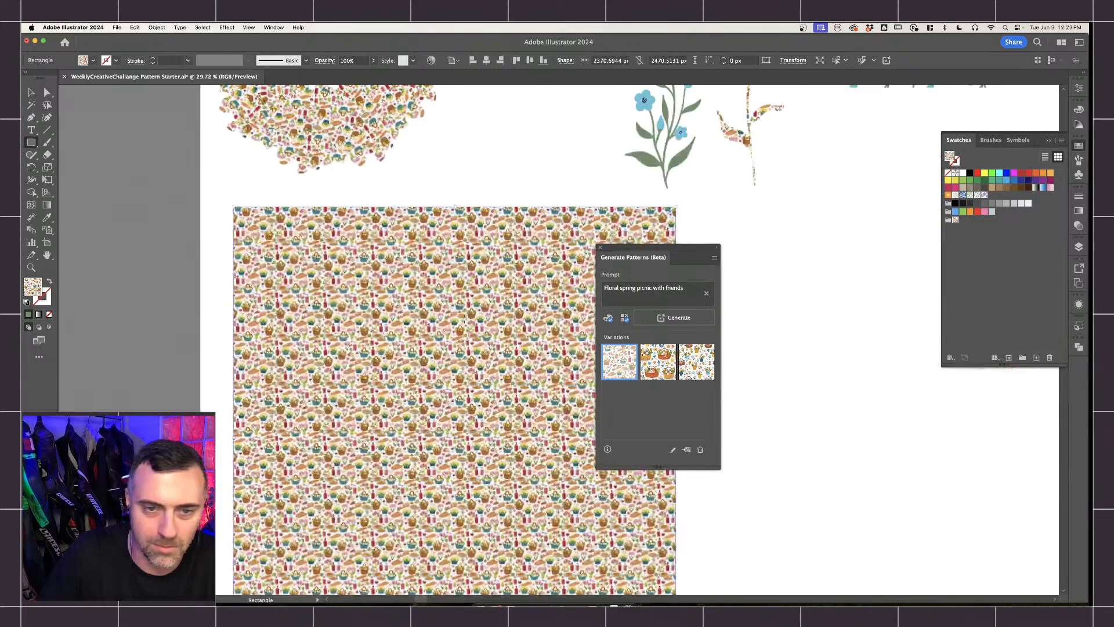
{"action": "scroll", "coordinate": [464, 319], "scroll_direction": "up", "scroll_amount": 6}
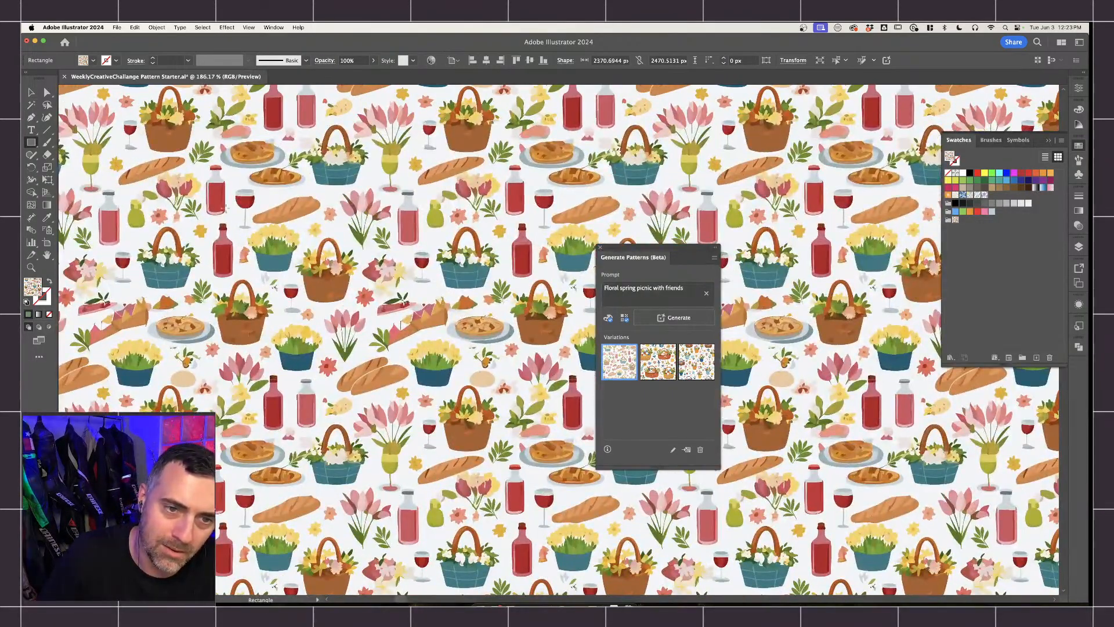
{"action": "scroll", "coordinate": [302, 232], "scroll_direction": "up", "scroll_amount": 4}
{"action": "scroll", "coordinate": [476, 261], "scroll_direction": "down", "scroll_amount": 6}
{"action": "scroll", "coordinate": [499, 265], "scroll_direction": "up", "scroll_amount": 2}
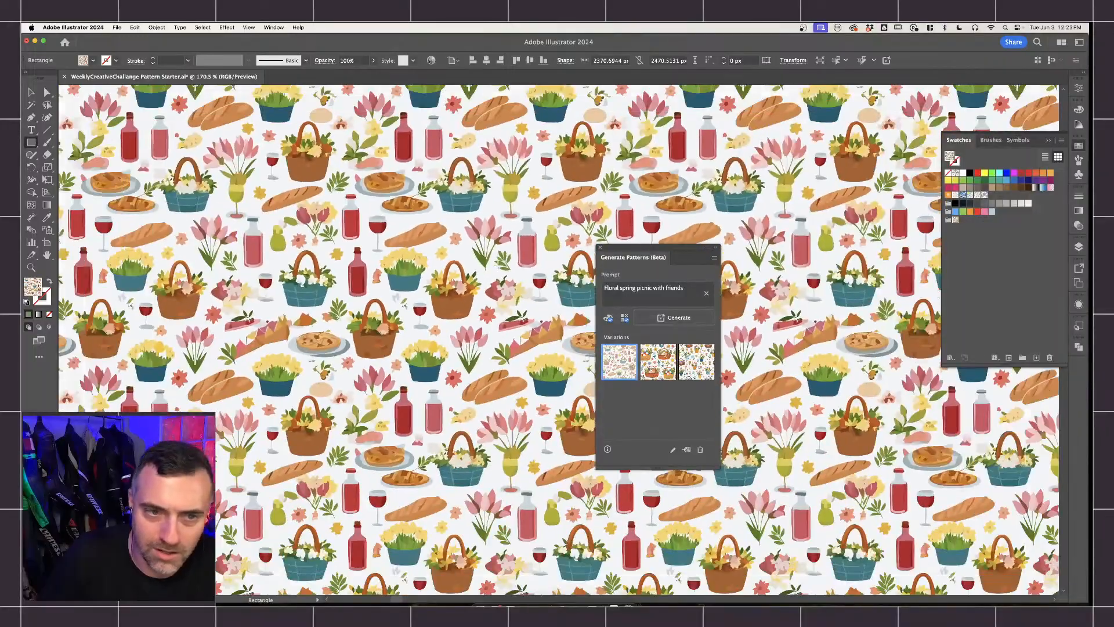
Open the generated picnic pattern for editing and move the floating panels clear of the tile.
{"action": "scroll", "coordinate": [499, 264], "scroll_direction": "down", "scroll_amount": 8}
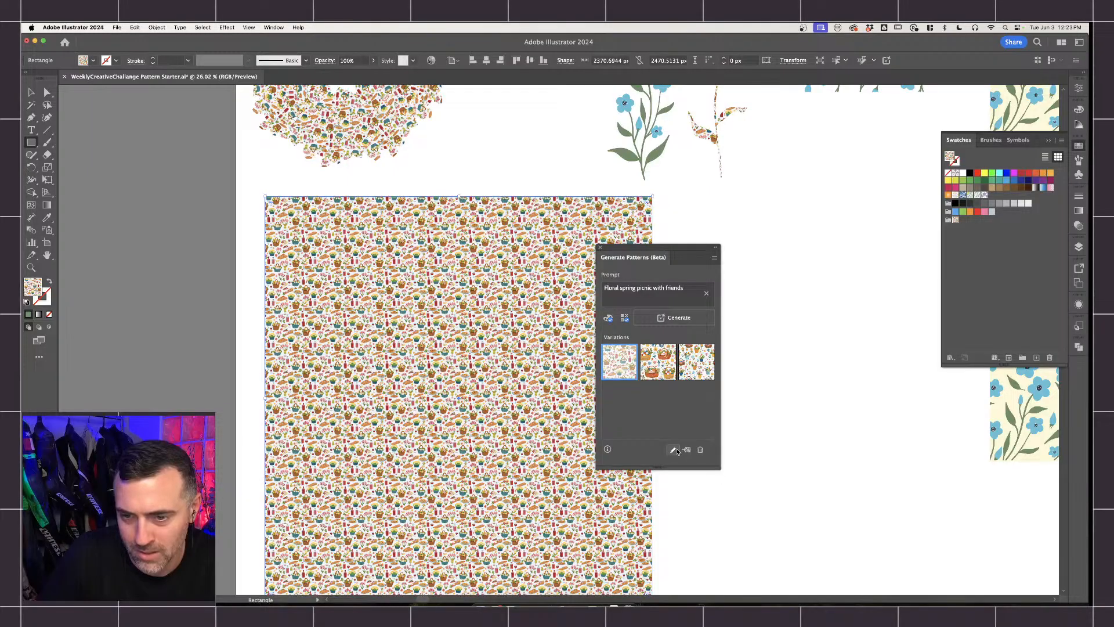
{"action": "left_click", "coordinate": [688, 449]}
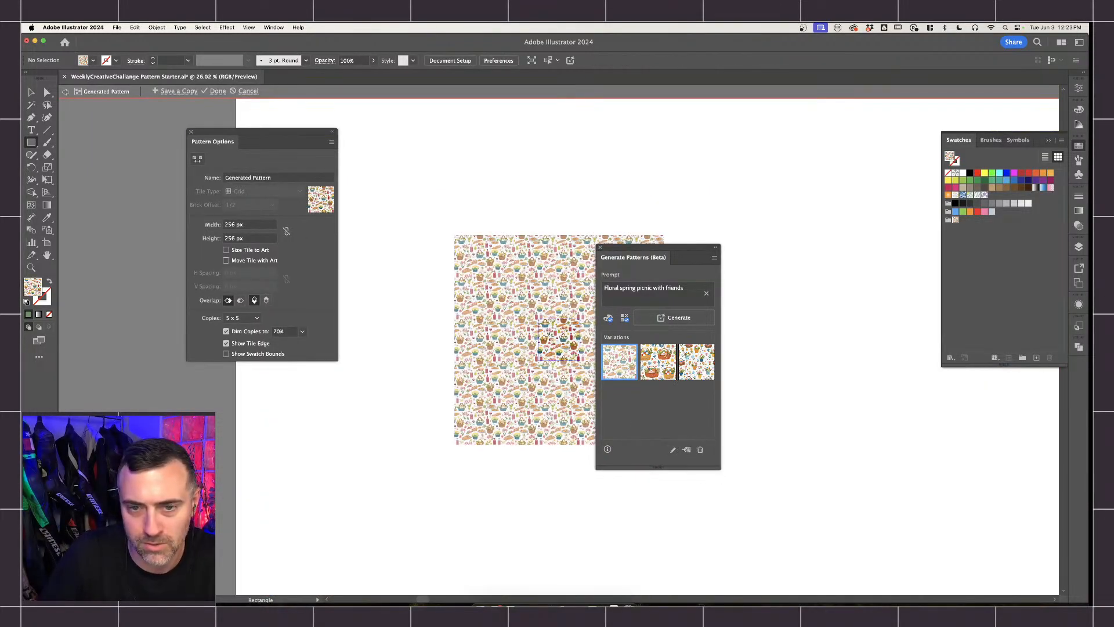
{"action": "scroll", "coordinate": [548, 336], "scroll_direction": "up", "scroll_amount": 5}
{"action": "left_click_drag", "start_coordinate": [657, 242], "coordinate": [958, 362]}
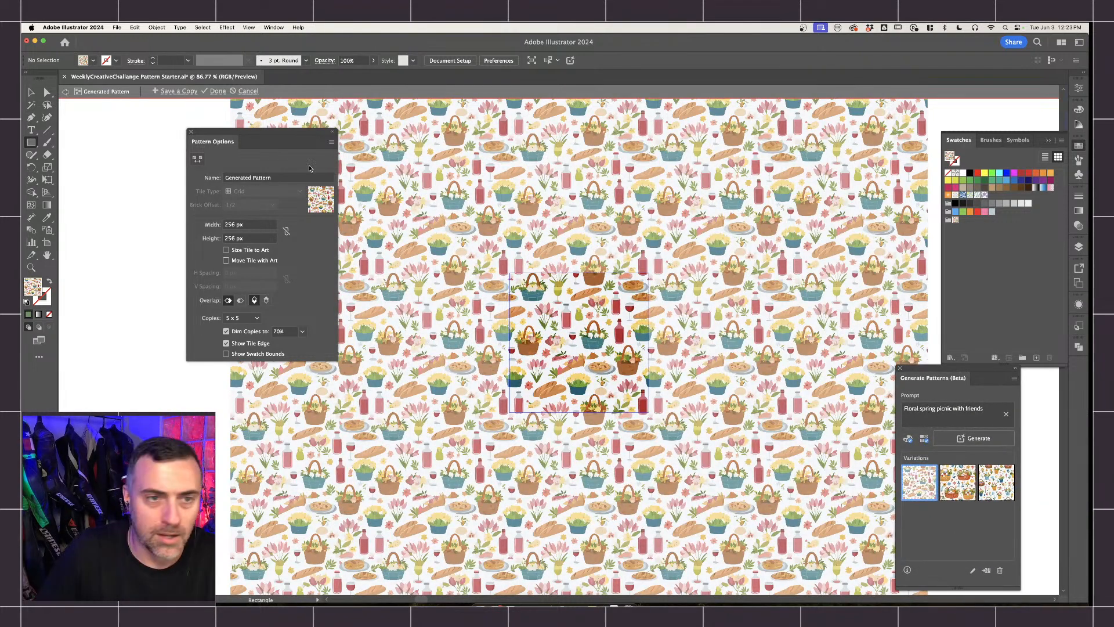
{"action": "left_click_drag", "start_coordinate": [271, 133], "coordinate": [199, 123]}
Select the pale background compound path in the picnic pattern tile and examine the tile's vector artwork.
{"action": "left_click", "coordinate": [27, 92]}
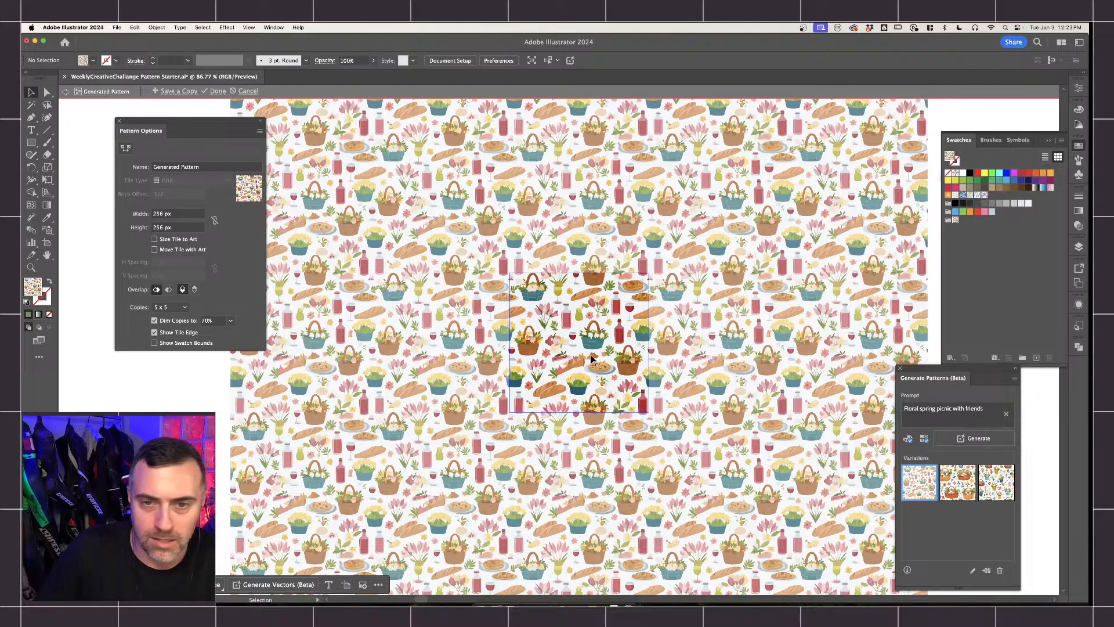
{"action": "scroll", "coordinate": [592, 358], "scroll_direction": "up", "scroll_amount": 5}
{"action": "left_click", "coordinate": [587, 240]}
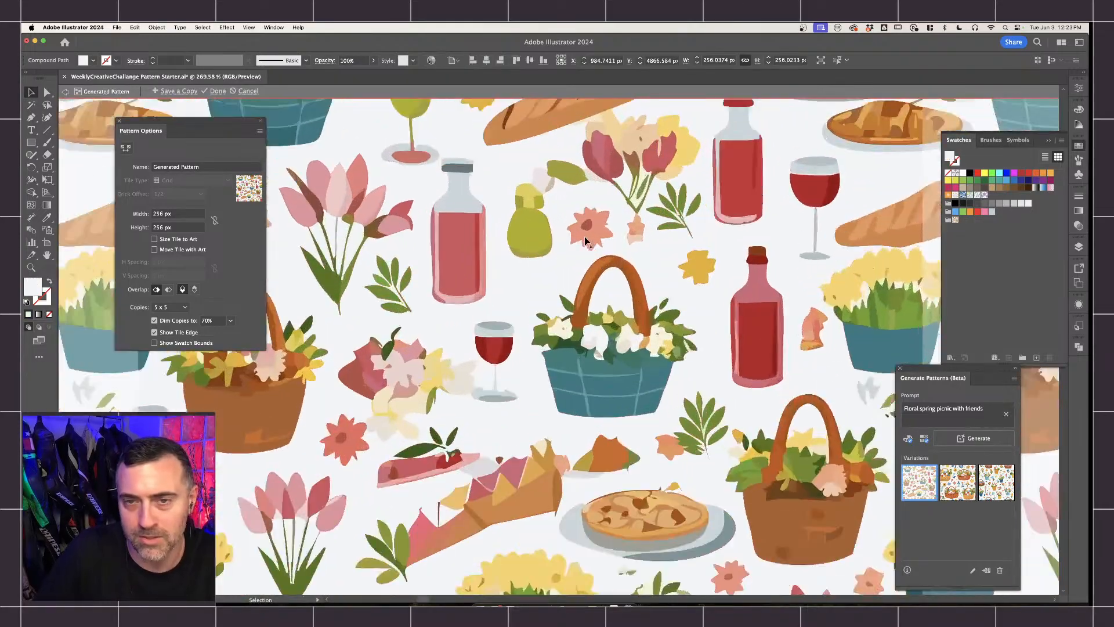
{"action": "scroll", "coordinate": [586, 240], "scroll_direction": "down", "scroll_amount": 4}
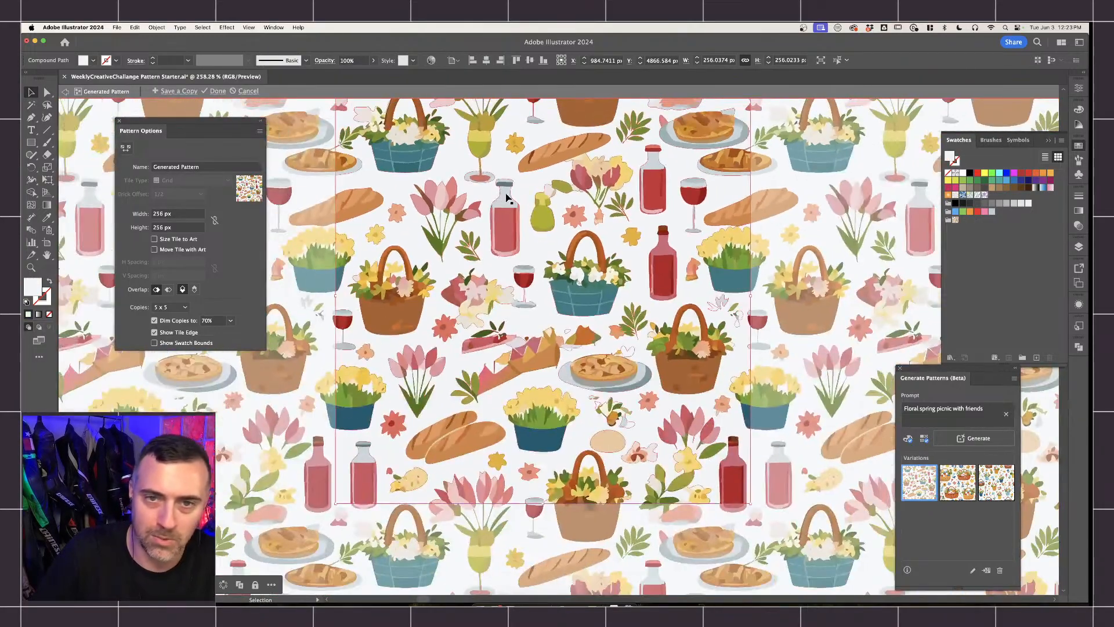
Delete the pink bottle with the grey cap, the pale background compound path and the bunting-topped brown group from the pattern tile.
{"action": "scroll", "coordinate": [507, 198], "scroll_direction": "up", "scroll_amount": 1}
{"action": "left_click", "coordinate": [512, 215]}
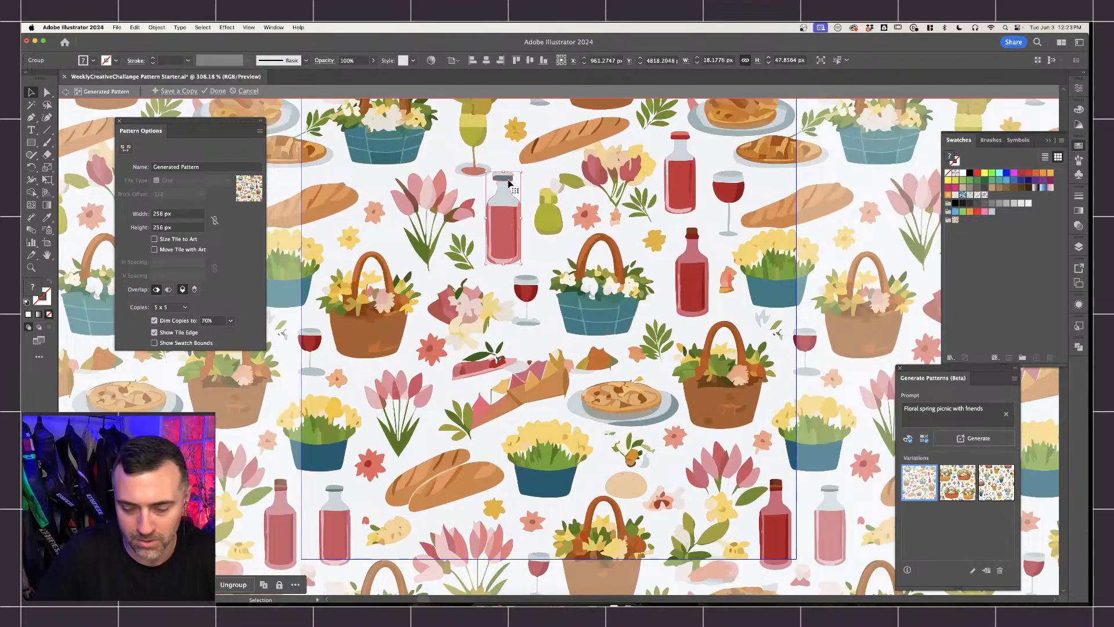
{"action": "key", "text": "Delete"}
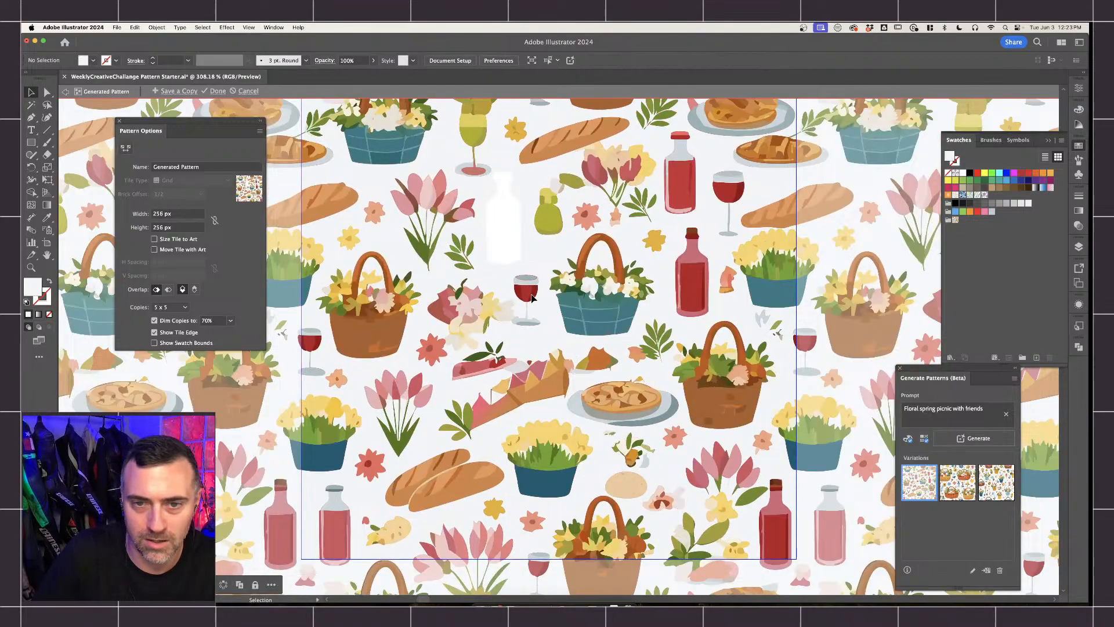
{"action": "left_click", "coordinate": [531, 296]}
{"action": "left_click", "coordinate": [526, 249]}
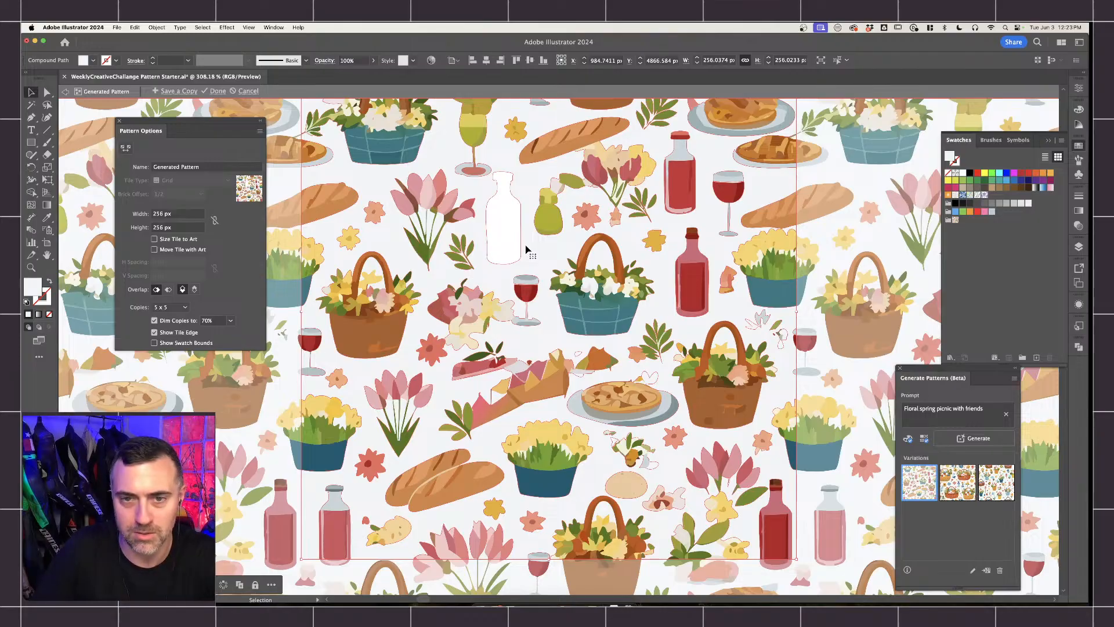
{"action": "key", "text": "Delete"}
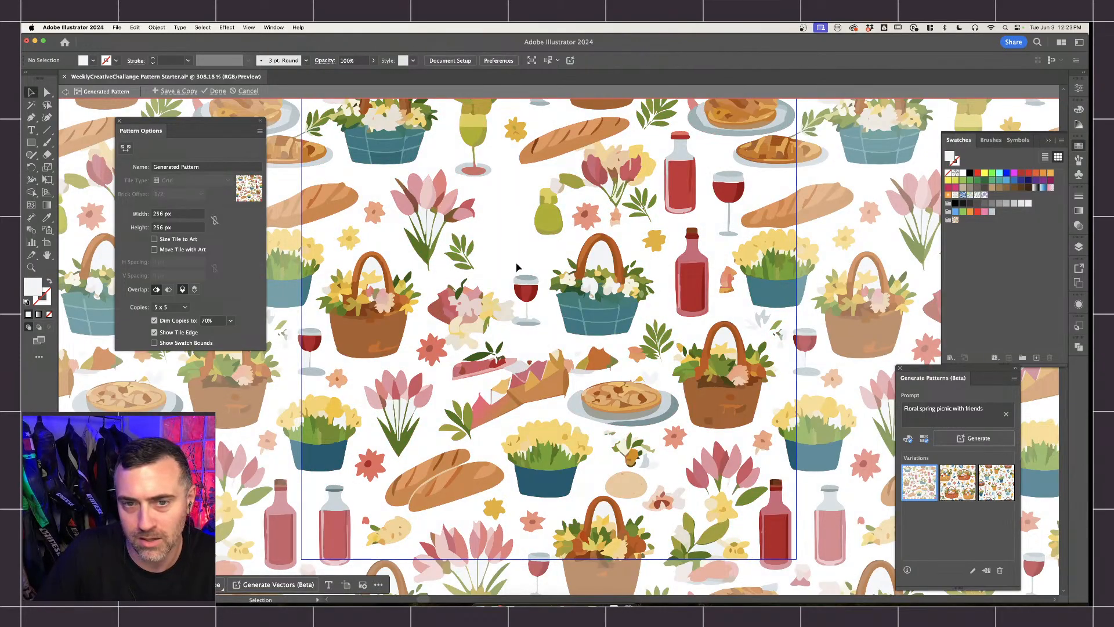
{"action": "left_click", "coordinate": [546, 387]}
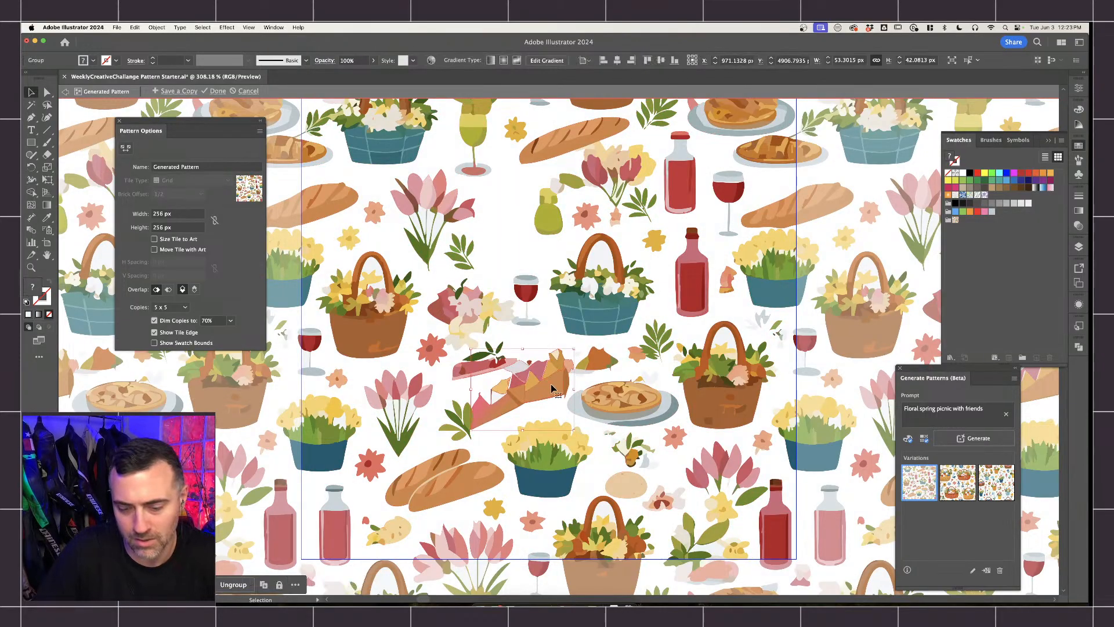
{"action": "key", "text": "Delete"}
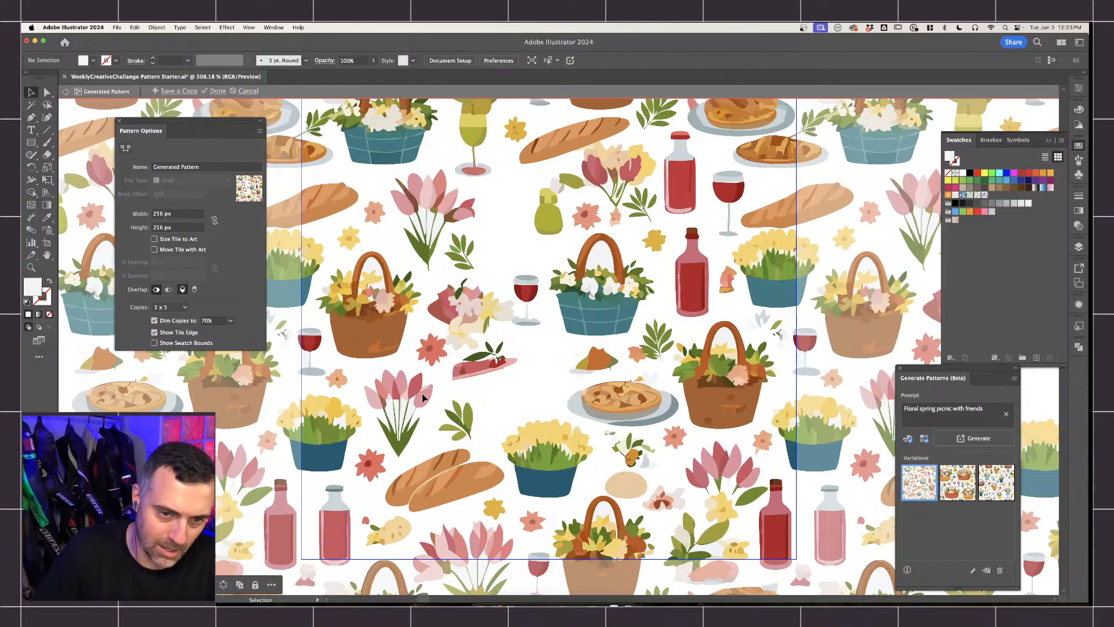
Fill one petal of the pink tulip bunch in the tile with the third picnic pattern variation.
{"action": "left_click", "coordinate": [421, 390]}
{"action": "scroll", "coordinate": [410, 422], "scroll_direction": "up", "scroll_amount": 4}
{"action": "scroll", "coordinate": [410, 423], "scroll_direction": "down", "scroll_amount": 2}
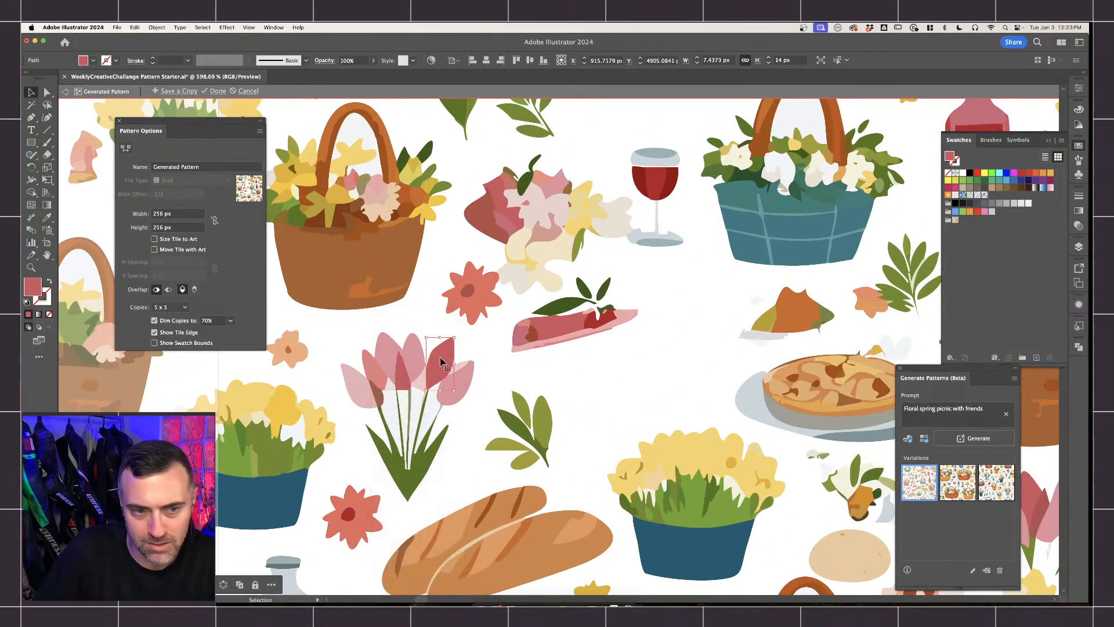
{"action": "scroll", "coordinate": [496, 378], "scroll_direction": "down", "scroll_amount": 2}
{"action": "scroll", "coordinate": [496, 378], "scroll_direction": "down", "scroll_amount": 6}
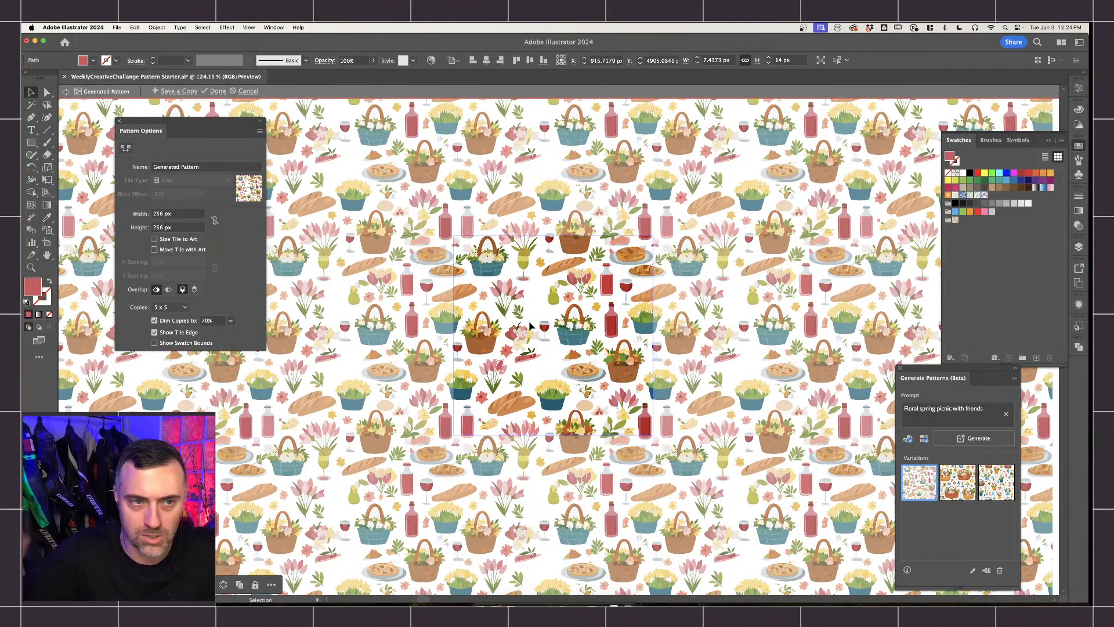
{"action": "left_click", "coordinate": [990, 484]}
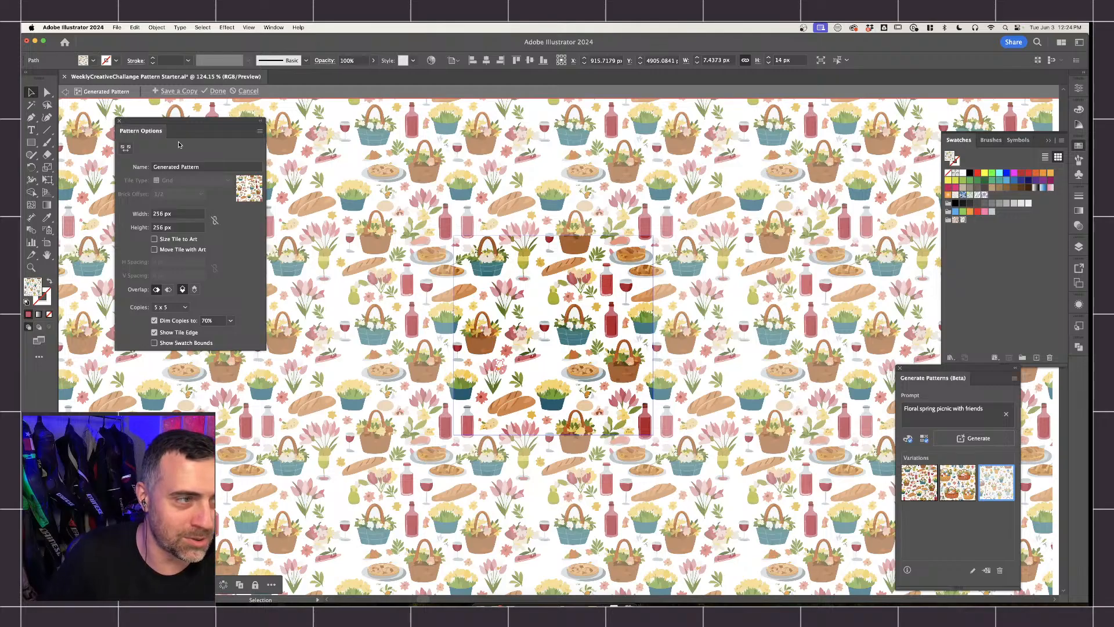
{"action": "left_click", "coordinate": [524, 261]}
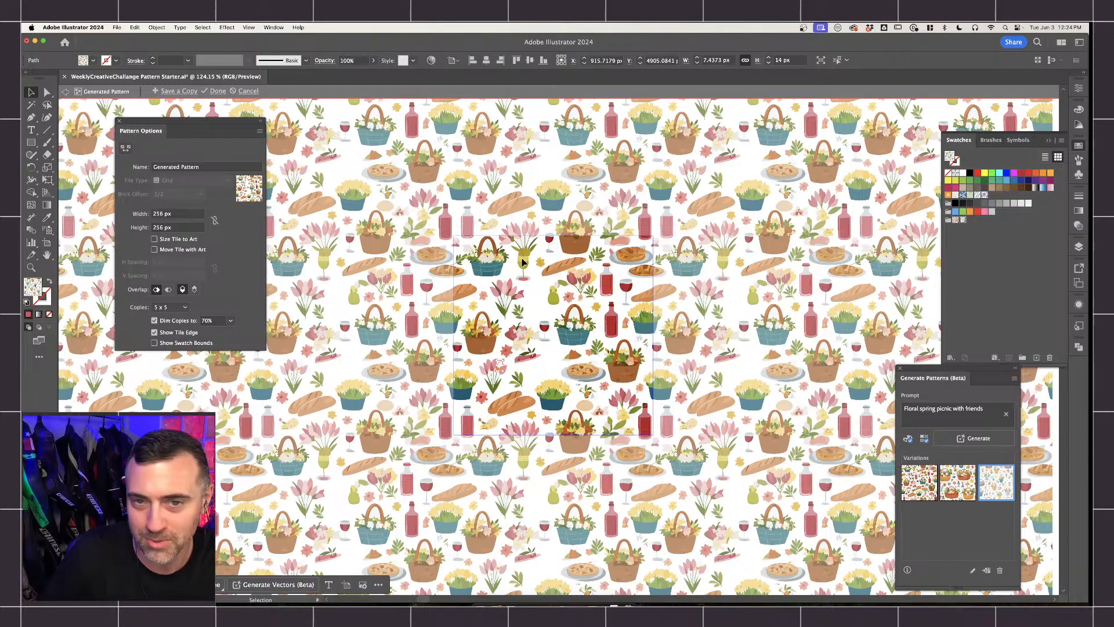
{"action": "left_click", "coordinate": [540, 301]}
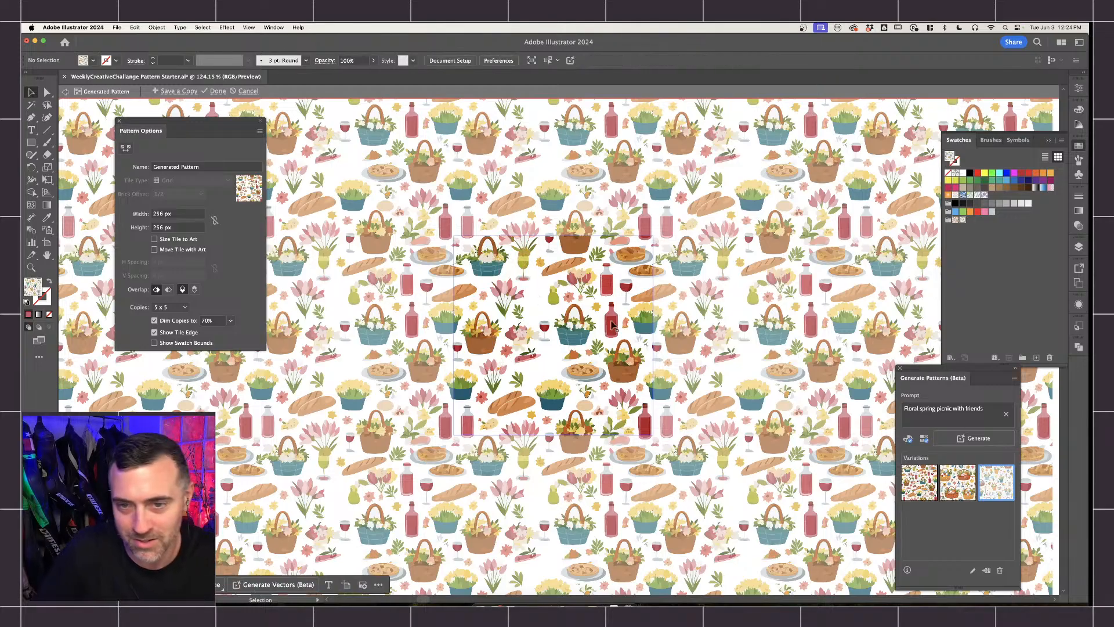
Fill the tile's lower brown flower basket with the second picnic variation and finish pattern editing, accepting the expansion of active content.
{"action": "left_click", "coordinate": [622, 348]}
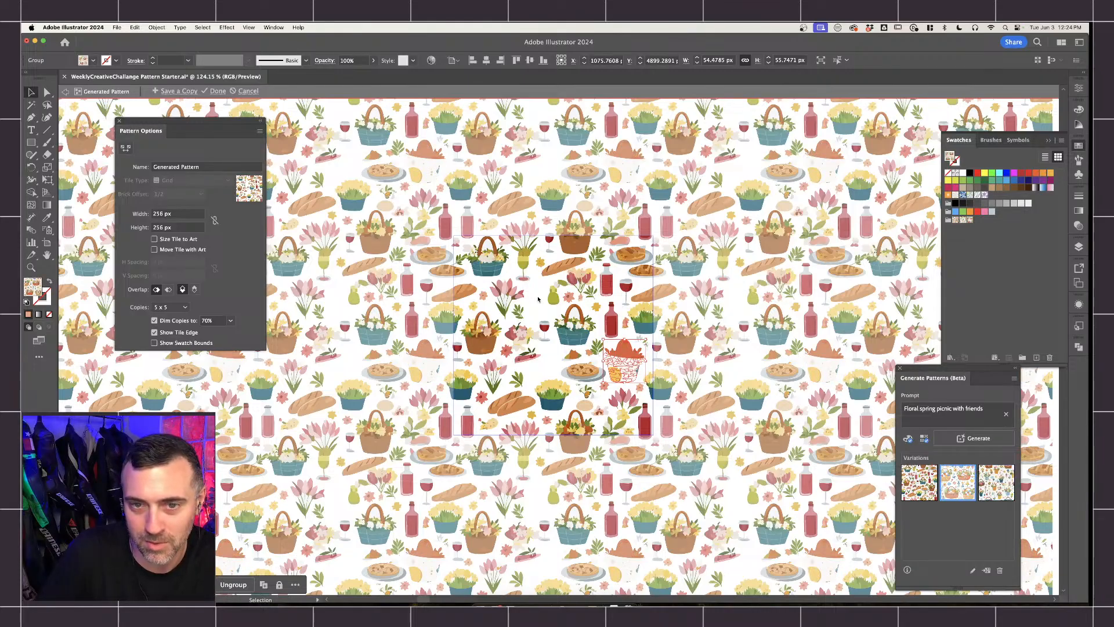
{"action": "left_click", "coordinate": [539, 300]}
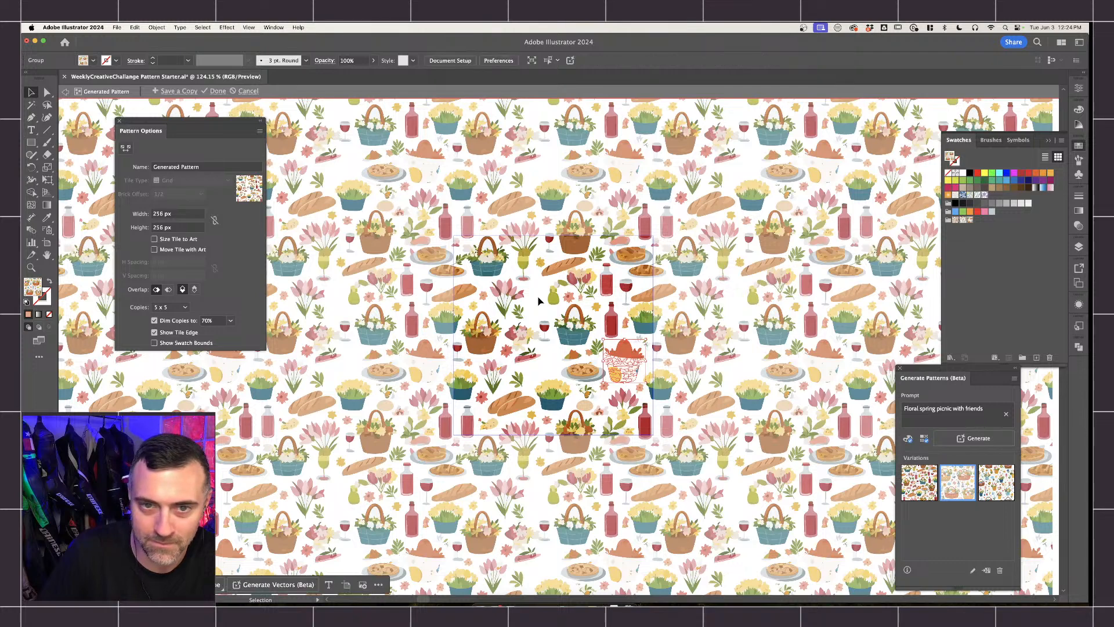
{"action": "left_click", "coordinate": [215, 91]}
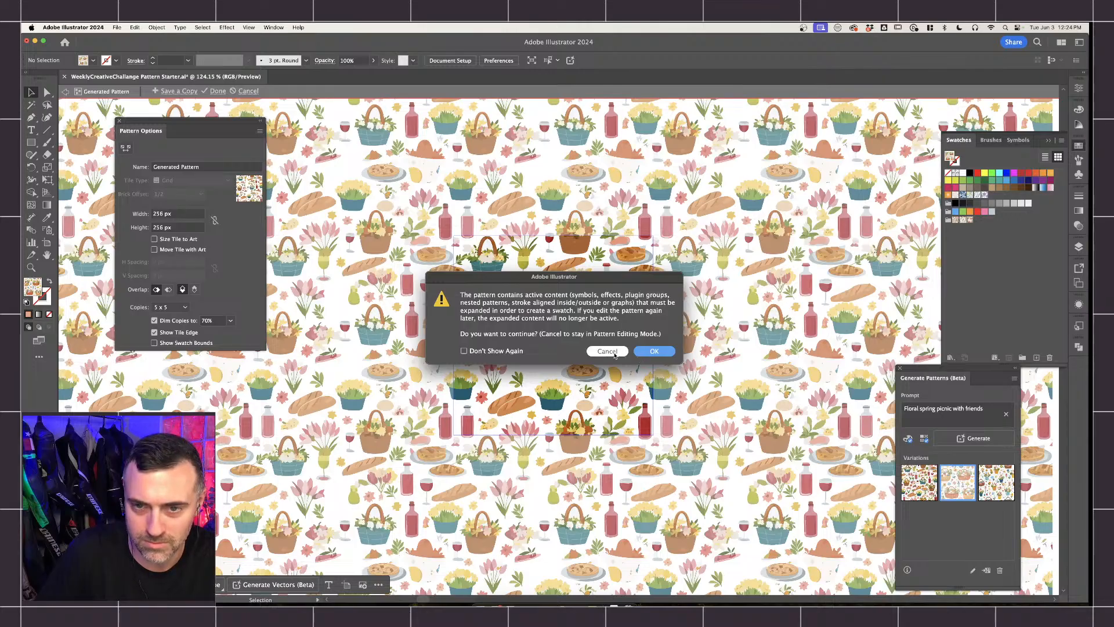
{"action": "left_click", "coordinate": [652, 352]}
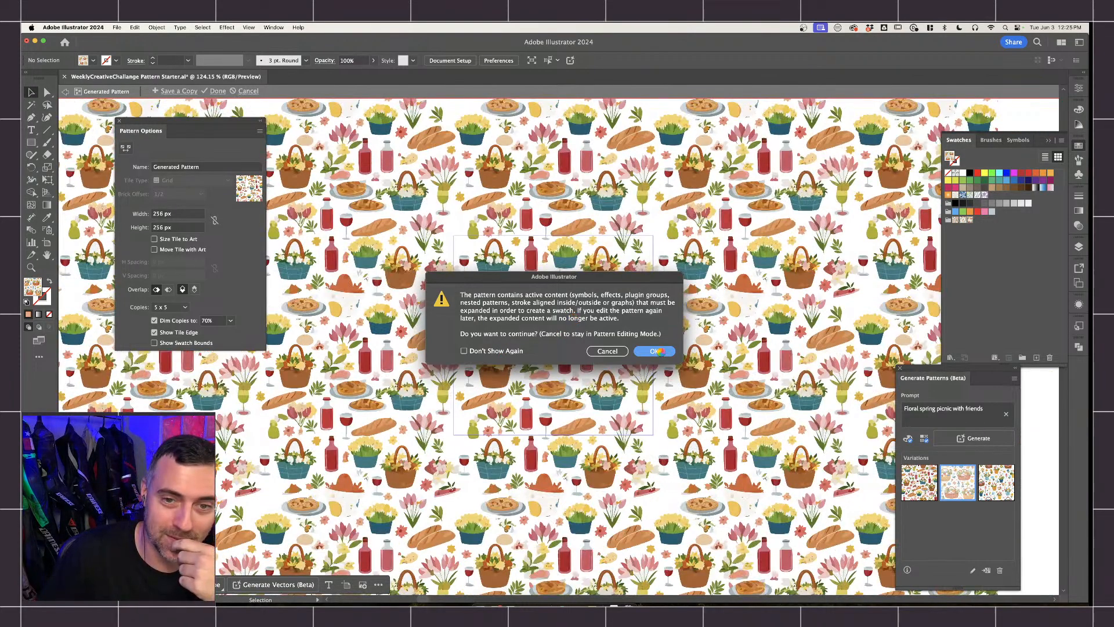
{"action": "left_click", "coordinate": [648, 350]}
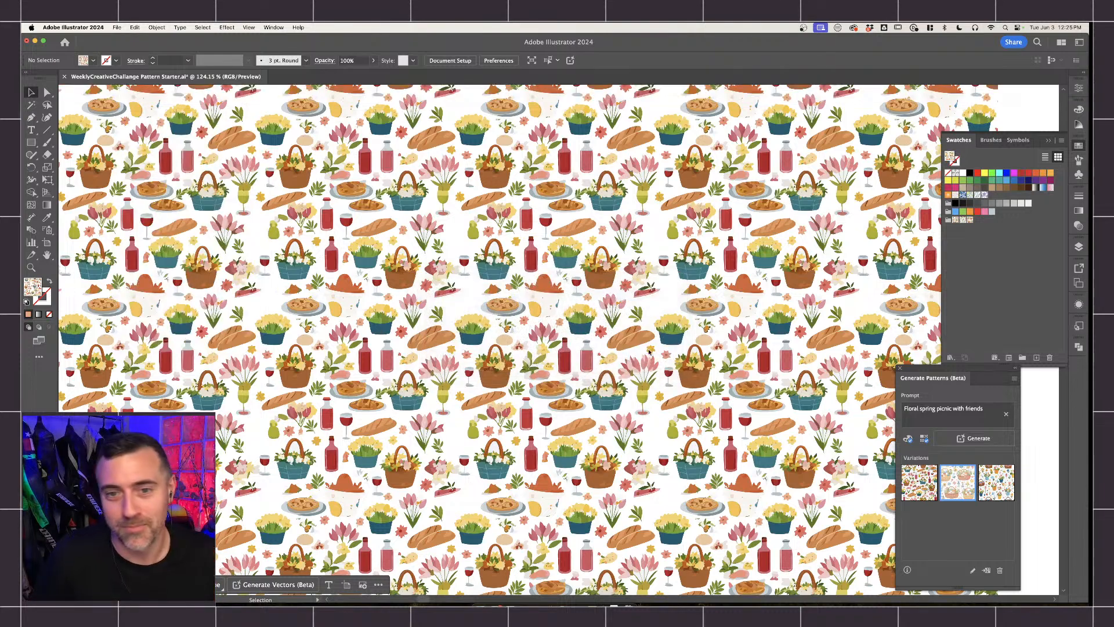
Delete the large rectangle filled with the picnic pattern and close the Generate Patterns panel.
{"action": "left_click", "coordinate": [649, 352]}
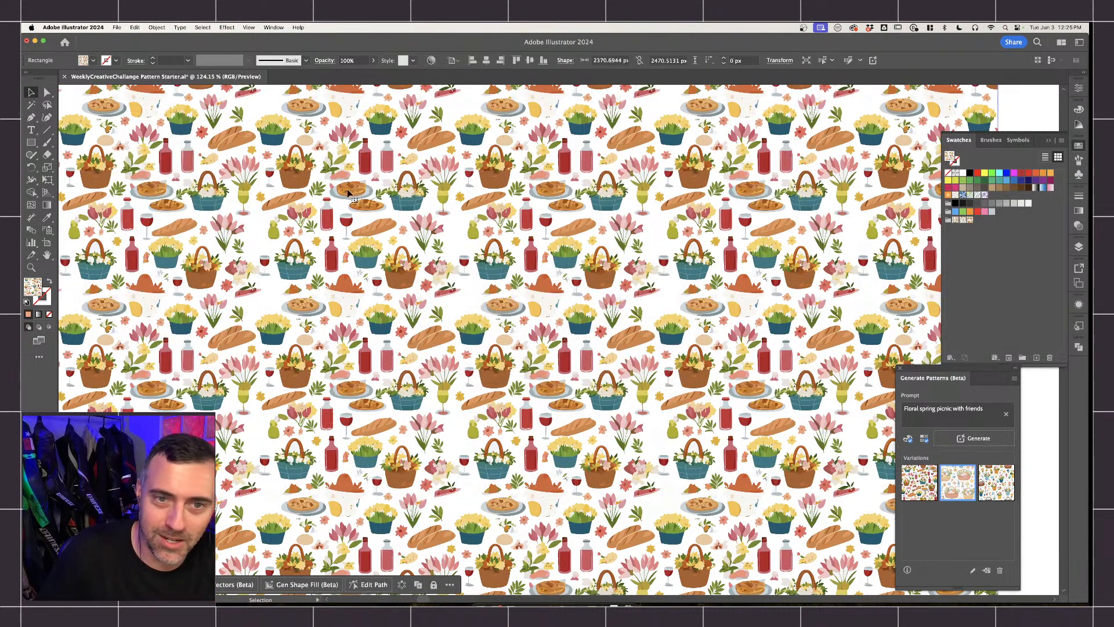
{"action": "key", "text": "super+minus"}
{"action": "key", "text": "super+minus"}
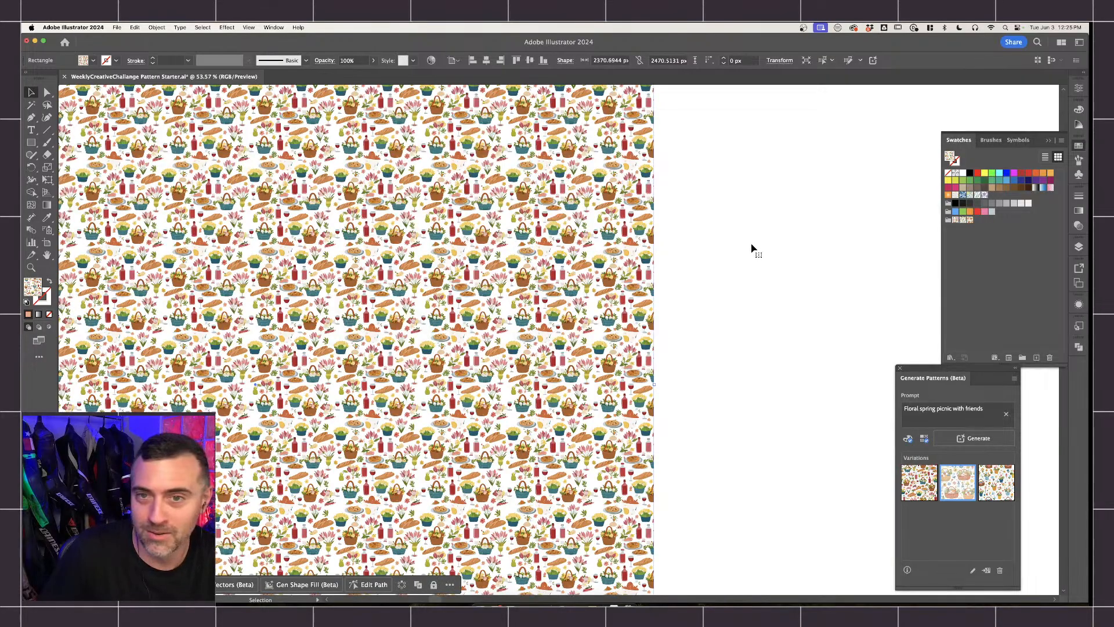
{"action": "left_click", "coordinate": [751, 248]}
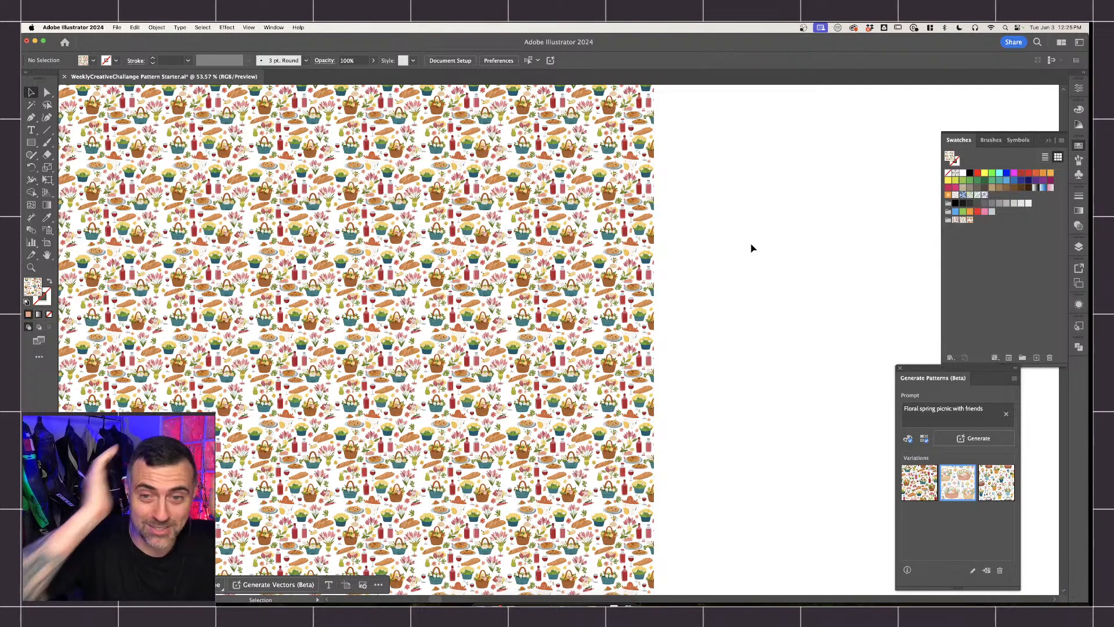
{"action": "scroll", "coordinate": [604, 227], "scroll_direction": "down", "scroll_amount": 3}
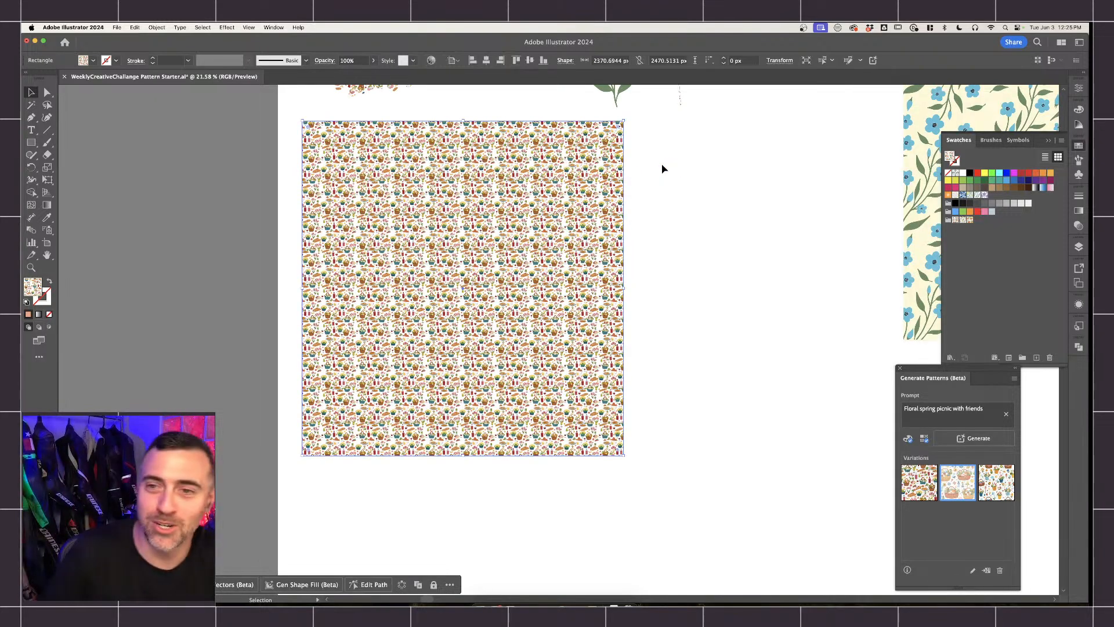
{"action": "left_click", "coordinate": [480, 168]}
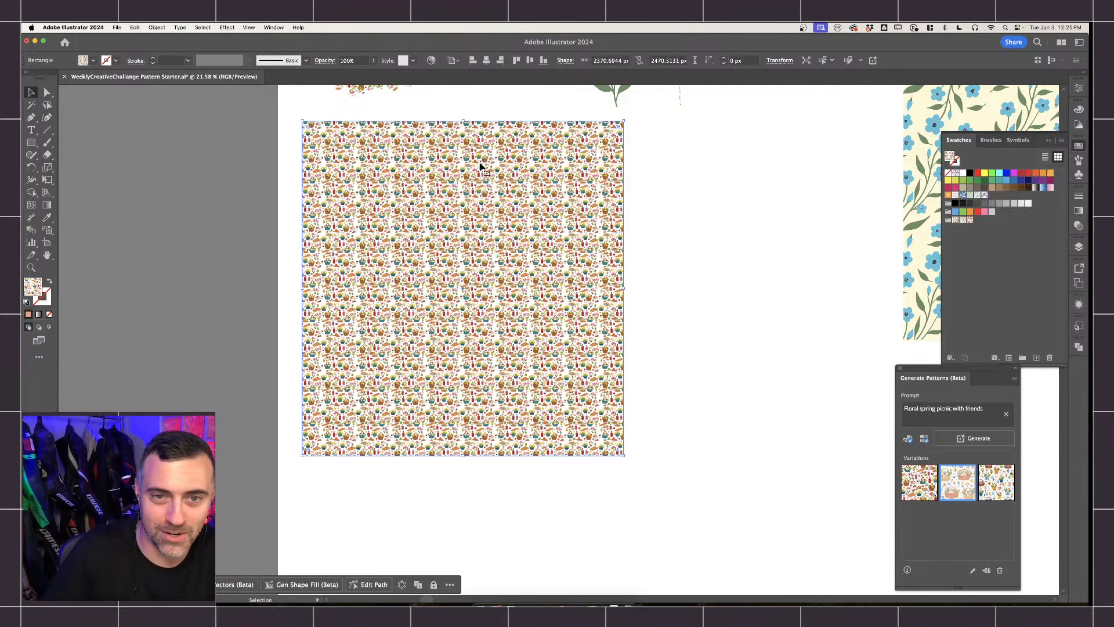
{"action": "key", "text": "Delete"}
{"action": "scroll", "coordinate": [503, 181], "scroll_direction": "up", "scroll_amount": 3}
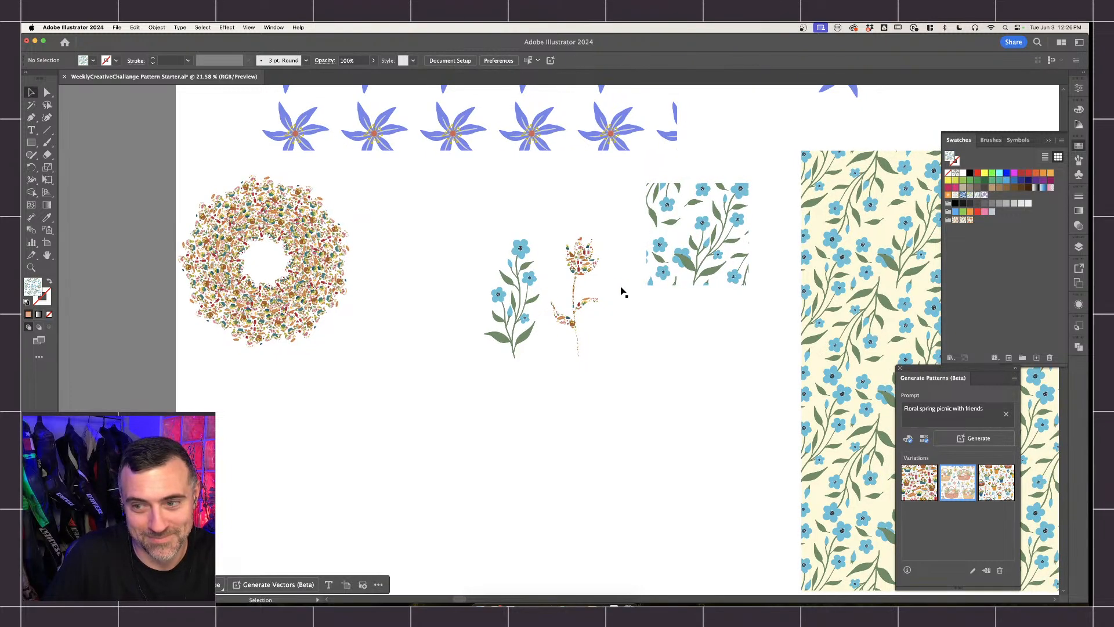
{"action": "left_click", "coordinate": [898, 371]}
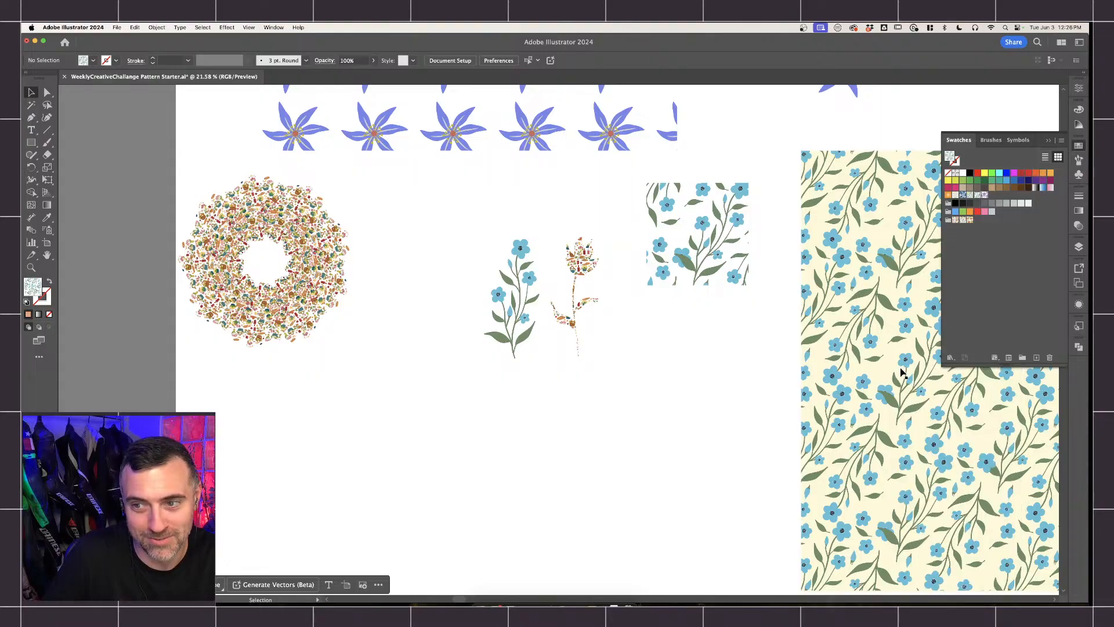
Copy the orange three-bloom flower from the flower row to the empty canvas beside the row, above the blue floral rectangle.
{"action": "scroll", "coordinate": [560, 374], "scroll_direction": "up", "scroll_amount": 5}
{"action": "scroll", "coordinate": [693, 237], "scroll_direction": "right", "scroll_amount": 10}
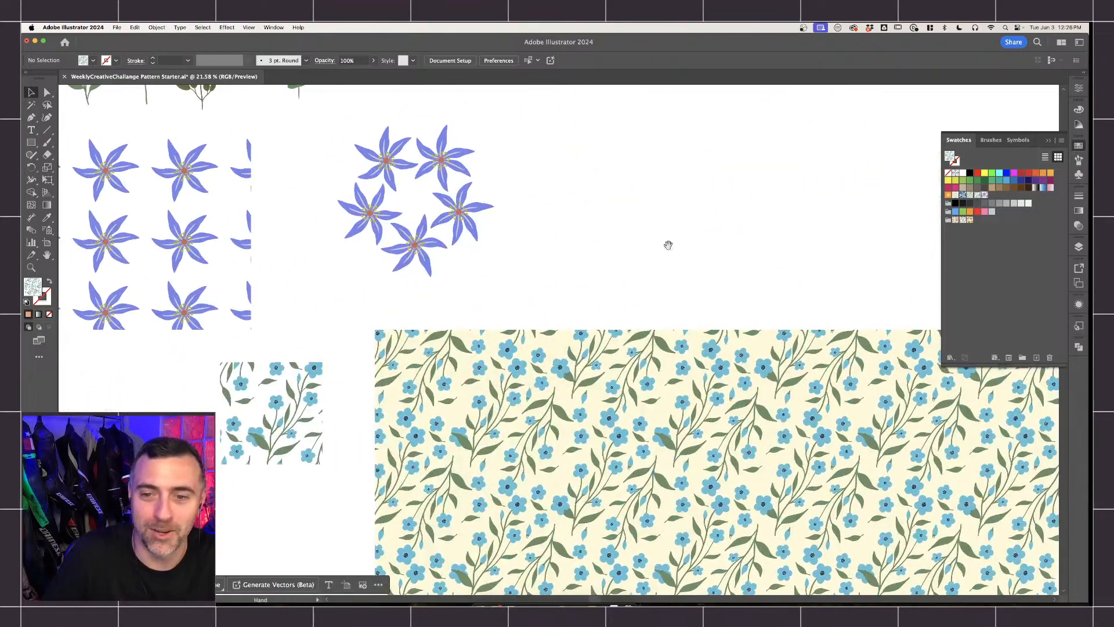
{"action": "scroll", "coordinate": [539, 204], "scroll_direction": "down", "scroll_amount": 3}
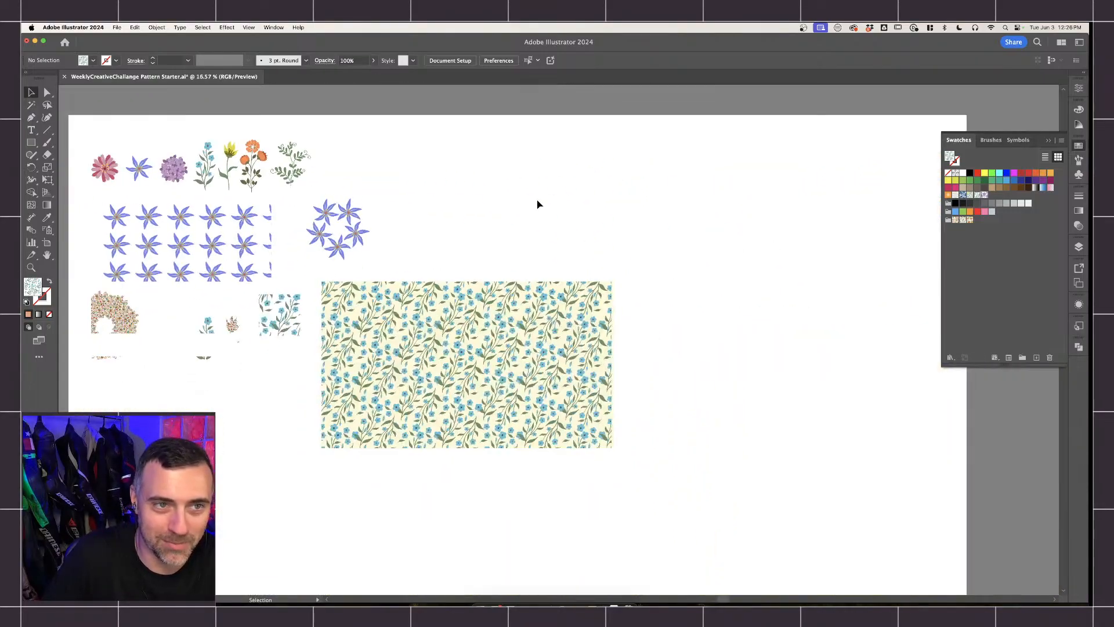
{"action": "scroll", "coordinate": [374, 174], "scroll_direction": "down", "scroll_amount": 3}
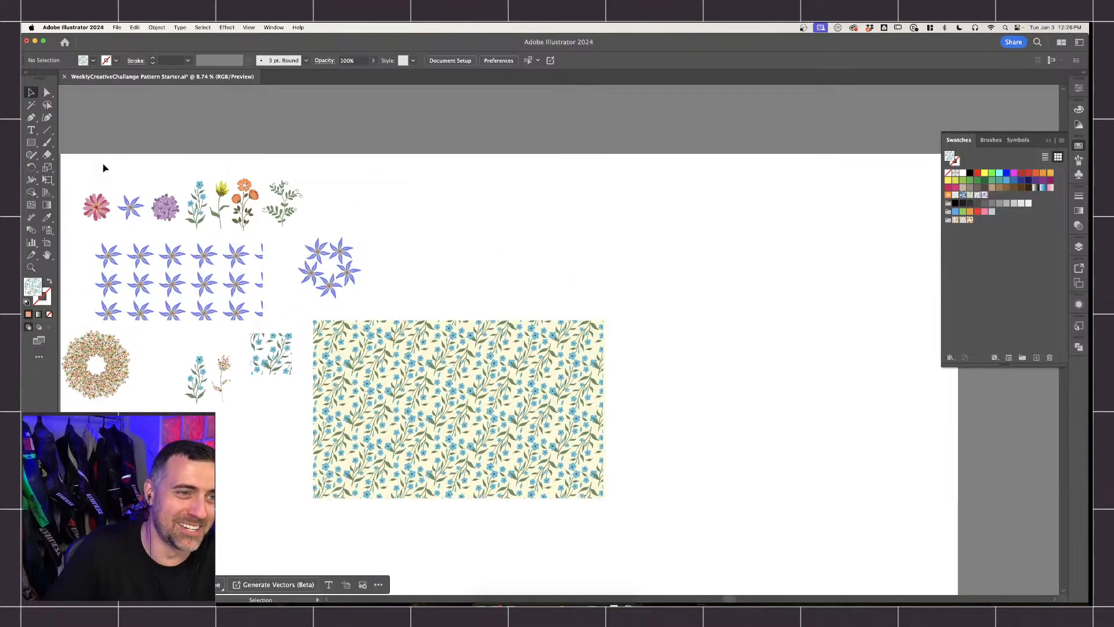
{"action": "key", "text": "m"}
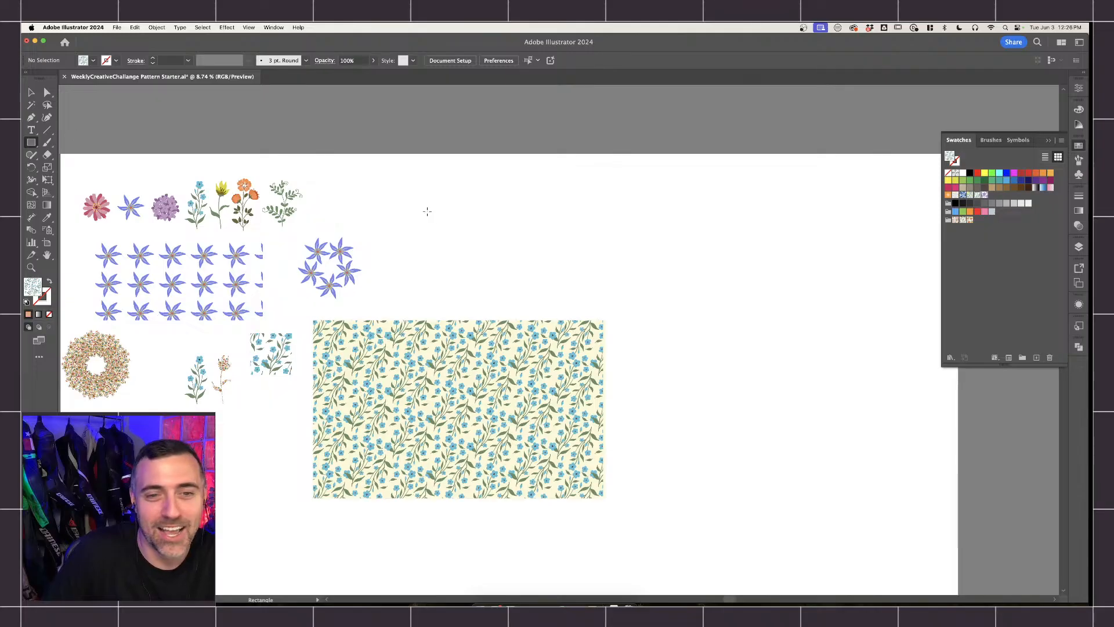
{"action": "key", "text": "v"}
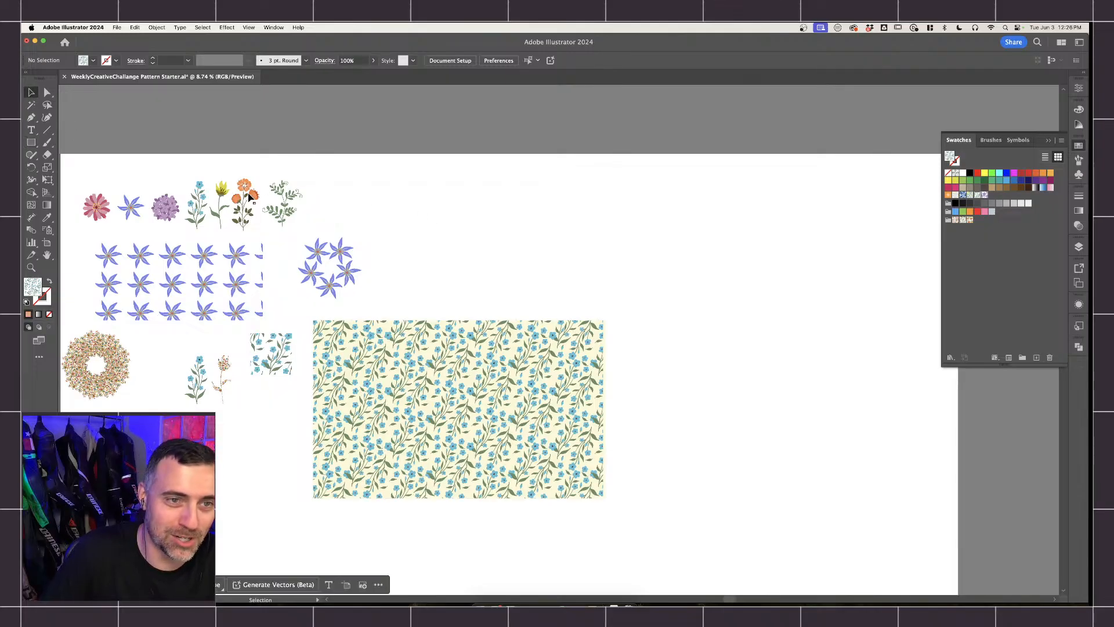
{"action": "left_click", "coordinate": [251, 197]}
{"action": "left_click_drag", "start_coordinate": [252, 198], "coordinate": [427, 199]}
{"action": "left_click", "coordinate": [477, 214]}
{"action": "scroll", "coordinate": [458, 226], "scroll_direction": "up", "scroll_amount": 2}
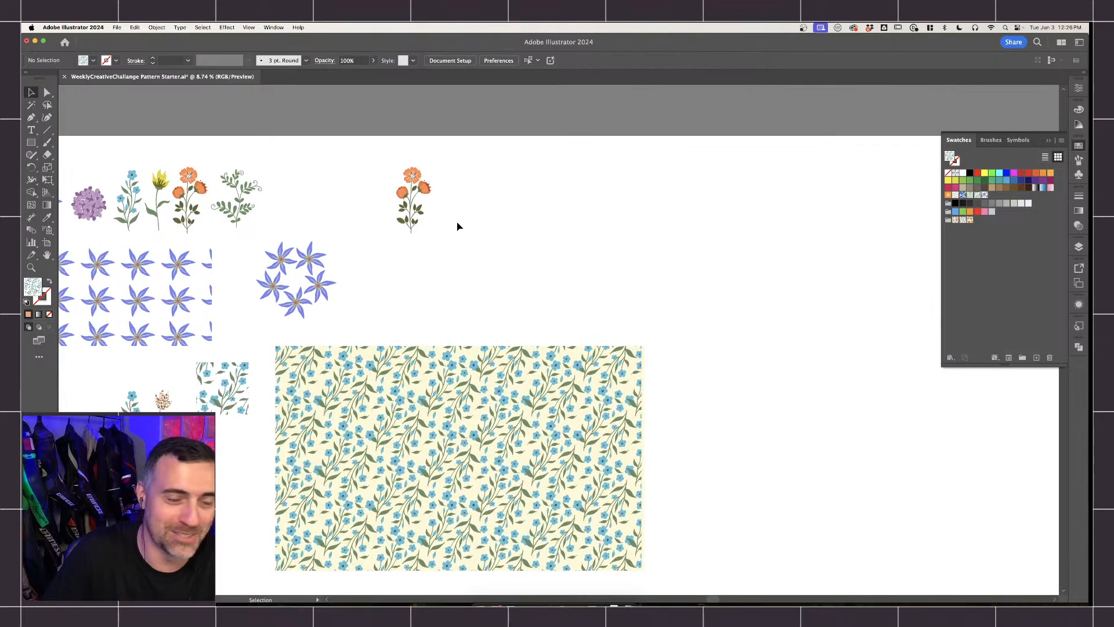
Duplicate the copied orange flower diagonally below and to the right of itself on the empty canvas.
{"action": "left_click", "coordinate": [419, 194]}
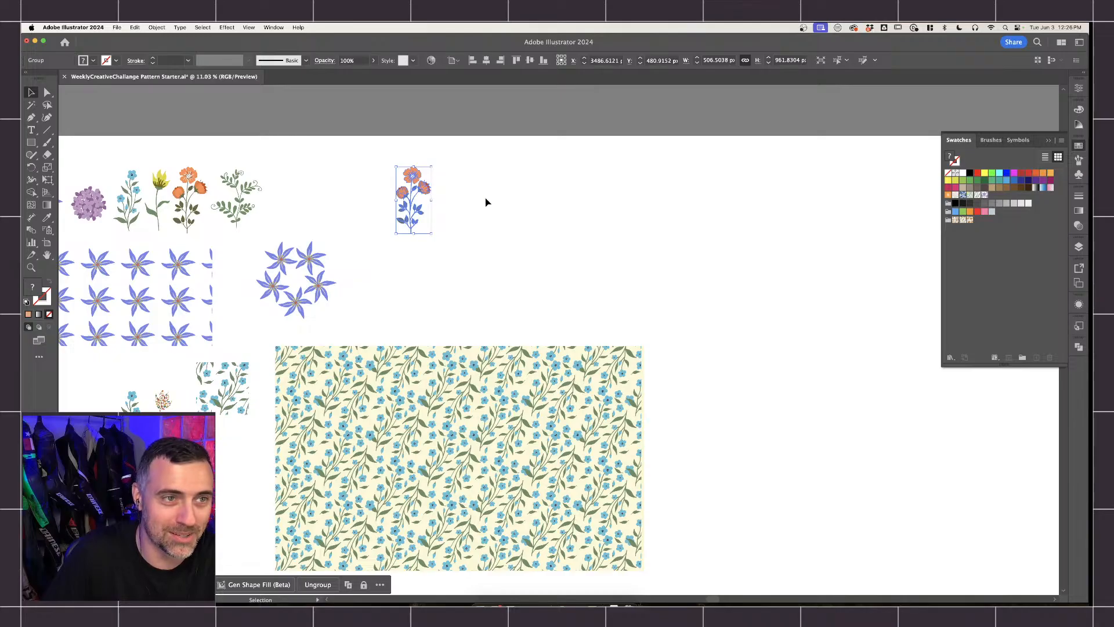
{"action": "left_click", "coordinate": [485, 201]}
{"action": "left_click", "coordinate": [422, 195]}
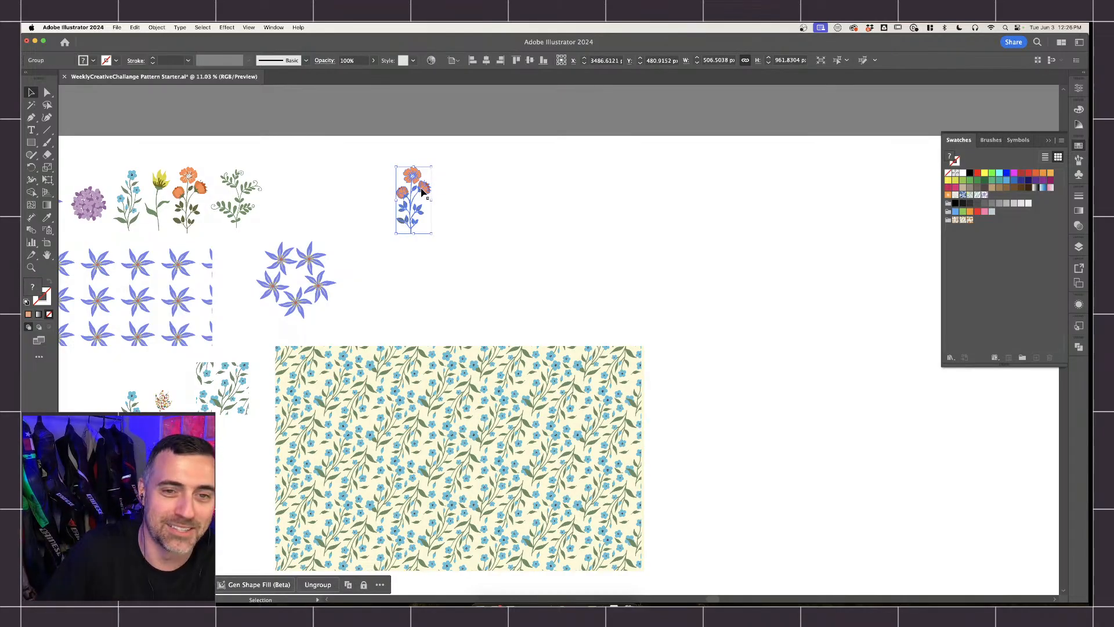
{"action": "left_click_drag", "start_coordinate": [413, 185], "coordinate": [481, 219]}
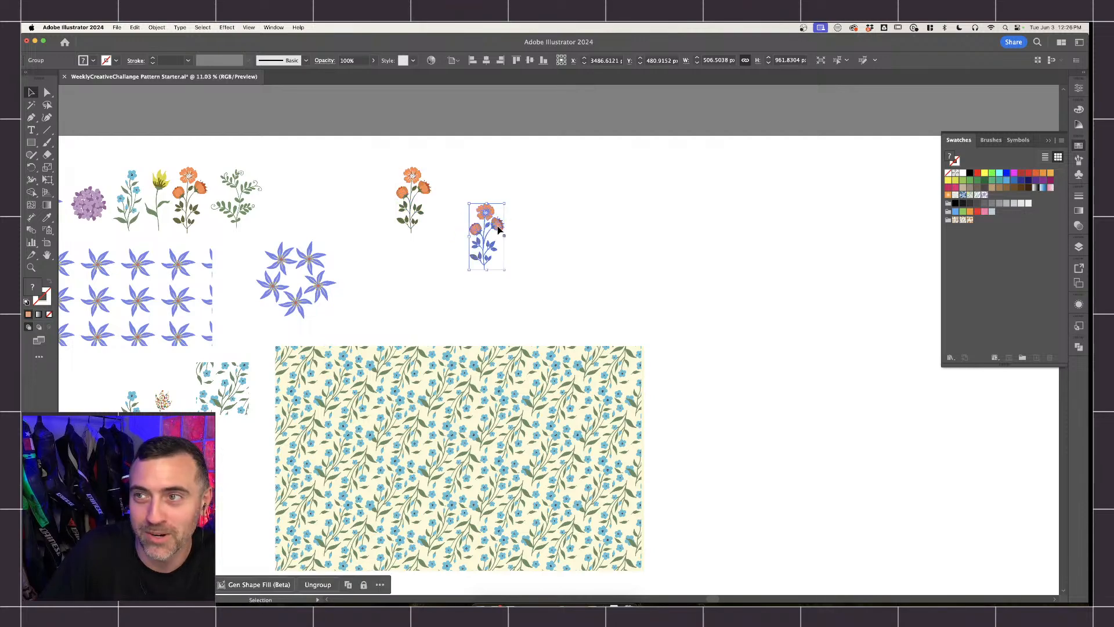
Make a new pattern from the duplicated orange three-bloom flower on the empty canvas.
{"action": "scroll", "coordinate": [482, 219], "scroll_direction": "up", "scroll_amount": 2}
{"action": "scroll", "coordinate": [498, 225], "scroll_direction": "up", "scroll_amount": 3}
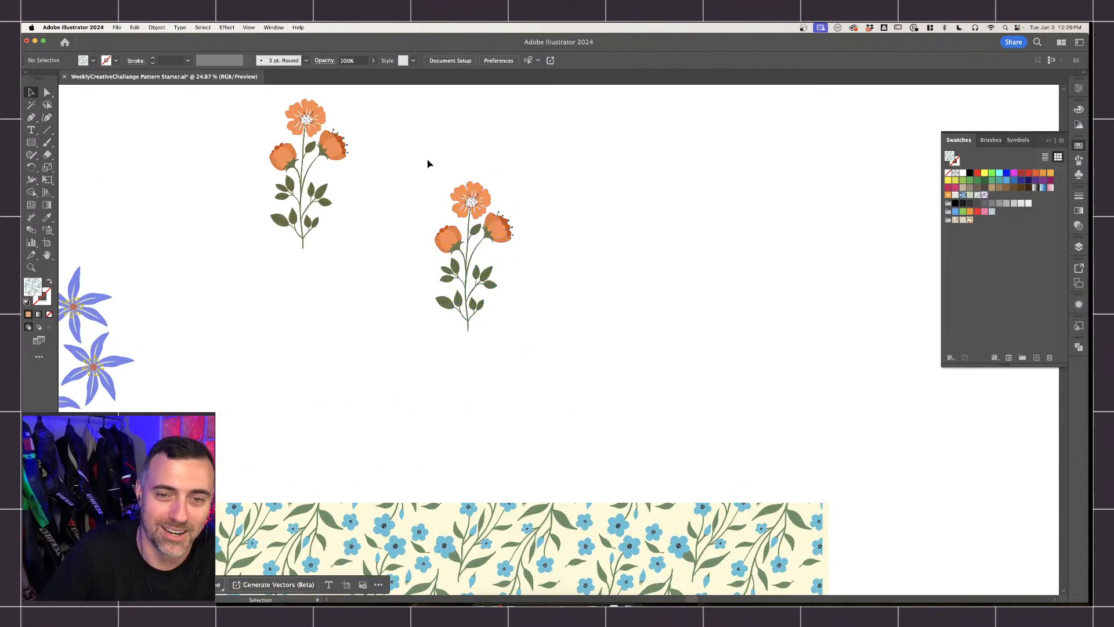
{"action": "left_click", "coordinate": [157, 28]}
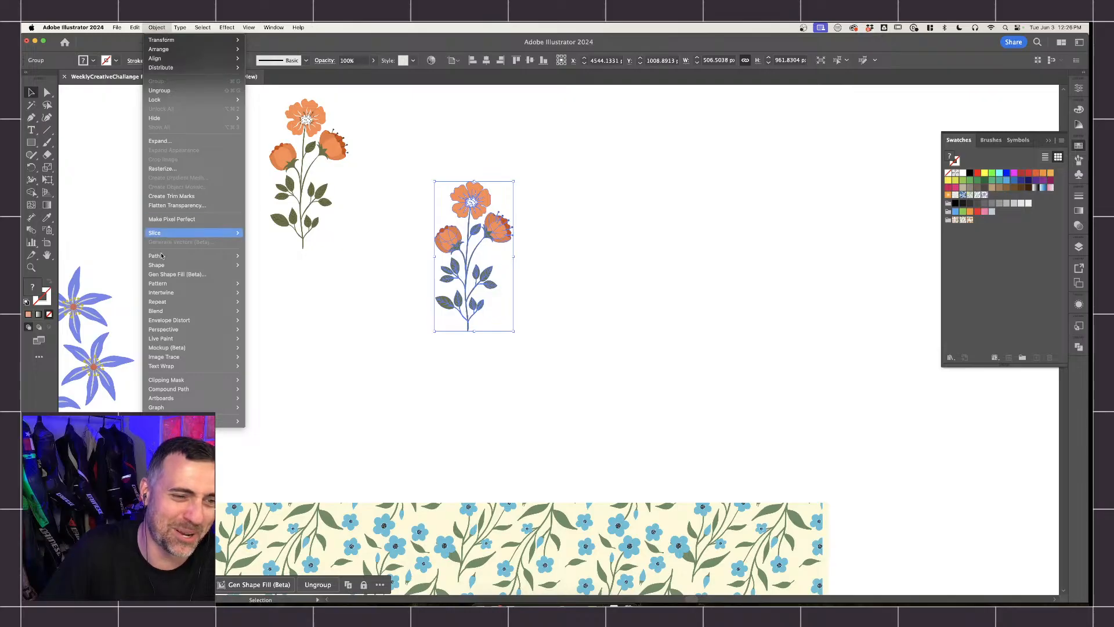
{"action": "mouse_move", "coordinate": [173, 284]}
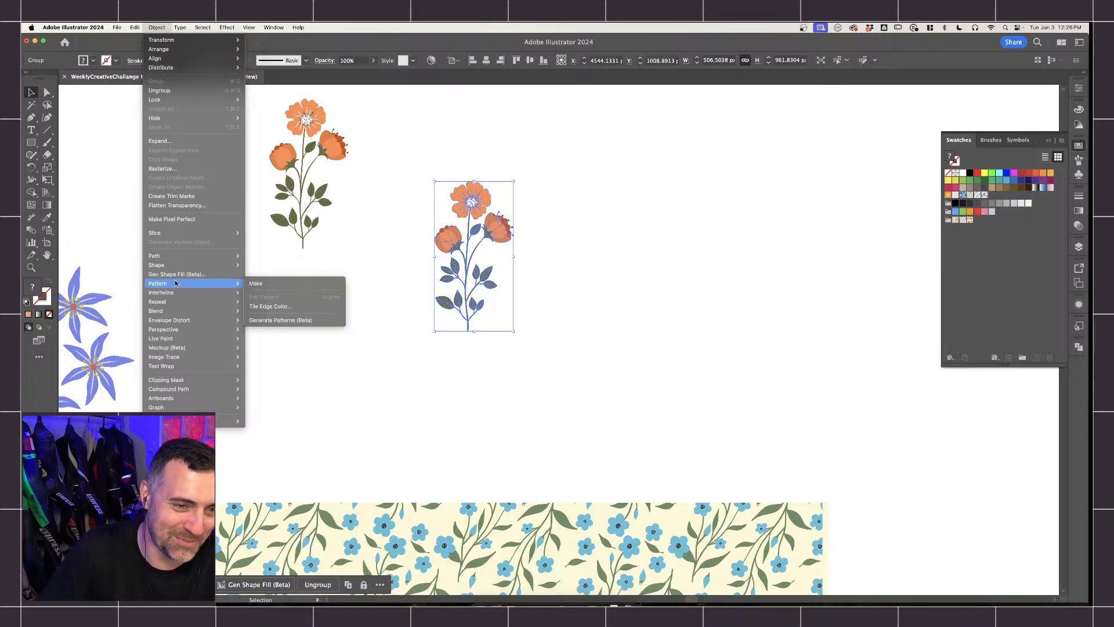
{"action": "left_click", "coordinate": [278, 285]}
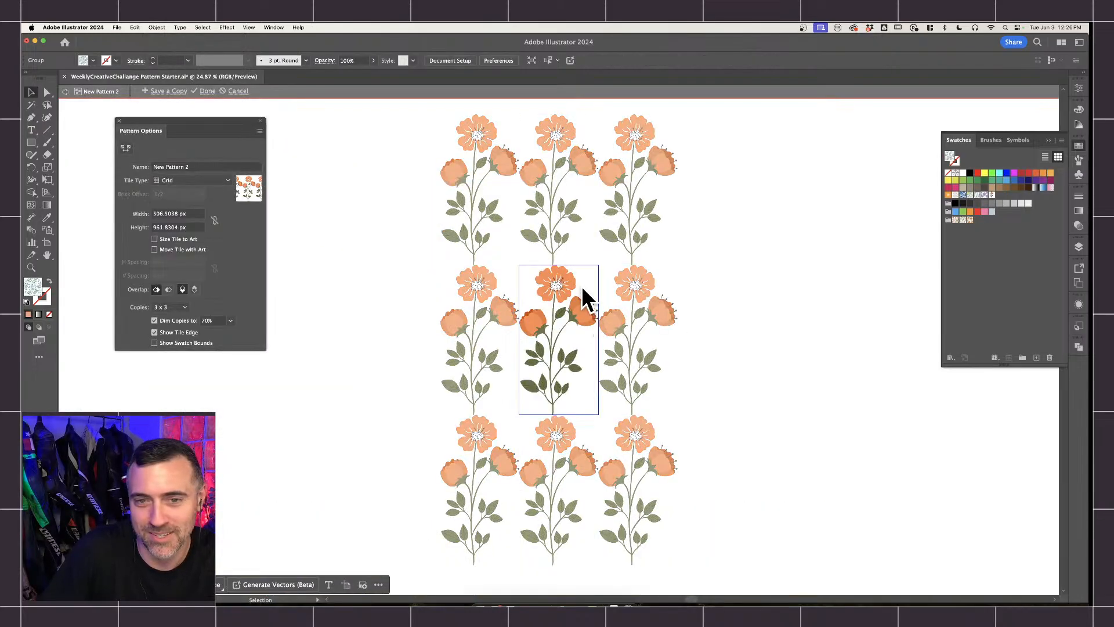
Widen the pattern tile to 630 px to open up gaps between the flower columns.
{"action": "left_click", "coordinate": [198, 215]}
{"action": "type", "text": "530"}
{"action": "key", "text": "Return"}
{"action": "key", "text": "shift+Up"}
{"action": "key", "text": "shift+Up"}
{"action": "key", "text": "shift+Up"}
{"action": "key", "text": "shift+Up"}
{"action": "key", "text": "shift+Up"}
{"action": "key", "text": "shift+Up"}
{"action": "key", "text": "shift+Up"}
{"action": "key", "text": "shift+Up"}
{"action": "key", "text": "shift+Up"}
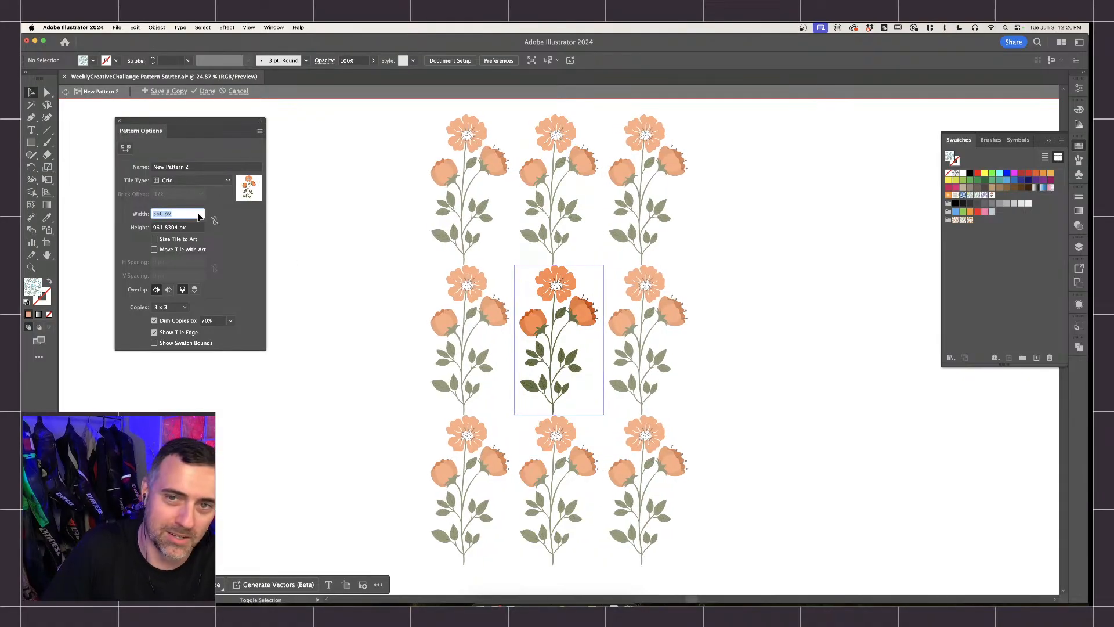
Change the tile type to Brick by Column and set the tile width to 660 px.
{"action": "left_click", "coordinate": [212, 181]}
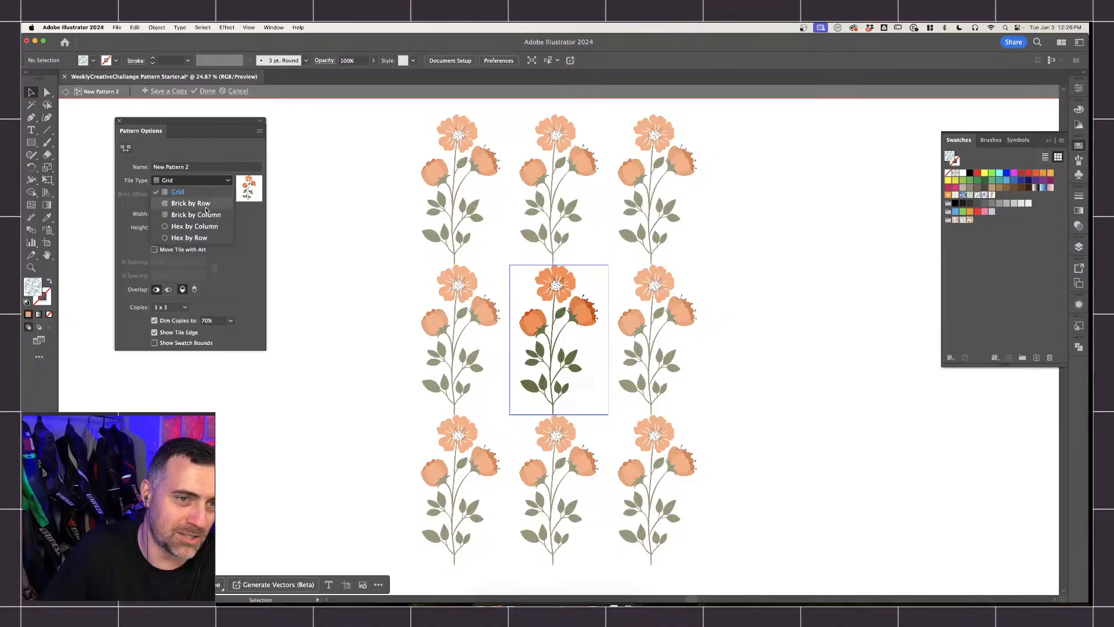
{"action": "left_click", "coordinate": [208, 215]}
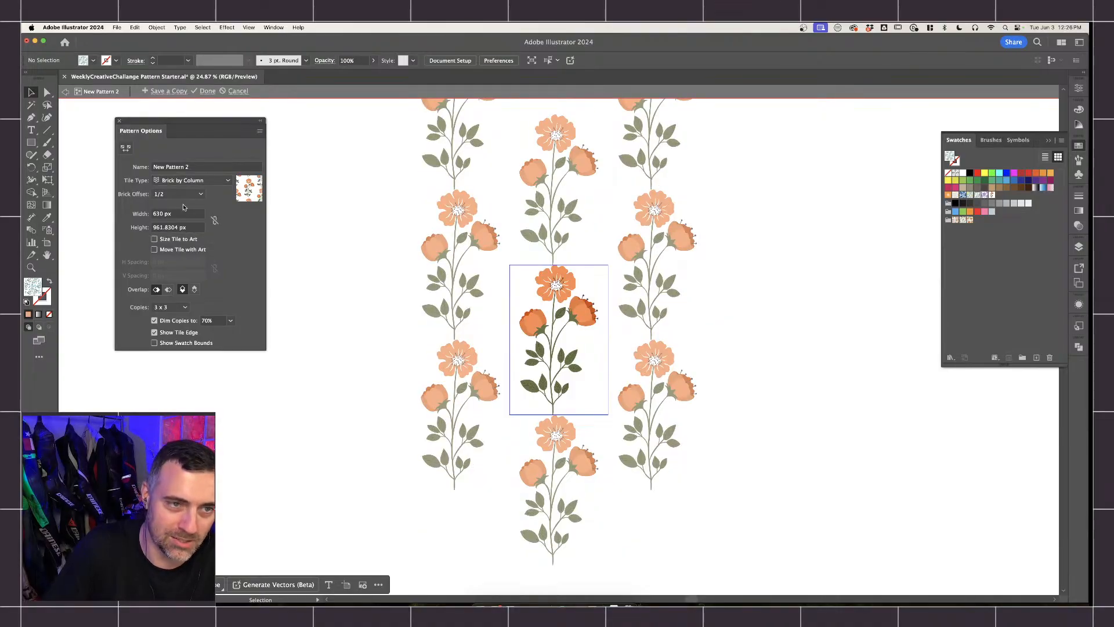
{"action": "left_click", "coordinate": [187, 215]}
{"action": "key", "text": "shift+Up"}
{"action": "key", "text": "shift+Up"}
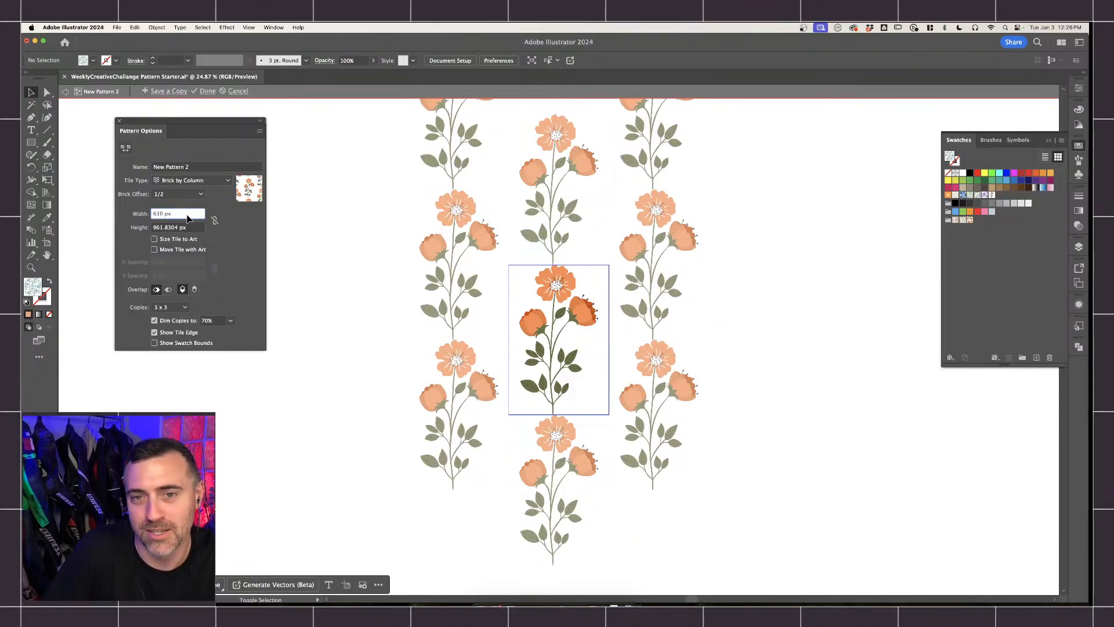
{"action": "key", "text": "shift+Up"}
Reduce the tile height to 880 px and set the dimming of the pattern copies to 100%.
{"action": "left_click", "coordinate": [194, 227]}
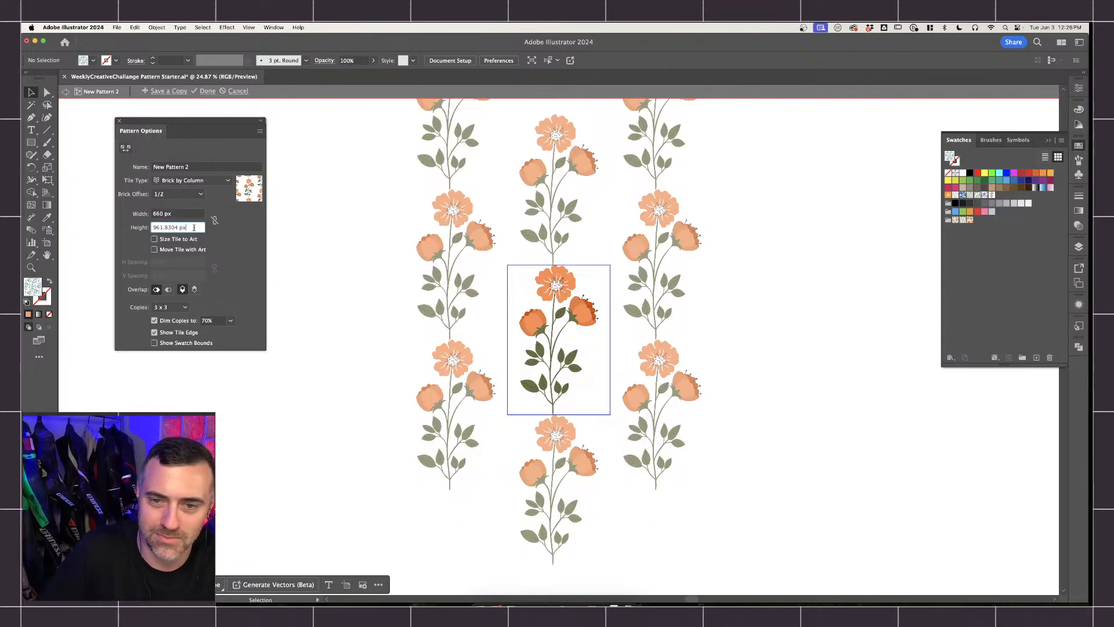
{"action": "key", "text": "shift+Down"}
{"action": "key", "text": "shift+Down"}
{"action": "key", "text": "shift+Down"}
{"action": "key", "text": "shift+Down"}
{"action": "key", "text": "shift+Down"}
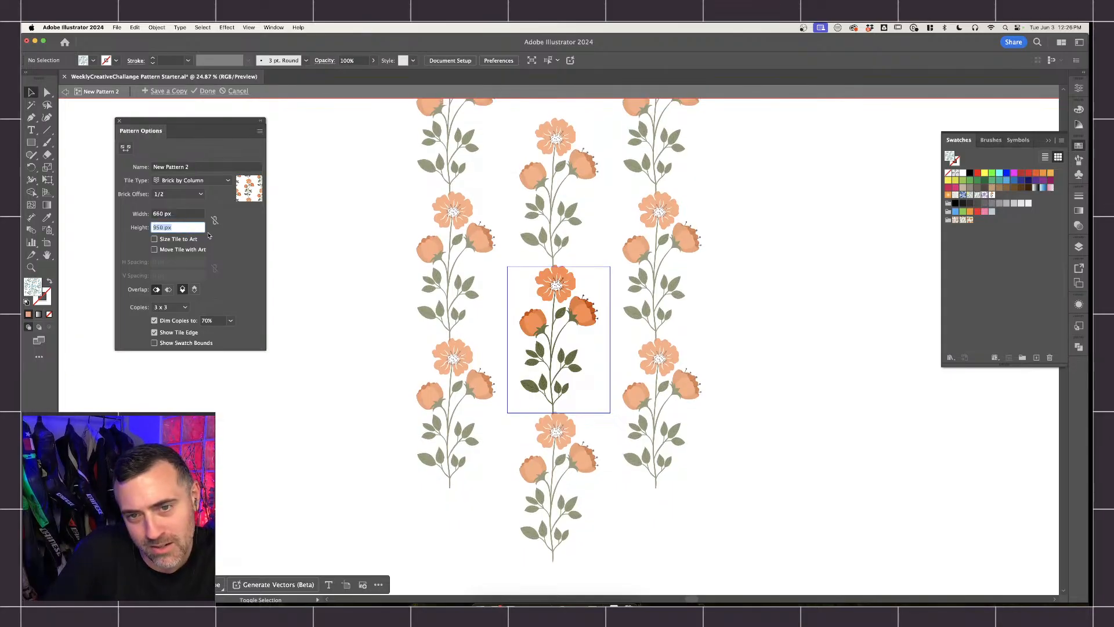
{"action": "key", "text": "shift+Down"}
{"action": "key", "text": "shift+Down"}
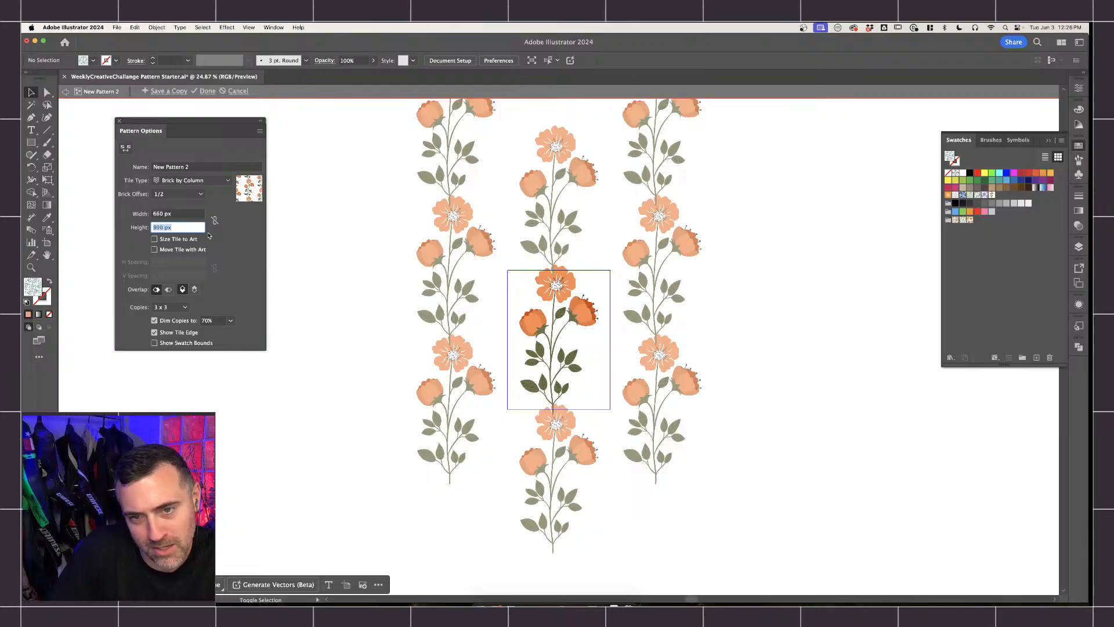
{"action": "key", "text": "shift+Down"}
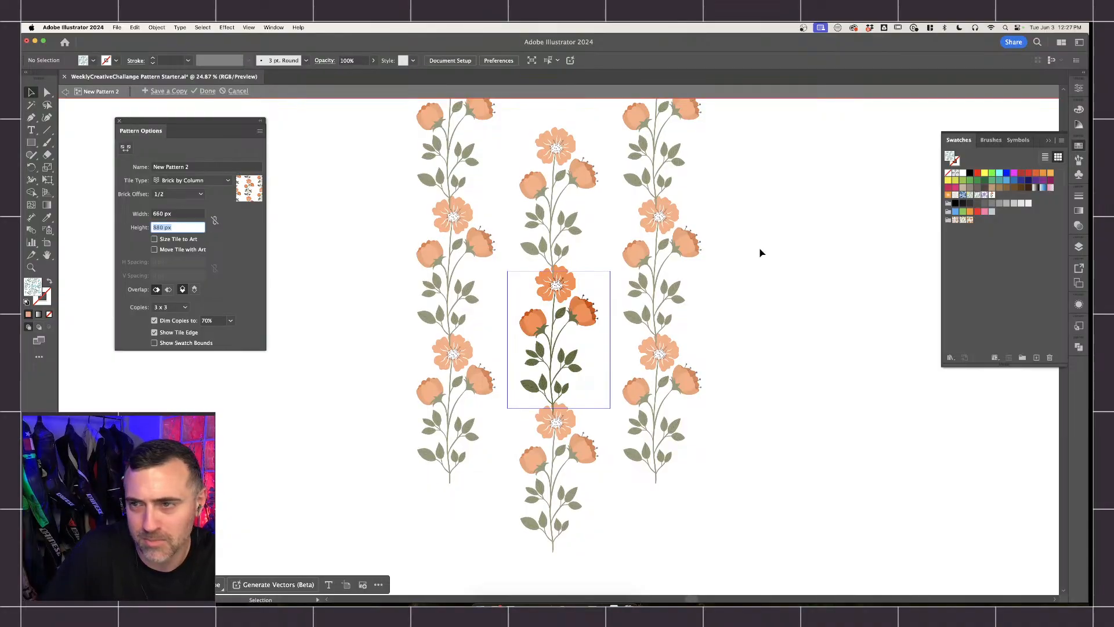
{"action": "left_click", "coordinate": [230, 320]}
{"action": "left_click", "coordinate": [257, 445]}
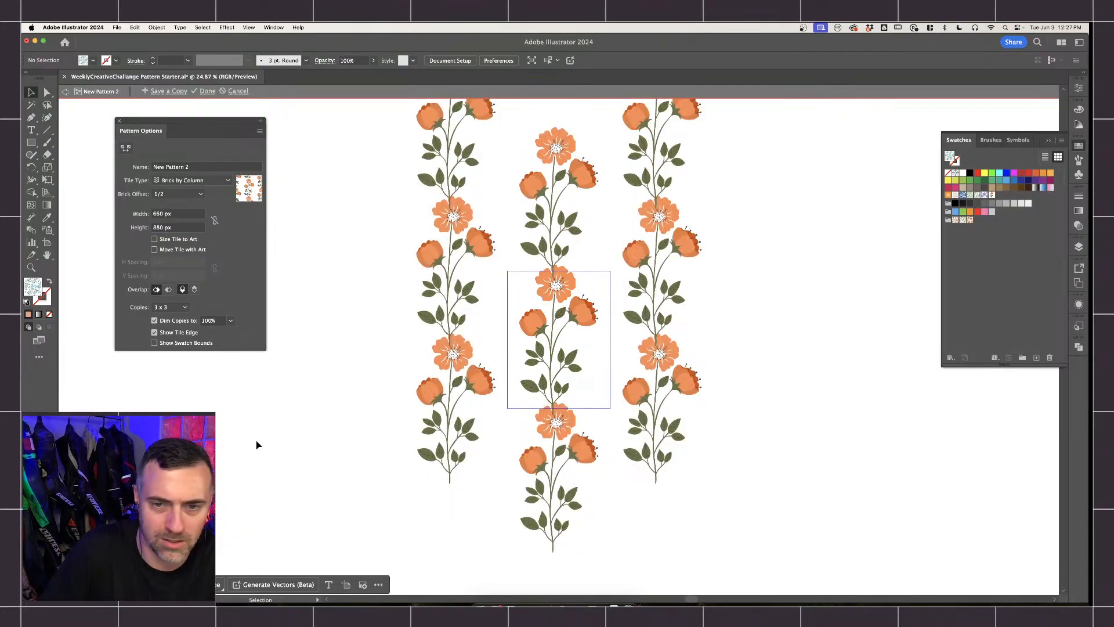
Select all parts of the orange flower inside the central pattern tile.
{"action": "left_click", "coordinate": [559, 285]}
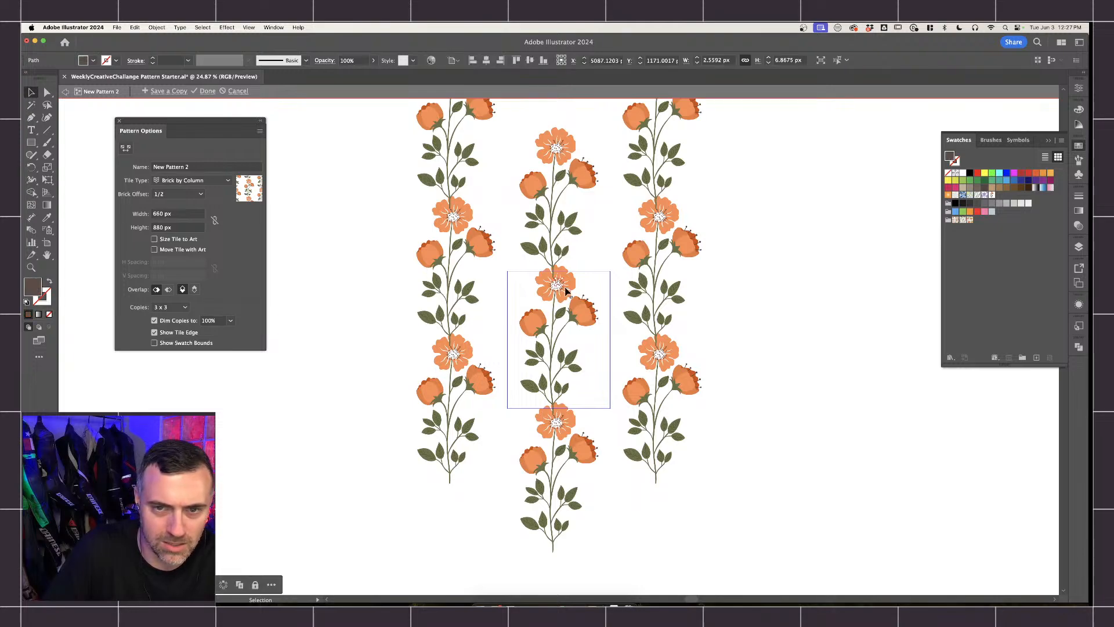
{"action": "left_click", "coordinate": [586, 298]}
{"action": "left_click_drag", "start_coordinate": [513, 265], "coordinate": [520, 284]}
{"action": "left_click_drag", "start_coordinate": [598, 402], "coordinate": [601, 404]}
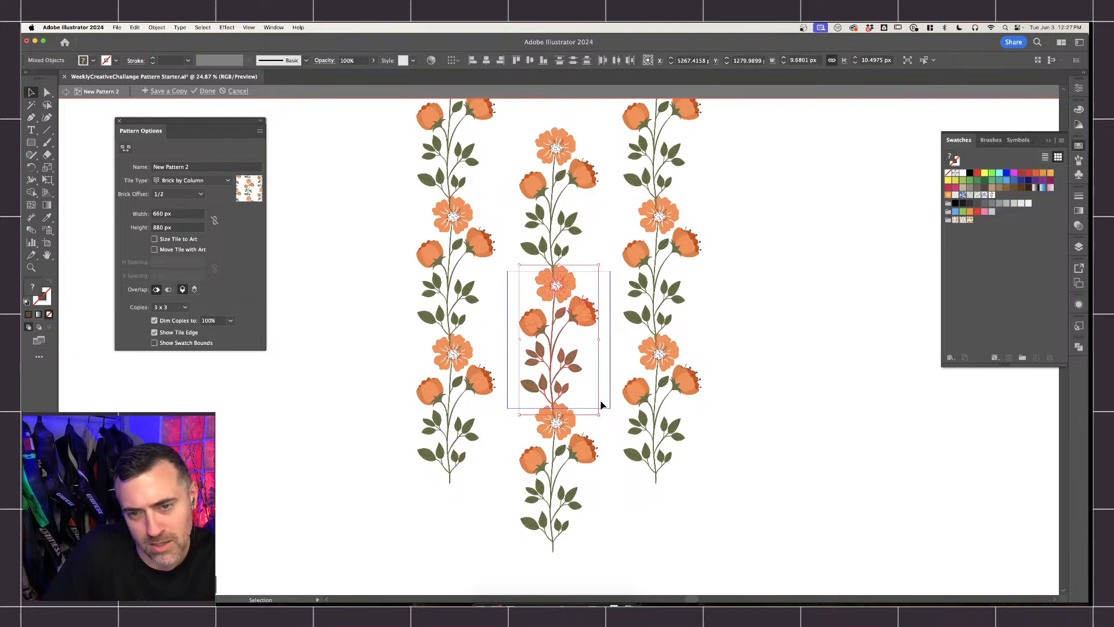